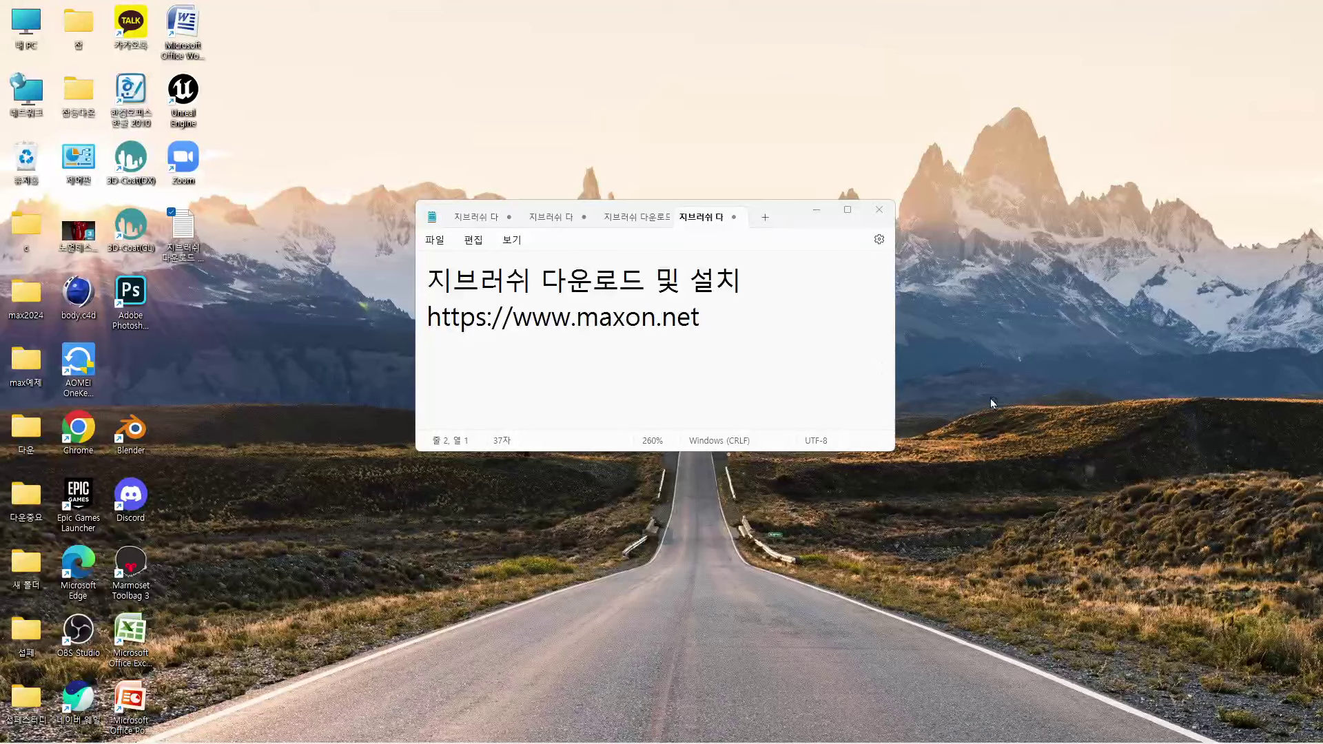
left_click_drag(801, 222, 889, 259)
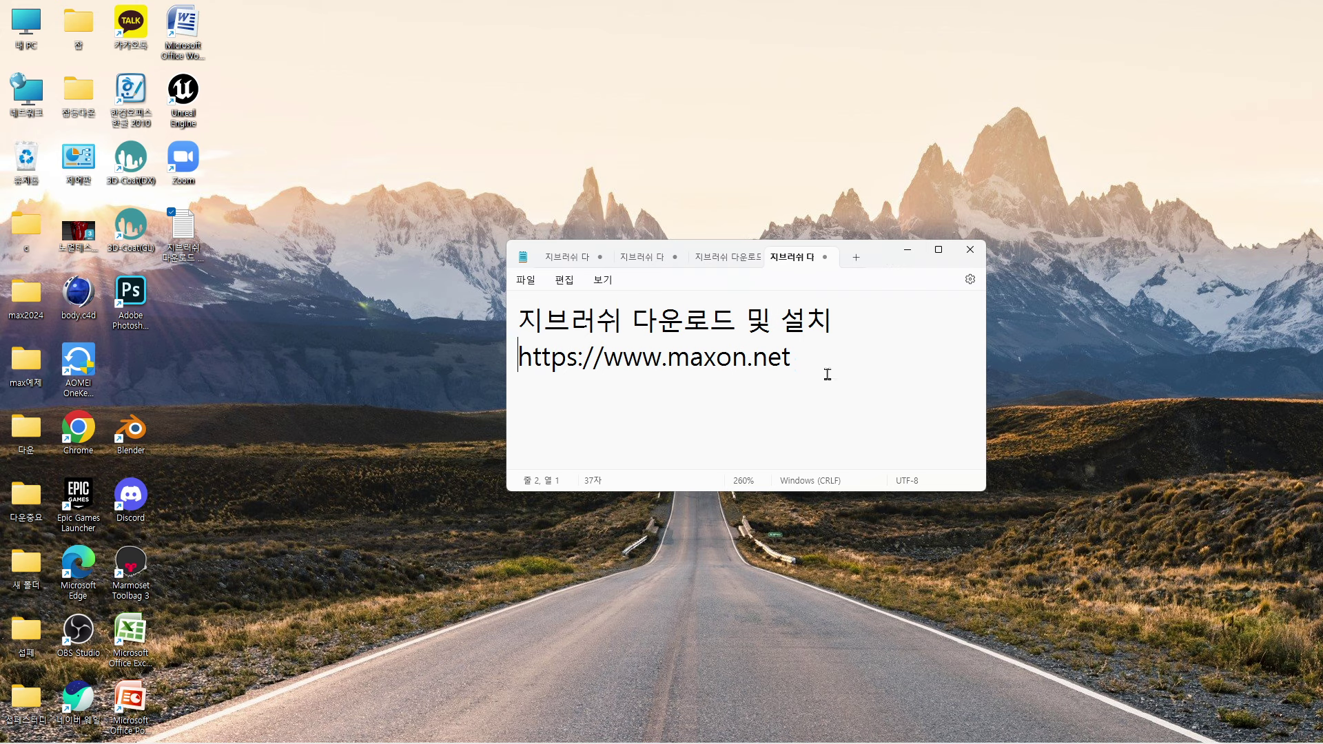
key("Down")
left_click_drag(785, 357, 518, 358)
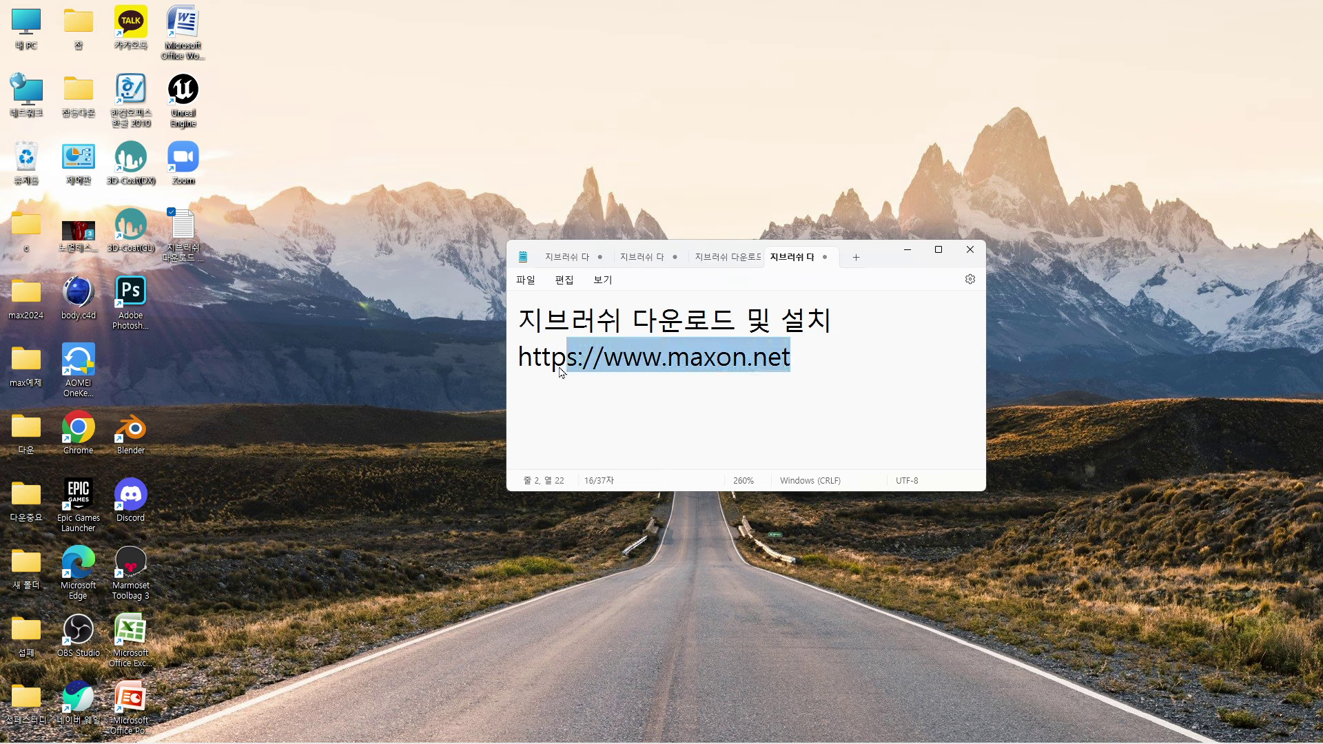
right_click(697, 368)
left_click(720, 437)
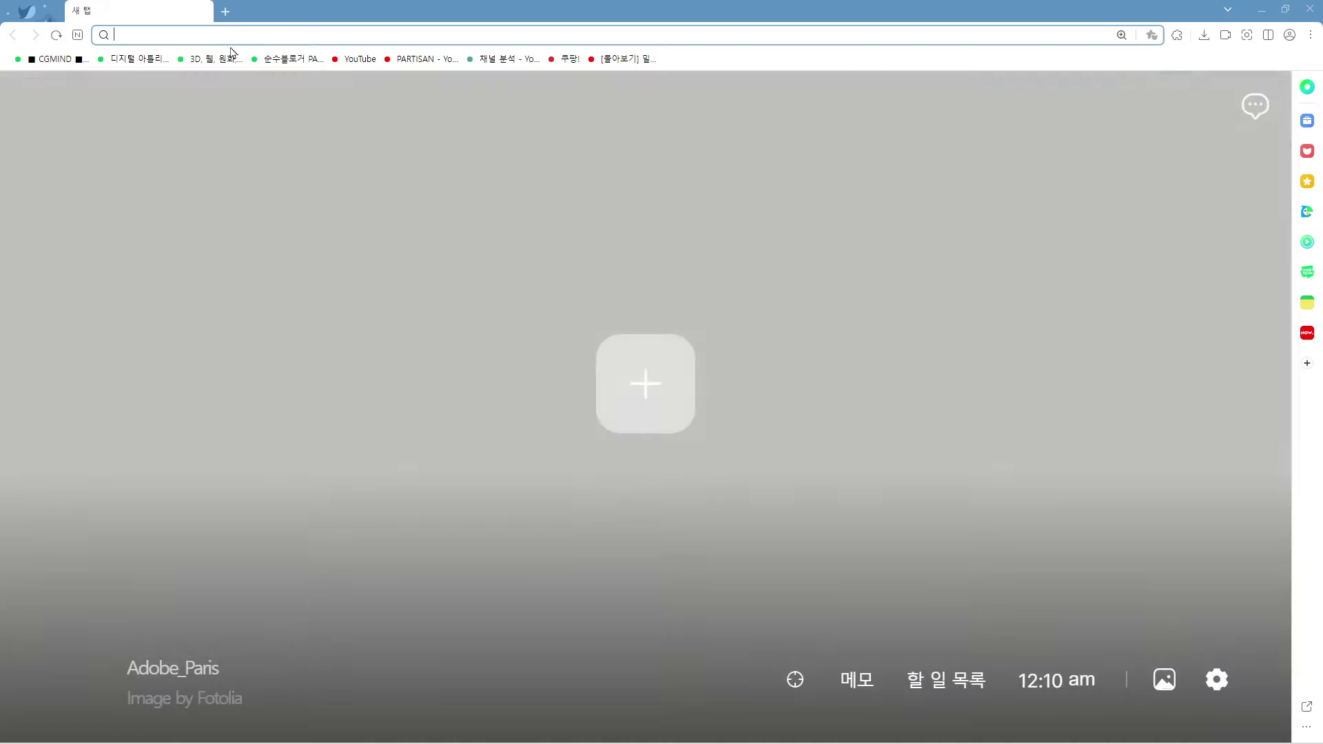
left_click(225, 32)
key("ctrl+v")
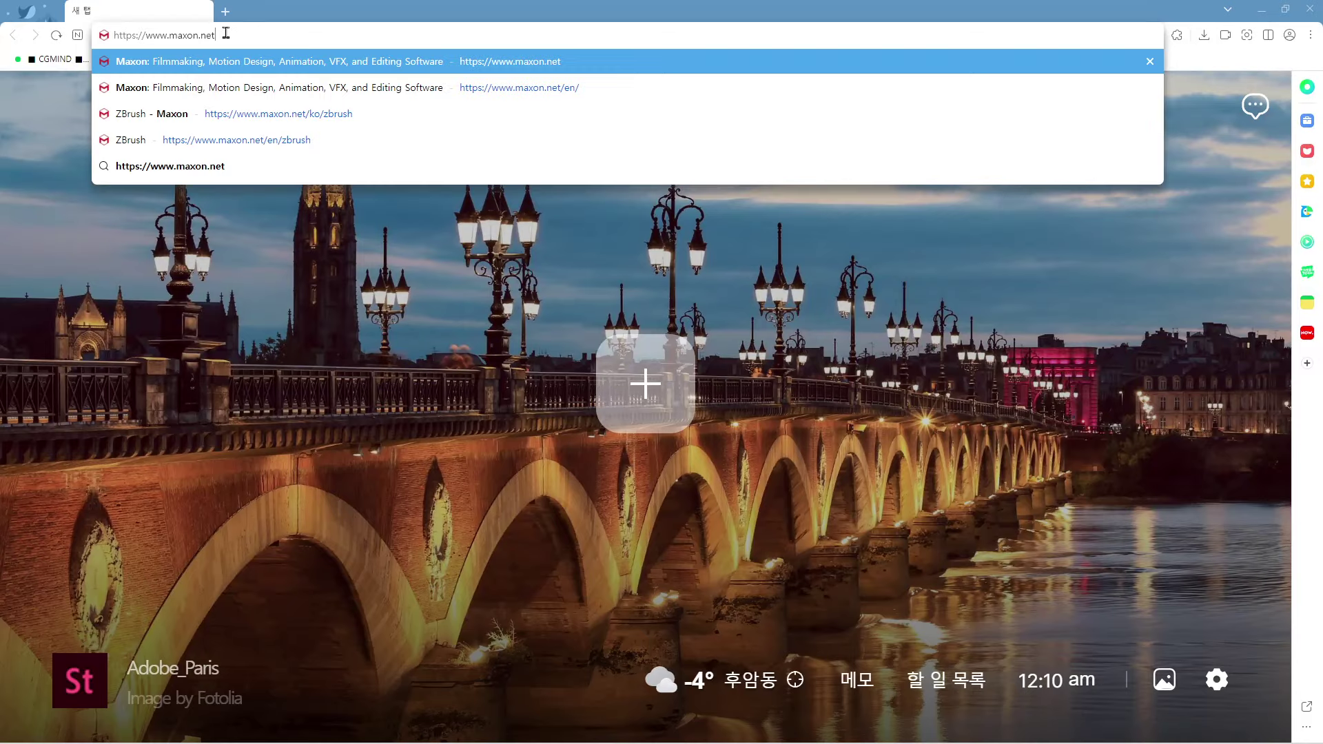
key("Return")
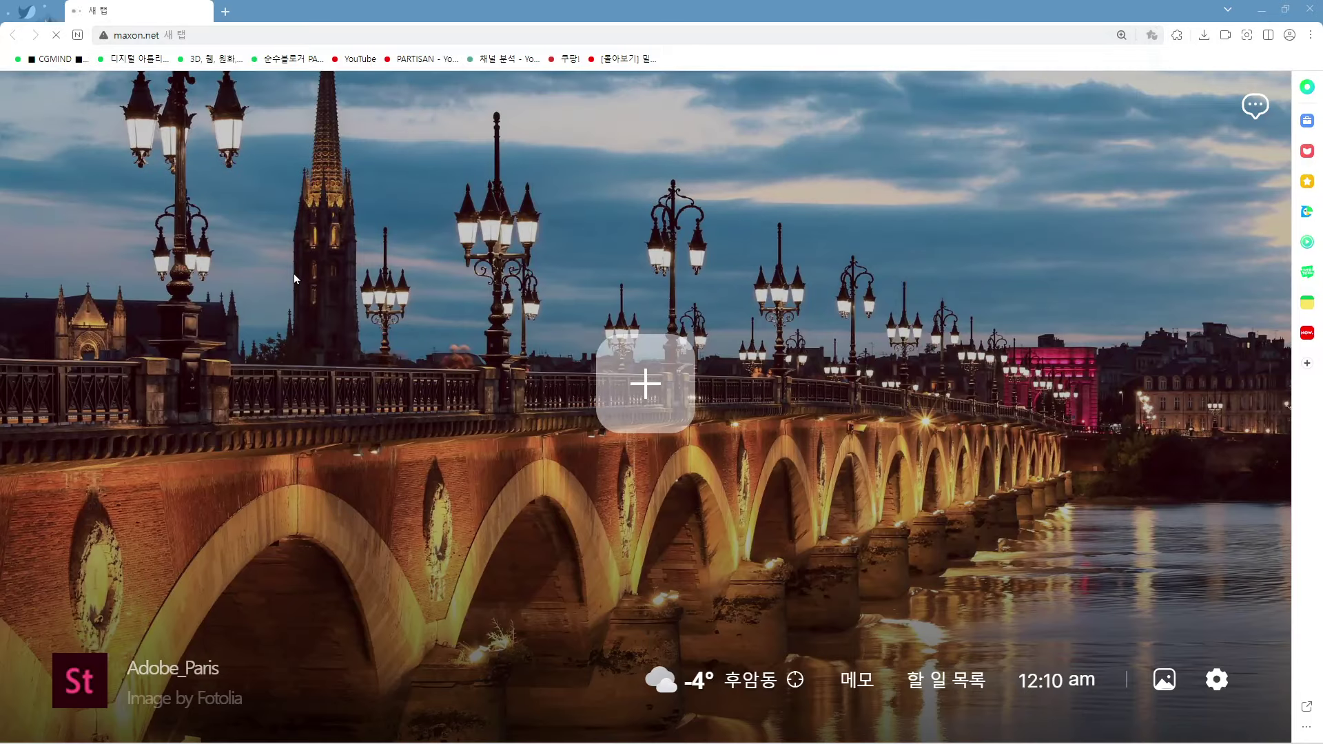
- Navigate from the Korean maxon.net homepage to the ZBrush product page
left_click(223, 38)
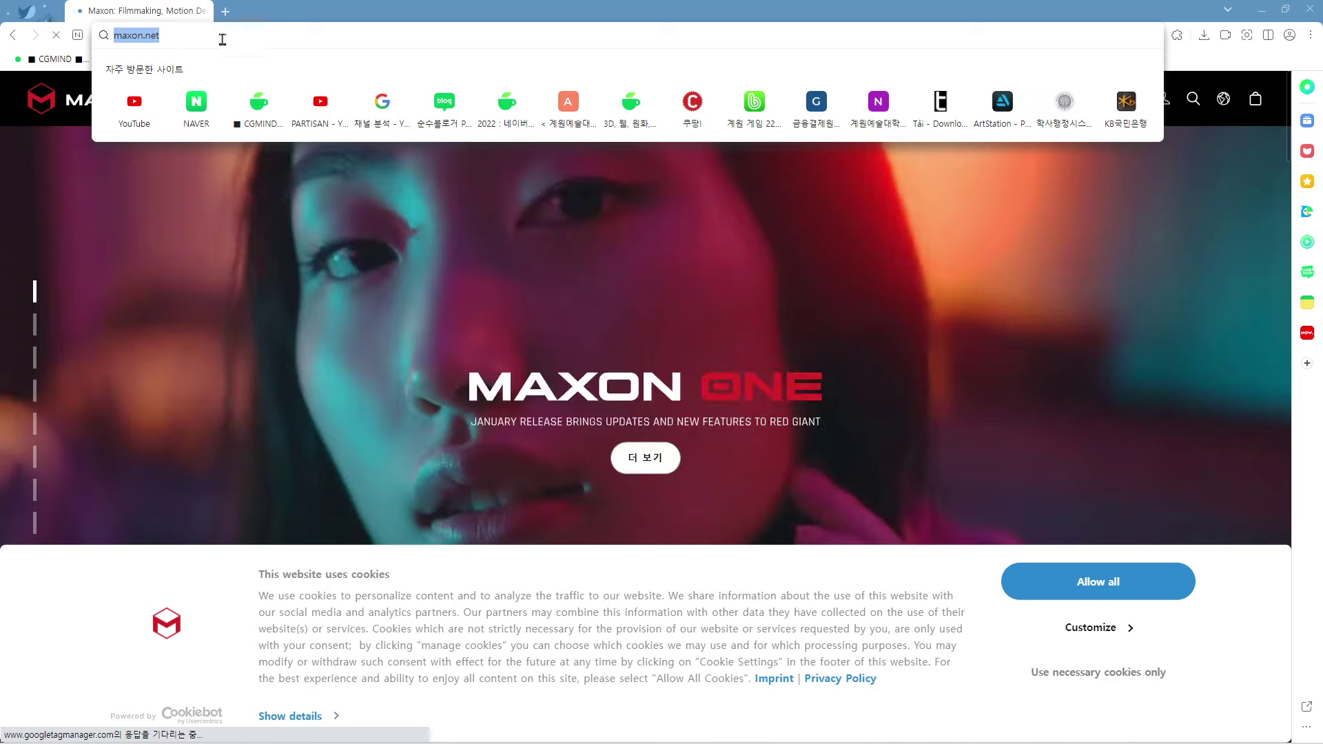
left_click(187, 384)
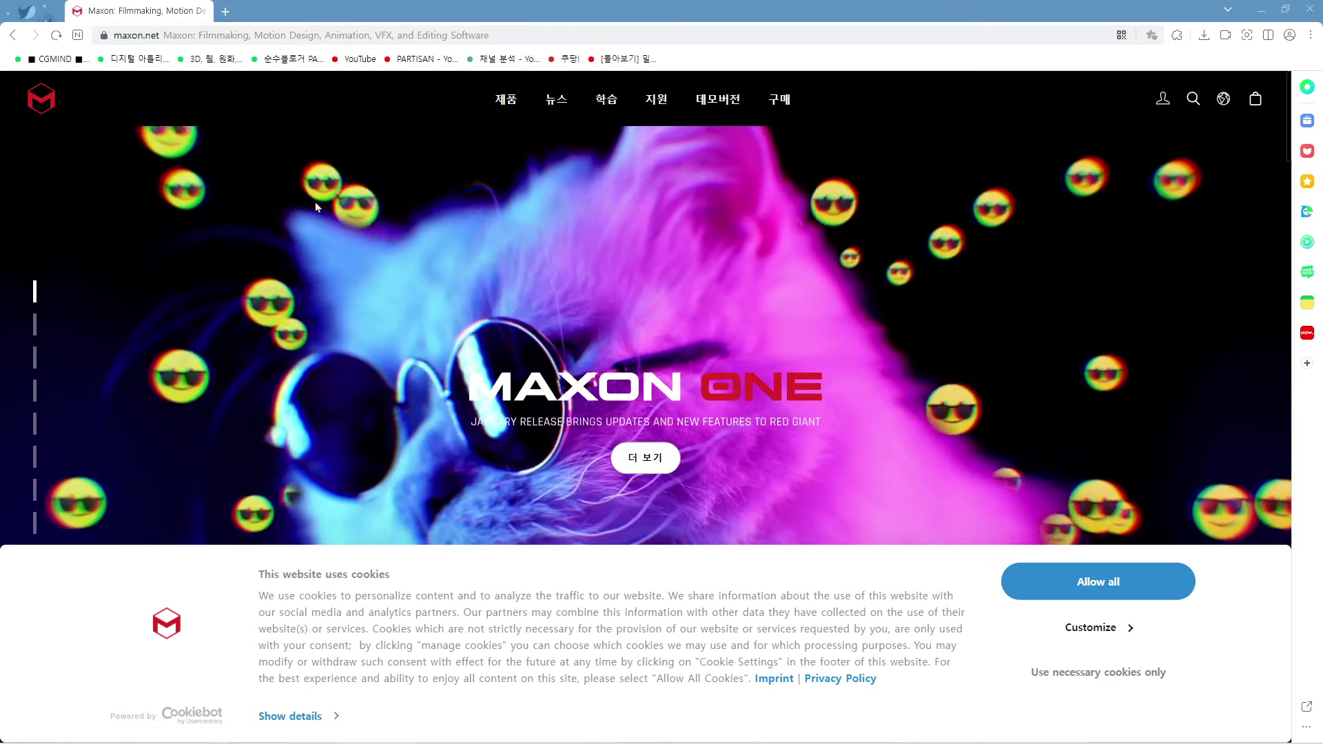
mouse_move(506, 99)
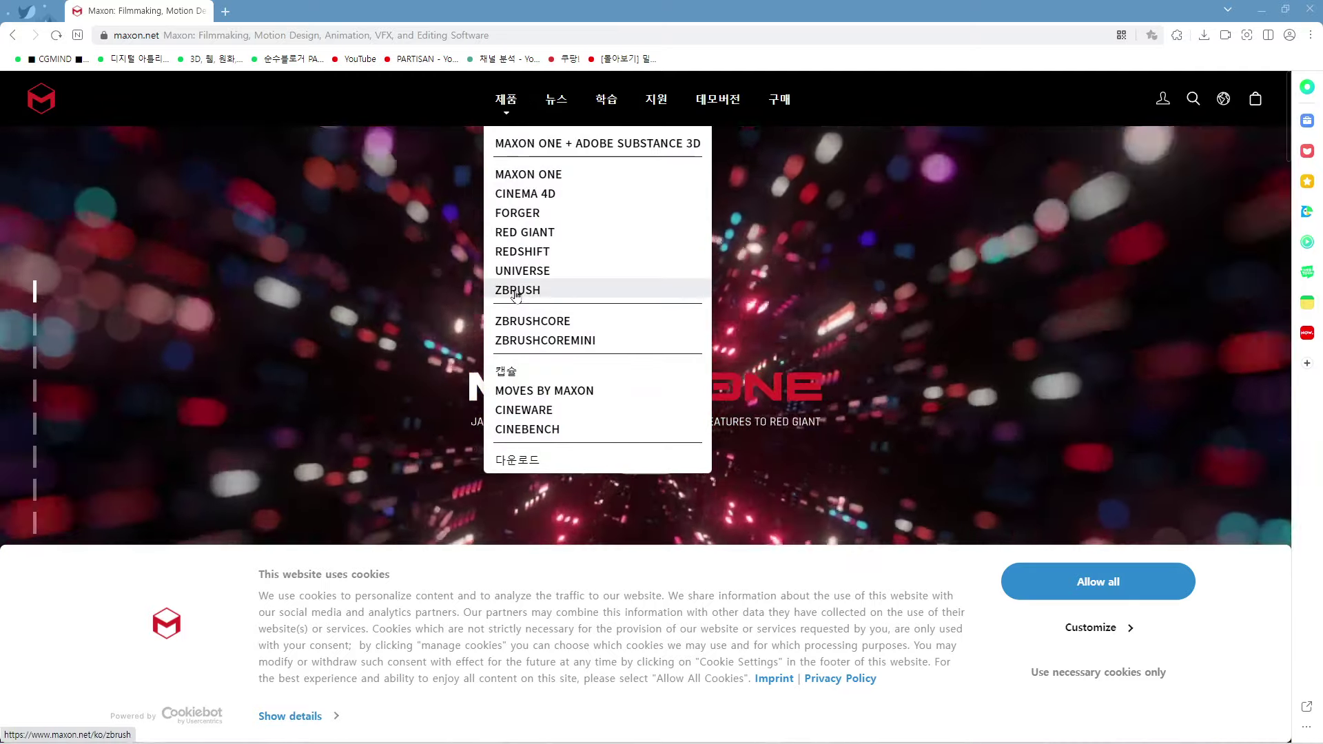
left_click(515, 293)
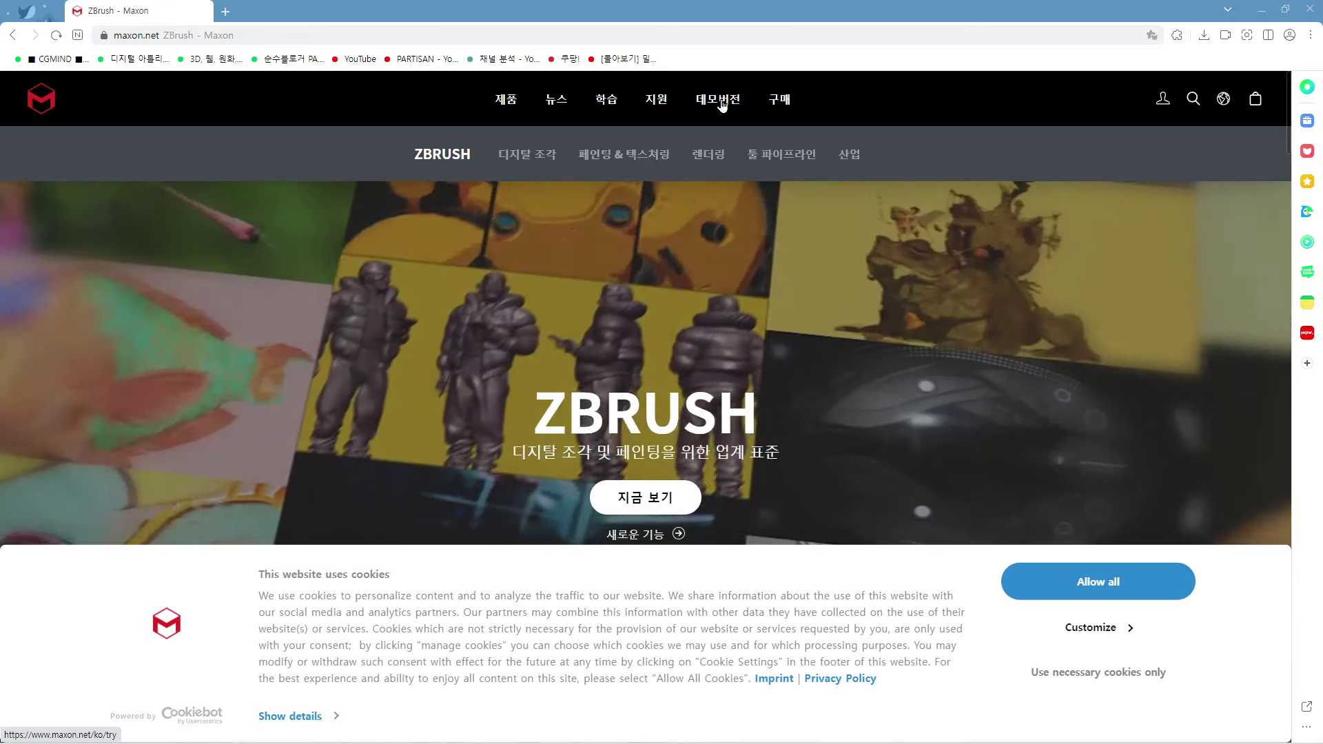
- Start the Maxon App trial download, sign in with Facebook, and open File Explorer
left_click(721, 105)
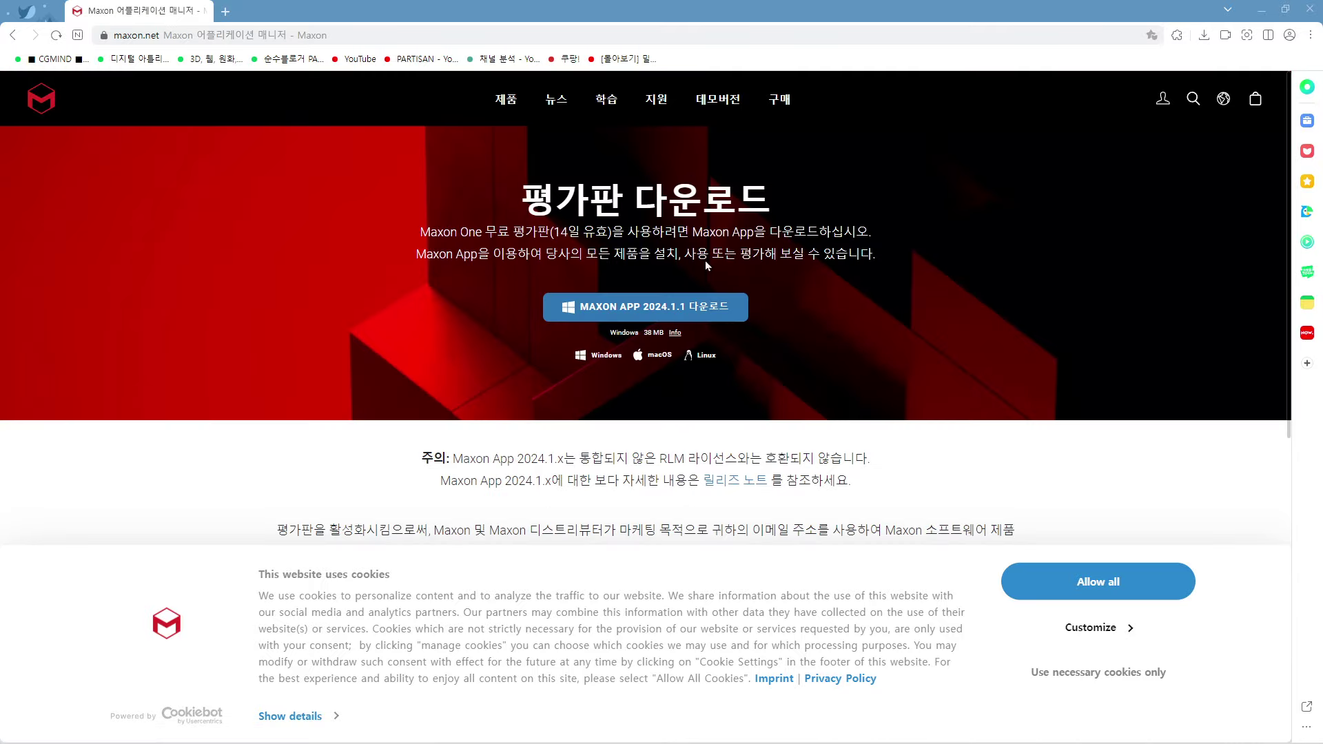
left_click(689, 322)
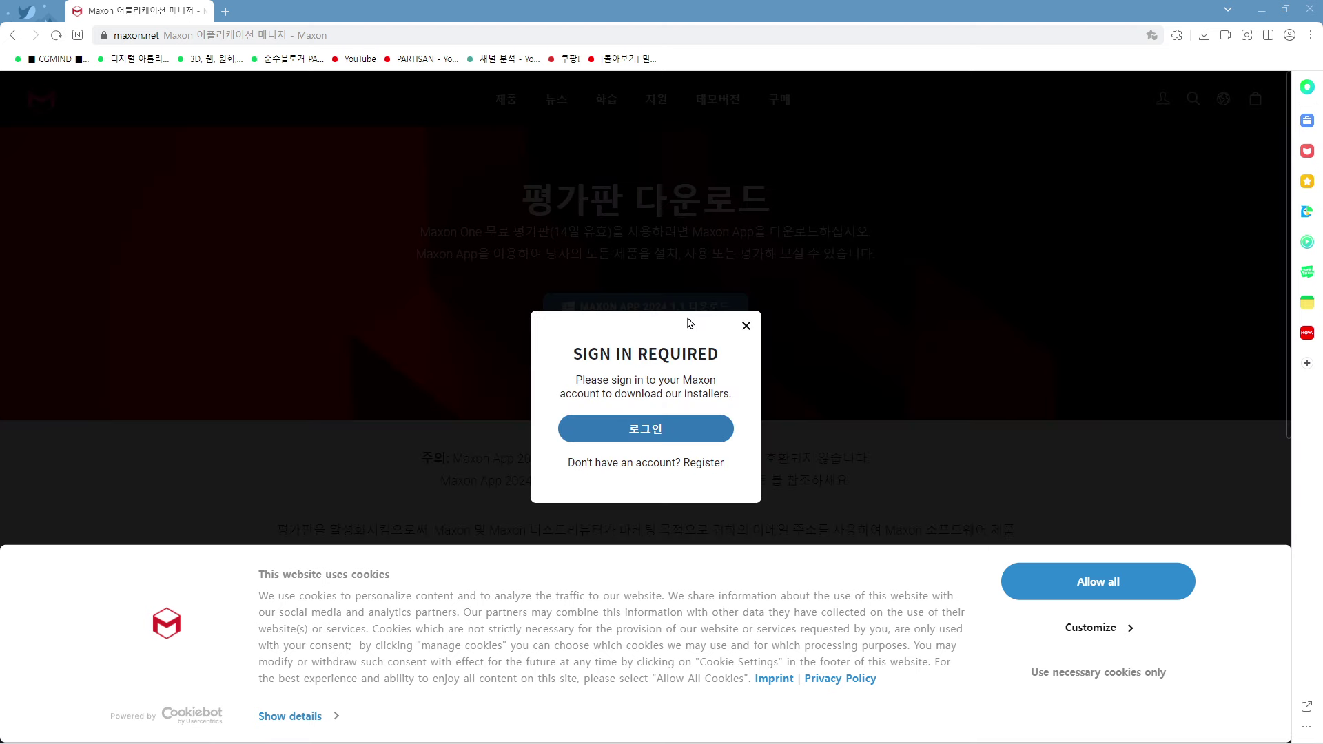
left_click(668, 438)
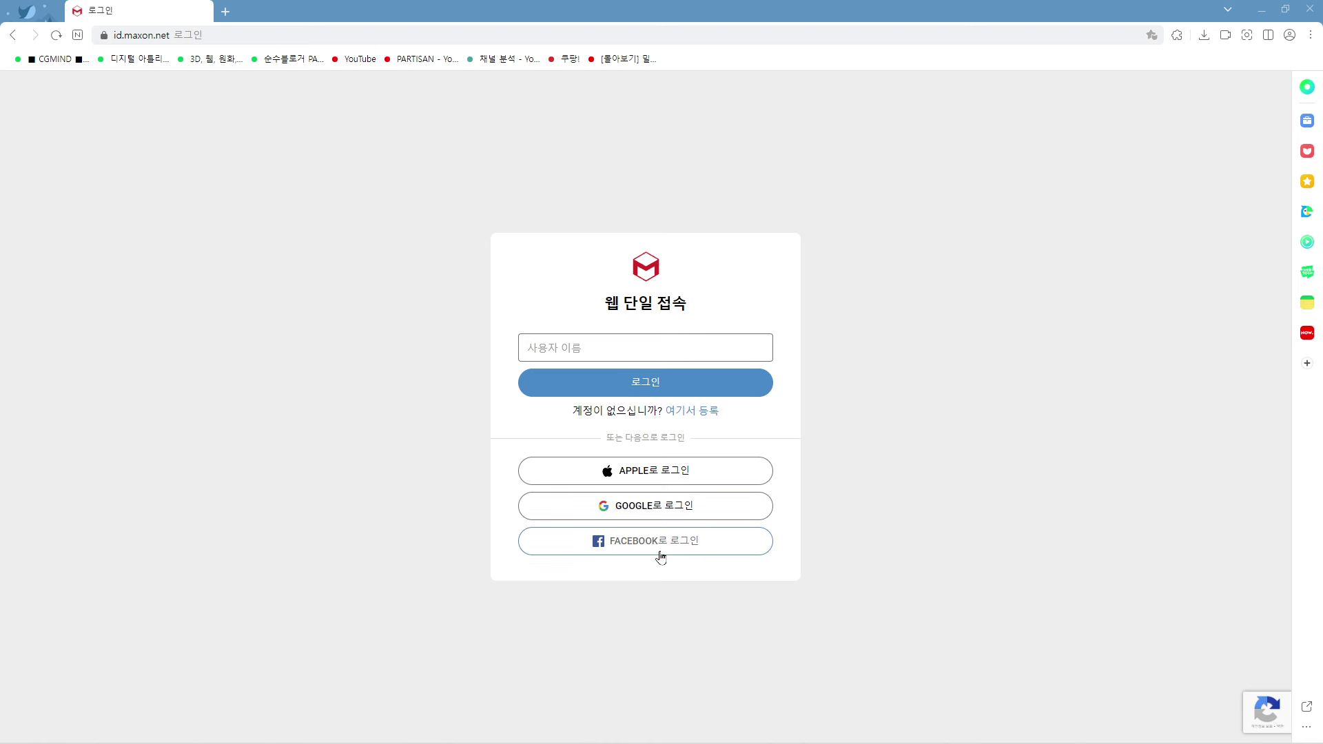
left_click(660, 555)
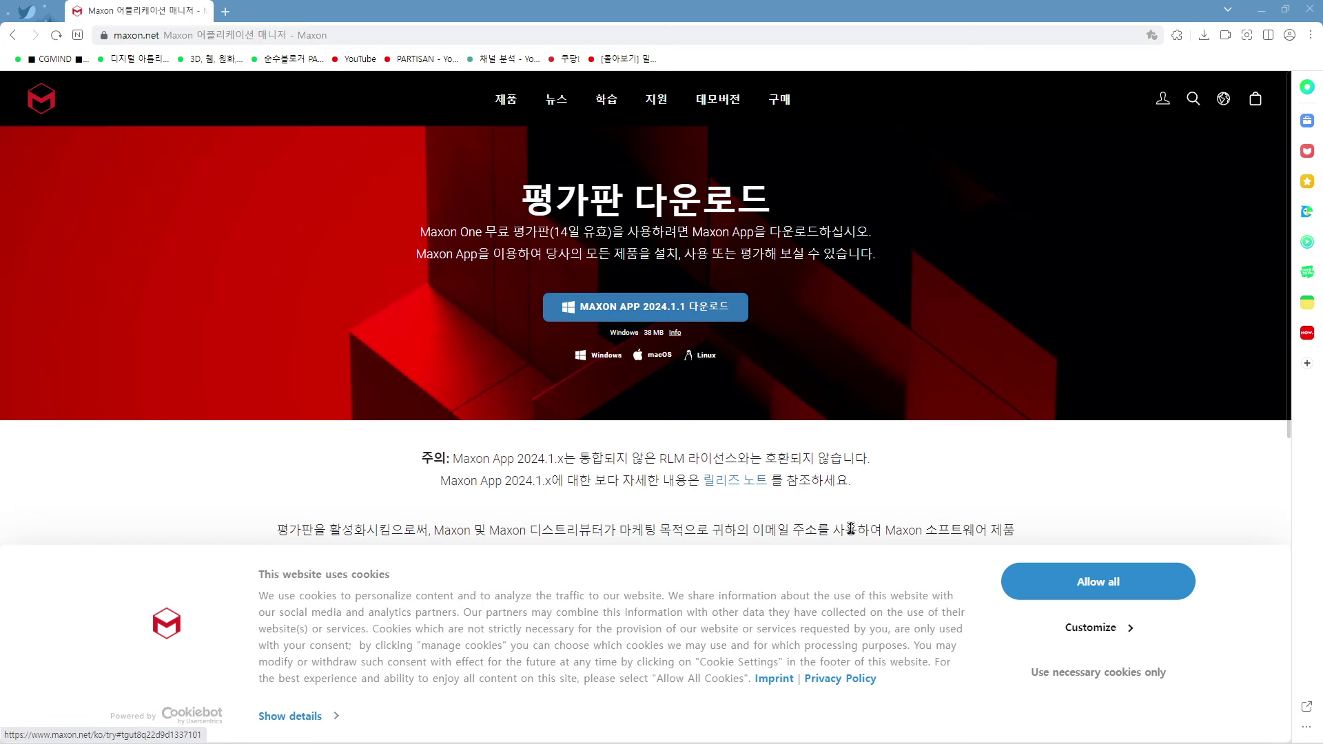
key("super+e")
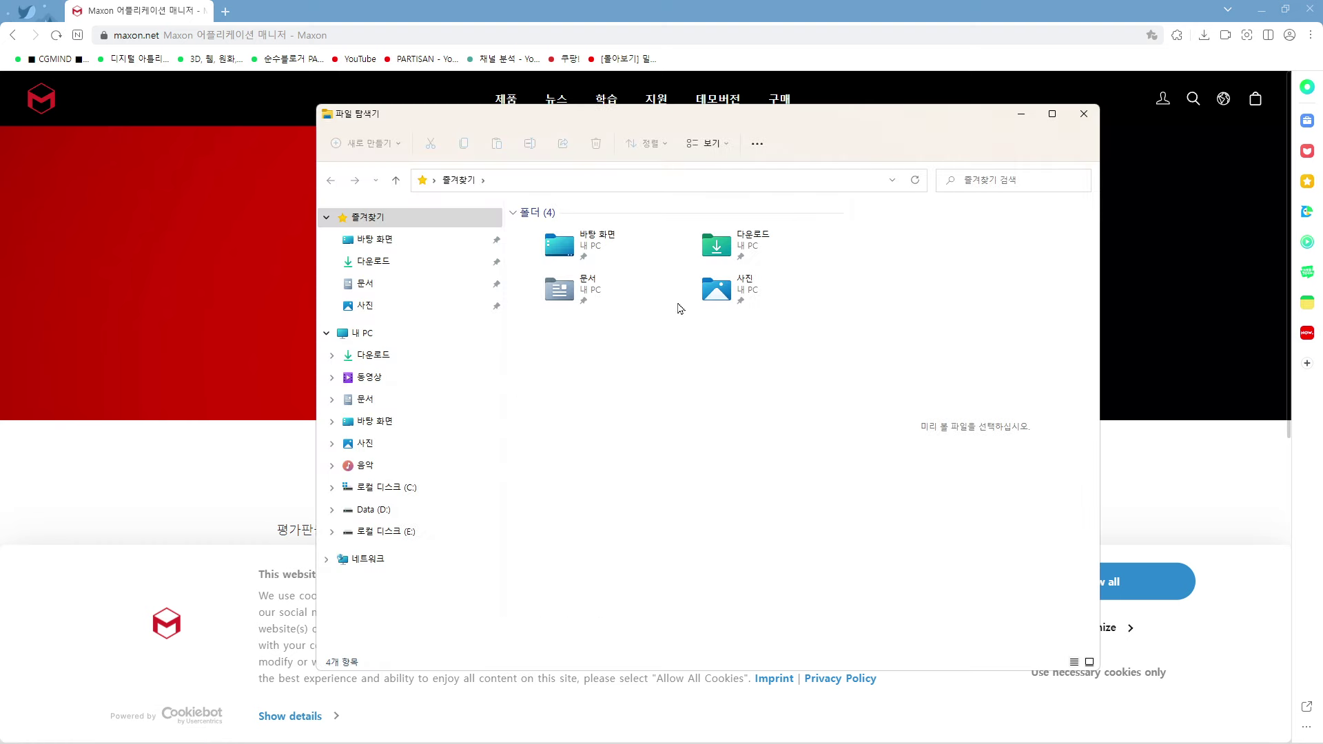
- Delete the three old Maxon_App installers from the Downloads folder
left_click(414, 262)
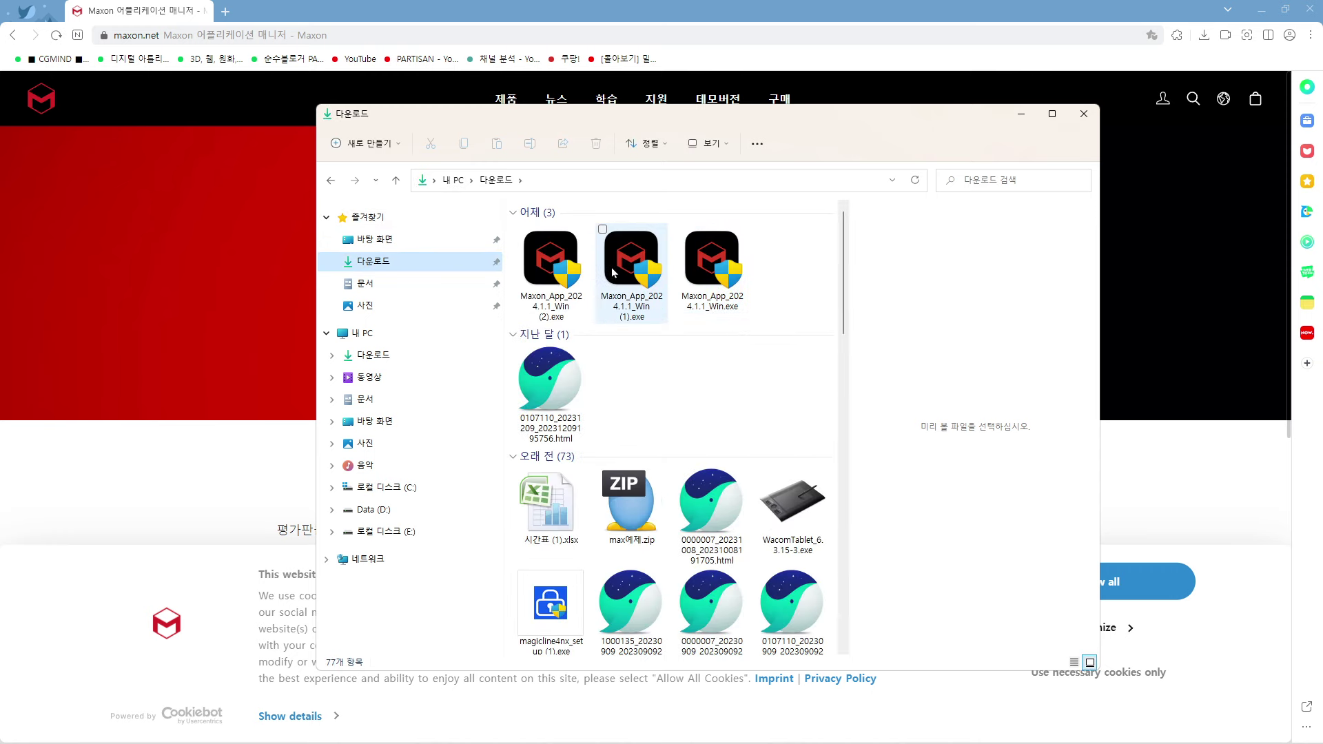
left_click(543, 262)
left_click(706, 277, "ctrl")
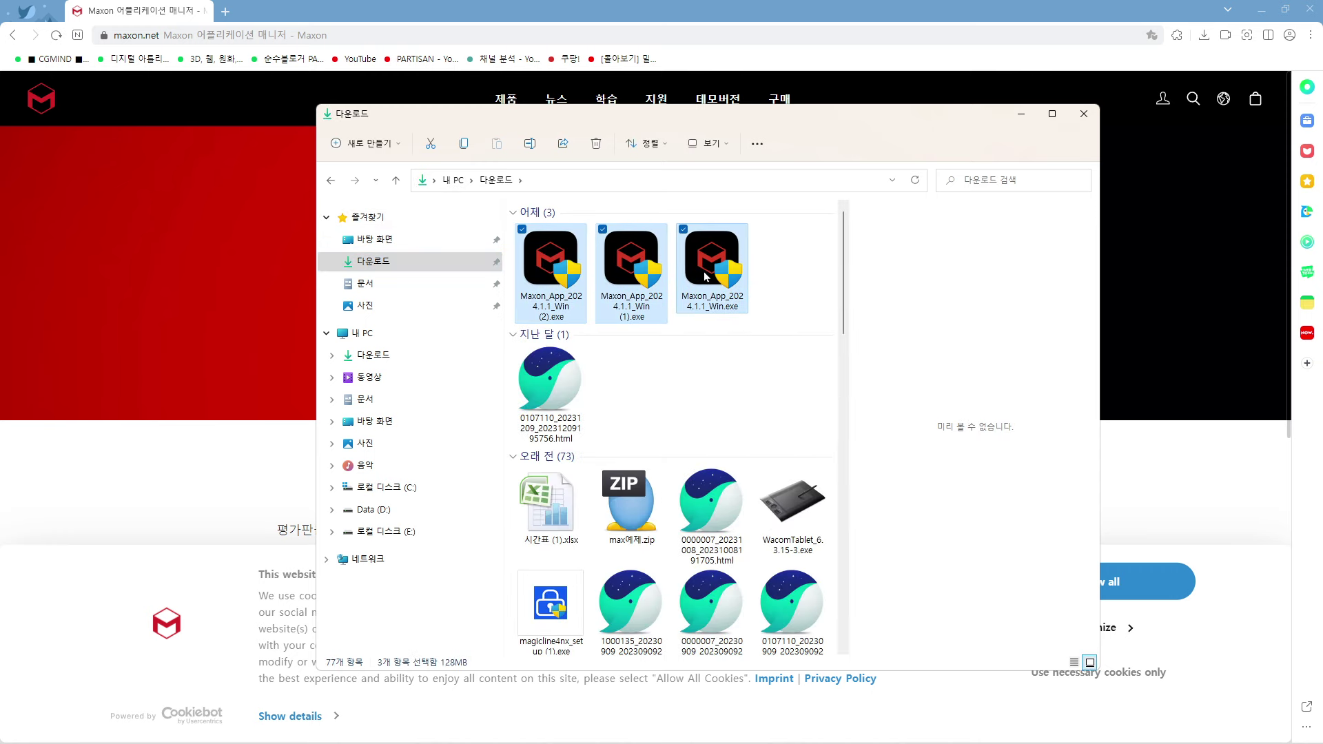
key("Delete")
key("alt+F4")
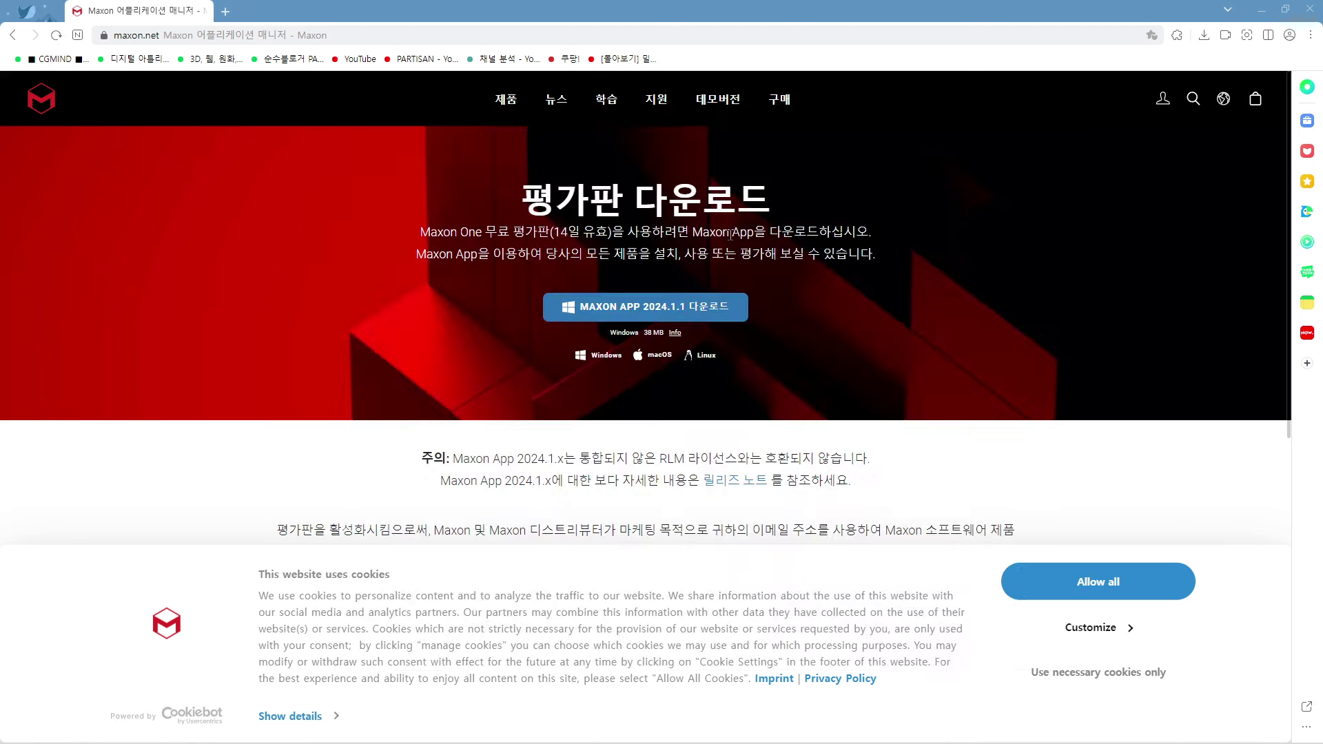
- Run the freshly downloaded Maxon_App_2024.1.1_Win.exe installer from Downloads
left_click(664, 313)
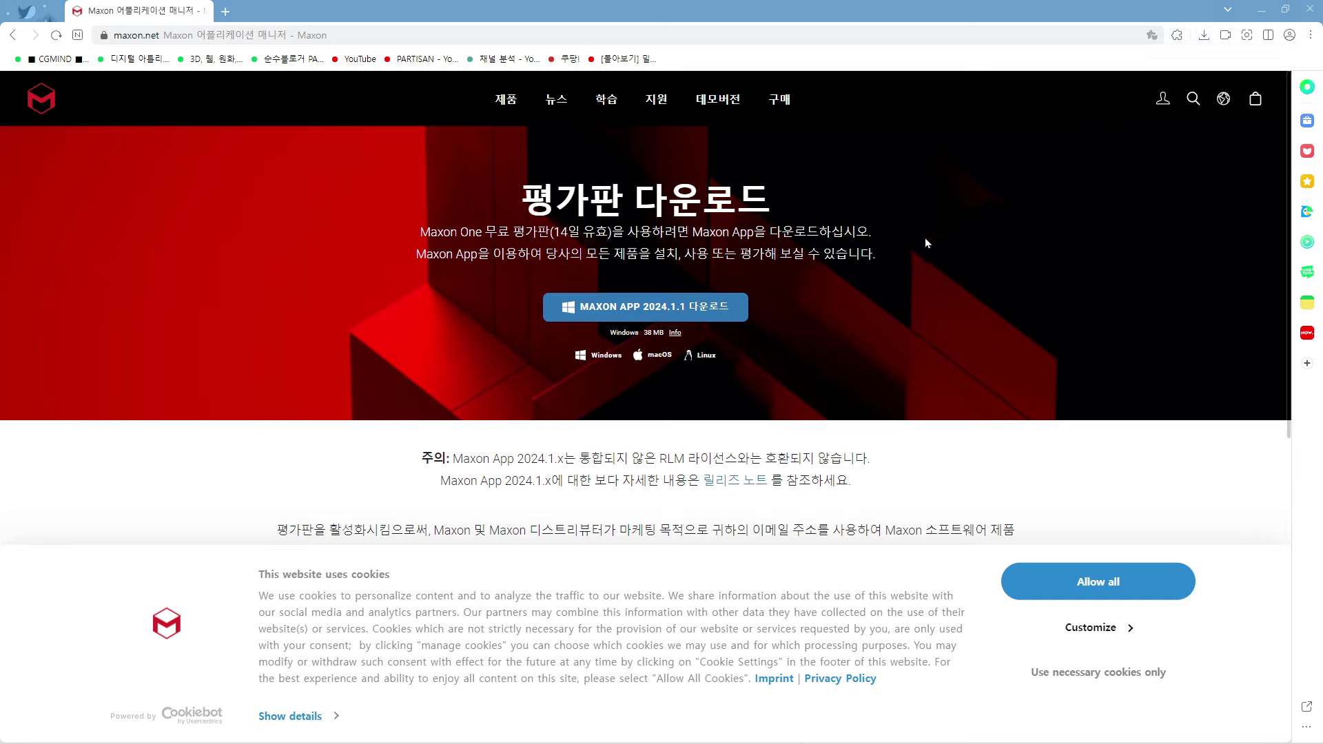
key("super+Tab")
key("super+Tab")
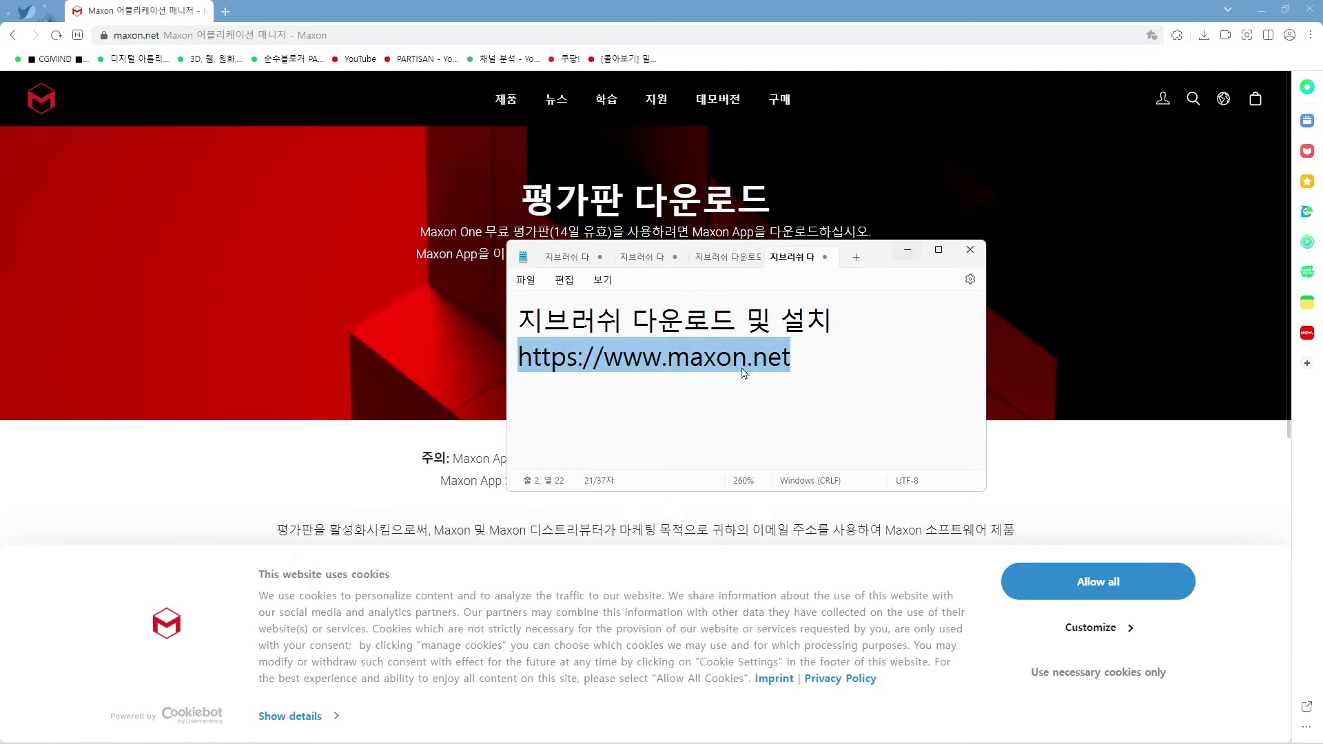
key("super+Tab")
key("Return")
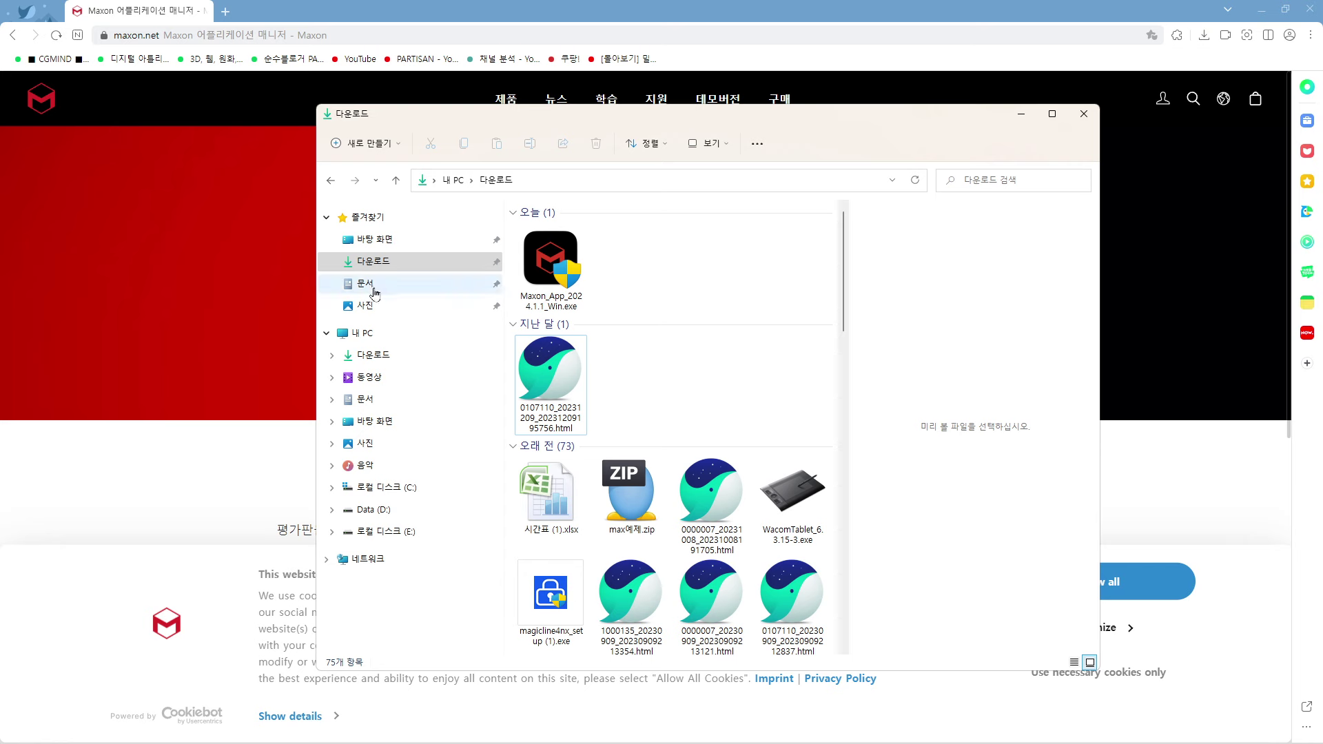
left_click(372, 286)
left_click(376, 261)
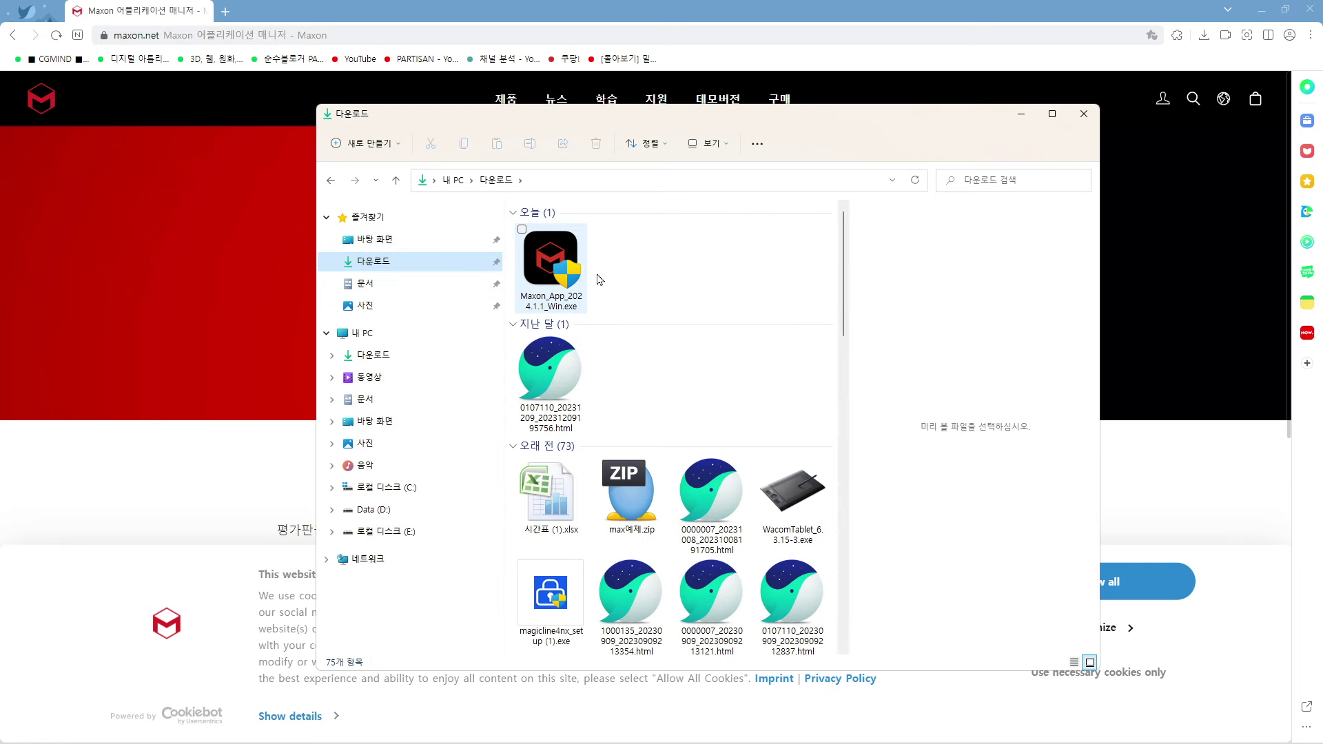
left_click(560, 288)
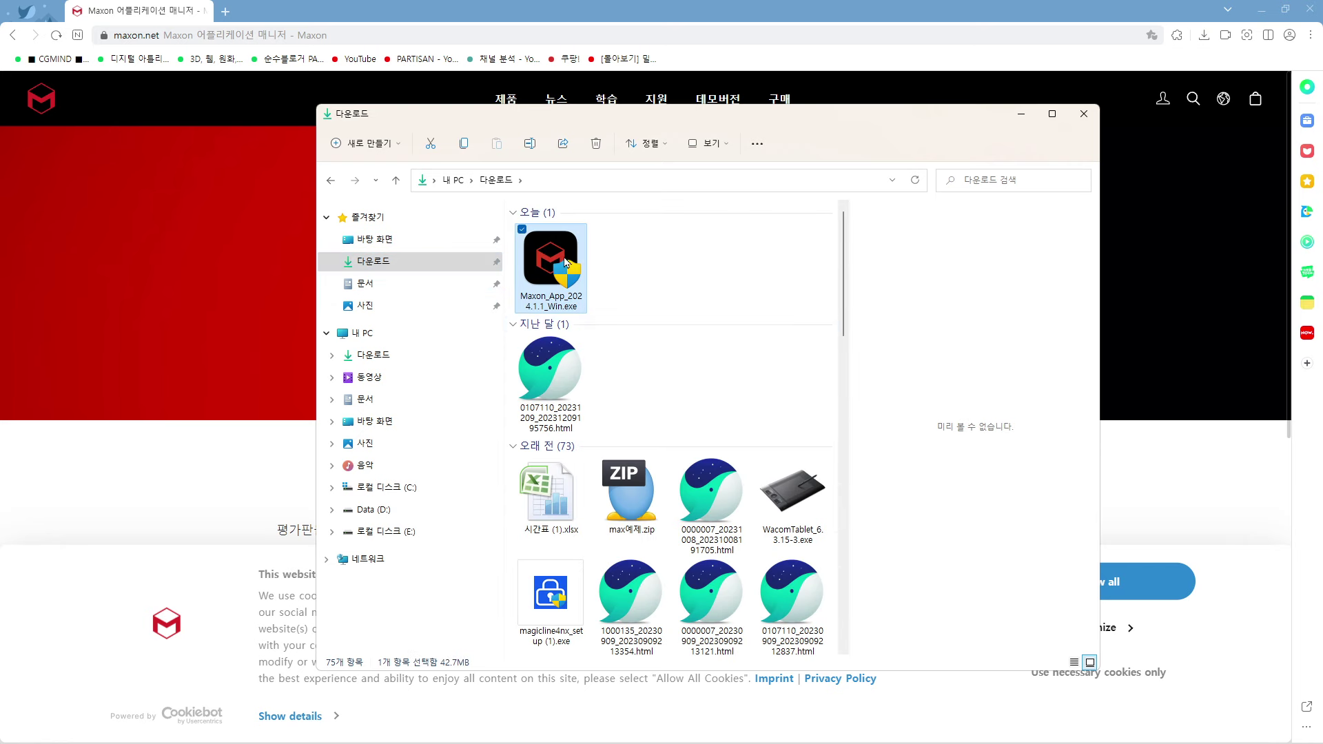
double_click(566, 262)
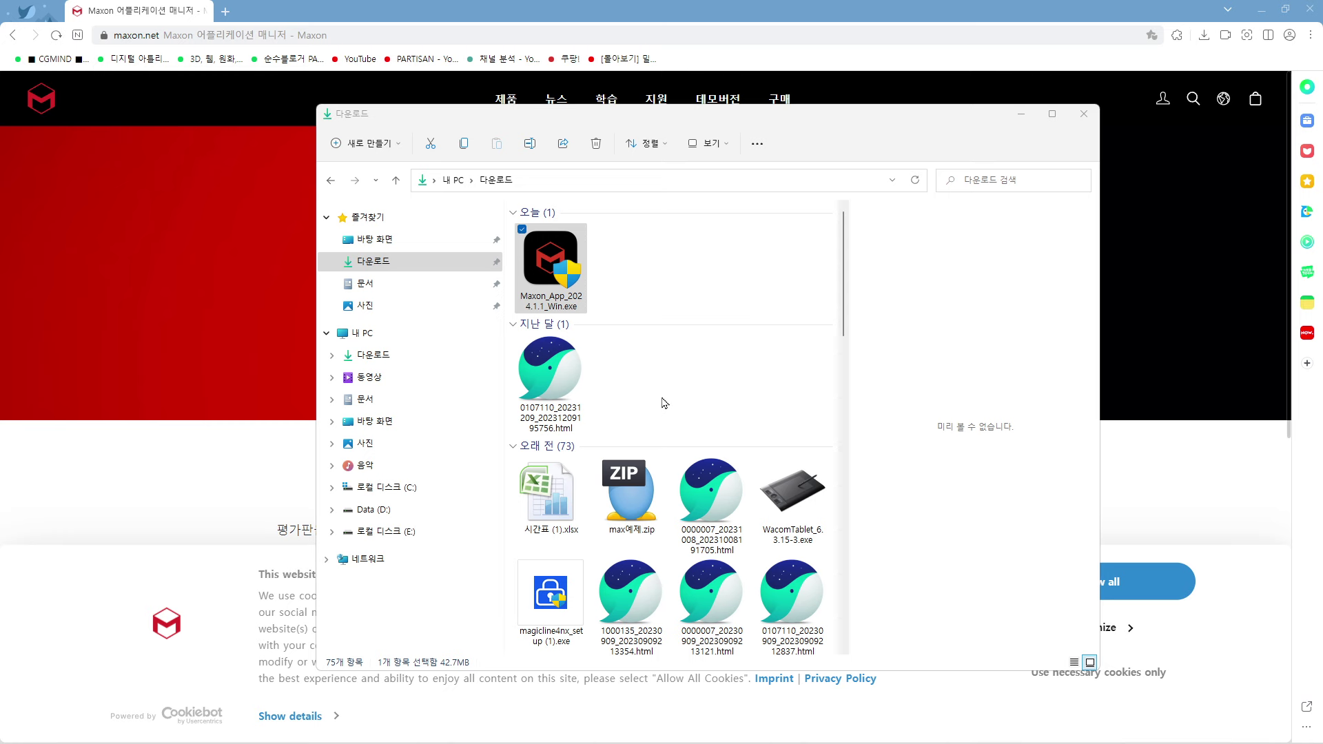
- Let Maxon App finish installing, reposition its window, and scroll the product list to ZBrush
left_click(1021, 114)
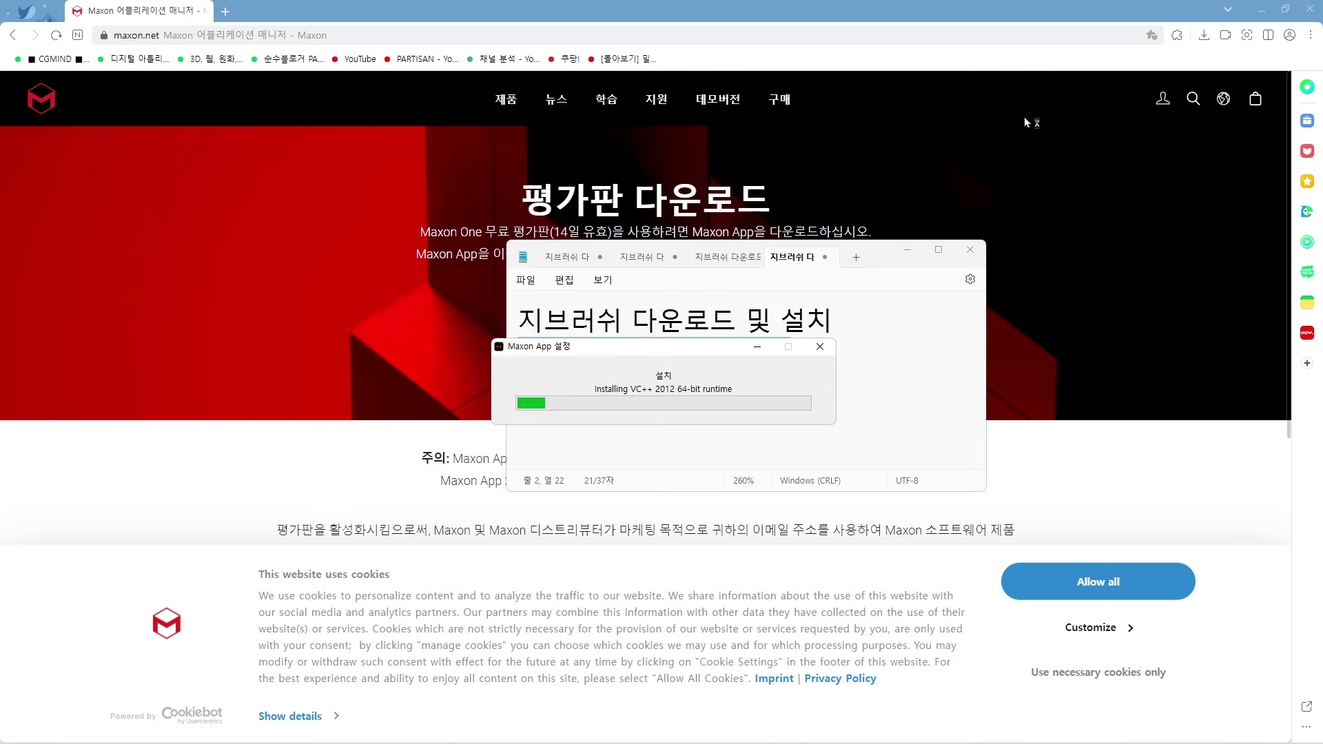
left_click_drag(709, 353, 590, 315)
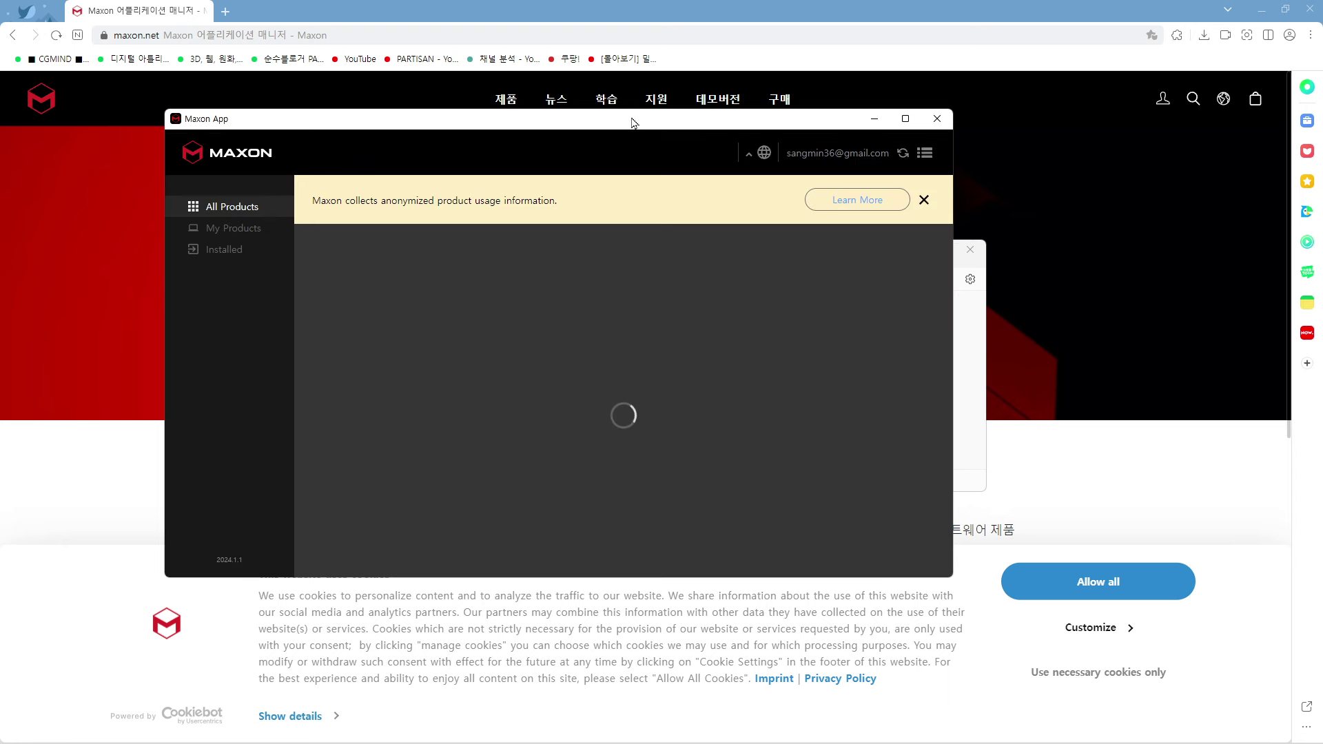
left_click_drag(633, 121, 669, 113)
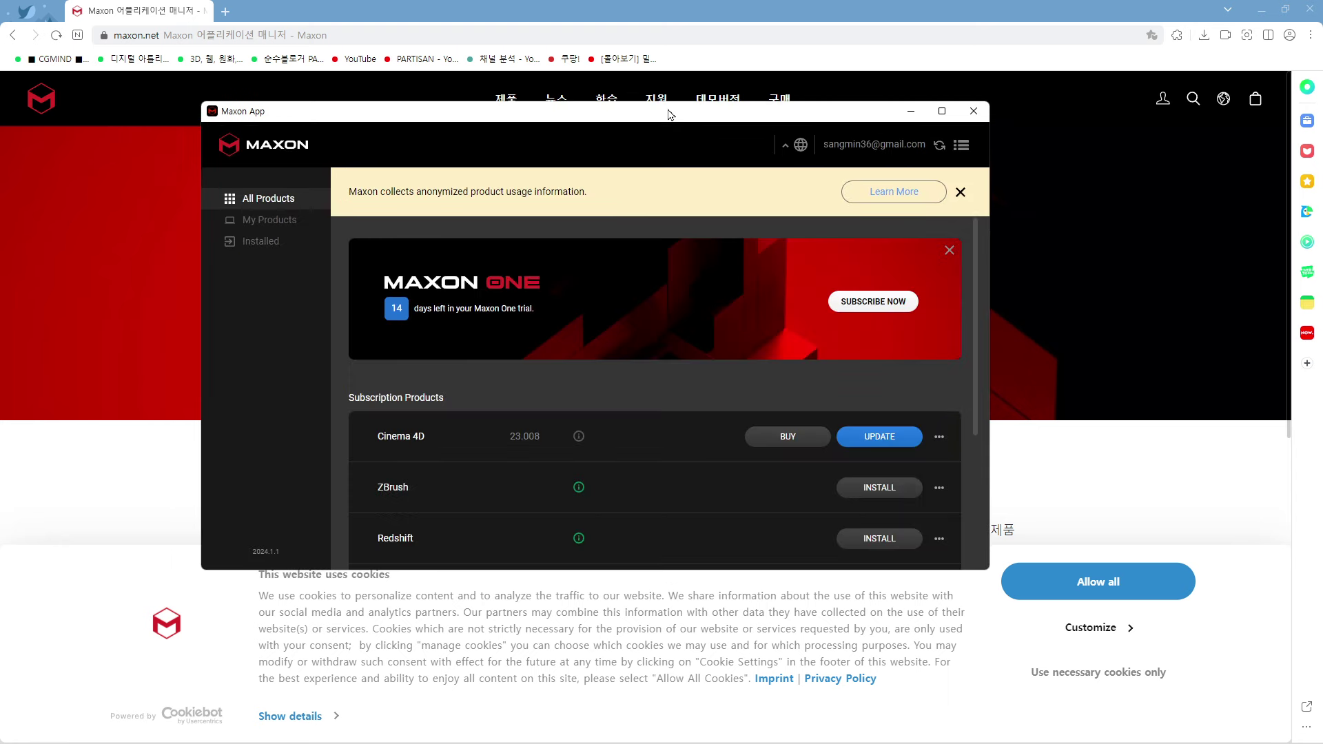
left_click_drag(498, 119, 456, 113)
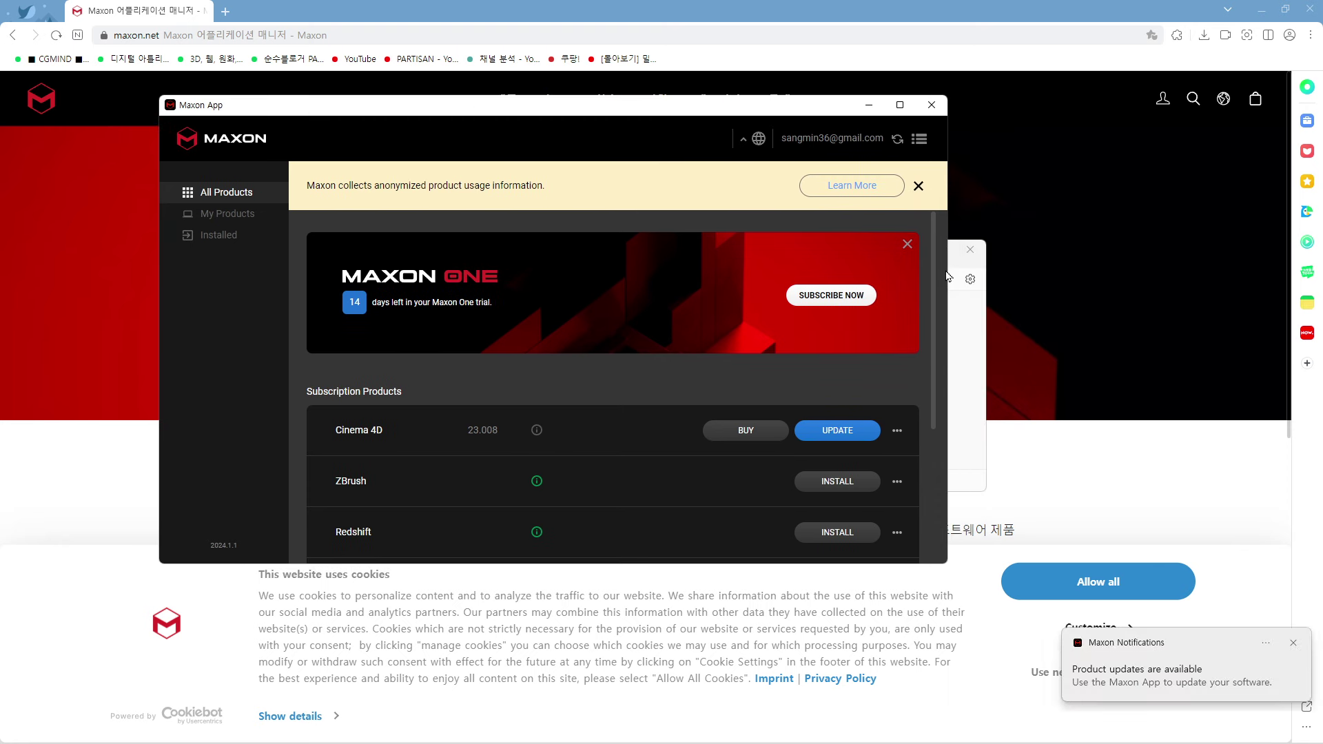
scroll(933, 259, "down", 2)
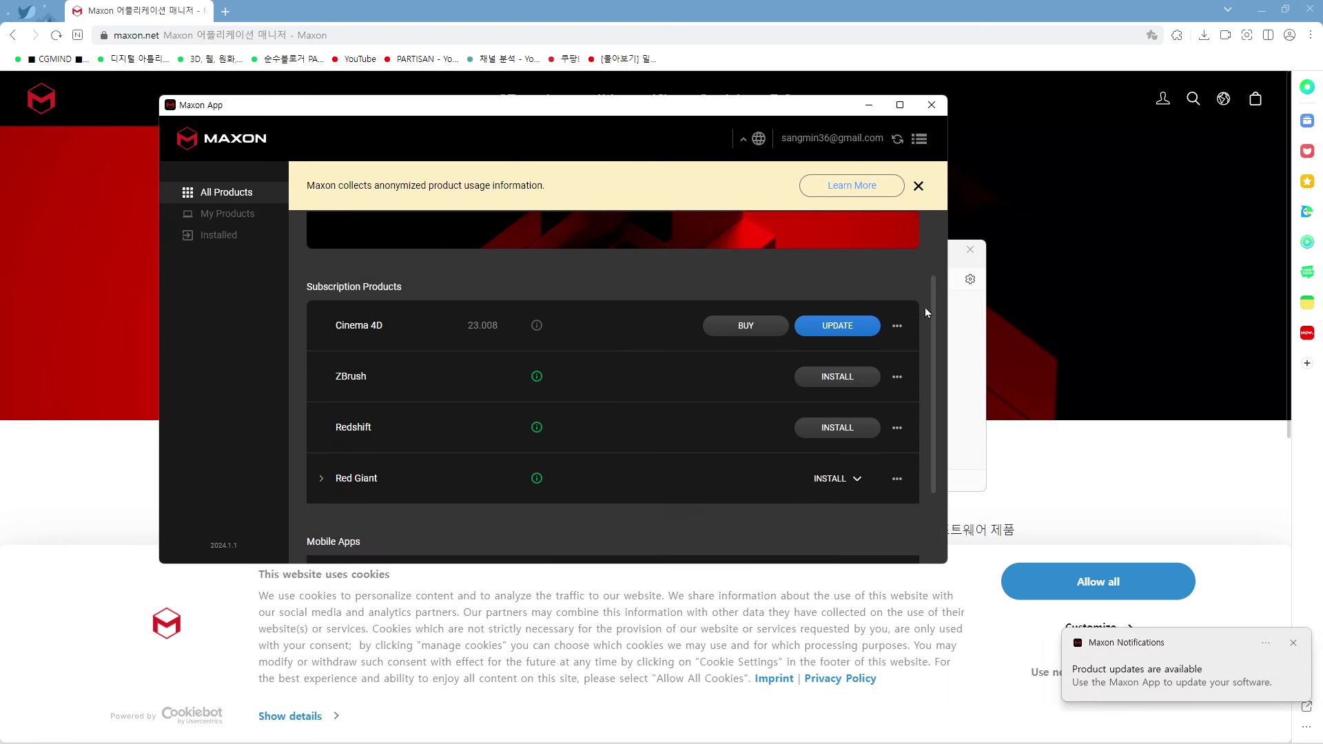
scroll(925, 296, "up", 3)
scroll(927, 317, "down", 3)
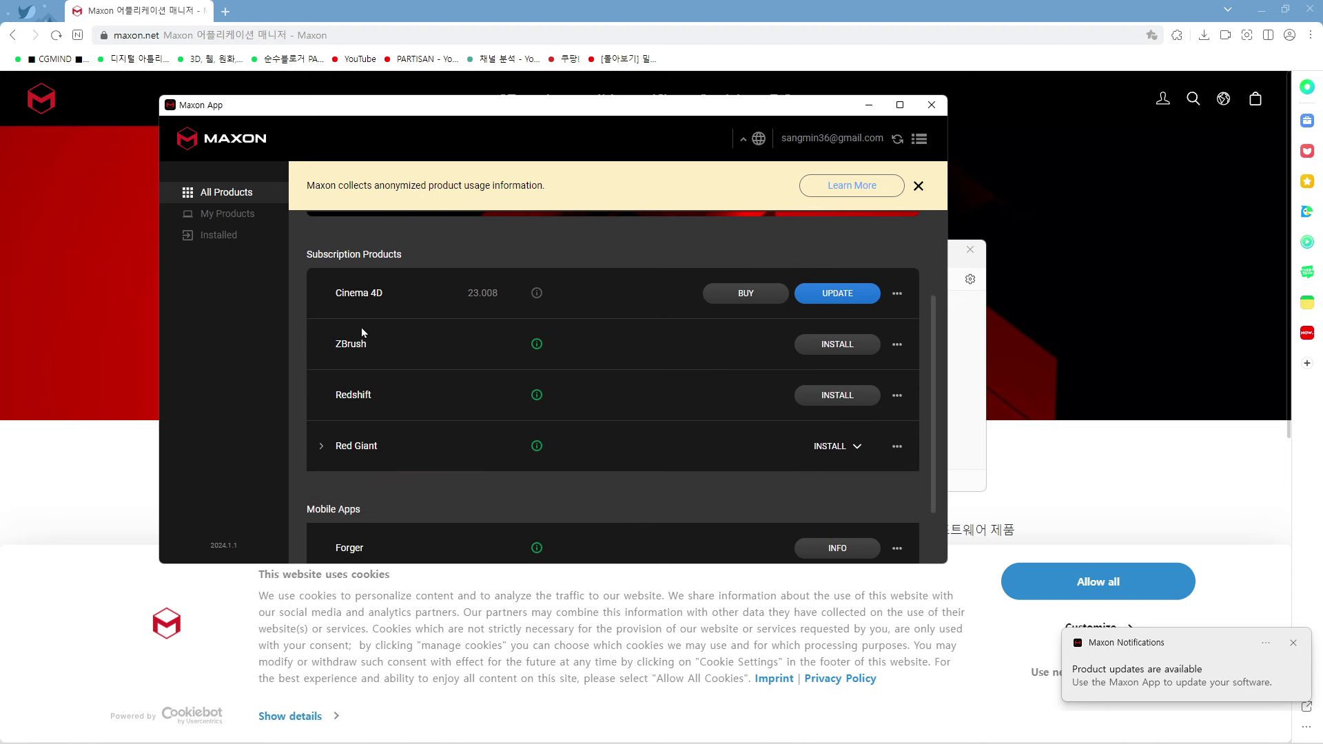
- Install the latest ZBrush version from Maxon App until the language prompt appears
left_click(857, 353)
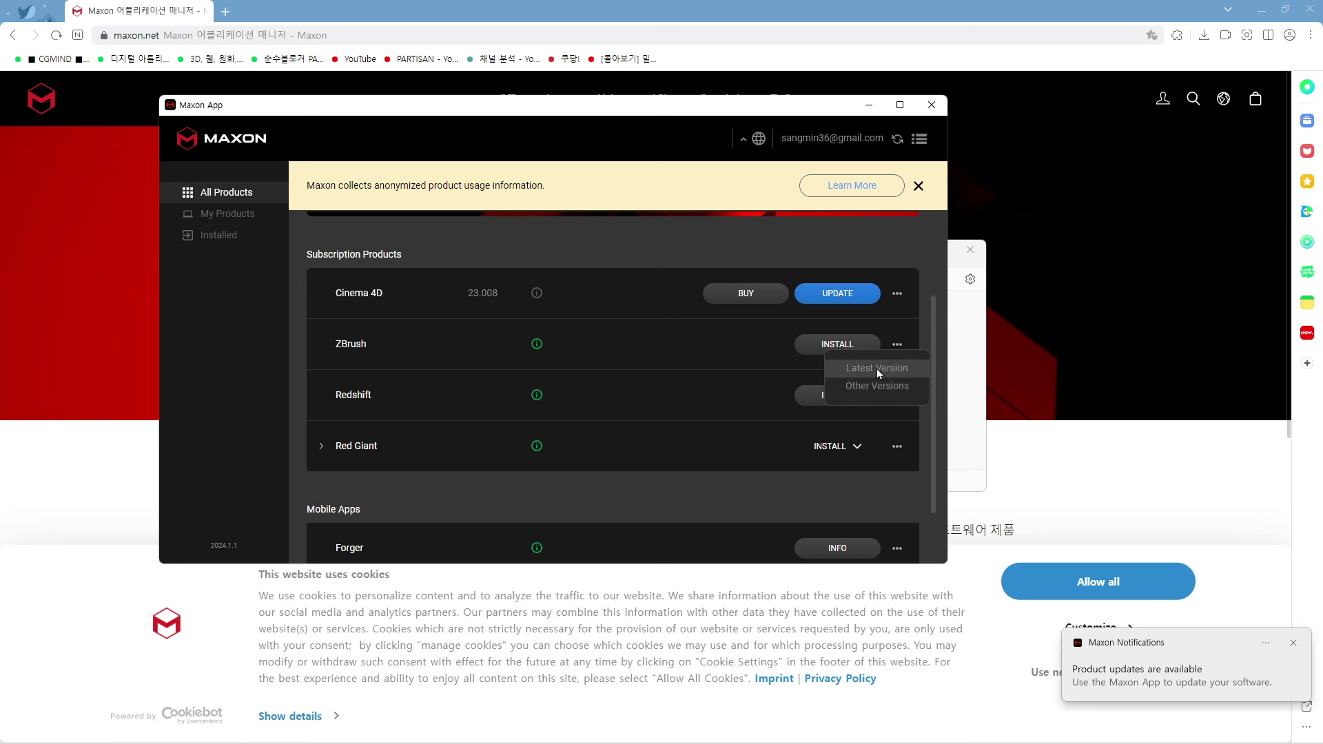
left_click(878, 369)
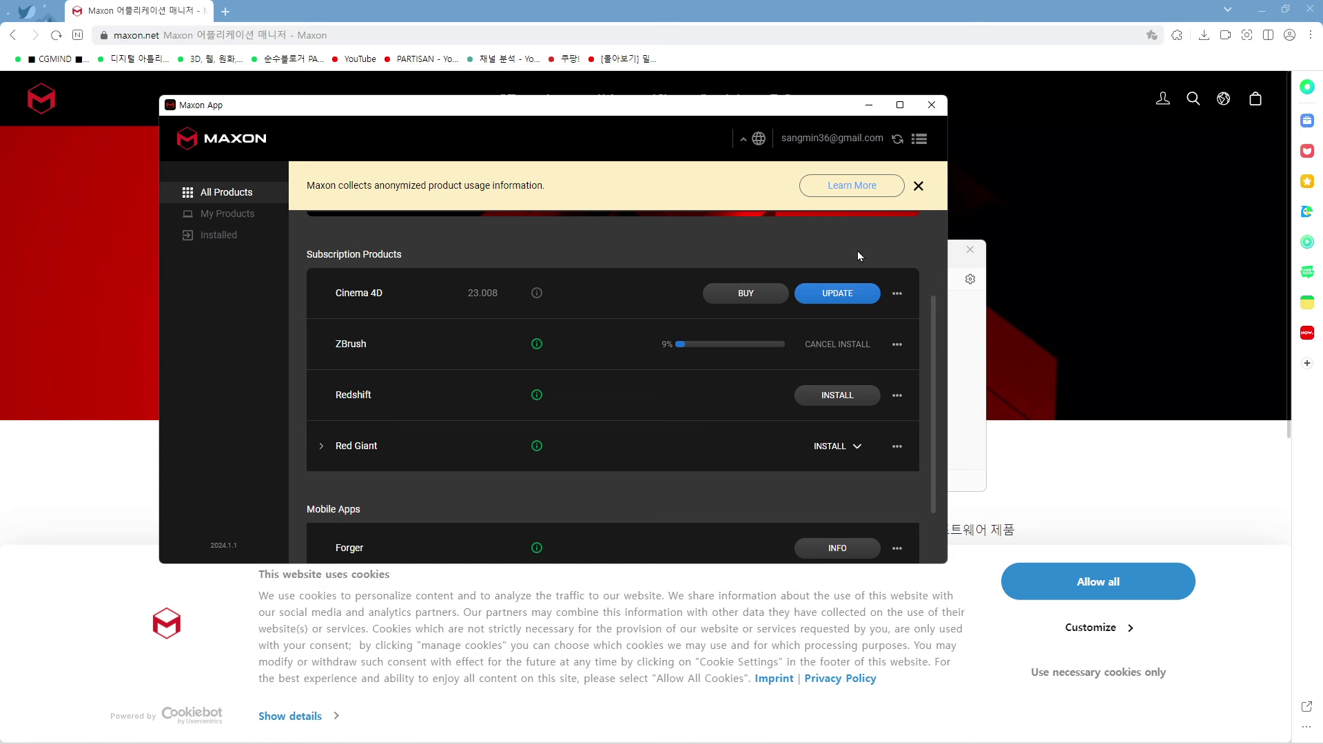
left_click_drag(753, 112, 863, 143)
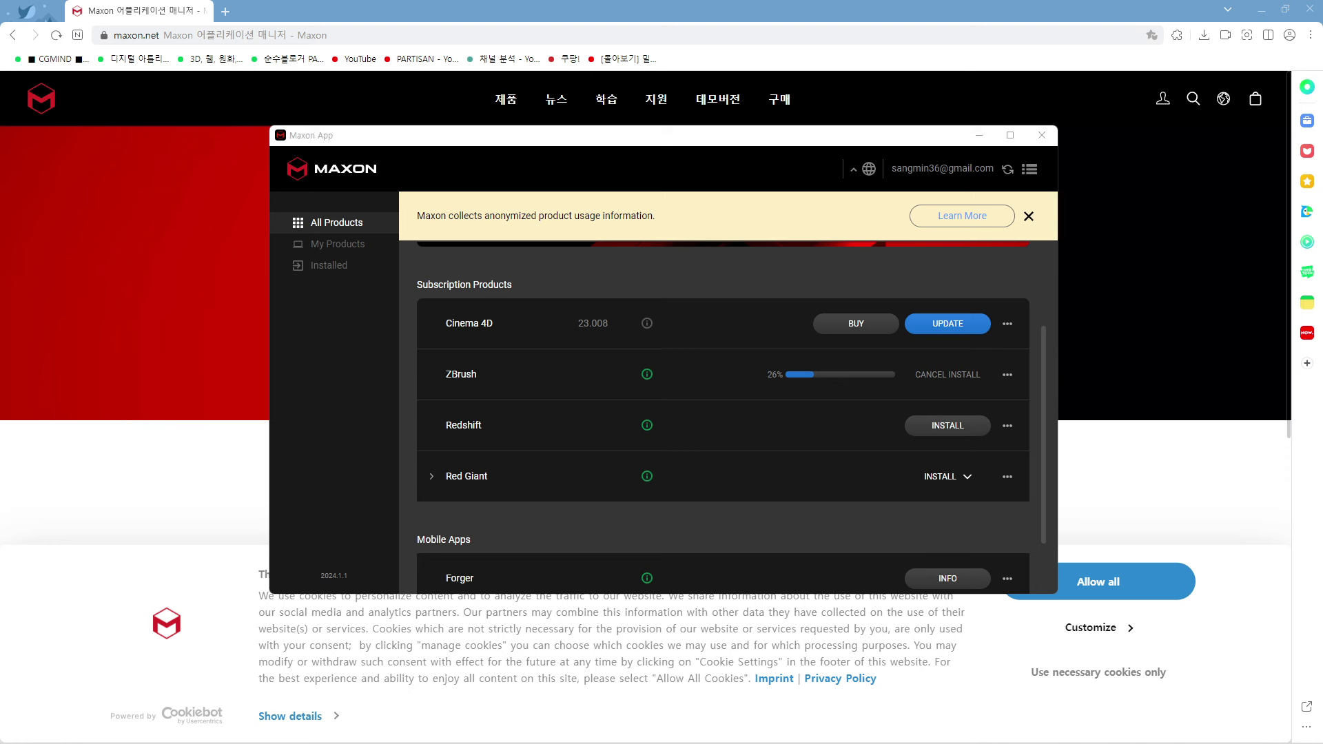
left_click_drag(816, 142, 831, 145)
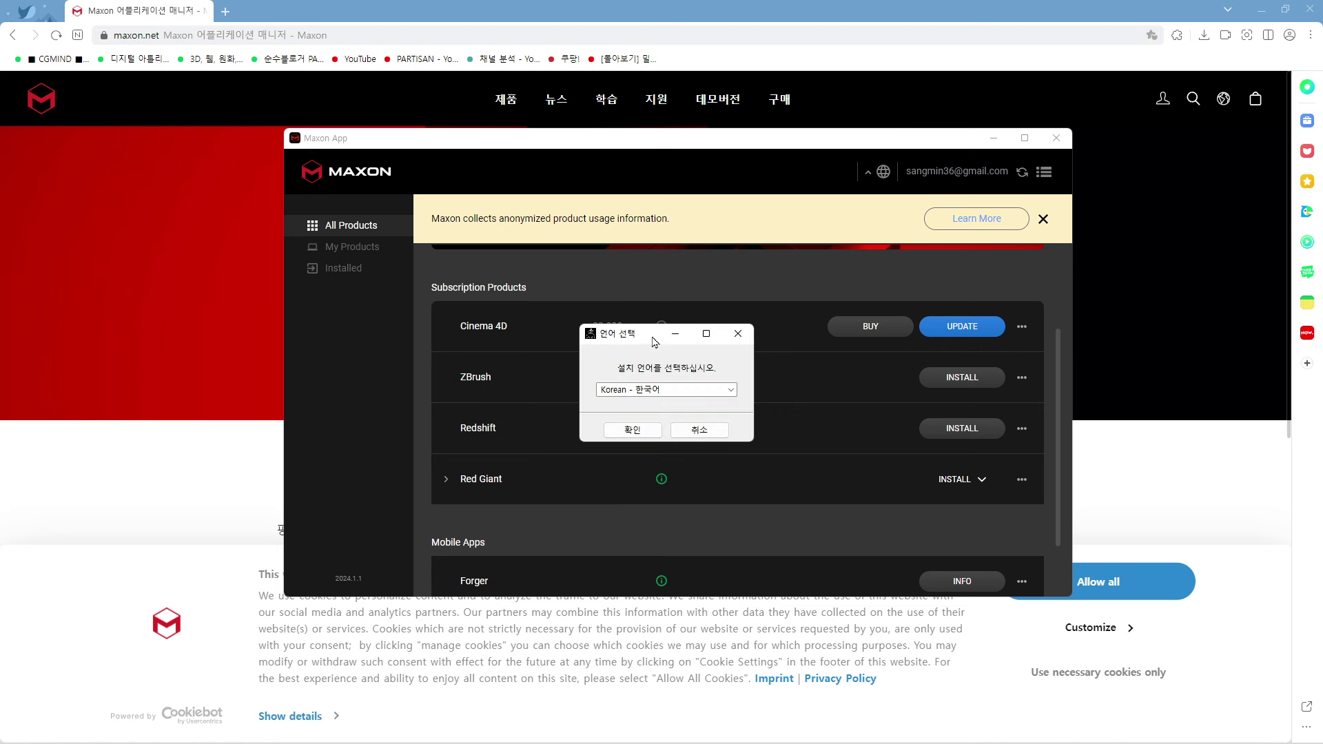
- Choose English as the ZBrush installation language
left_click_drag(653, 340, 700, 308)
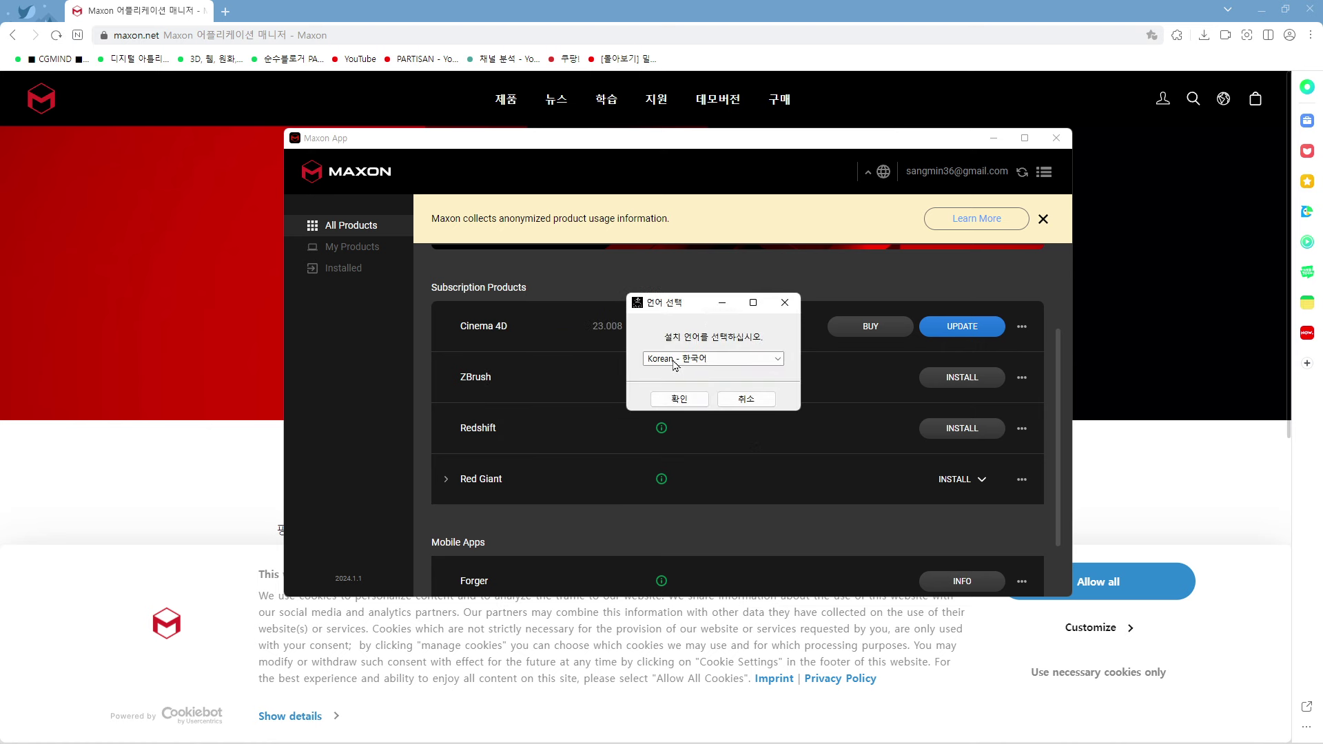
left_click(779, 360)
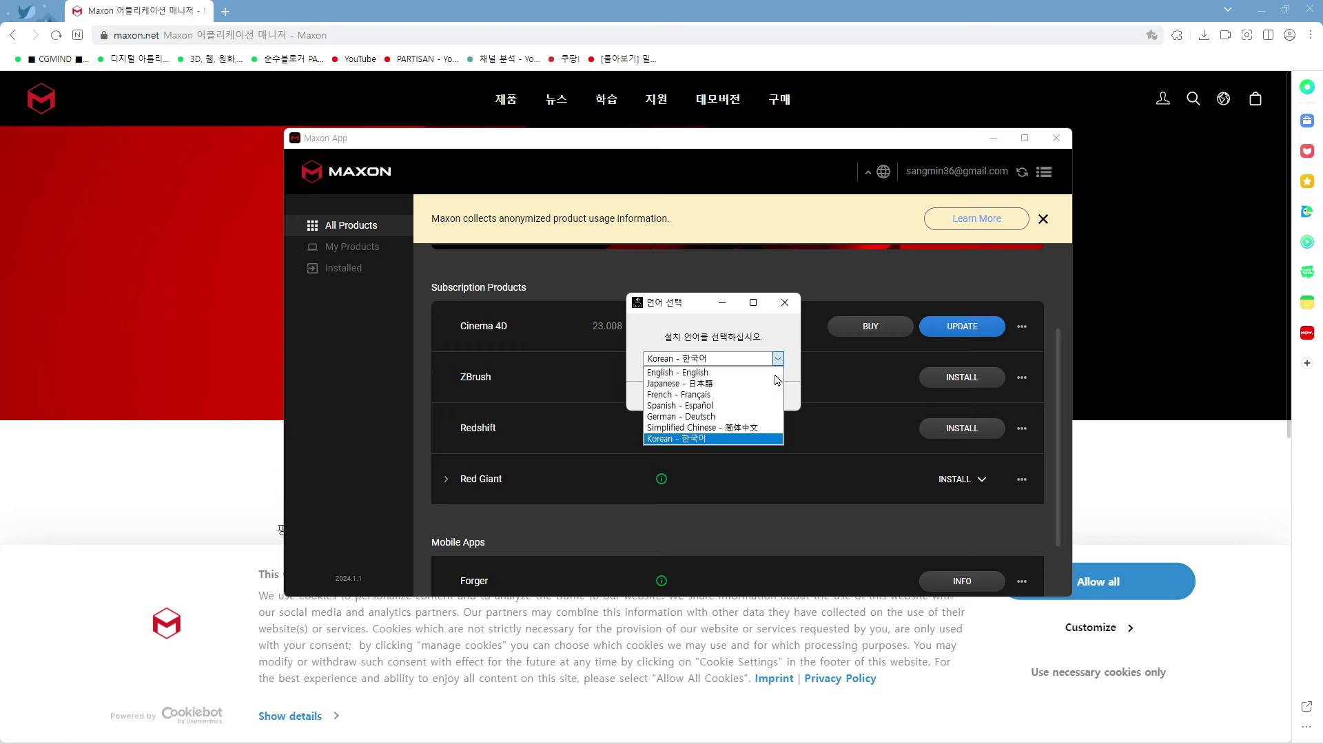
left_click(753, 379)
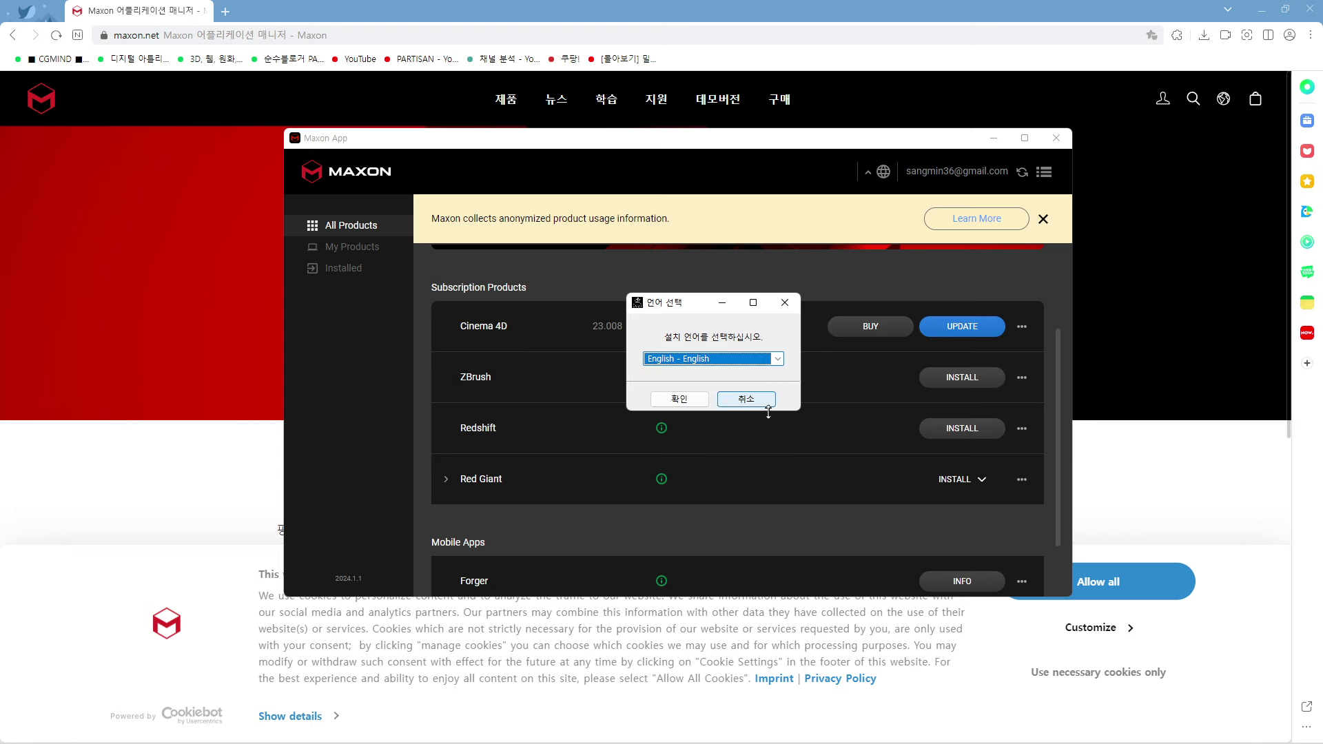
left_click(689, 400)
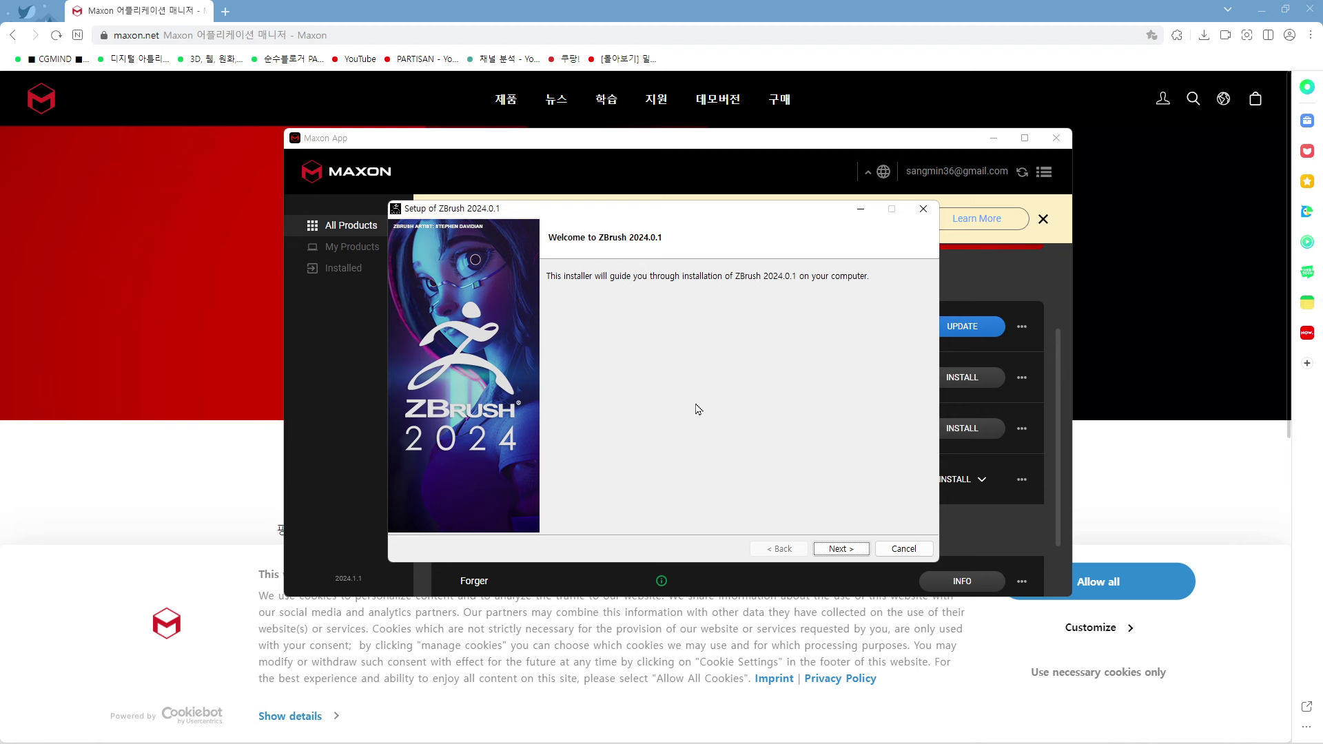
- Install ZBrush 2024.0.1 with default components into C:\Program Files\Maxon ZBrush 2024
left_click(835, 549)
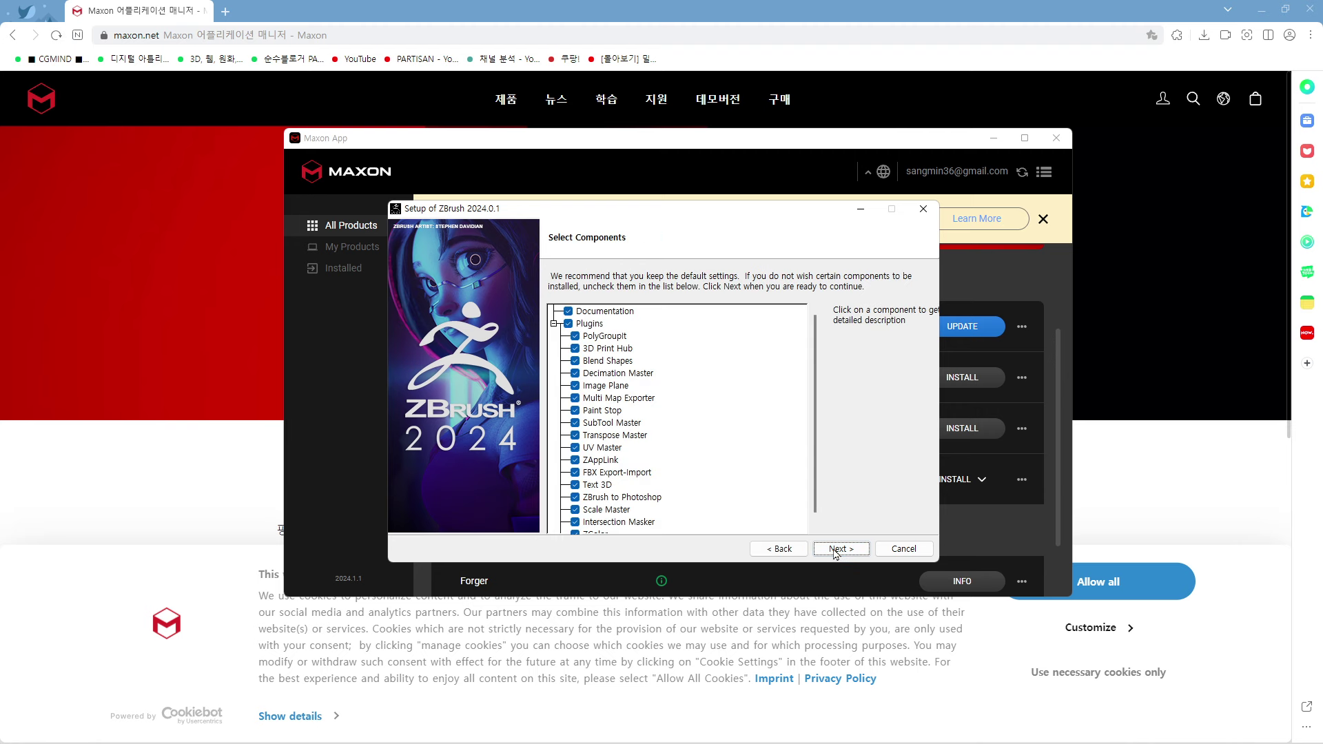
left_click(835, 549)
left_click(835, 550)
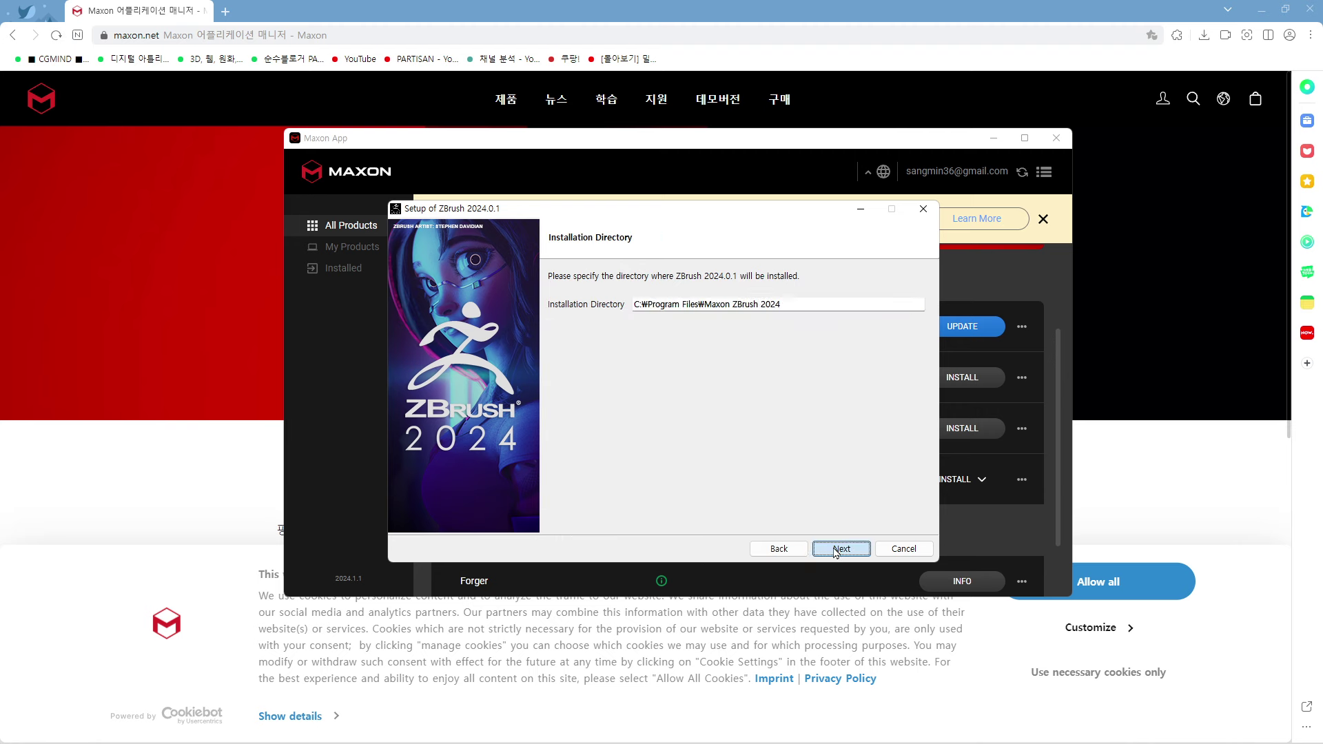
left_click(836, 549)
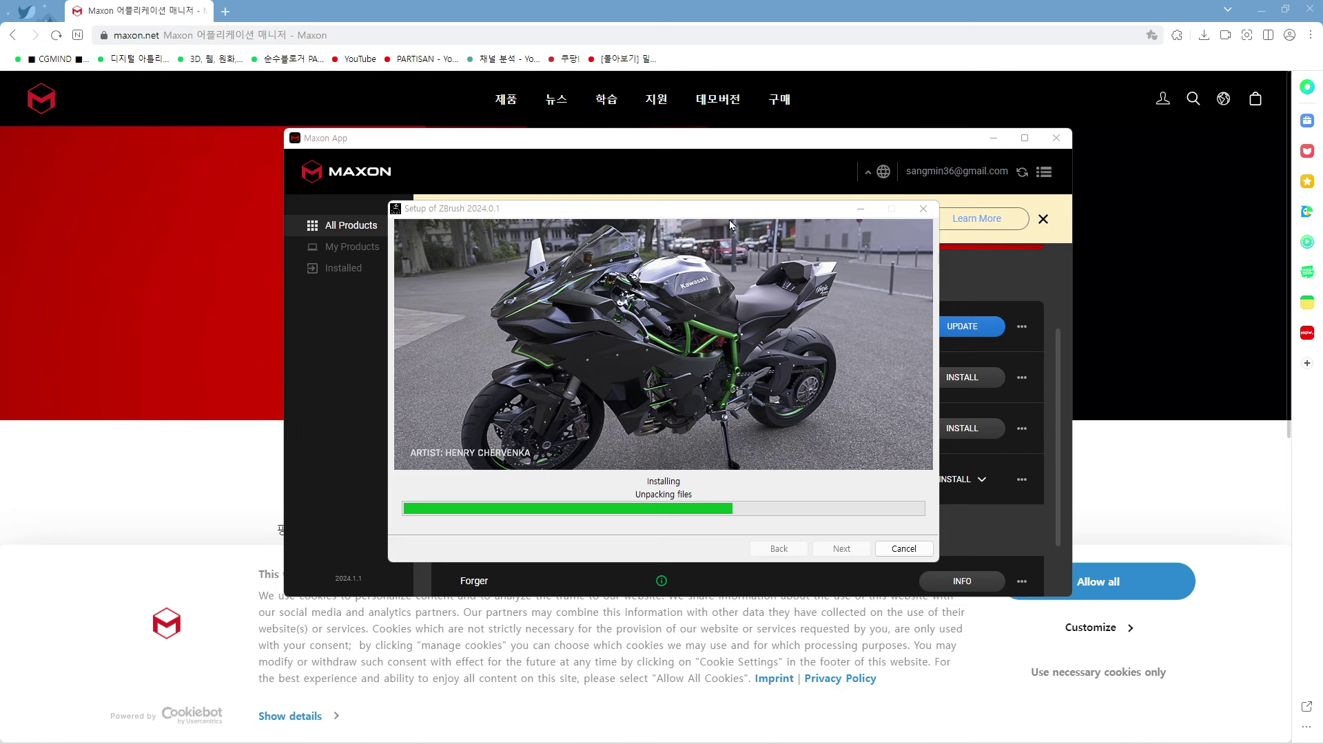
left_click_drag(731, 216, 798, 205)
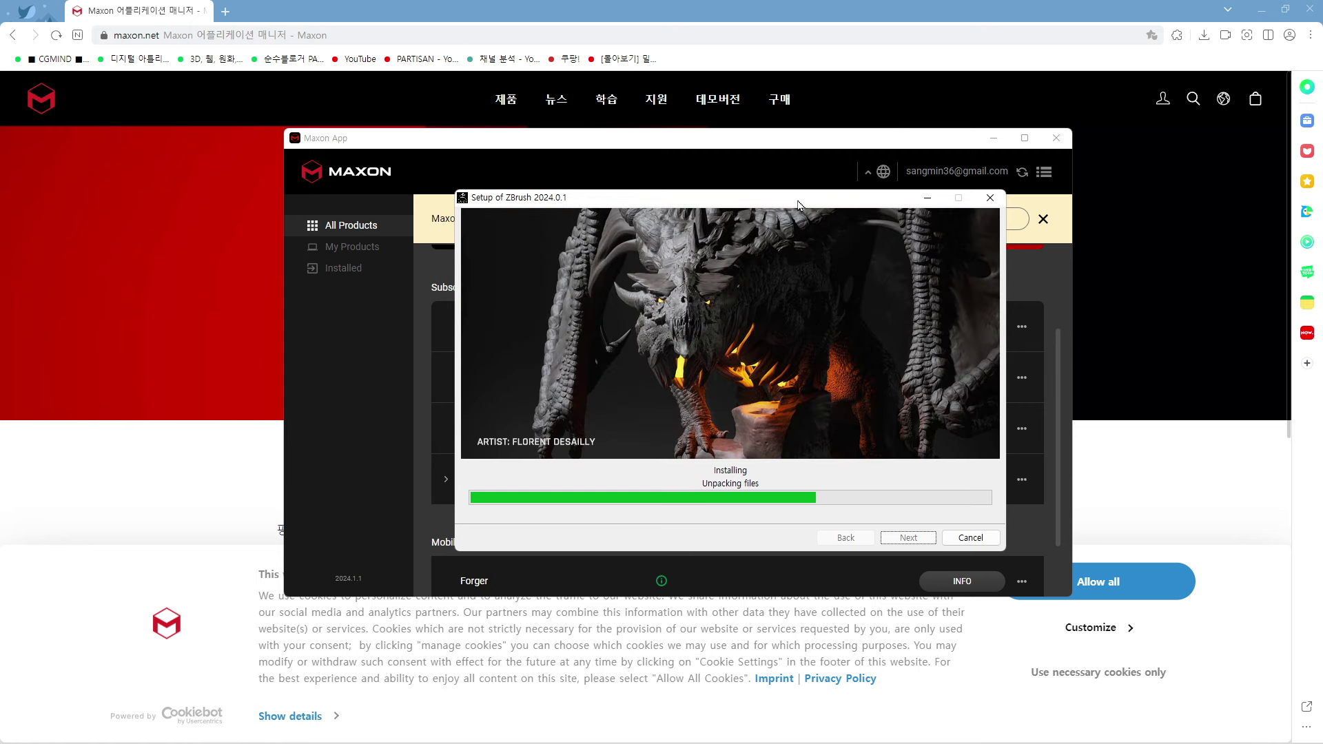
left_click_drag(798, 205, 728, 205)
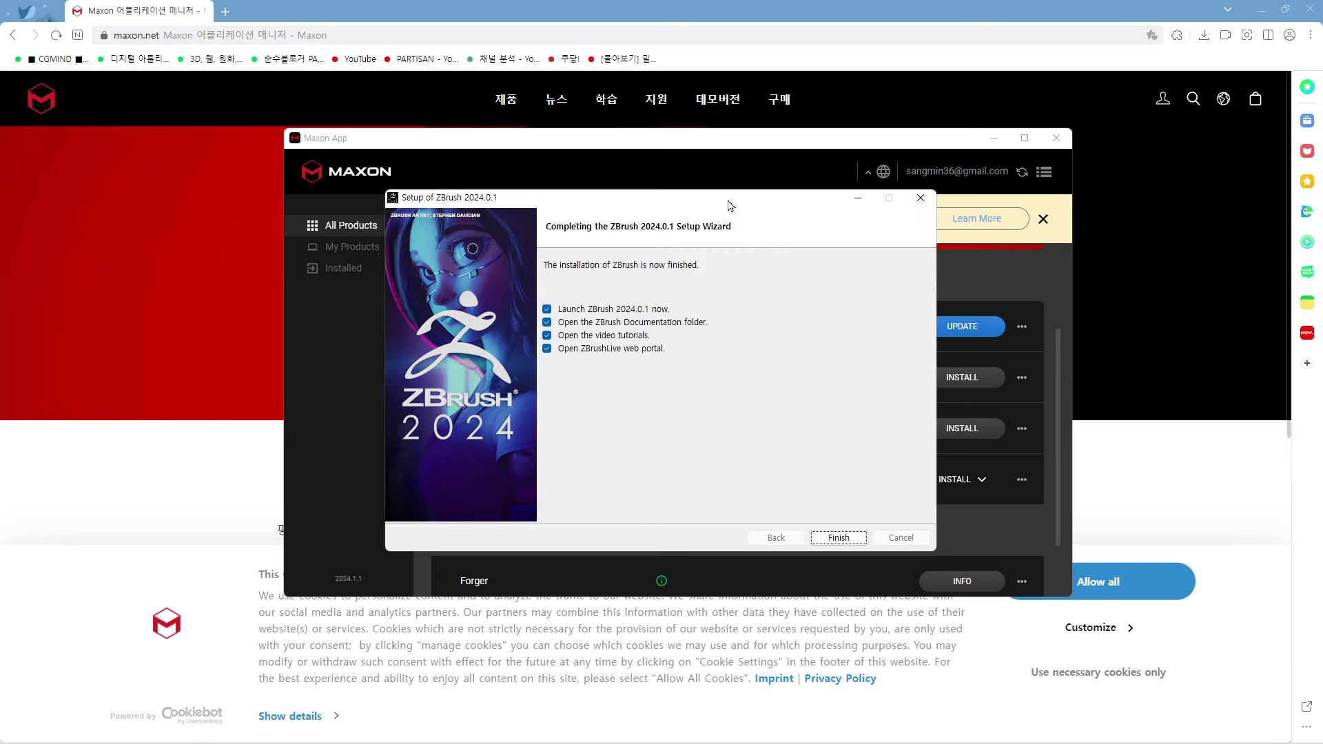
left_click_drag(731, 205, 724, 188)
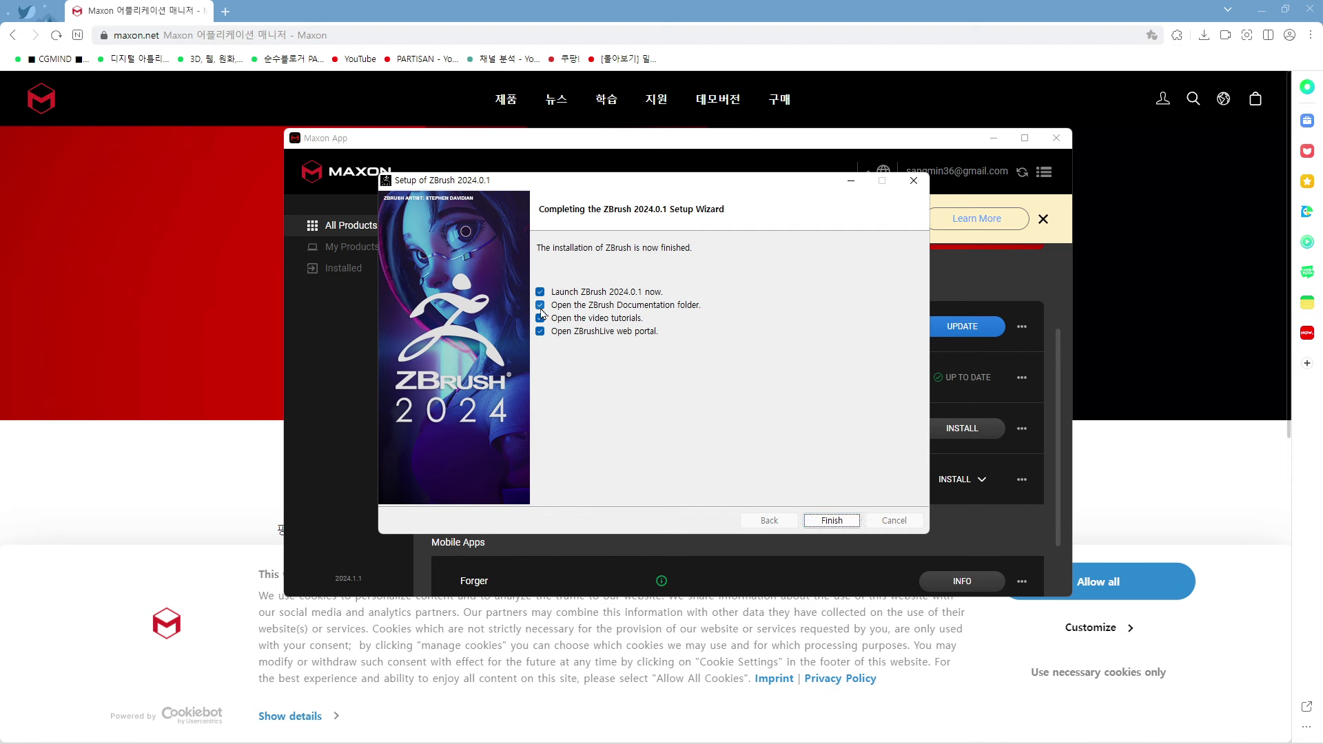
left_click(541, 305)
left_click(540, 330)
- Finish setup with Documentation, Video tutorials and ZBrushLive unchecked, launching only ZBrush
left_click(541, 331)
left_click(541, 332)
left_click(818, 524)
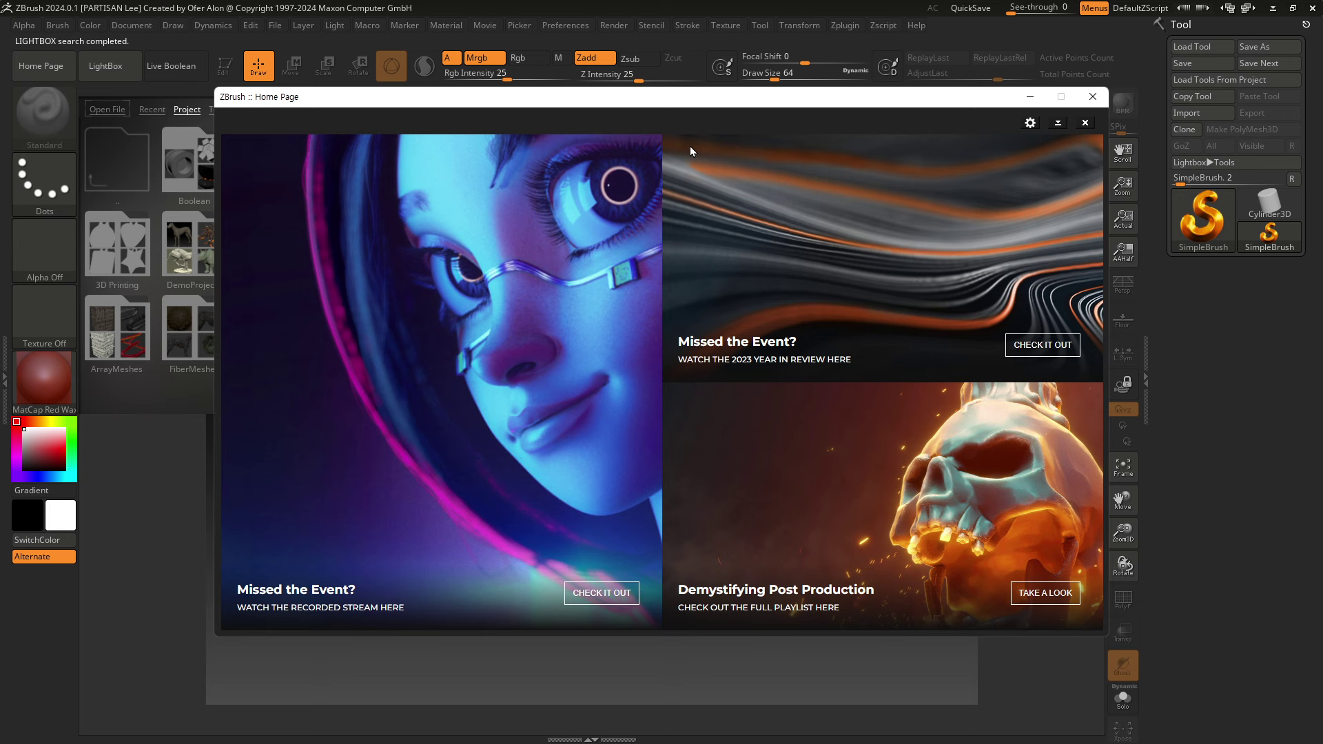
- Close the ZBrush Home Page and hide LightBox to leave an empty canvas
left_click(1094, 99)
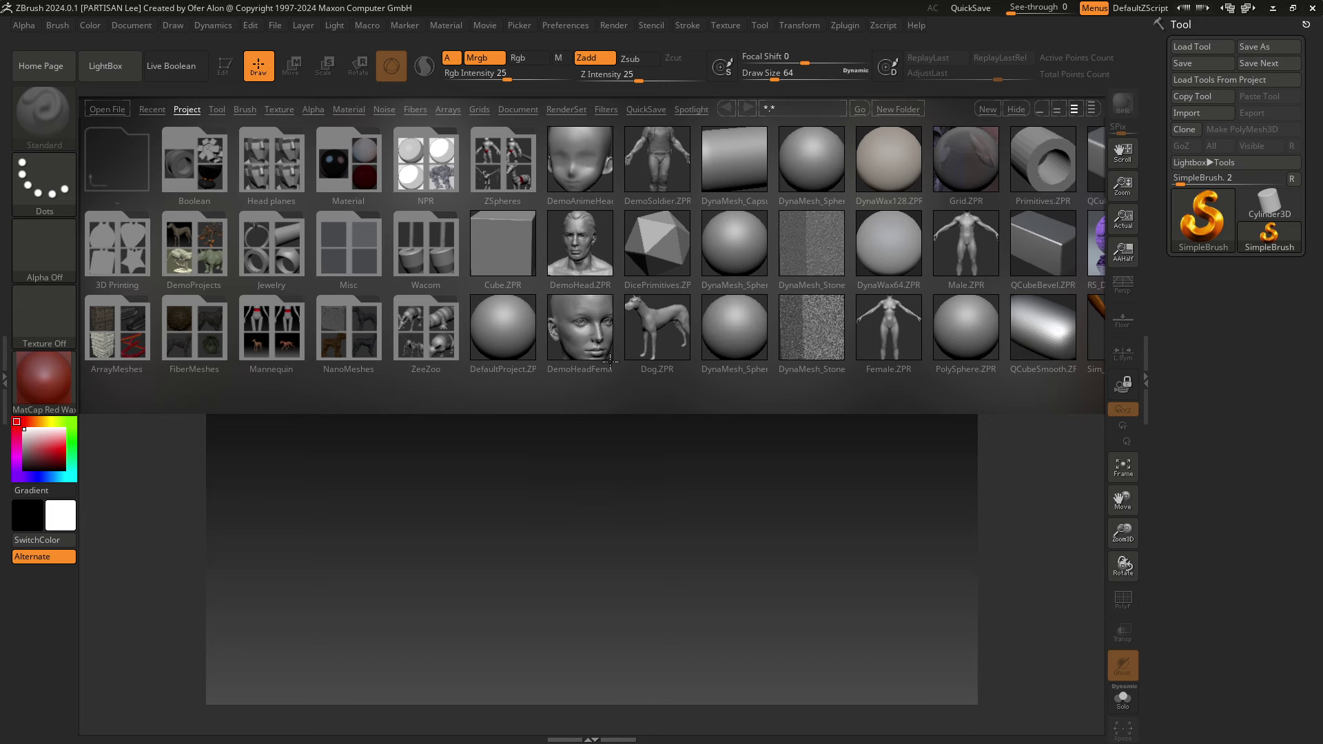
left_click(123, 71)
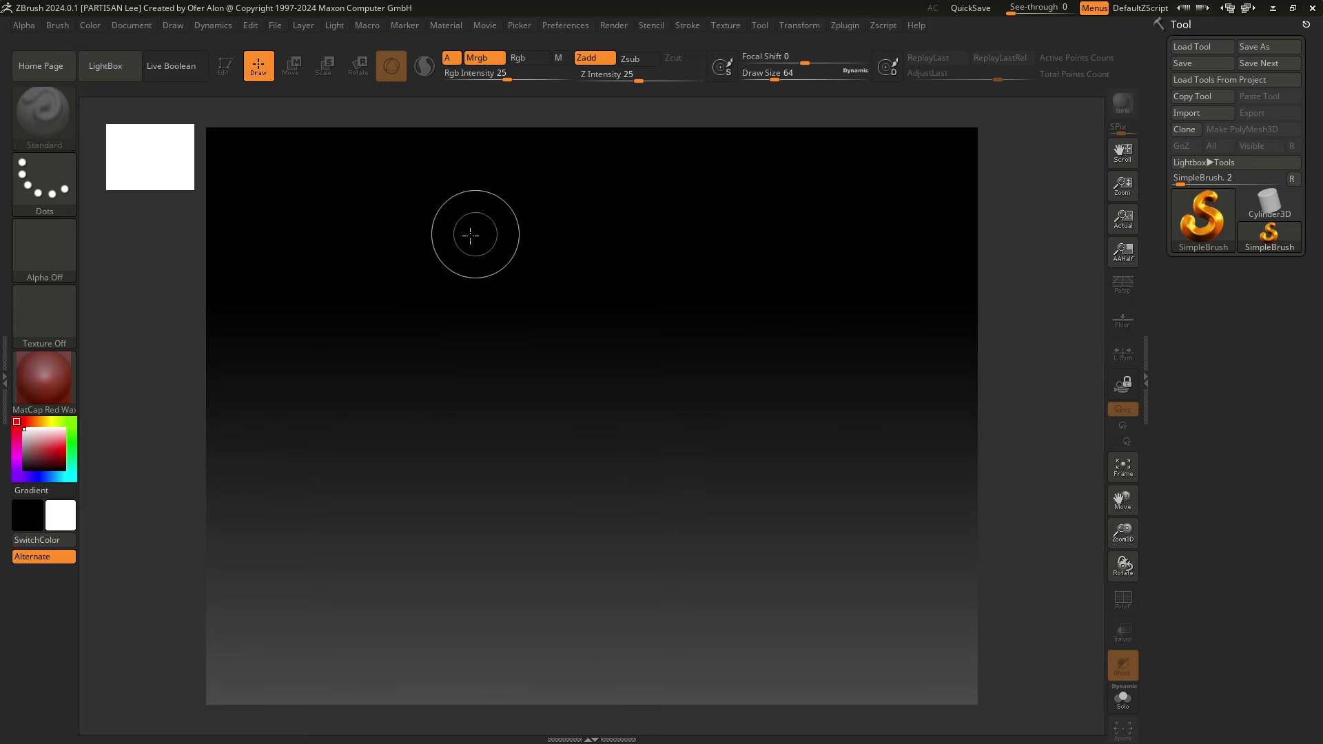
left_click(101, 72)
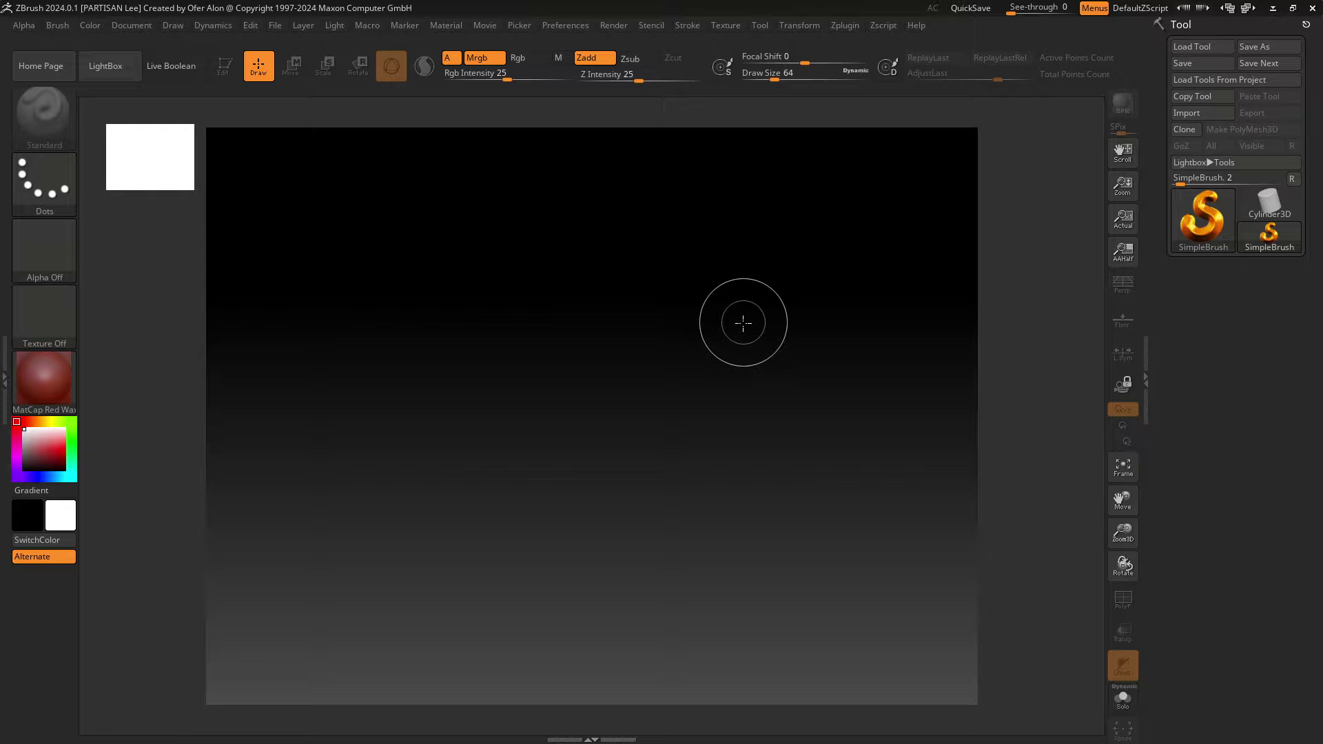
key("alt+Tab")
key("alt+Tab")
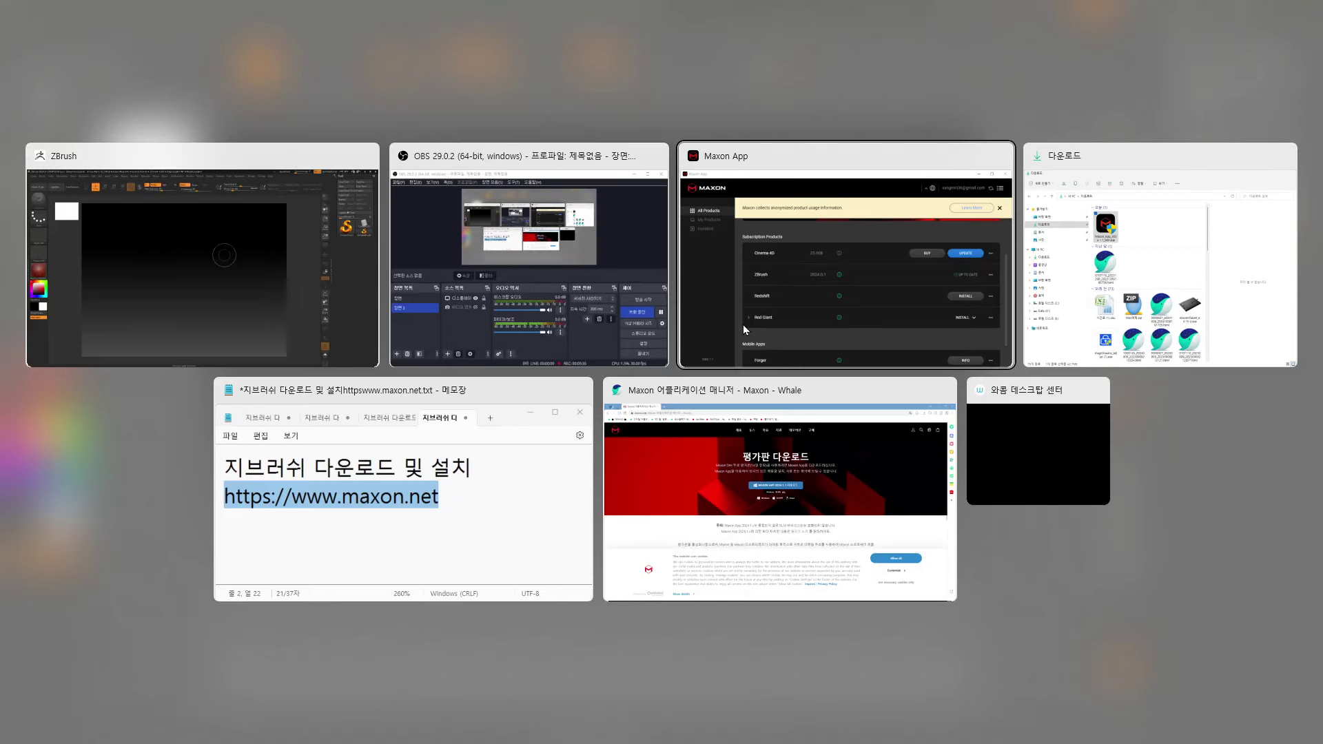
- Verify ZBrush 2024.0.1 shows UP TO DATE in Maxon App, then close Maxon App
left_click(743, 324)
left_click_drag(675, 141, 608, 127)
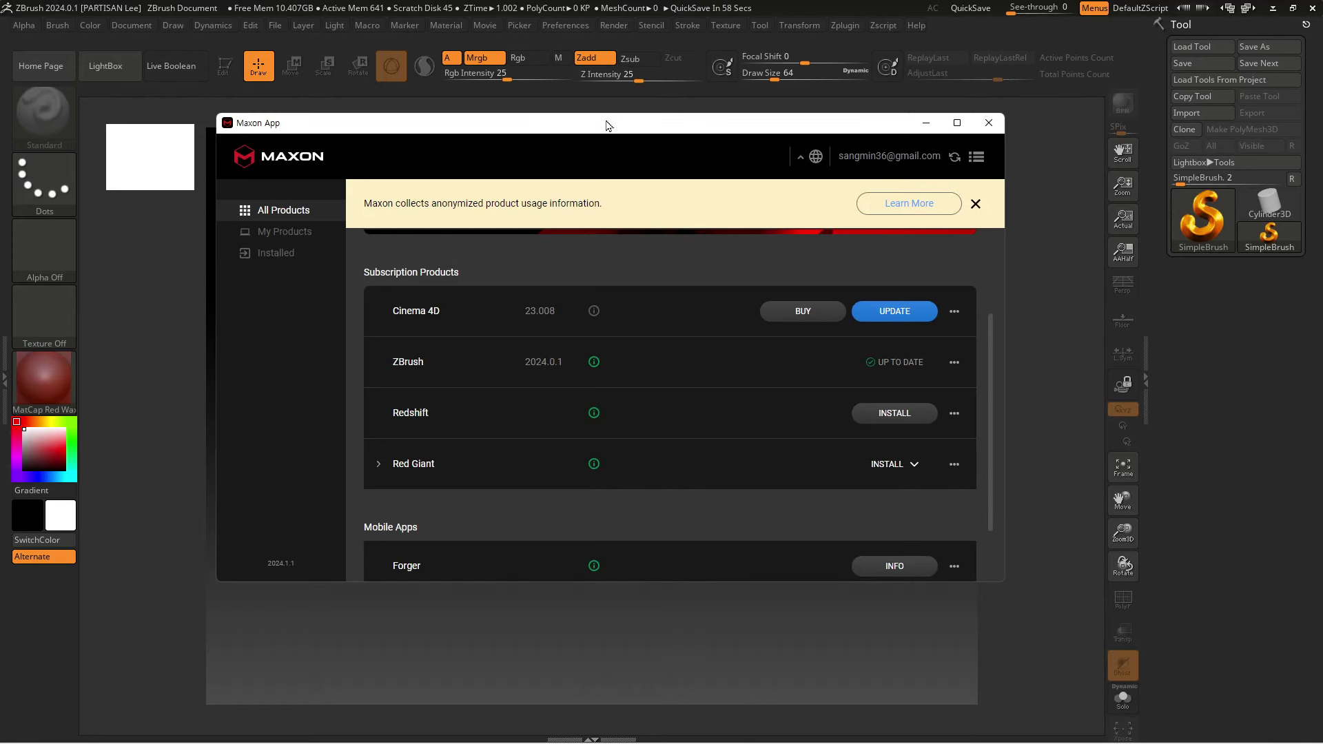
scroll(696, 419, "up", 2)
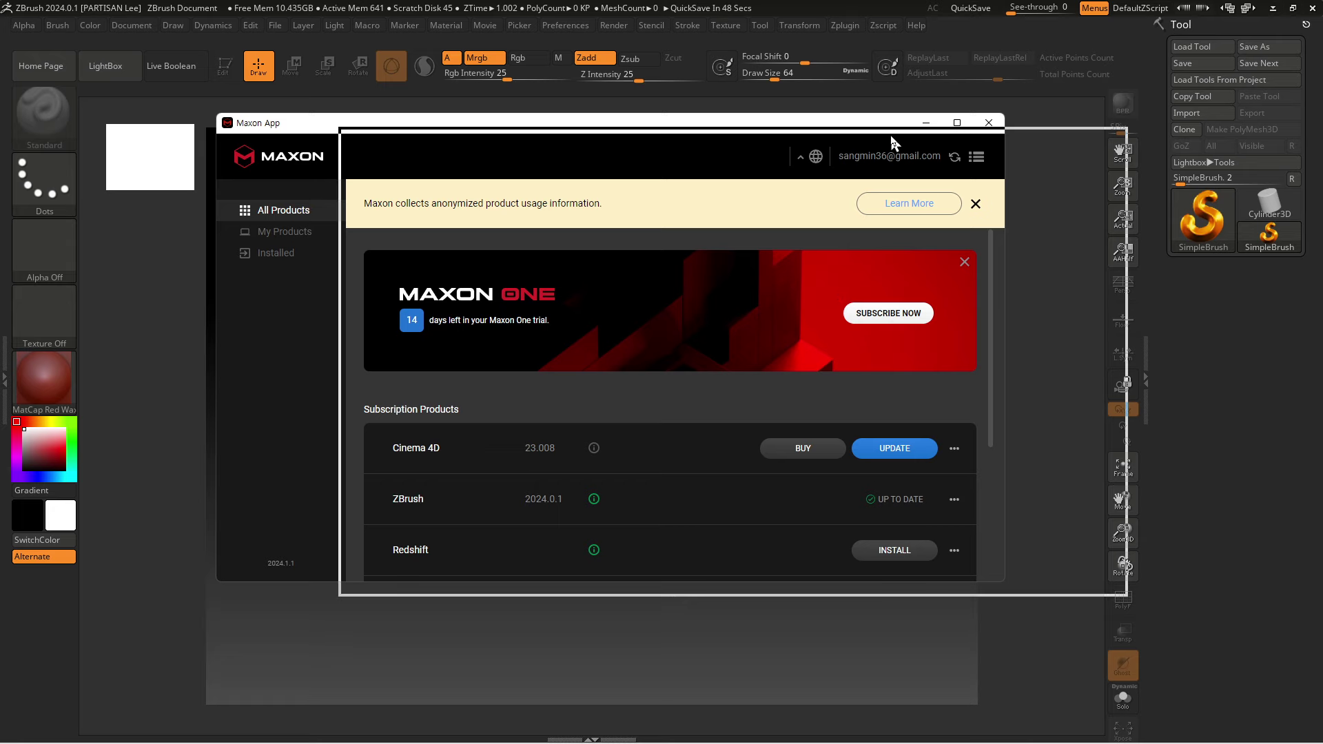
mouse_move(770, 126)
left_mouse_down()
mouse_move(784, 336)
mouse_move(751, 145)
left_mouse_up()
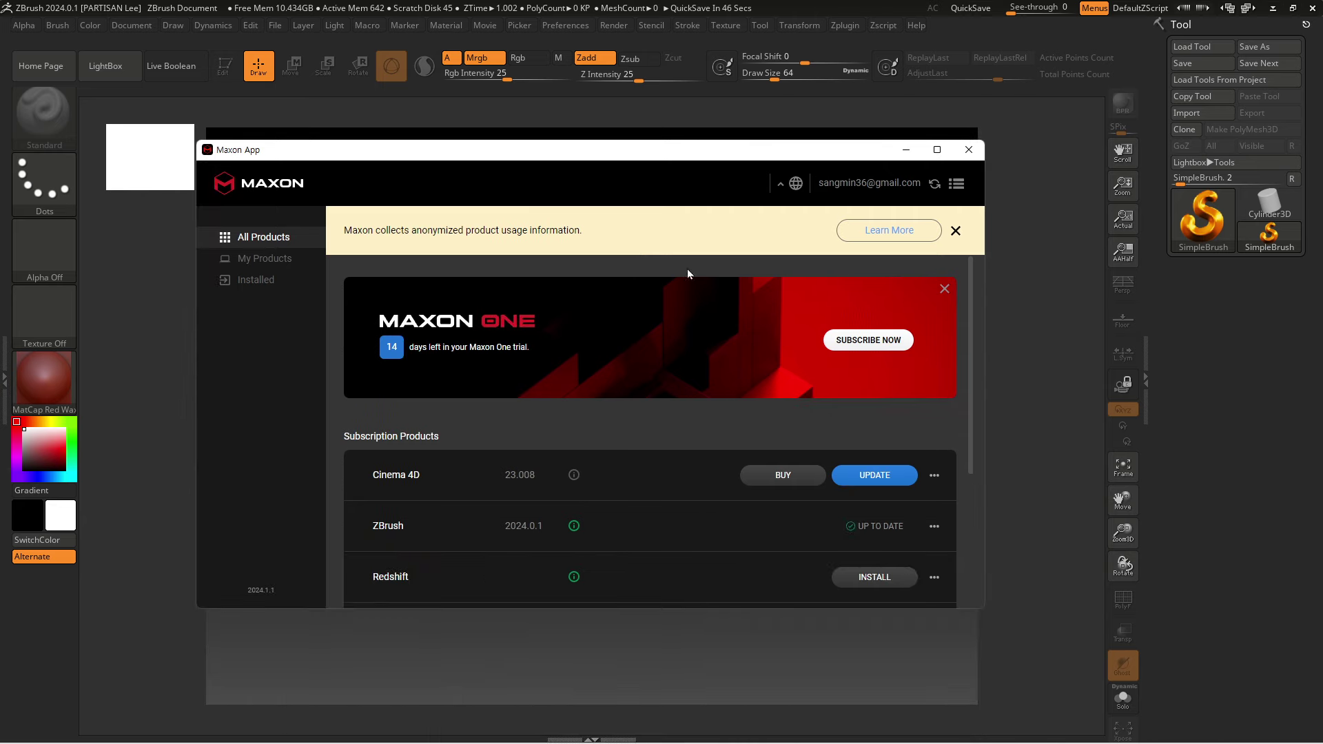
left_click_drag(636, 153, 661, 149)
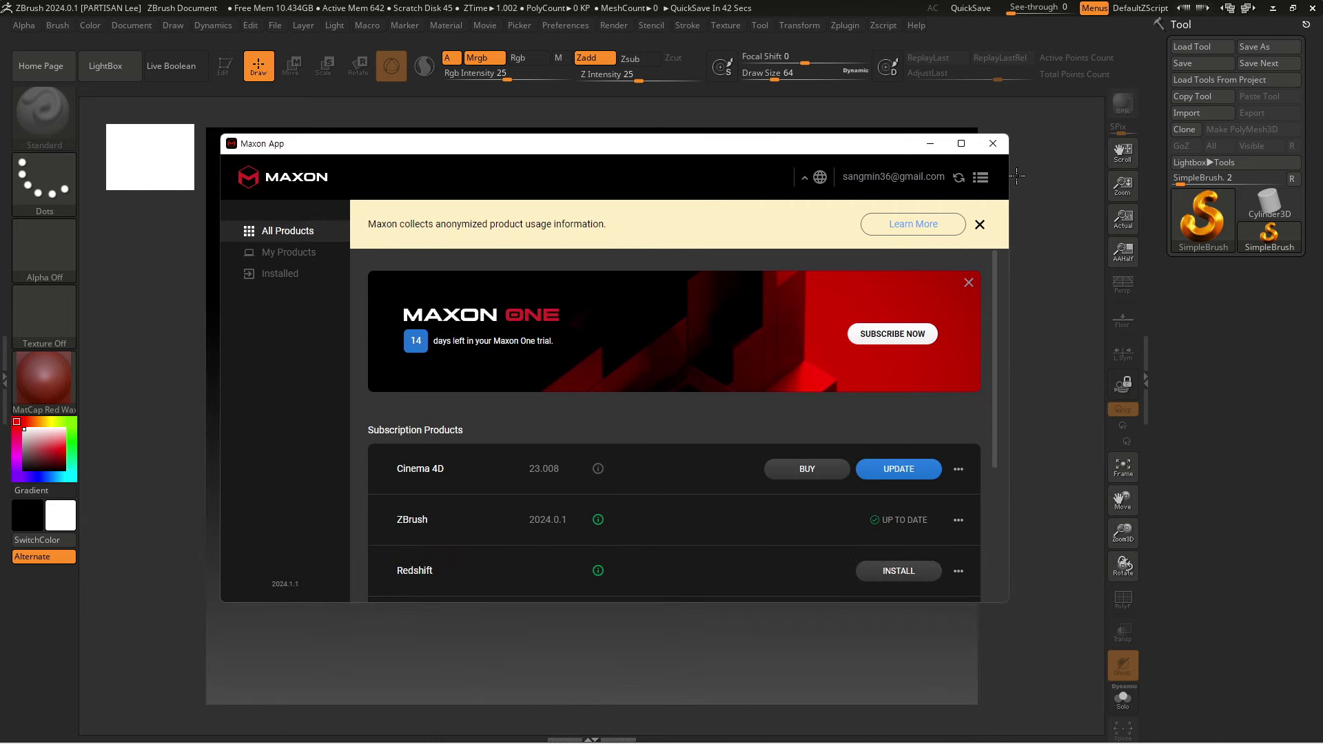
left_click(1004, 147)
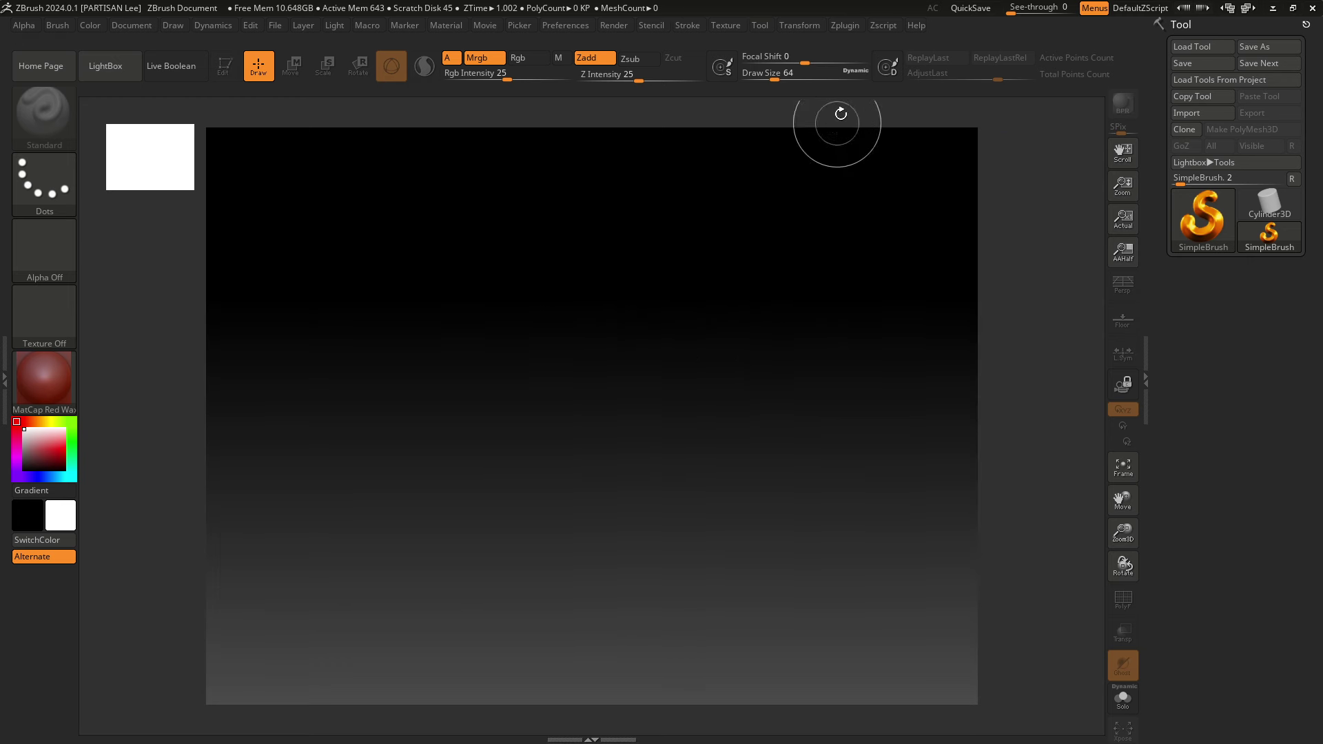
- Exit ZBrush and the Whale browser, then relaunch ZBrush 2024.0.1 from its desktop shortcut
left_click(1311, 9)
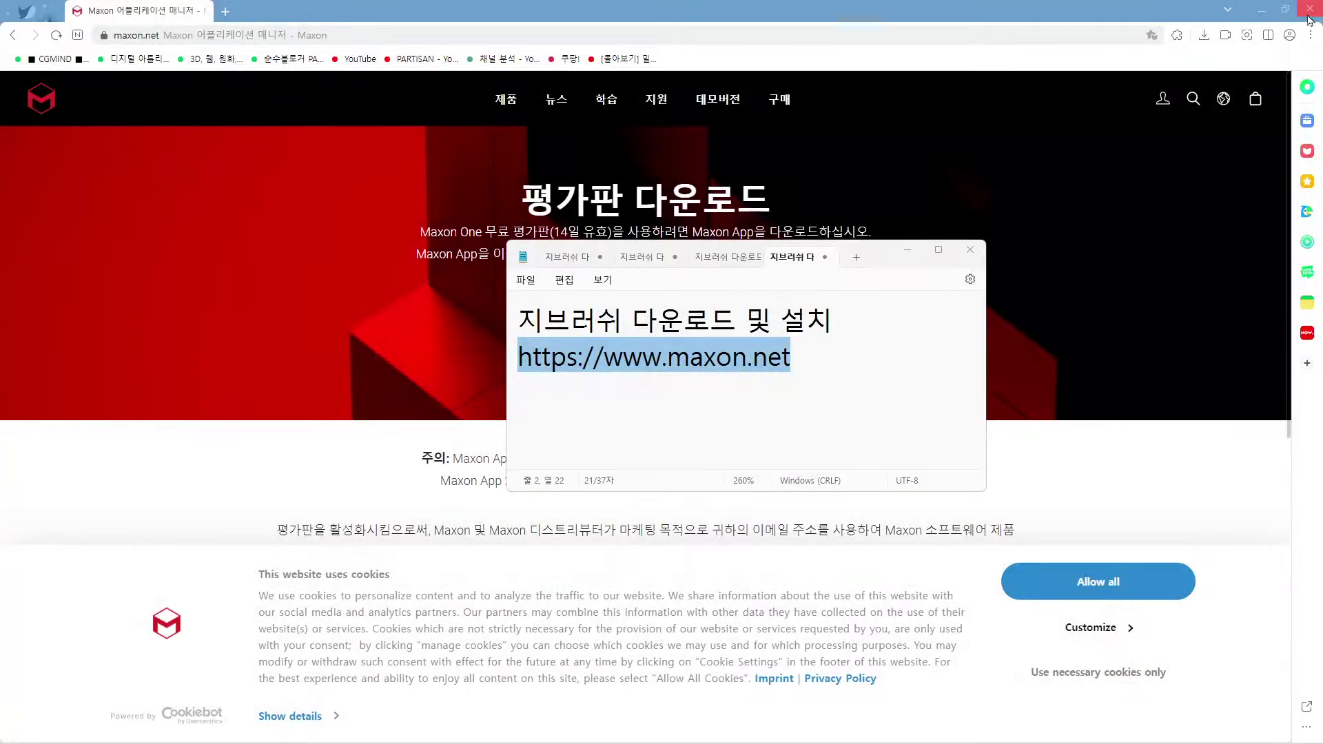
left_click(1309, 11)
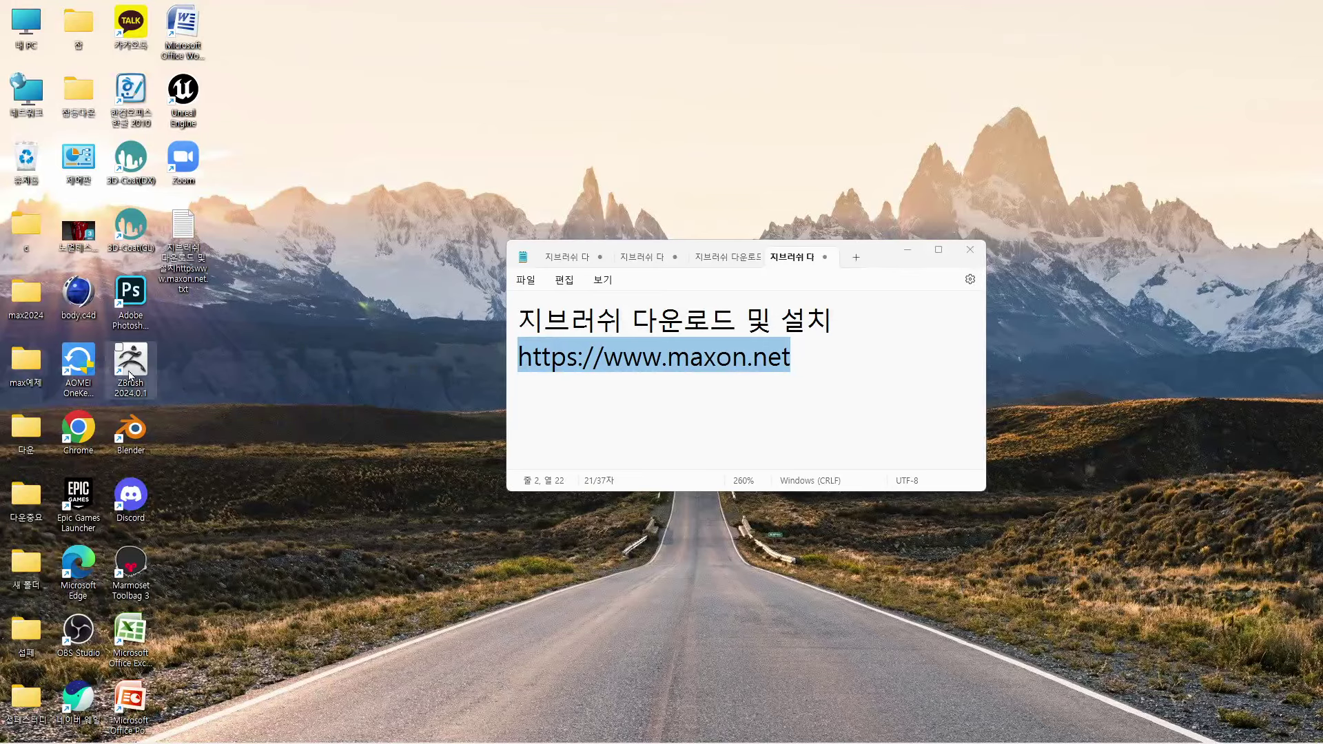
left_click(153, 390)
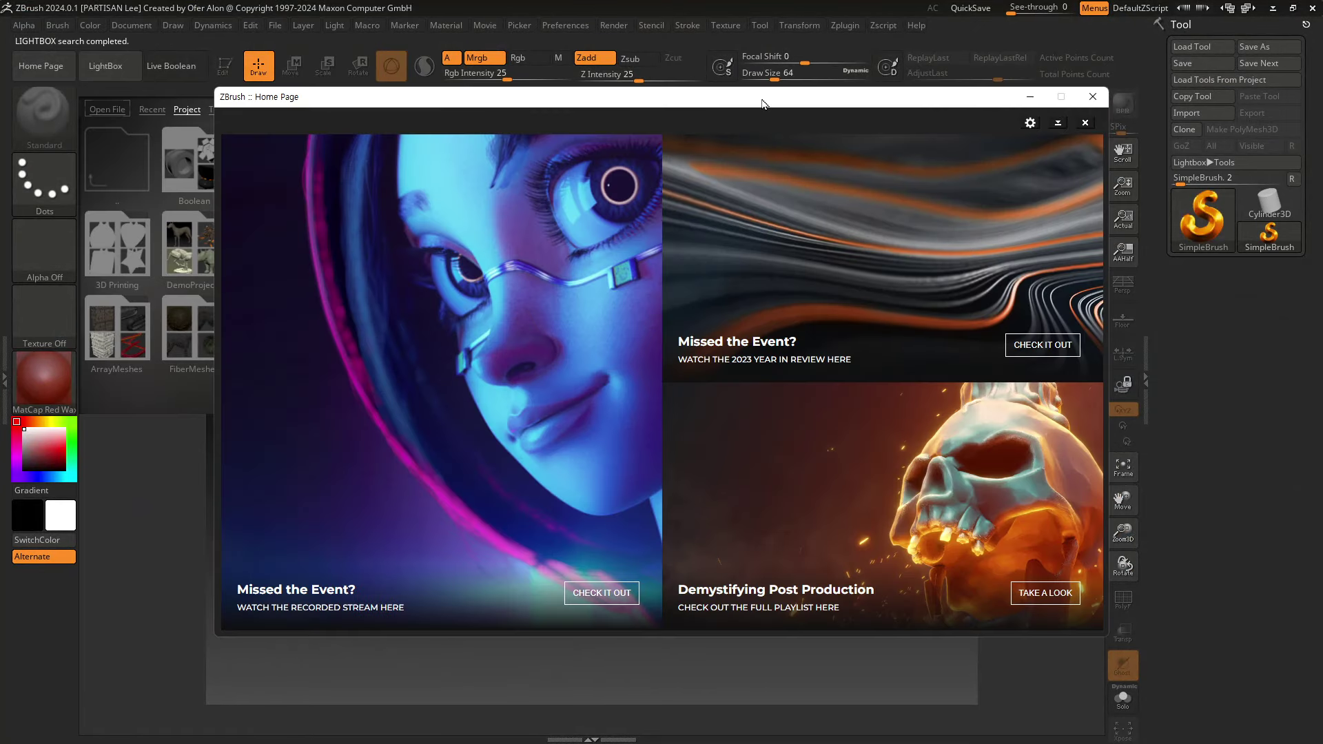
- Reposition the Home Page, check its display options, then close it to reveal LightBox projects
mouse_move(764, 103)
left_mouse_down()
mouse_move(683, 126)
mouse_move(719, 123)
left_mouse_up()
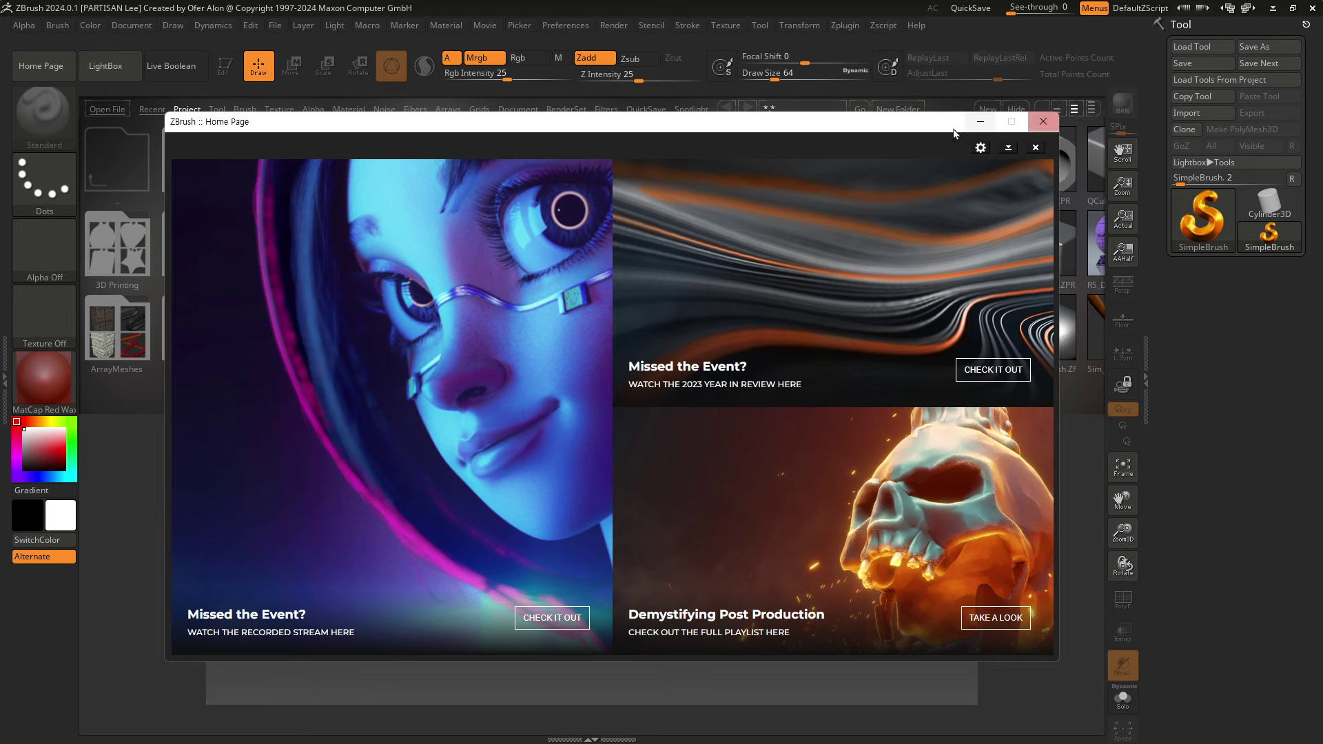
left_click_drag(878, 130, 865, 137)
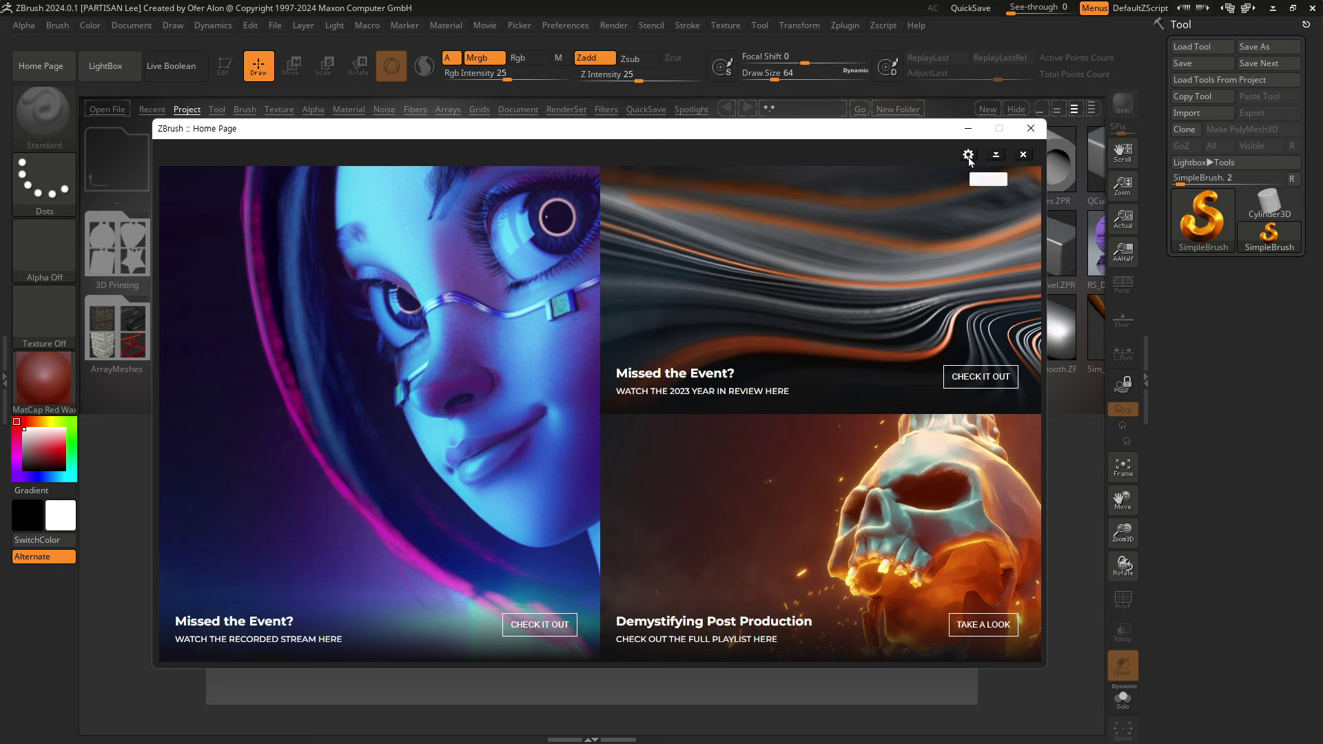
left_click(968, 154)
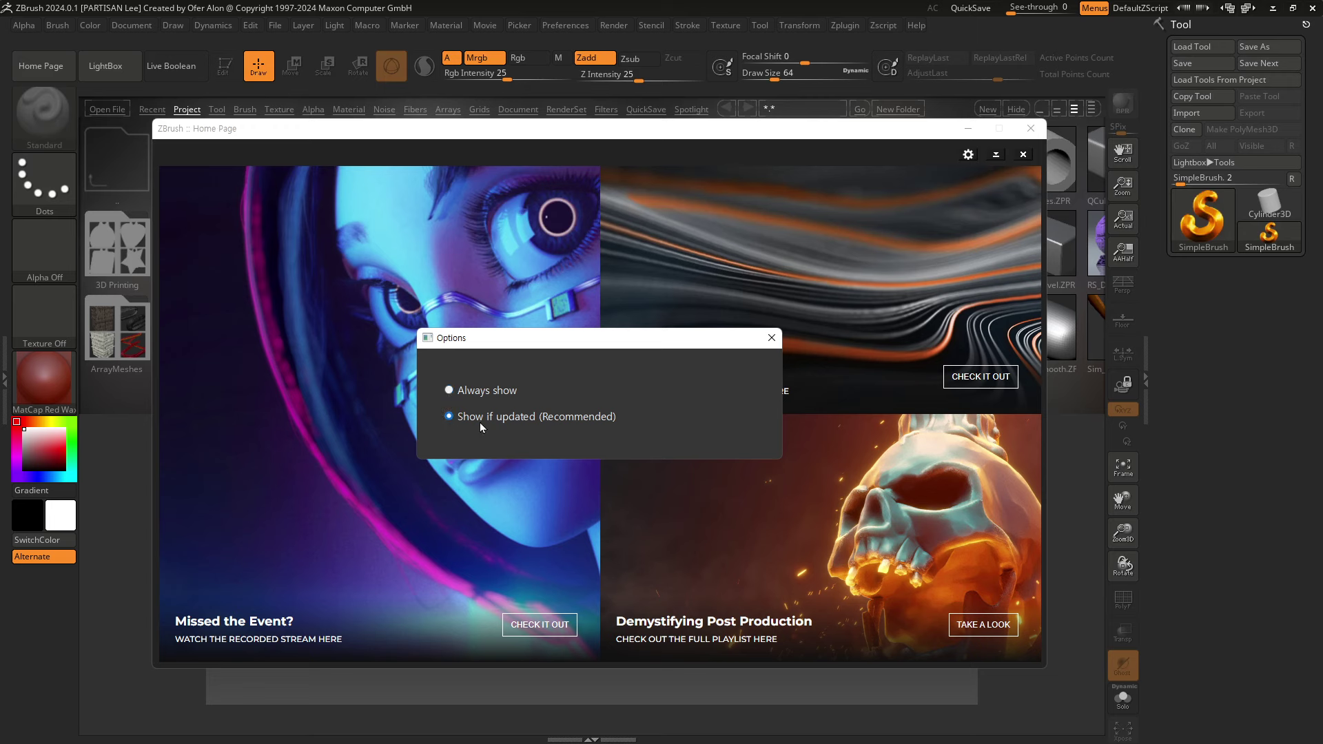
left_click(772, 338)
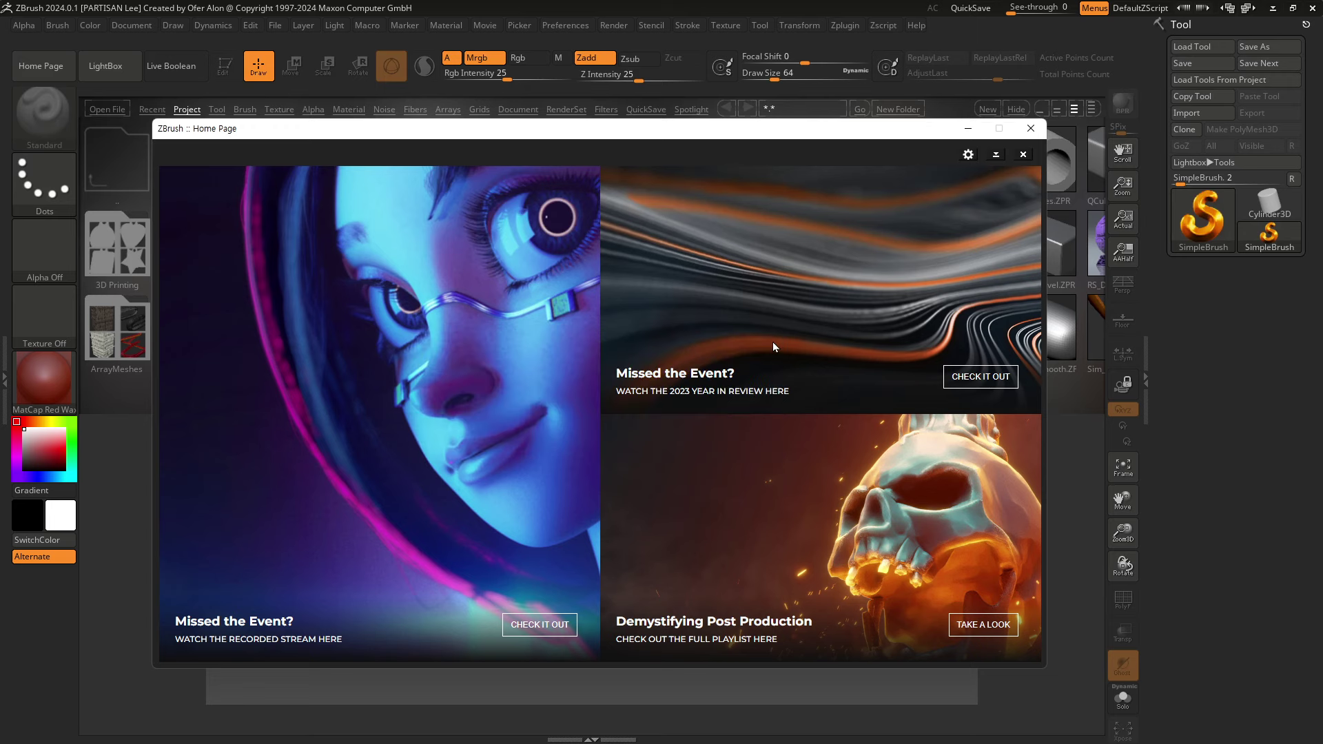
left_click(1032, 131)
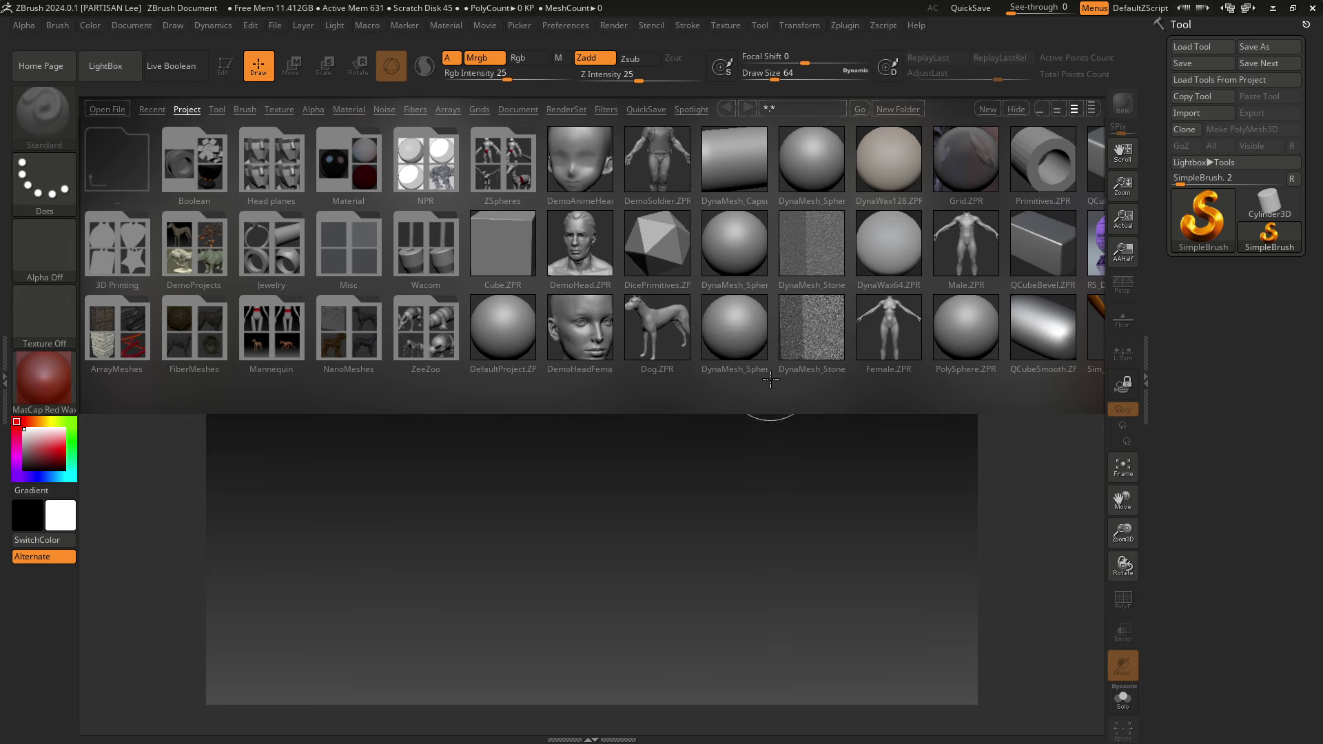
- Hide LightBox and open the current-tool picker listing Quick Pick, 3D Meshes and 2.5D Brushes
scroll(666, 389, "down", 5)
scroll(645, 393, "up", 5)
left_click(113, 66)
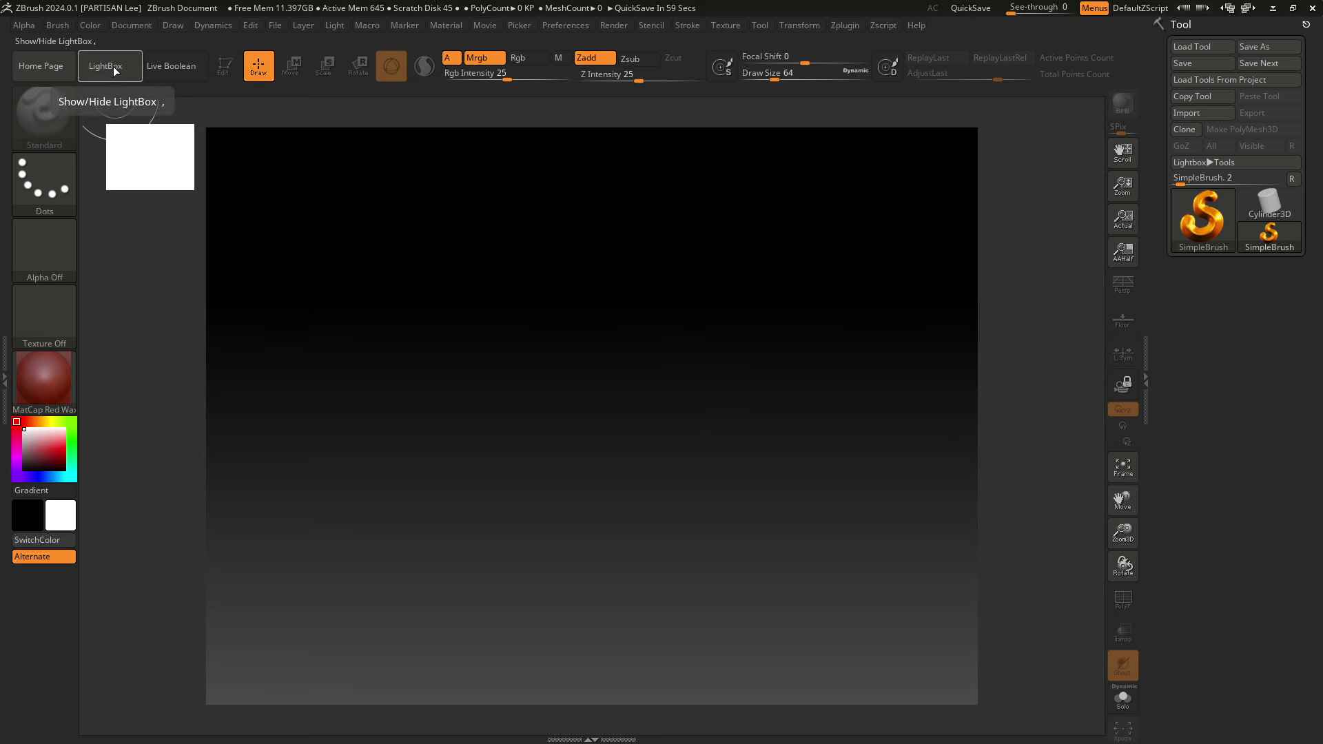
left_click(113, 67)
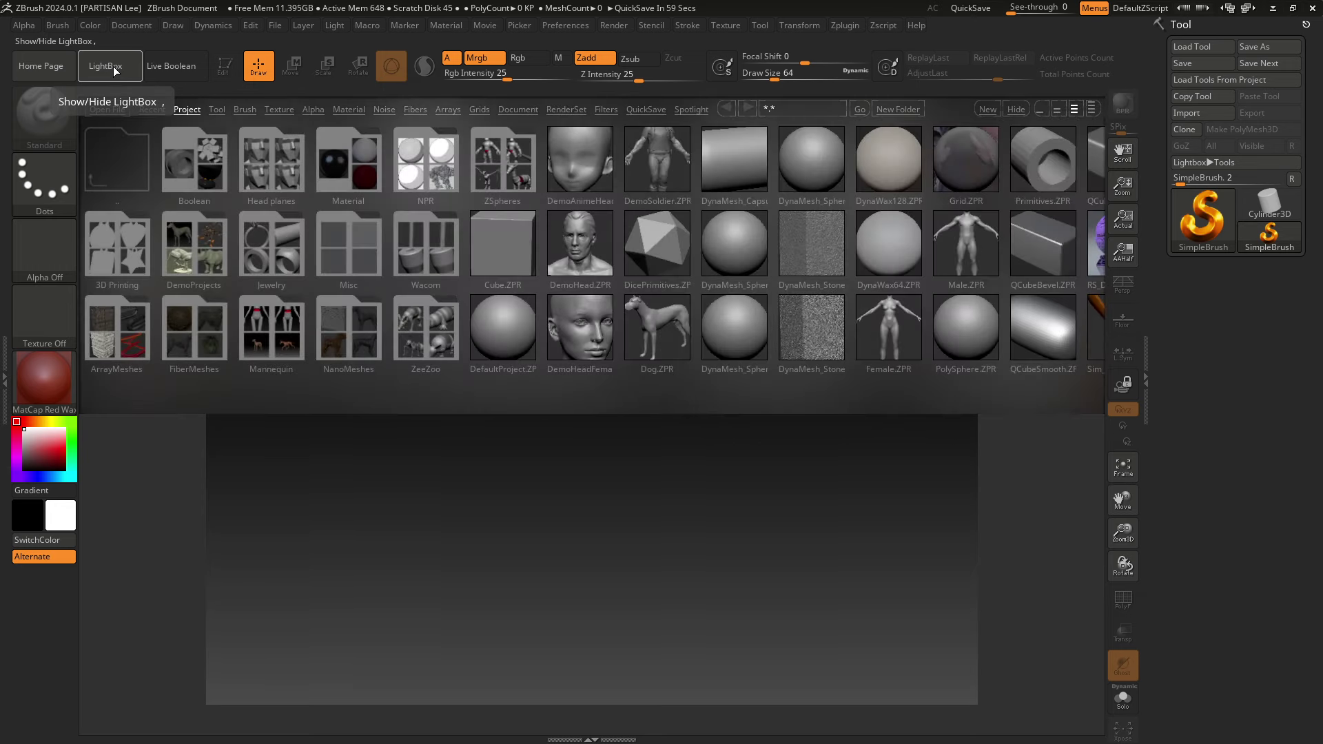
left_click(113, 66)
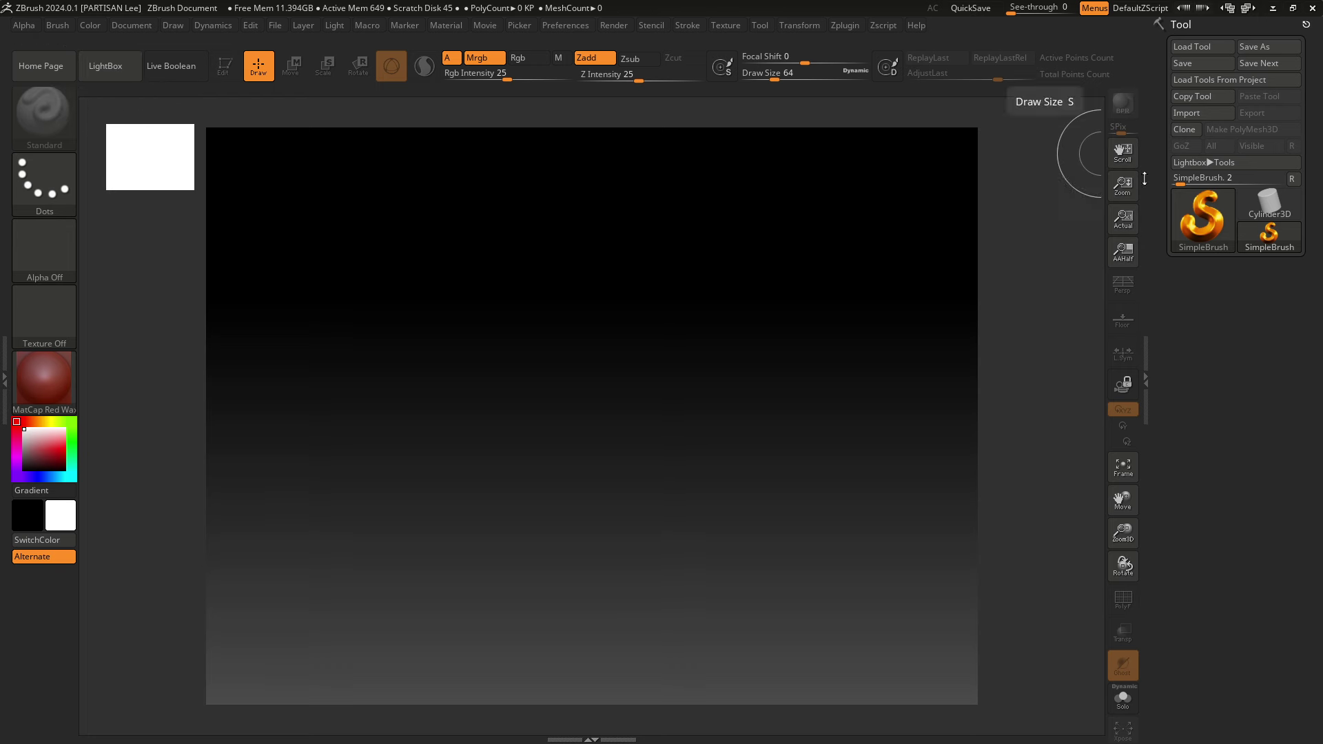
left_click_drag(1212, 237, 1149, 173)
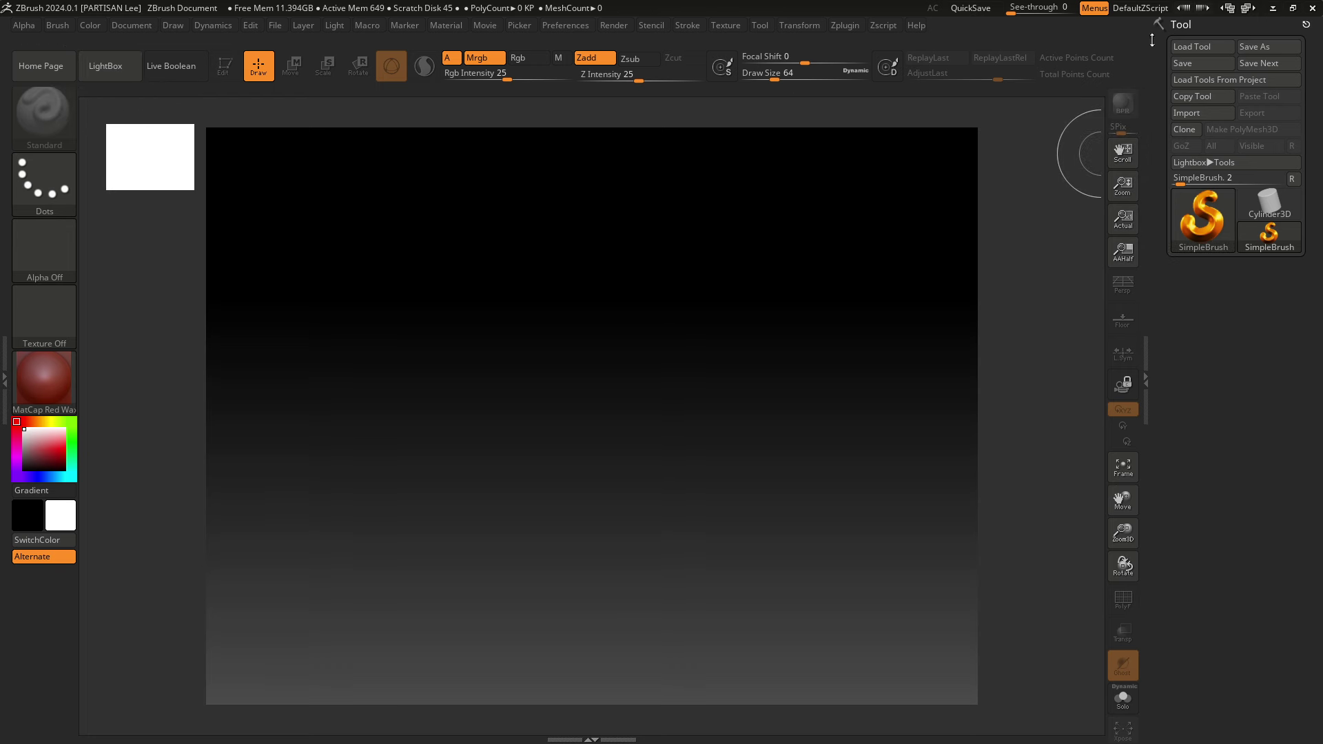
left_click(1196, 222)
- Draw a Cylinder3D on the canvas in Edit mode and convert it to PolyMesh3D
left_click_drag(1195, 220, 1196, 222)
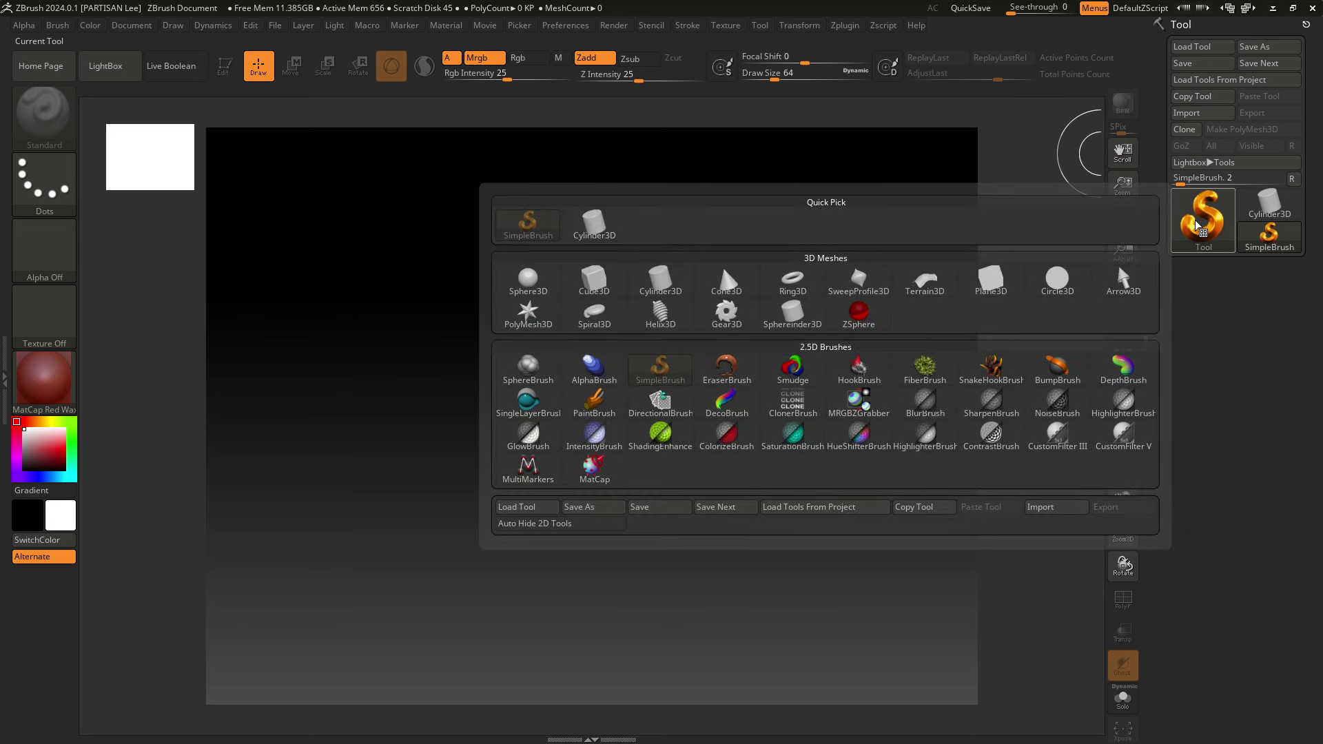
left_click(660, 281)
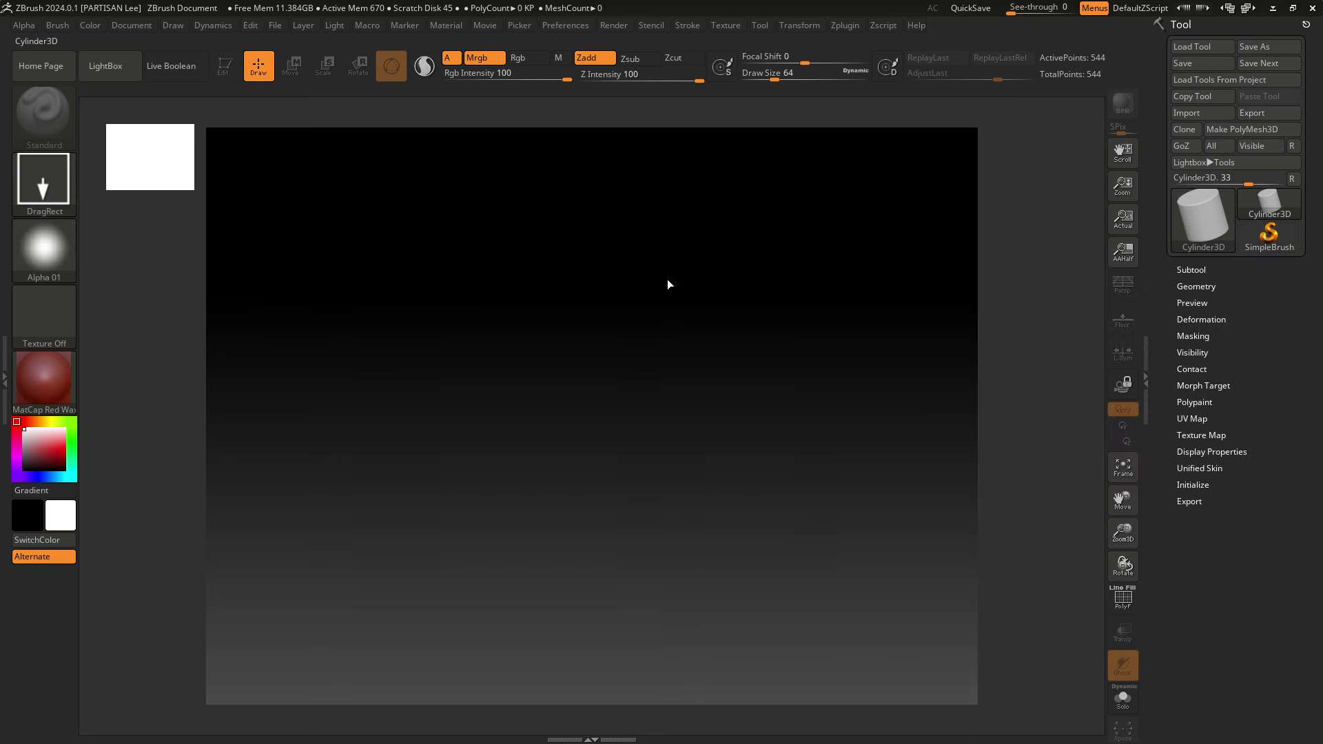
left_click_drag(586, 331, 645, 541)
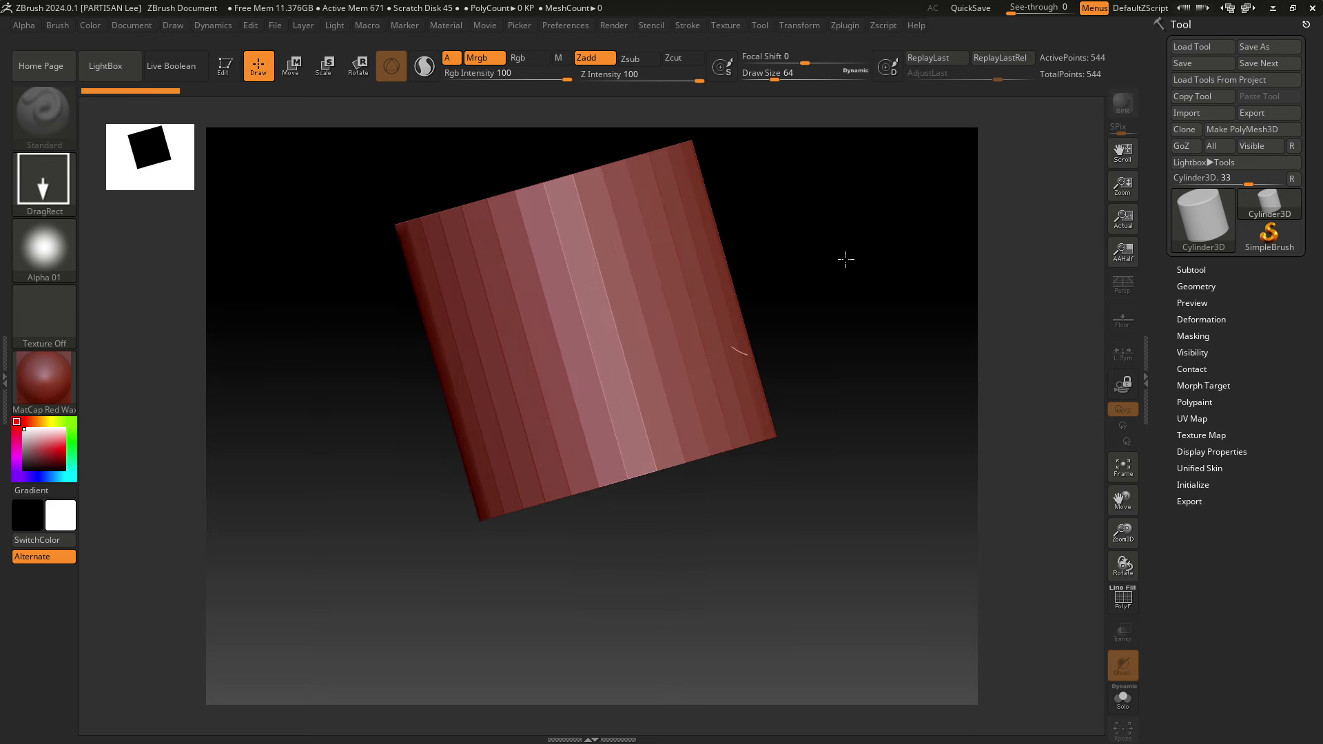
left_click(224, 69)
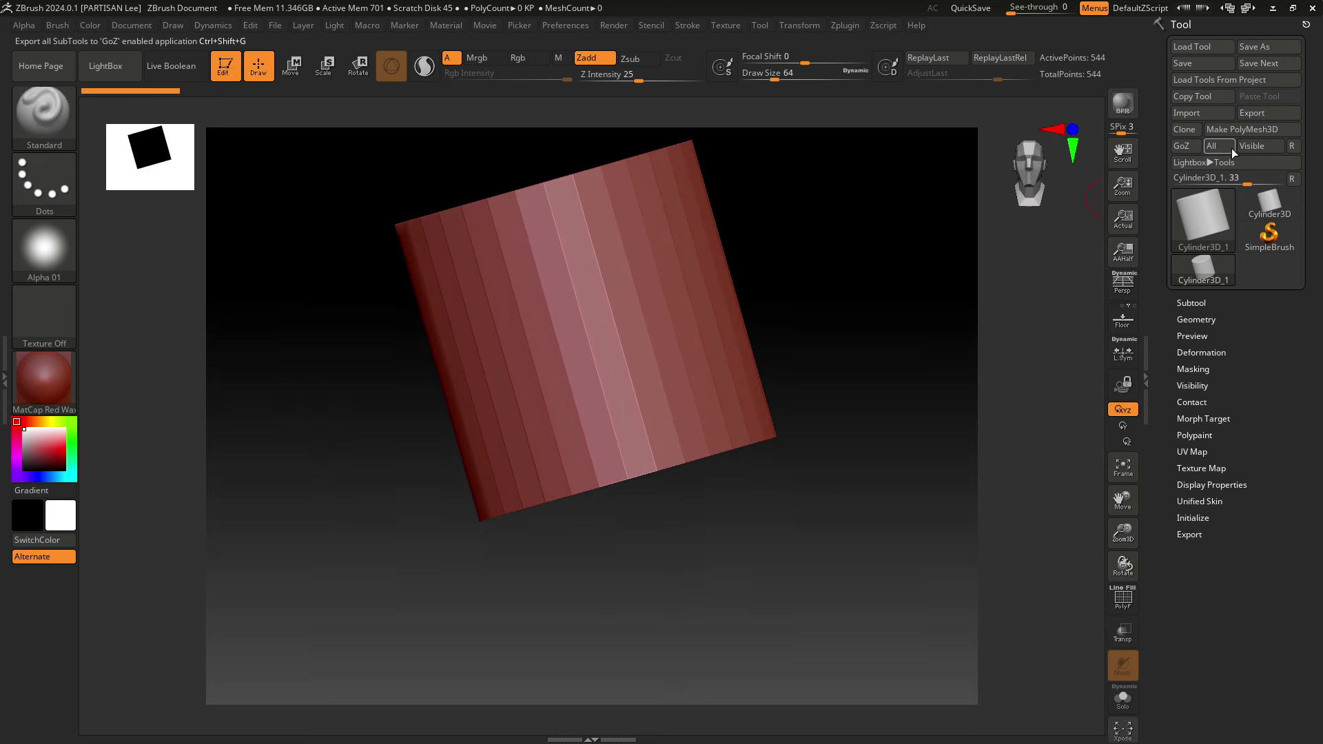
left_click(1244, 133)
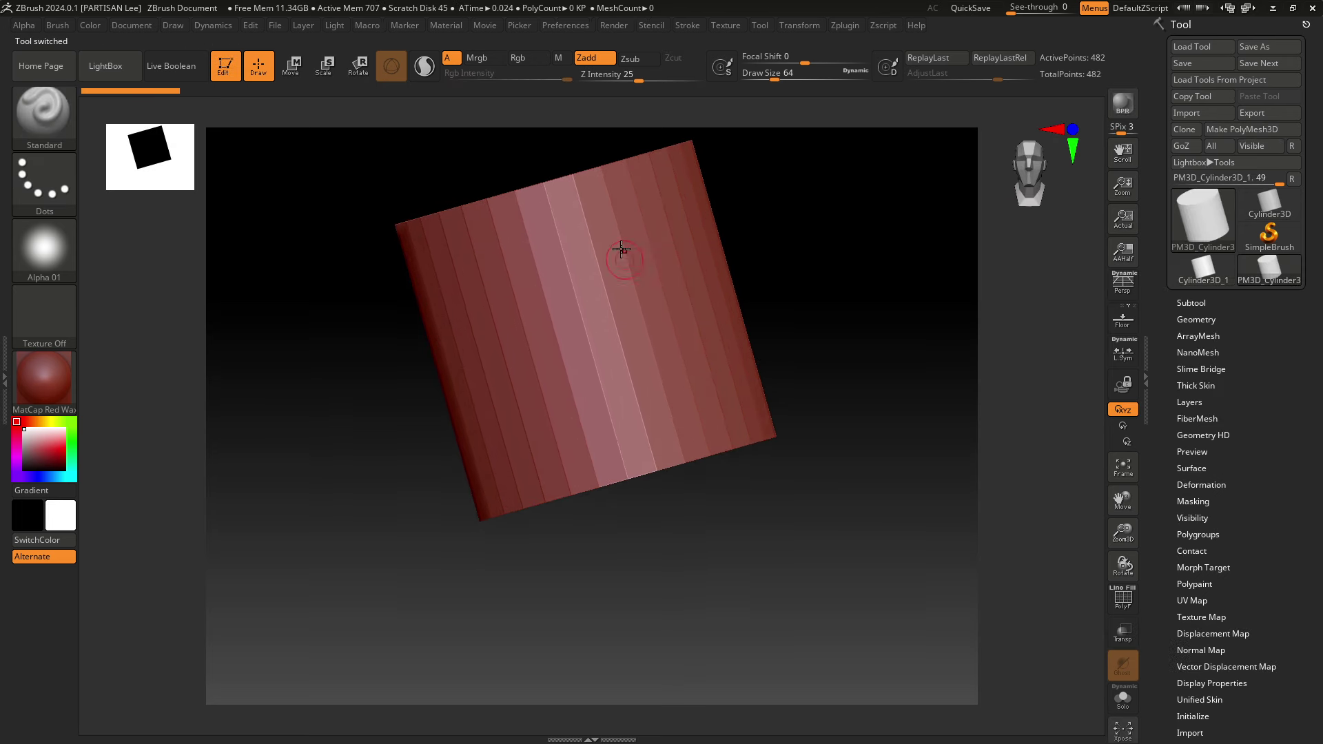
- Sculpt rough strokes across the cylinder's middle and tilt it to a more upright view
left_click_drag(620, 251, 489, 341)
left_click_drag(493, 415, 645, 228)
left_click_drag(621, 303, 510, 407)
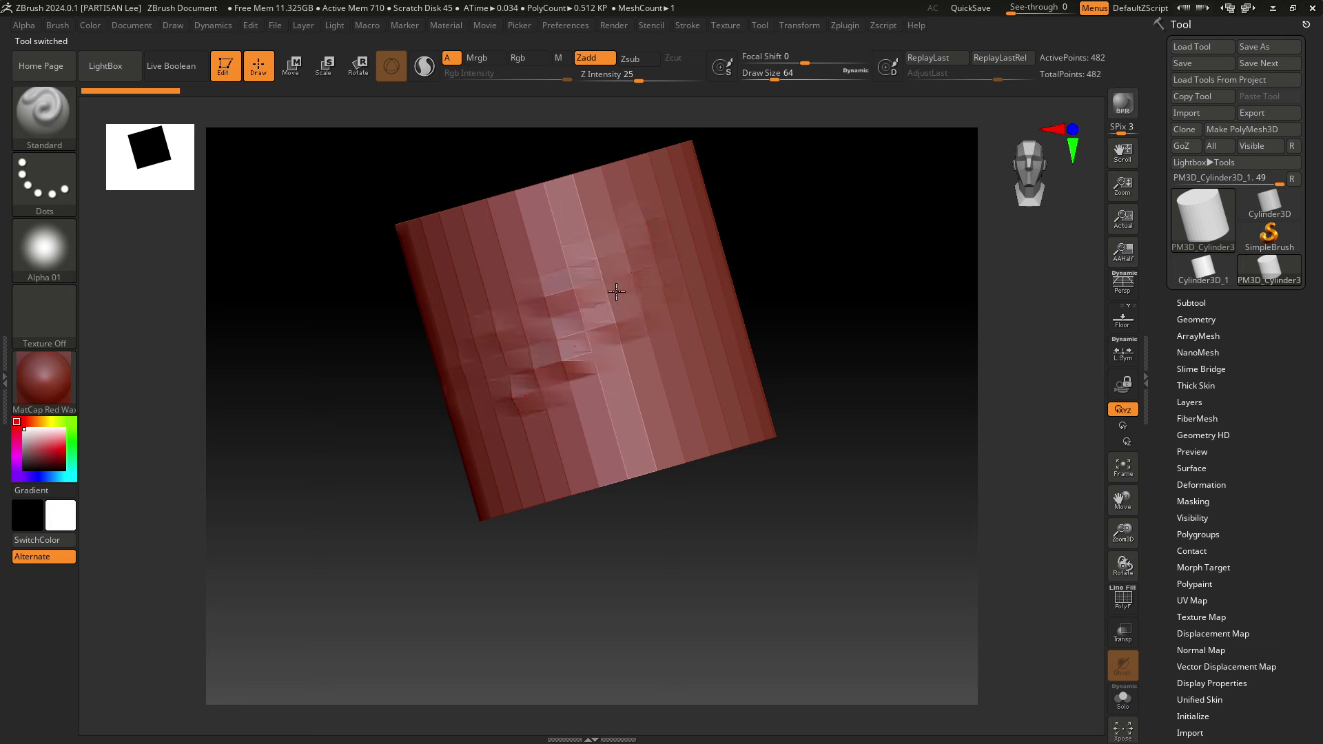
mouse_move(565, 344)
left_mouse_down()
mouse_move(634, 282)
mouse_move(496, 369)
left_mouse_up()
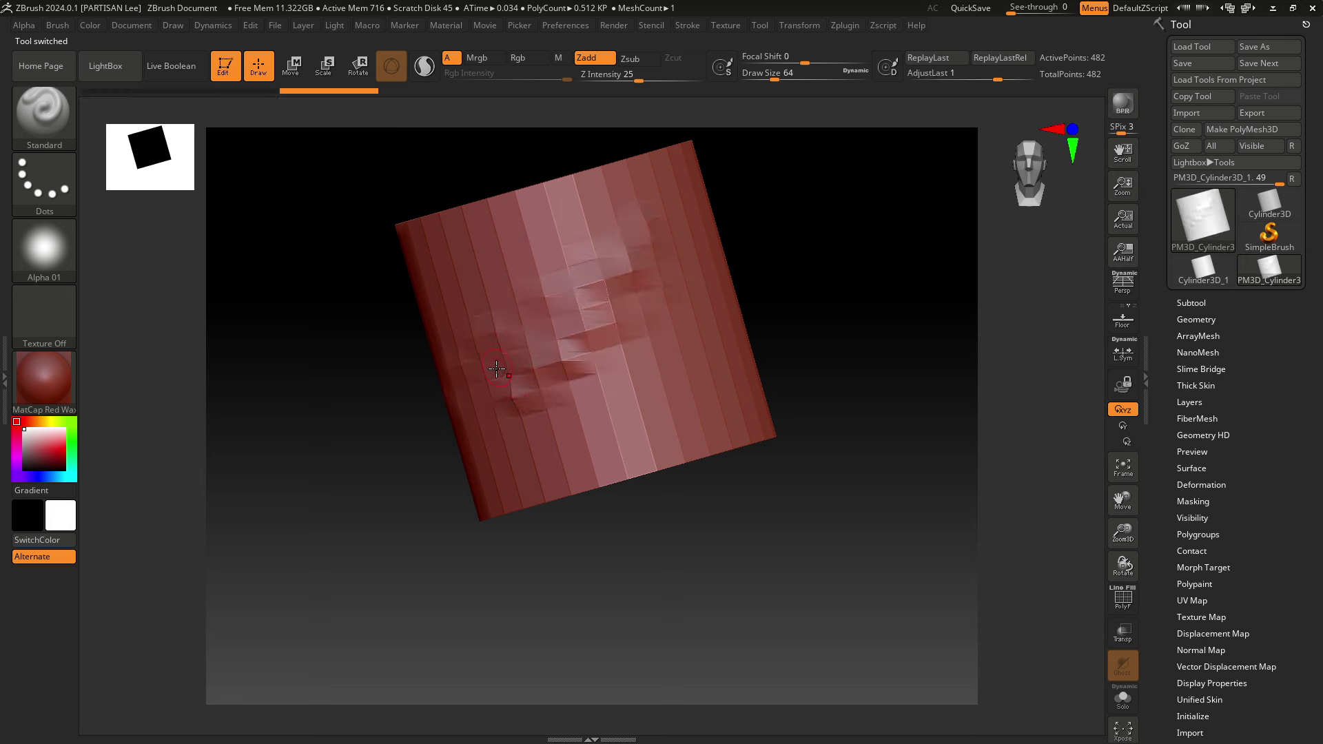
left_click_drag(823, 242, 823, 286)
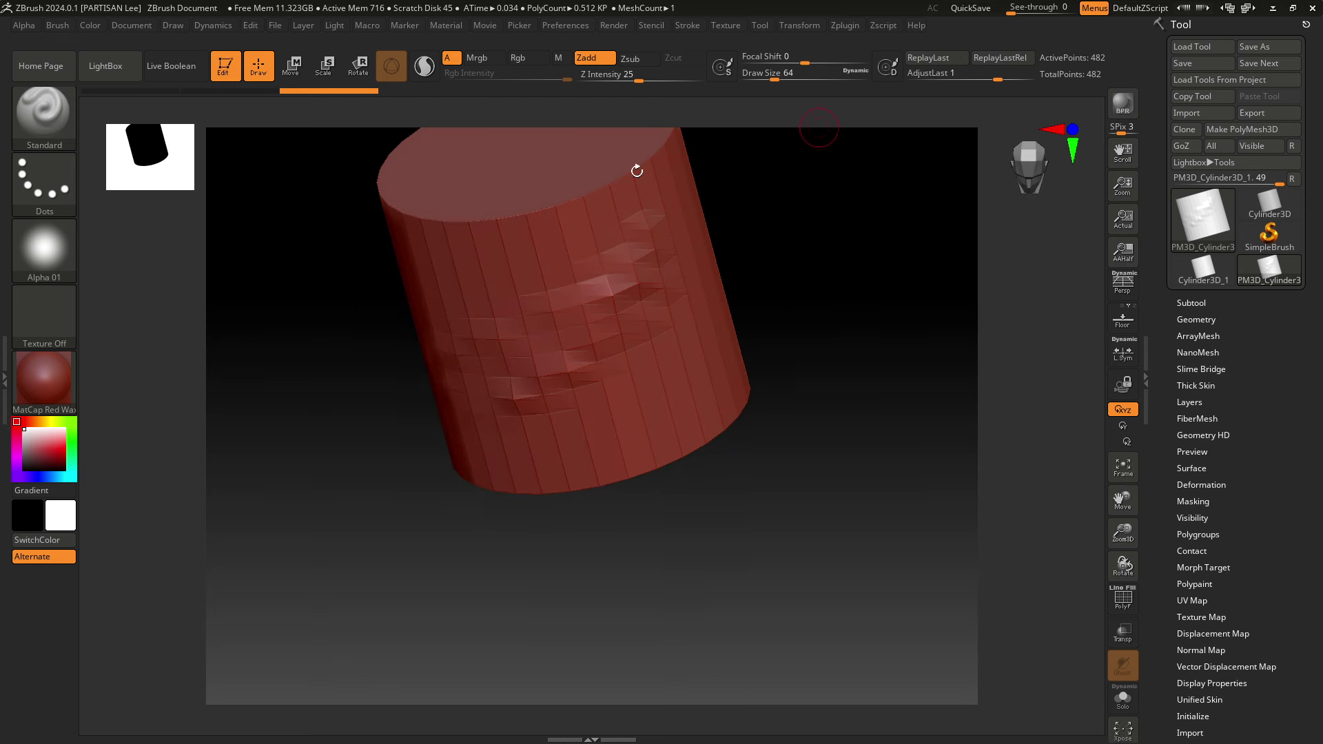
mouse_move(804, 287)
left_mouse_down()
mouse_move(842, 236)
mouse_move(794, 315)
mouse_move(809, 328)
mouse_move(807, 312)
mouse_move(889, 303)
left_mouse_up()
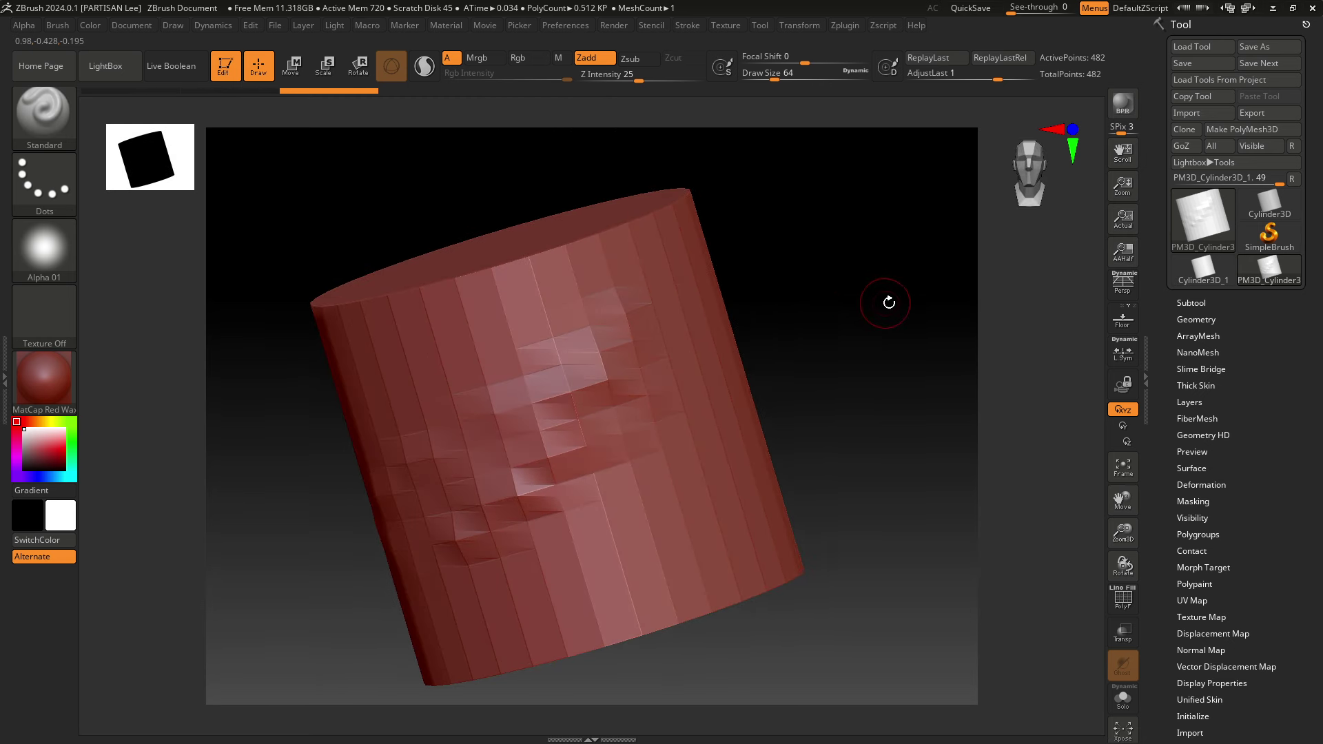
- Reinitialize ZBrush via Preferences > Init ZBrush, confirming Yes, and reopen LightBox
left_click(569, 25)
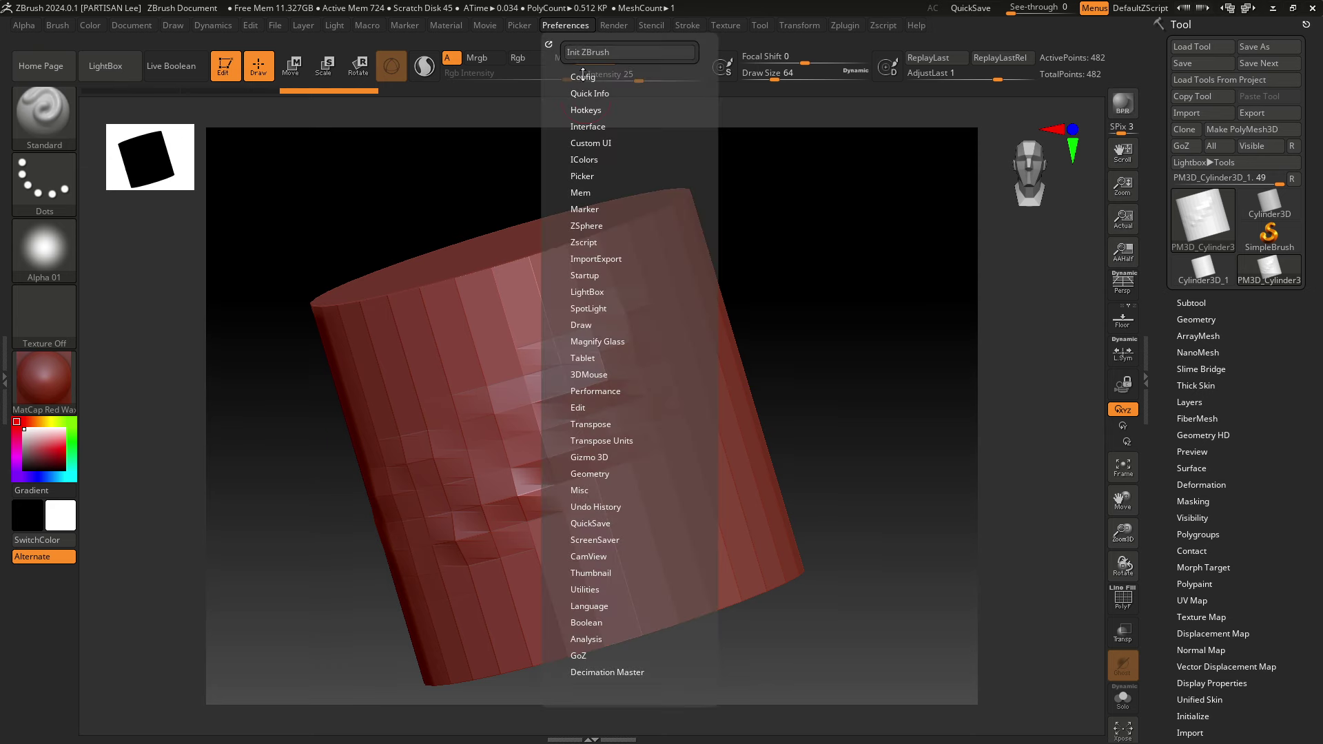
left_click(583, 54)
left_click(715, 433)
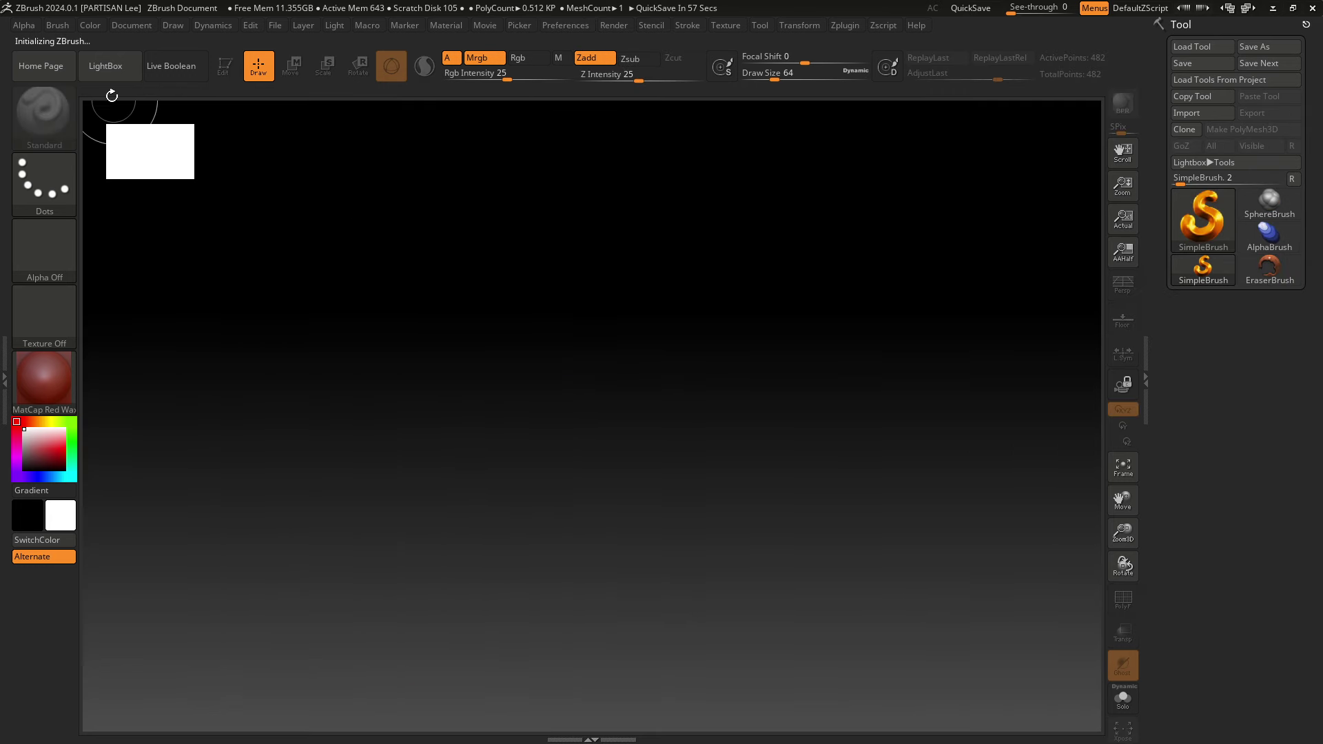
left_click(108, 72)
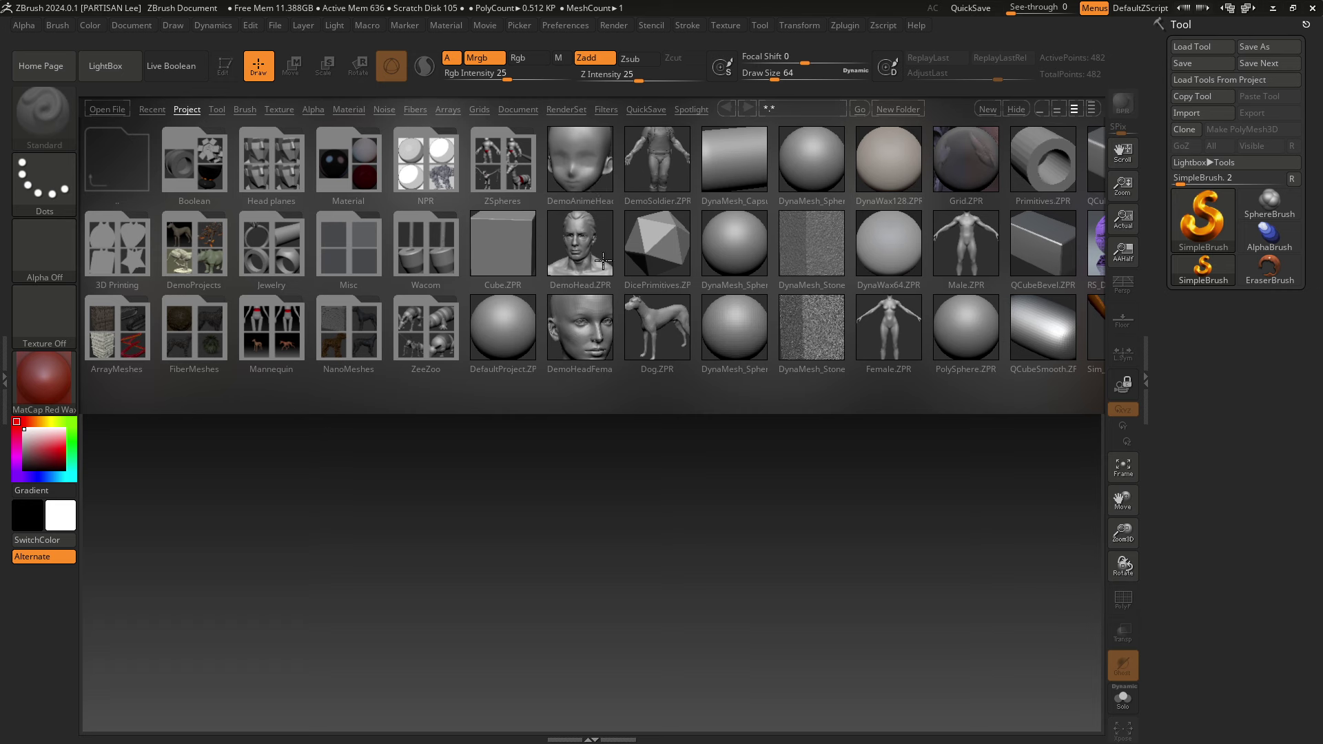
- Load the Cube.ZPR project from LightBox and turn its front face toward the camera
left_click(508, 240)
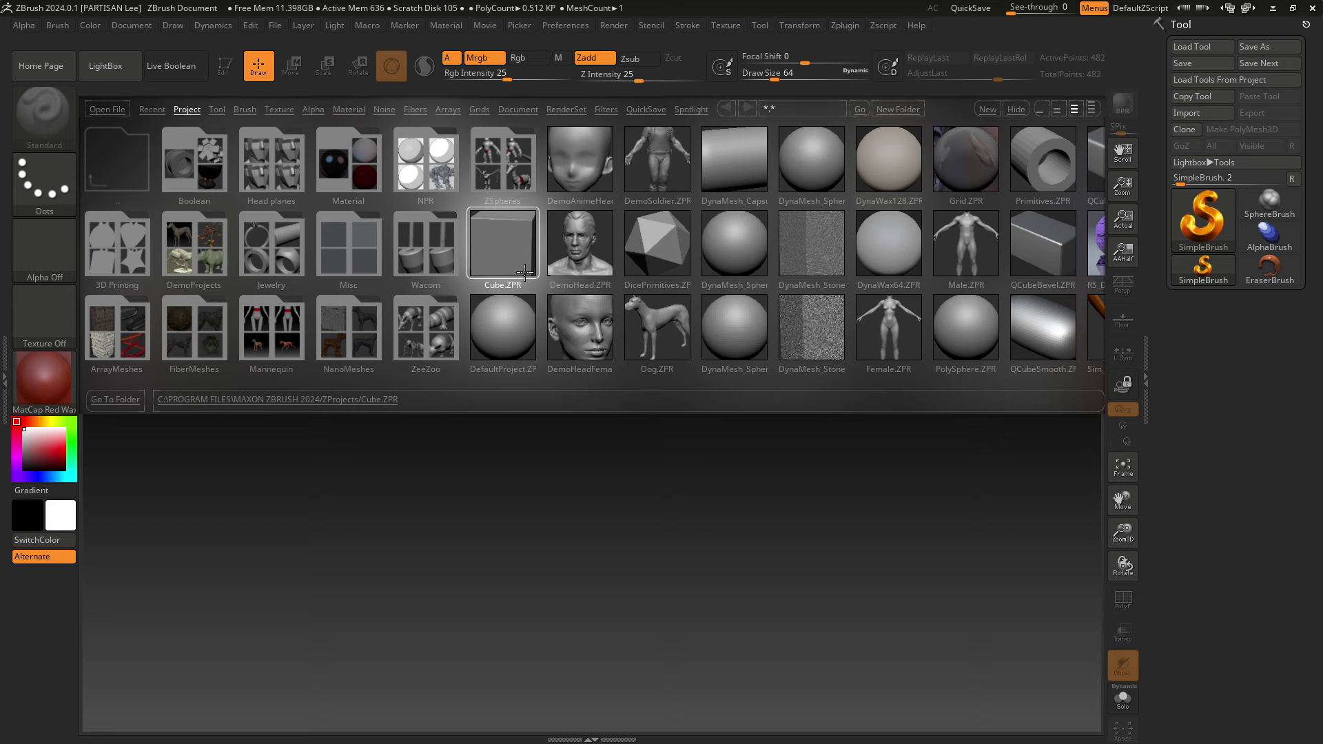
double_click(507, 240)
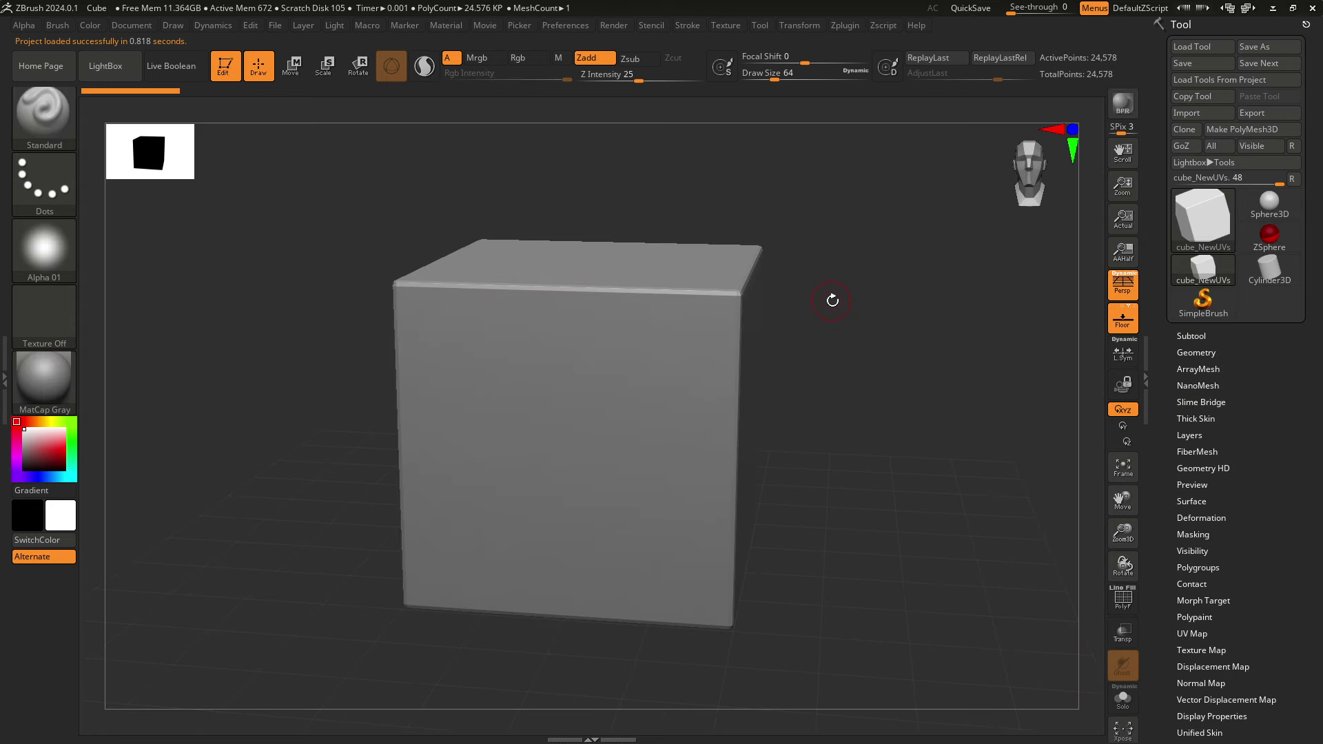
left_click_drag(833, 298, 849, 299)
- Sculpt mirrored zigzag ridges into the cube's front and right faces, then bring back LightBox
mouse_move(682, 343)
left_mouse_down()
mouse_move(633, 455)
mouse_move(733, 363)
mouse_move(706, 421)
left_mouse_up()
key("ctrl+z")
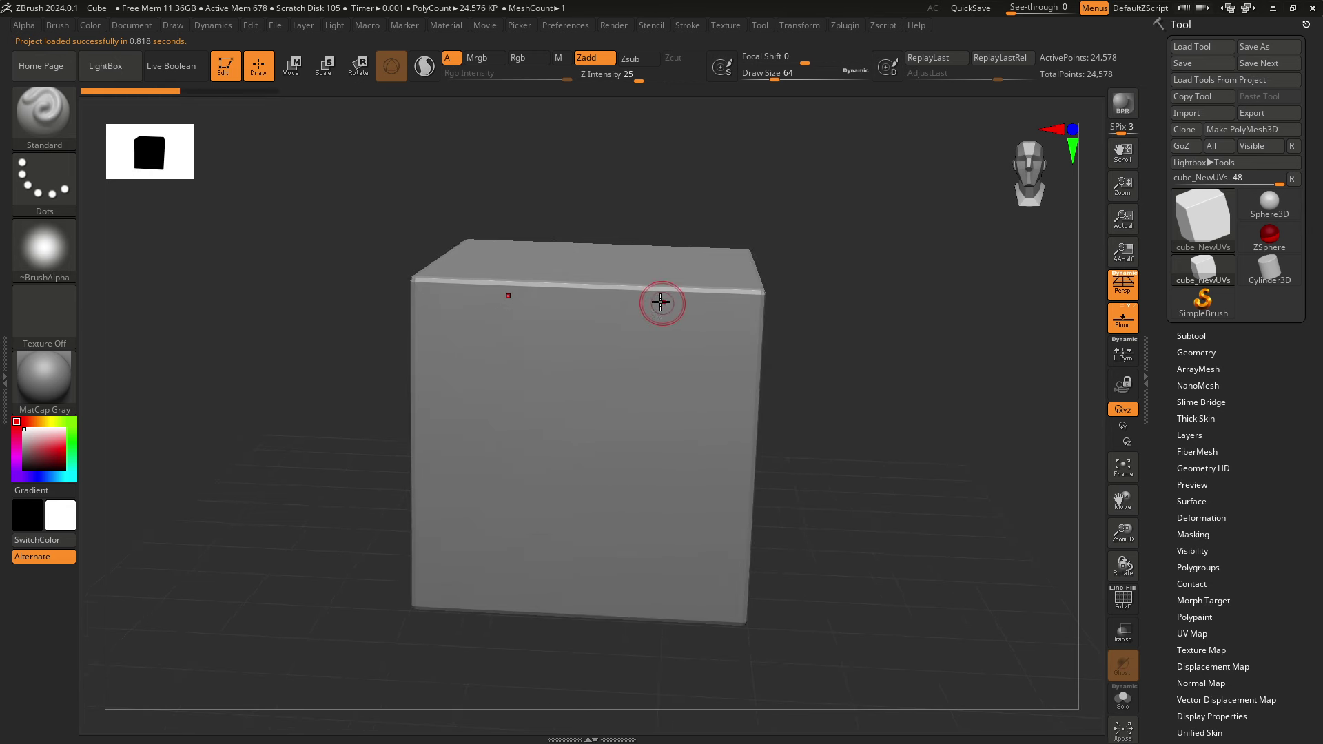
mouse_move(662, 298)
left_mouse_down()
mouse_move(635, 464)
mouse_move(689, 545)
mouse_move(845, 295)
left_mouse_up()
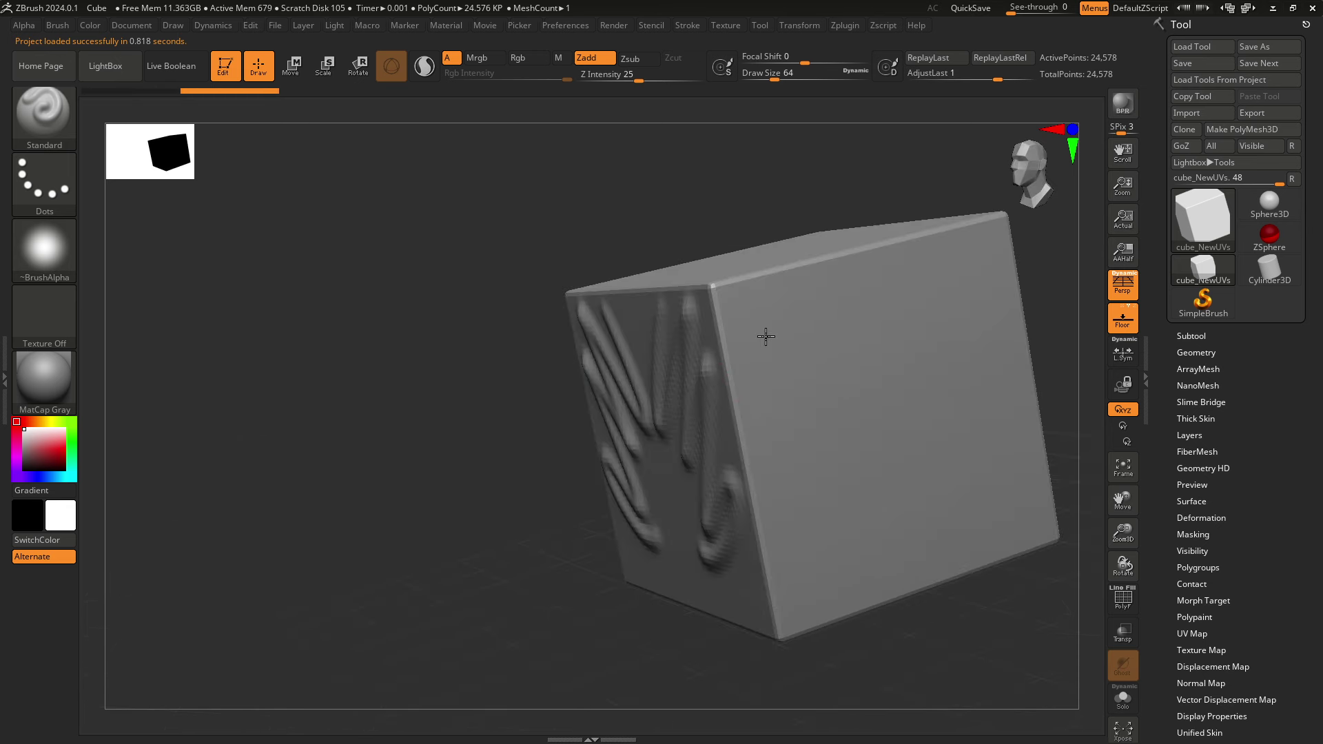
mouse_move(762, 334)
left_mouse_down()
mouse_move(866, 372)
mouse_move(758, 430)
mouse_move(815, 274)
mouse_move(864, 265)
left_mouse_up()
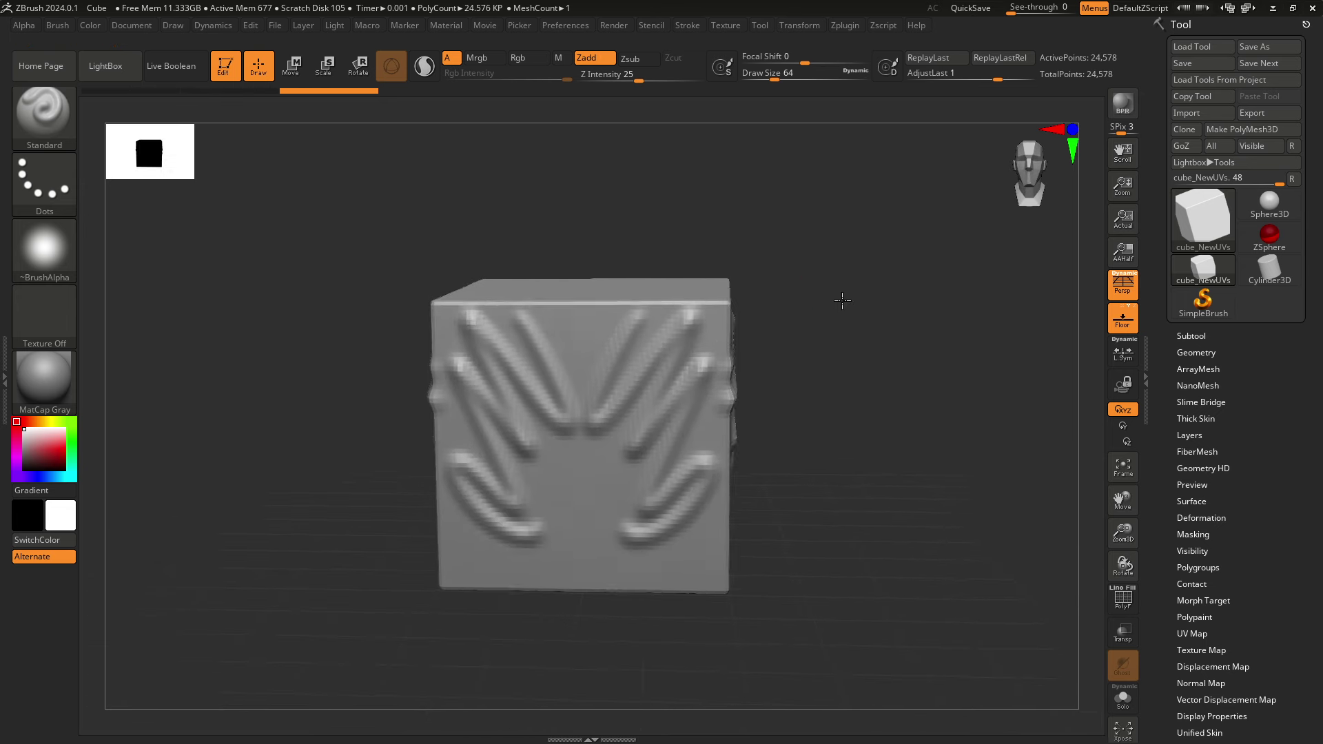
left_click_drag(487, 245, 475, 250)
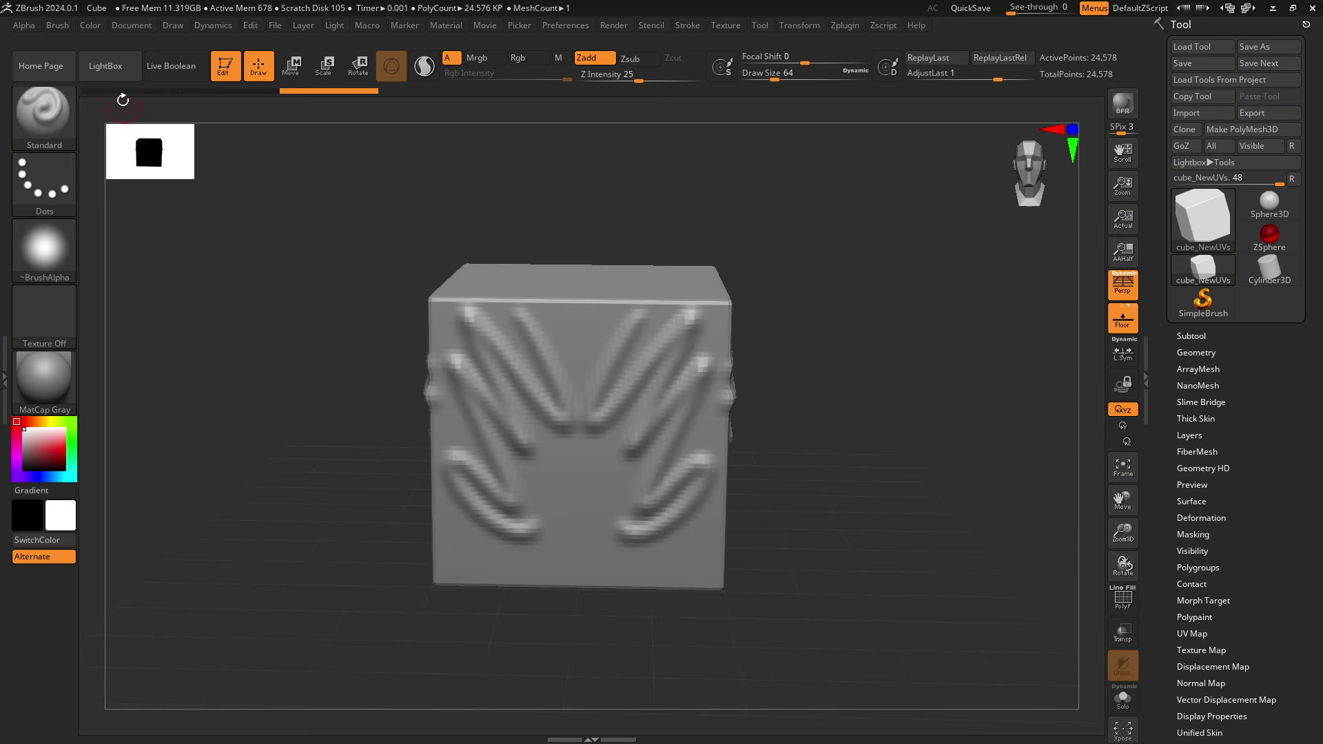
left_click(110, 69)
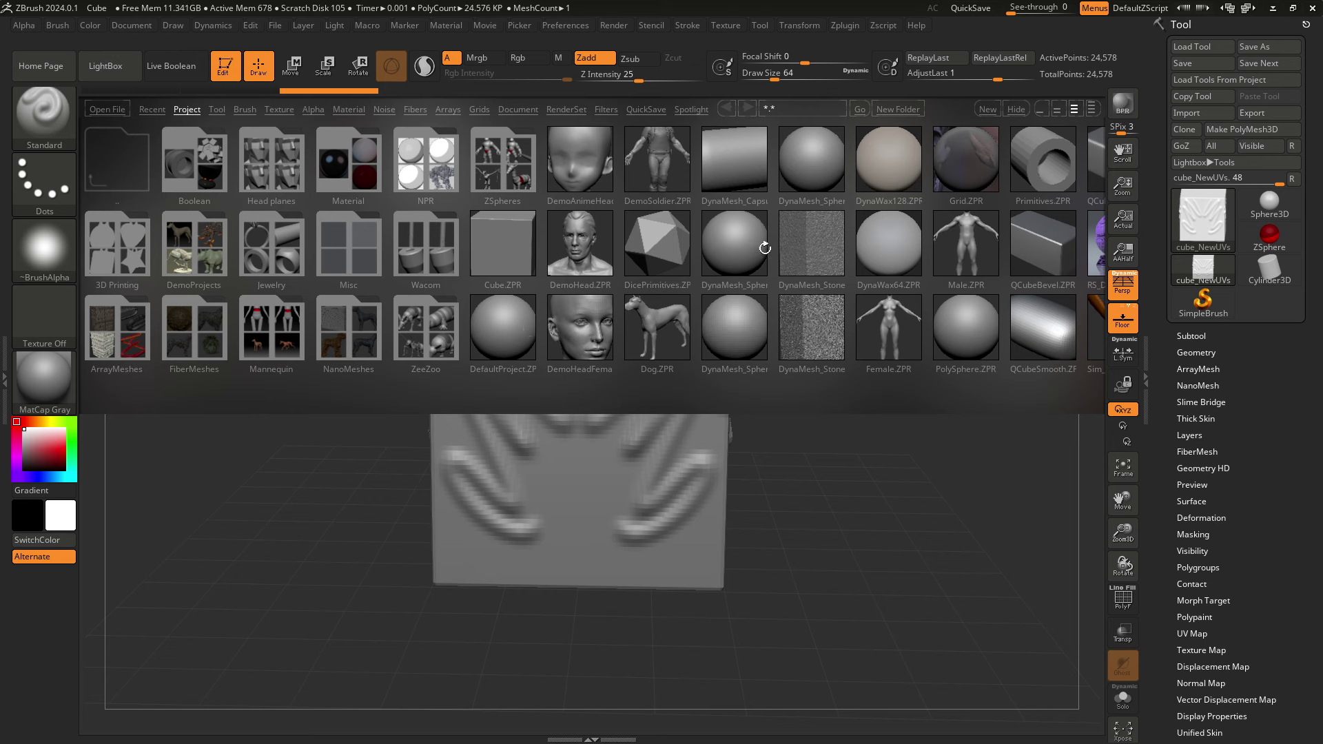
- Load the DynaMesh_Sphere_32 project, discarding the cube changes
left_click_drag(878, 382, 603, 322)
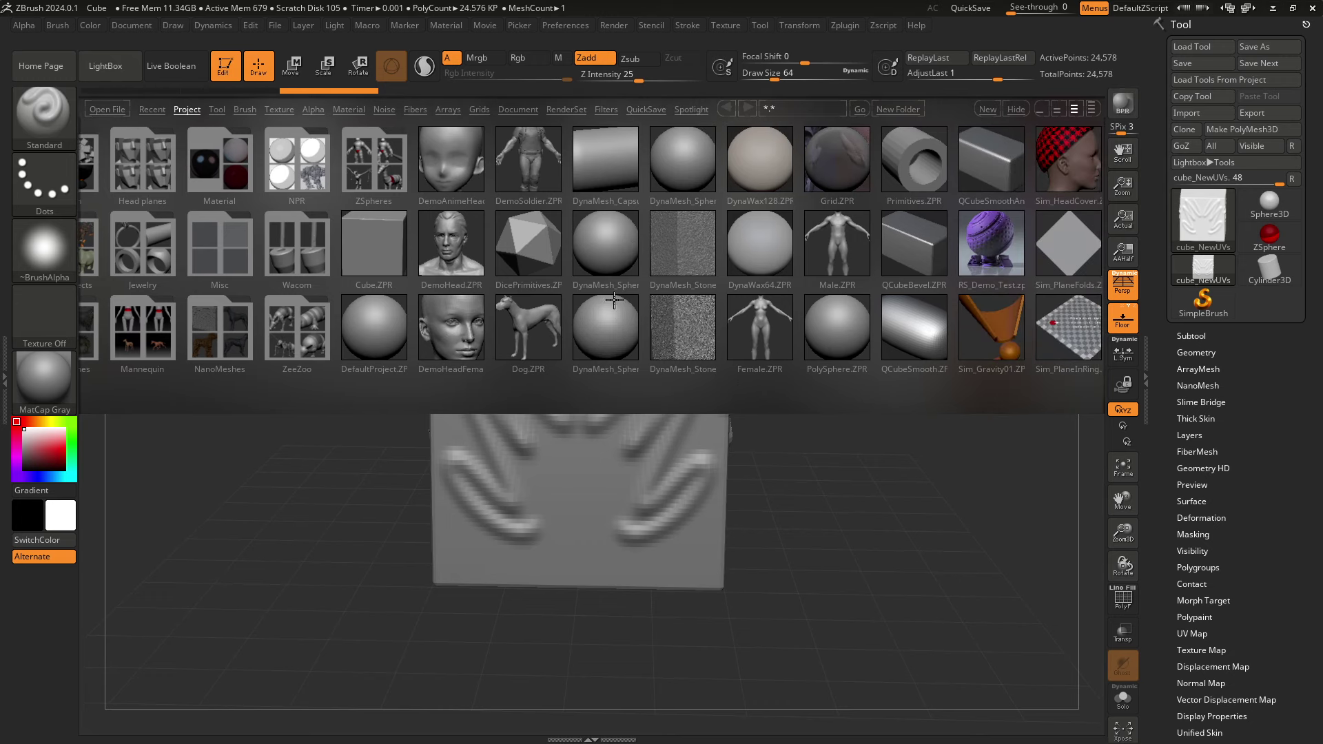
double_click(602, 325)
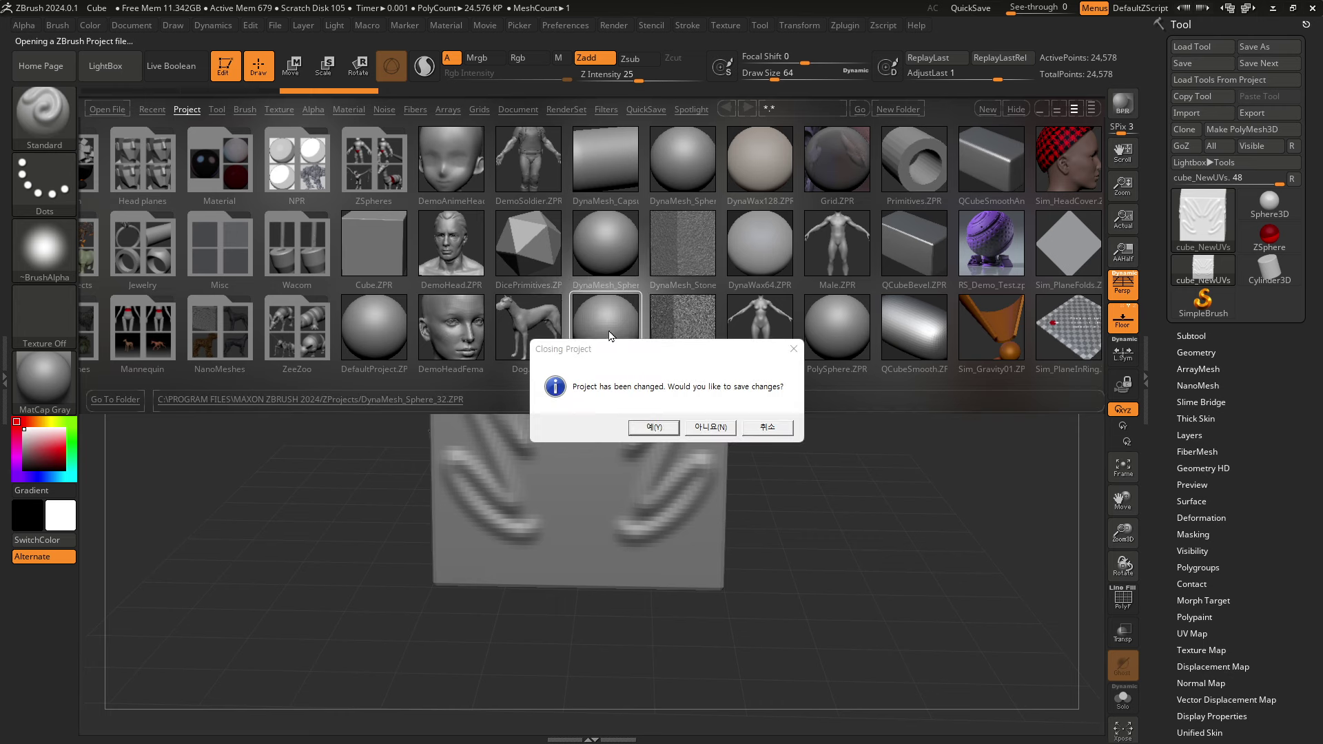
left_click(710, 426)
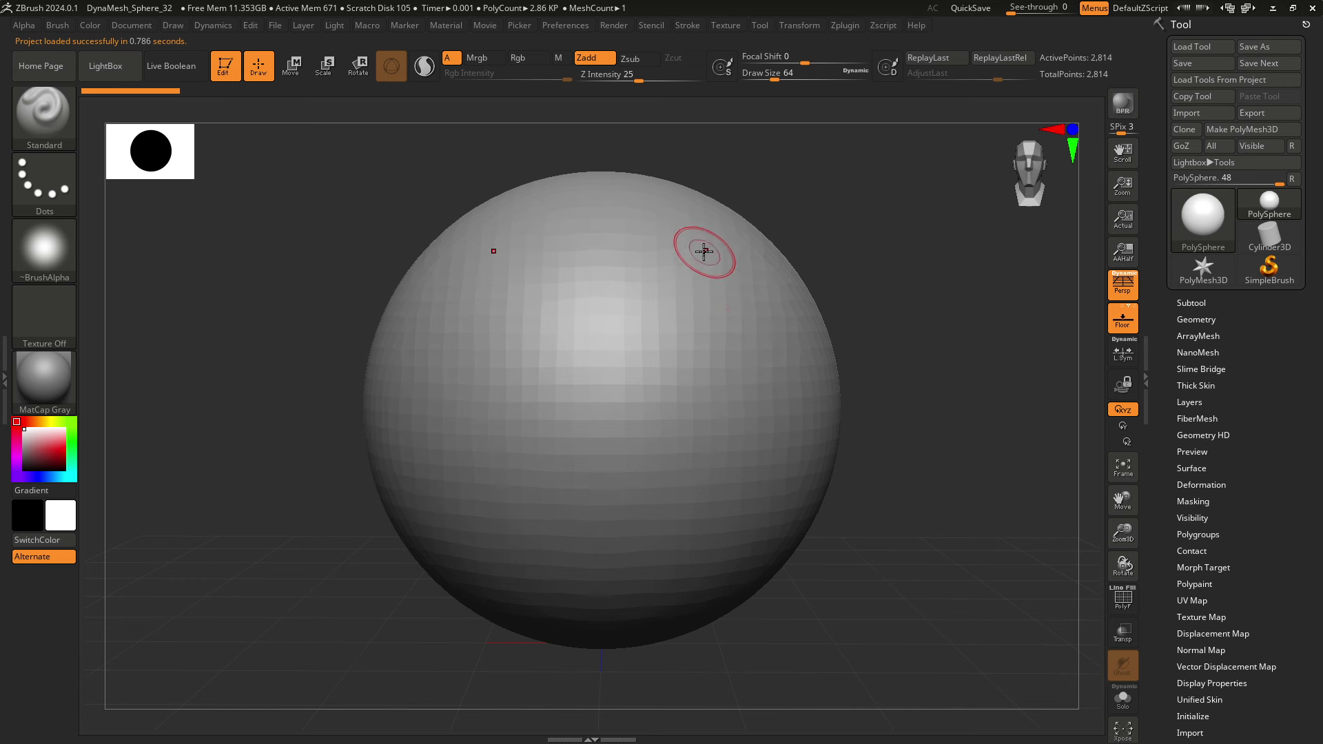
- Try mirrored vertical grooves on the sphere, undo them, and reframe the view
mouse_move(707, 255)
left_mouse_down()
mouse_move(747, 301)
mouse_move(724, 352)
mouse_move(770, 271)
left_mouse_up()
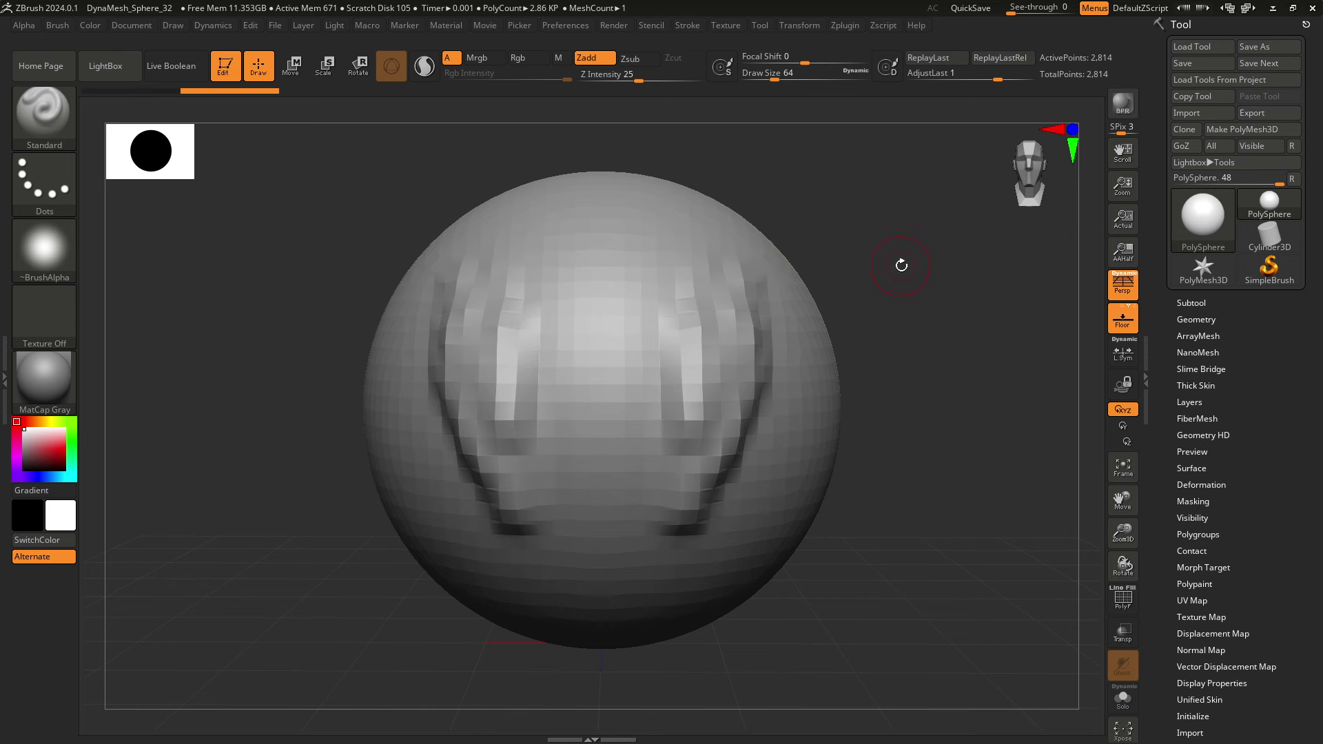
mouse_move(905, 260)
left_mouse_down()
mouse_move(877, 266)
mouse_move(933, 259)
mouse_move(947, 276)
mouse_move(921, 298)
mouse_move(925, 287)
left_mouse_up()
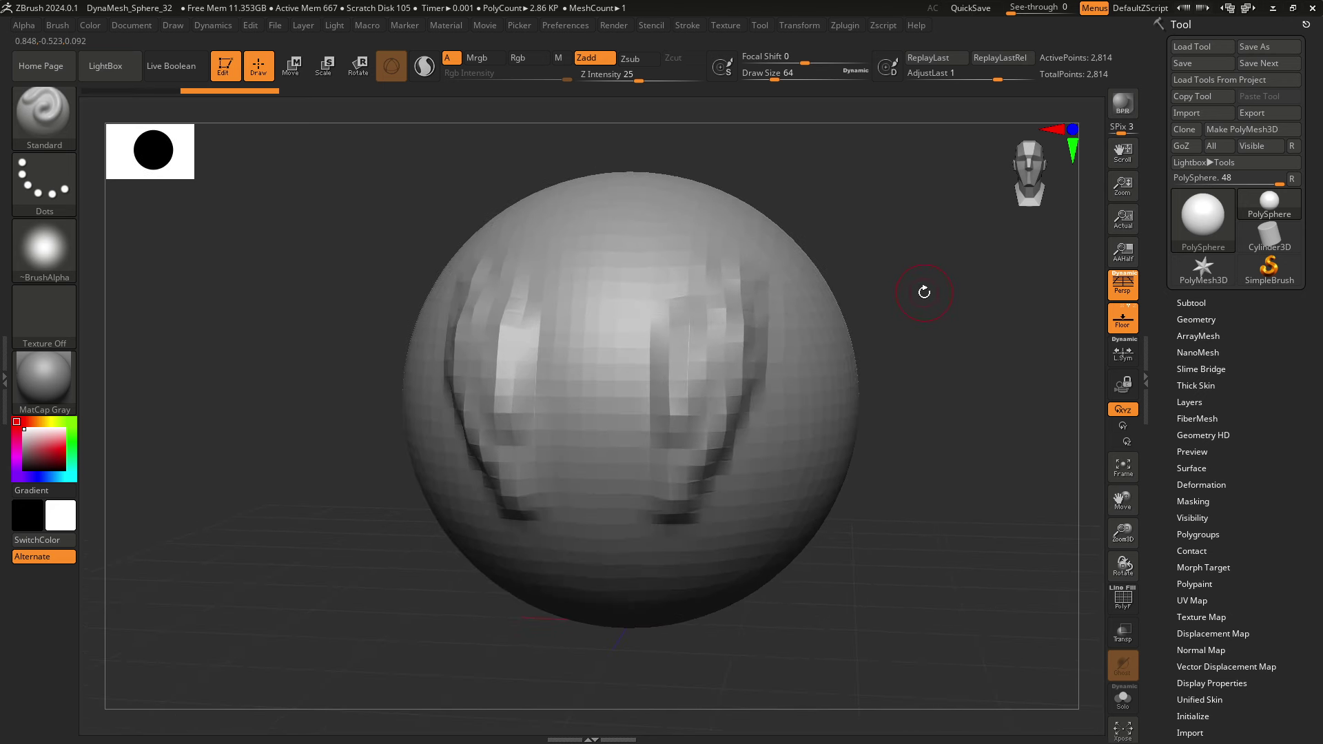
key("ctrl")
key("ctrl+z")
key("ctrl+z")
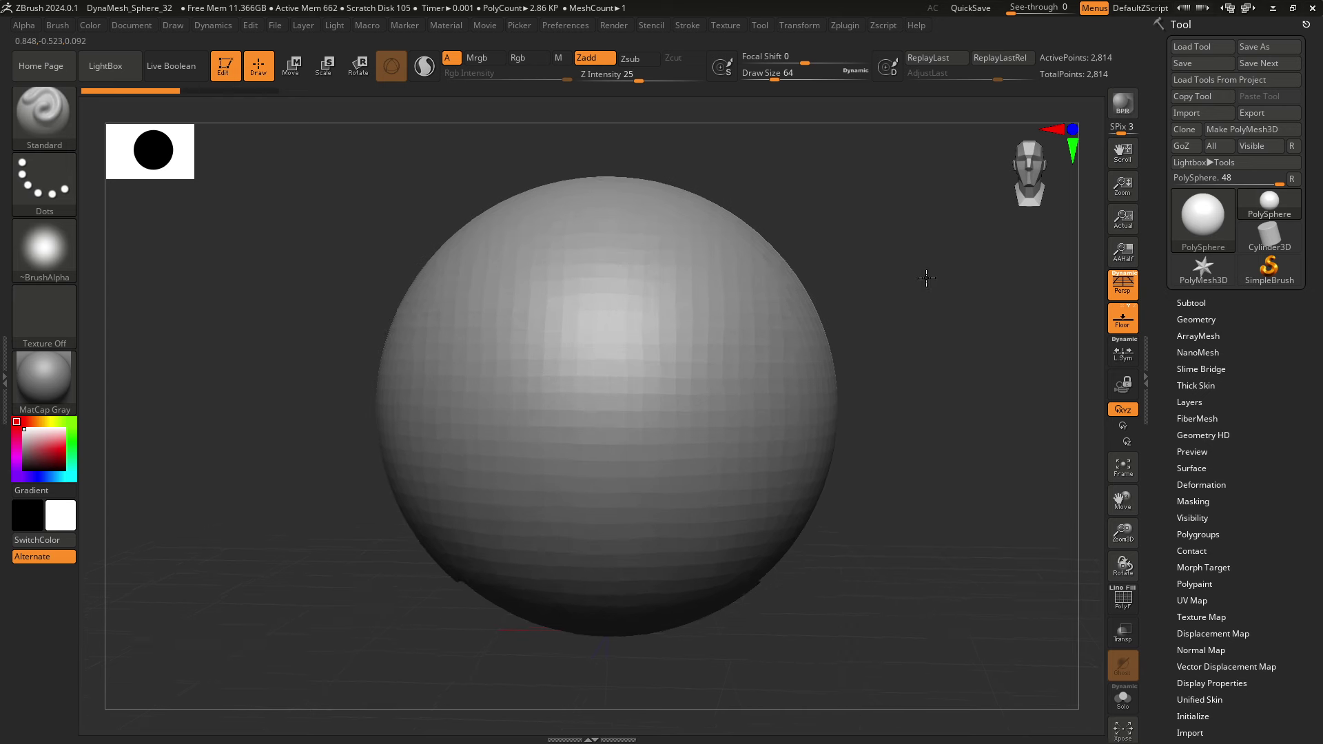
left_click_drag(912, 260, 874, 192)
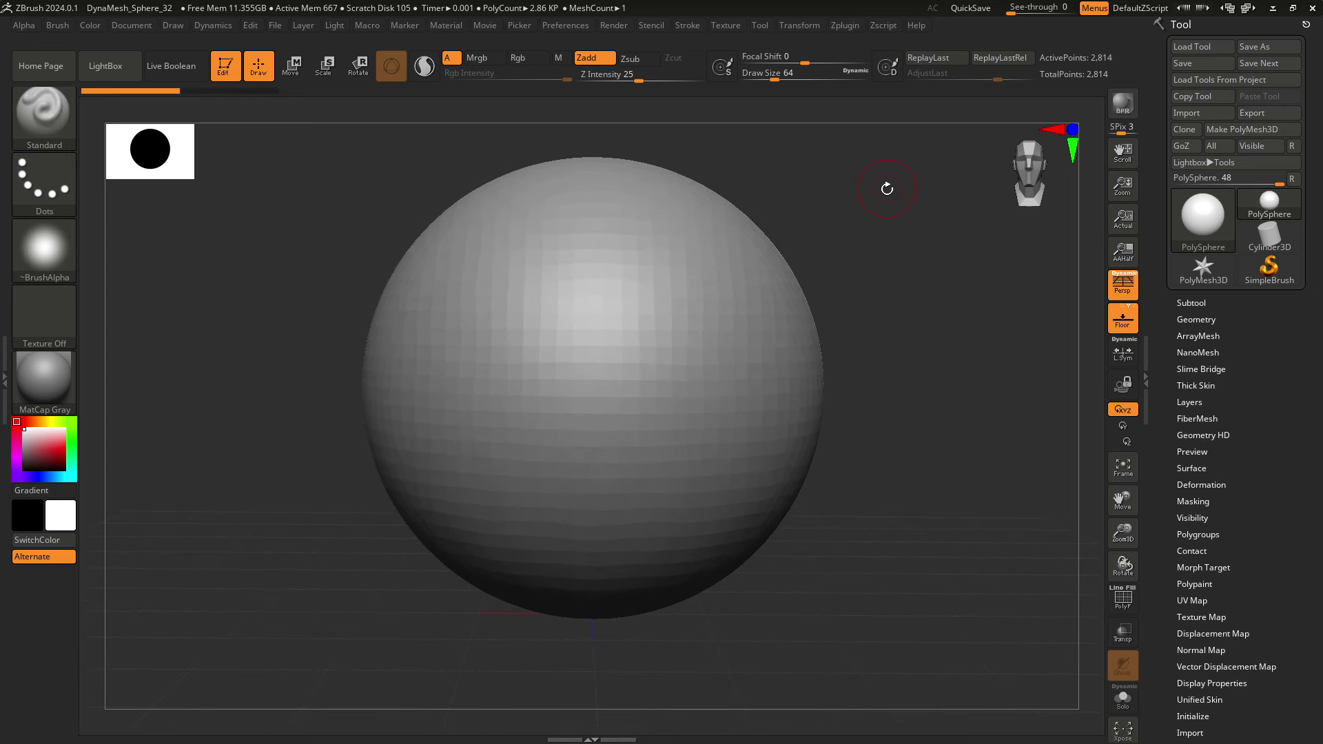
mouse_move(903, 239)
left_mouse_down("alt")
mouse_move(859, 275)
mouse_move(876, 271)
left_mouse_up("alt")
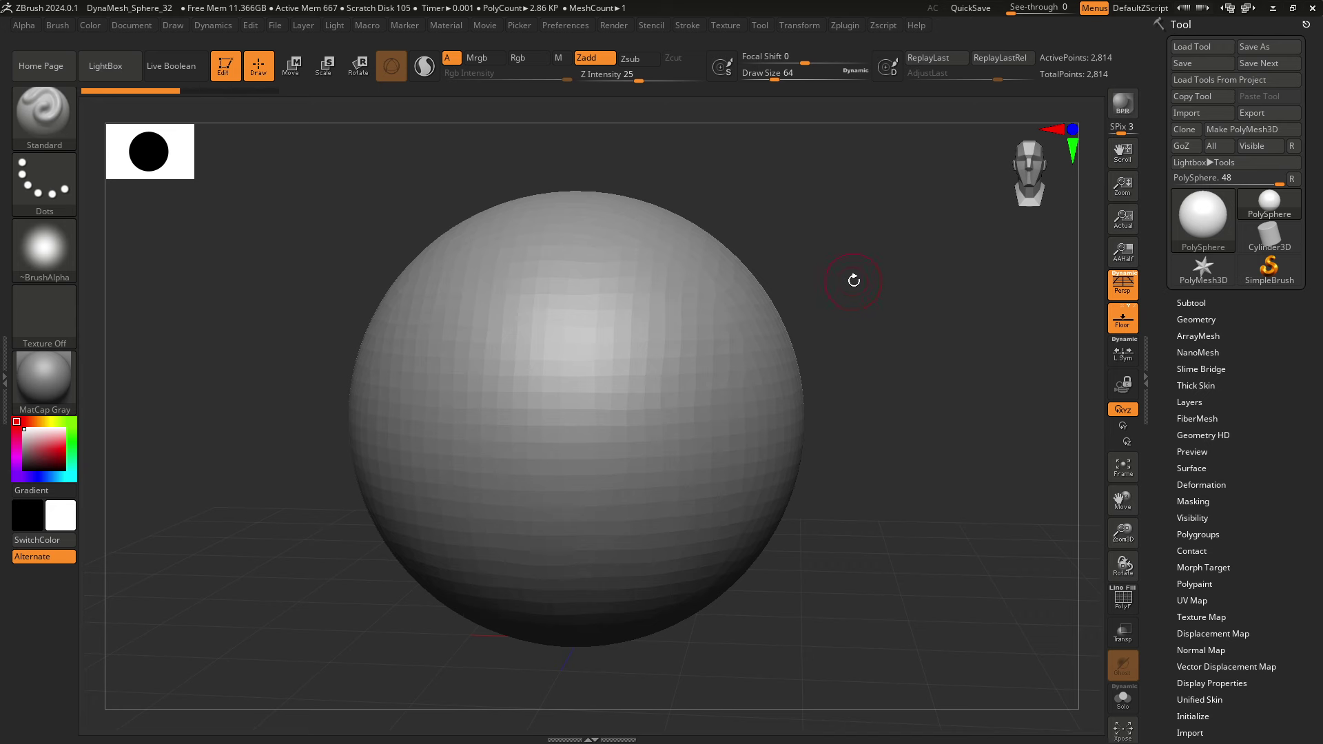
left_click_drag(854, 281, 851, 271)
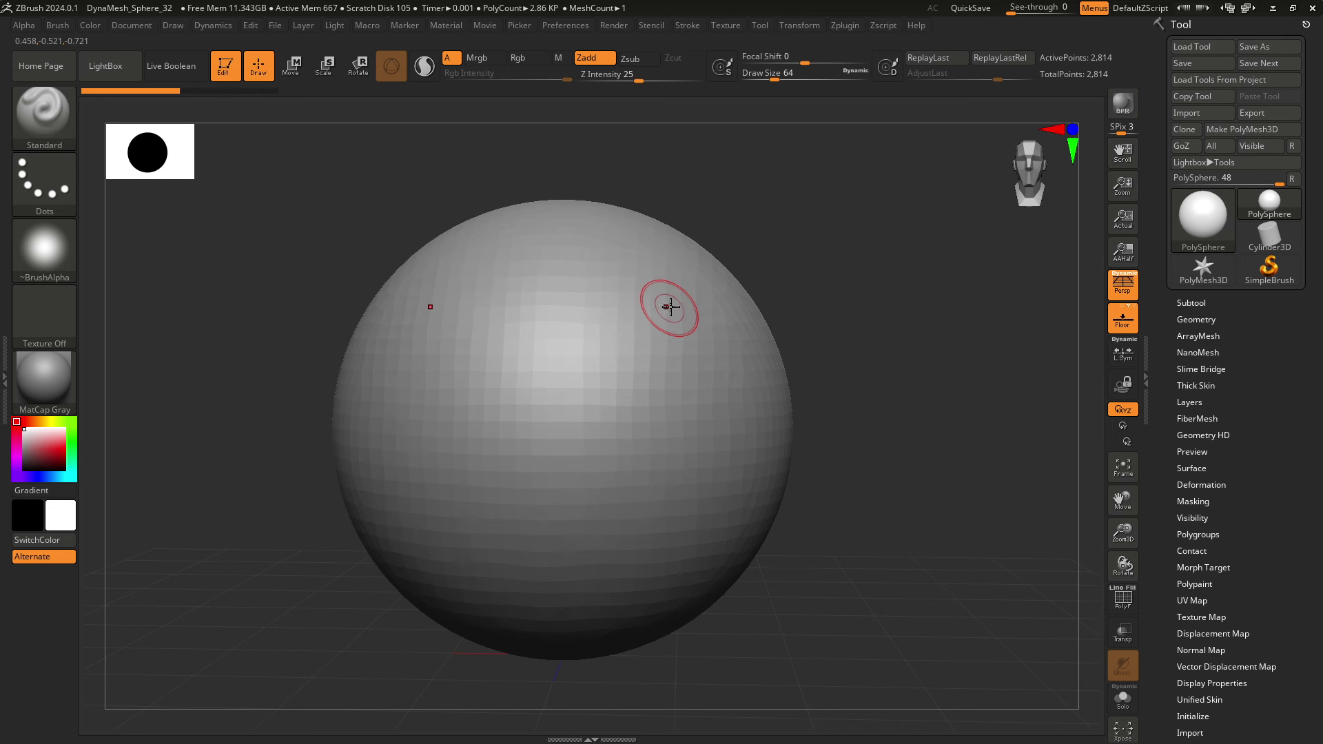
- Sculpt a mirrored V-shaped raised relief on the sphere's upper front and inspect it
mouse_move(670, 309)
left_mouse_down()
mouse_move(555, 535)
mouse_move(545, 434)
mouse_move(700, 345)
mouse_move(562, 462)
mouse_move(605, 449)
mouse_move(689, 331)
mouse_move(600, 443)
mouse_move(622, 393)
left_mouse_up()
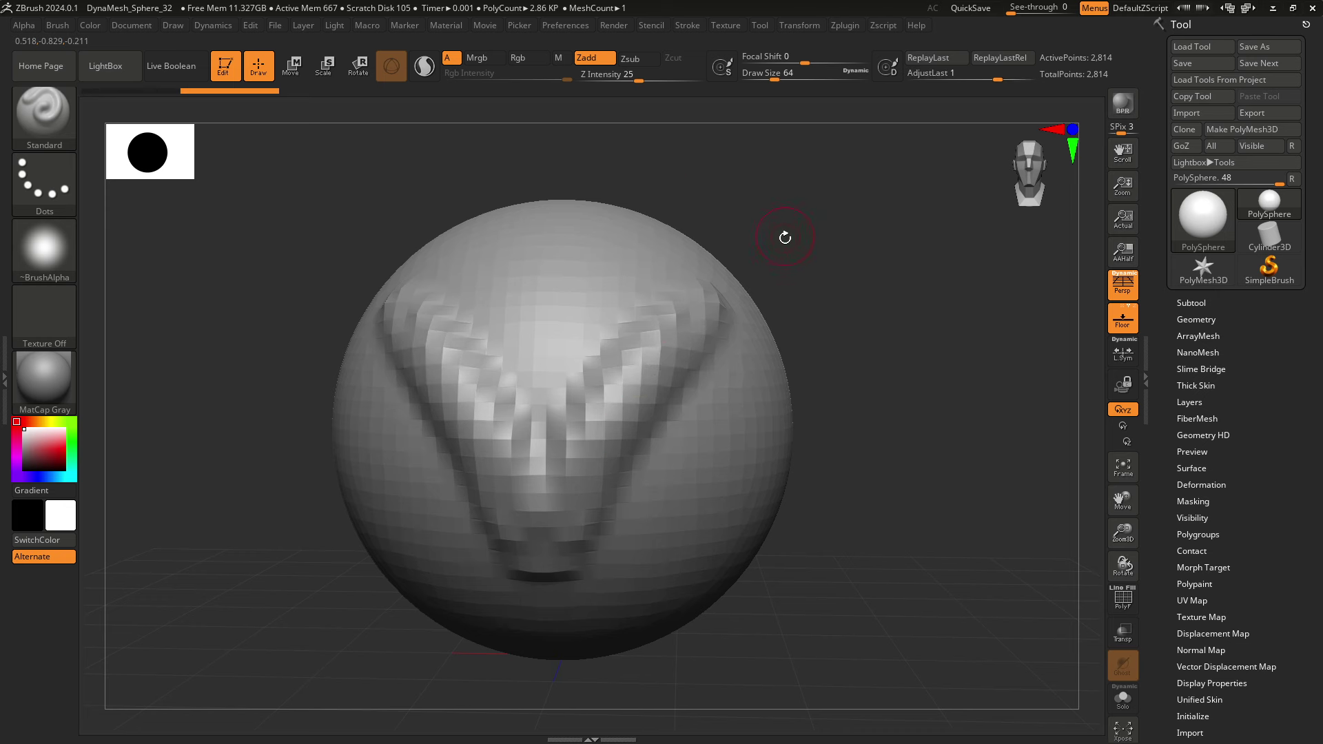
left_click_drag(782, 250, 823, 238)
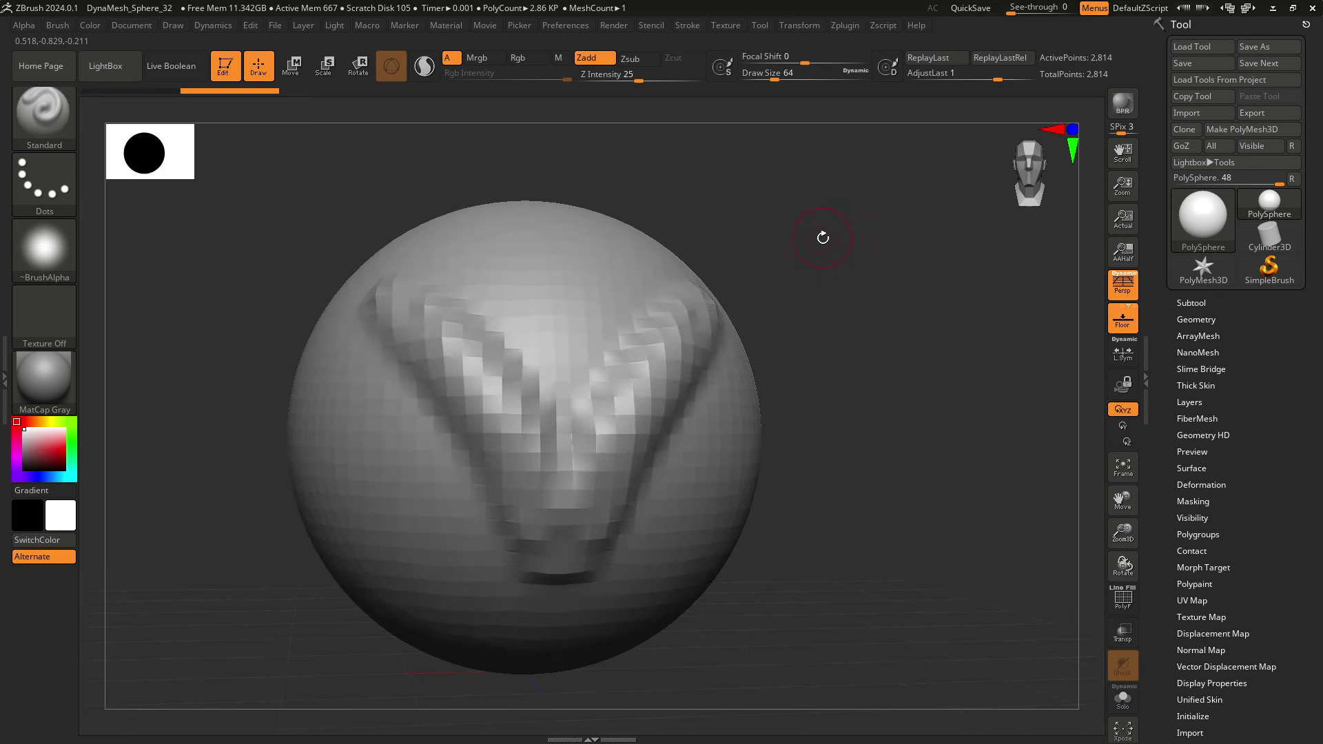
mouse_move(606, 281)
left_mouse_down()
mouse_move(585, 287)
mouse_move(612, 267)
mouse_move(618, 312)
mouse_move(644, 281)
mouse_move(655, 324)
mouse_move(627, 399)
mouse_move(654, 333)
left_mouse_up()
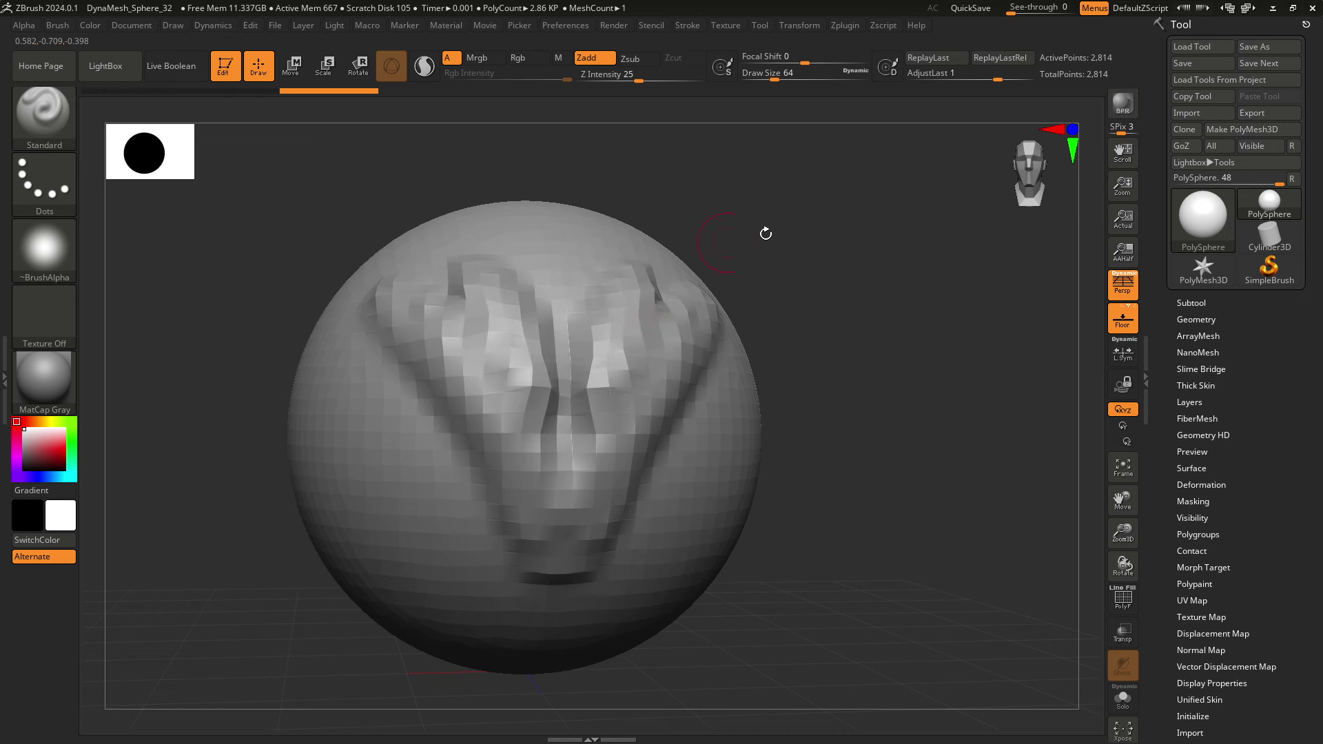
mouse_move(860, 279)
left_mouse_down()
mouse_move(792, 272)
mouse_move(884, 316)
mouse_move(801, 262)
mouse_move(879, 326)
mouse_move(825, 287)
mouse_move(850, 263)
mouse_move(857, 310)
mouse_move(914, 290)
left_mouse_up()
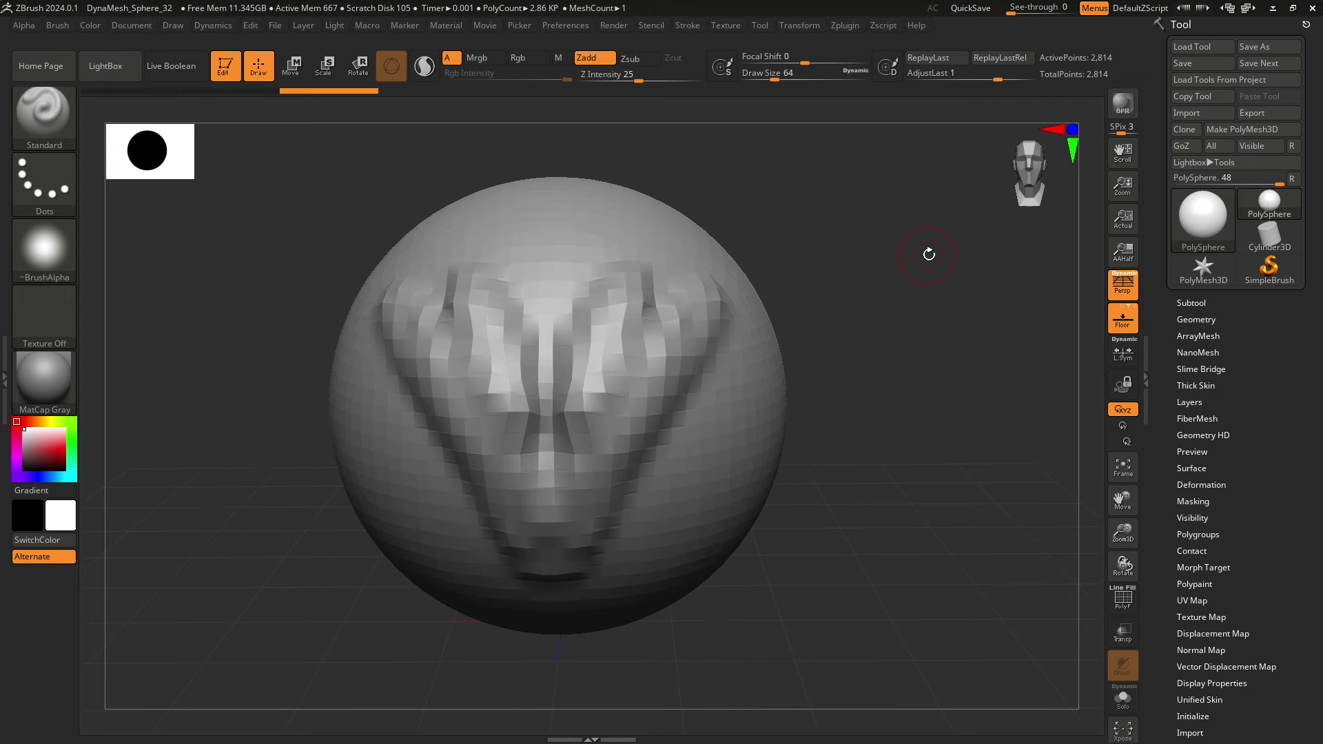
mouse_move(939, 250)
left_mouse_down("alt")
mouse_move(868, 212)
mouse_move(646, 360)
mouse_move(942, 197)
mouse_move(1010, 198)
mouse_move(846, 328)
mouse_move(945, 284)
mouse_move(900, 295)
mouse_move(940, 254)
mouse_move(896, 304)
mouse_move(859, 272)
mouse_move(899, 322)
mouse_move(872, 259)
mouse_move(892, 271)
mouse_move(917, 249)
left_mouse_up("alt")
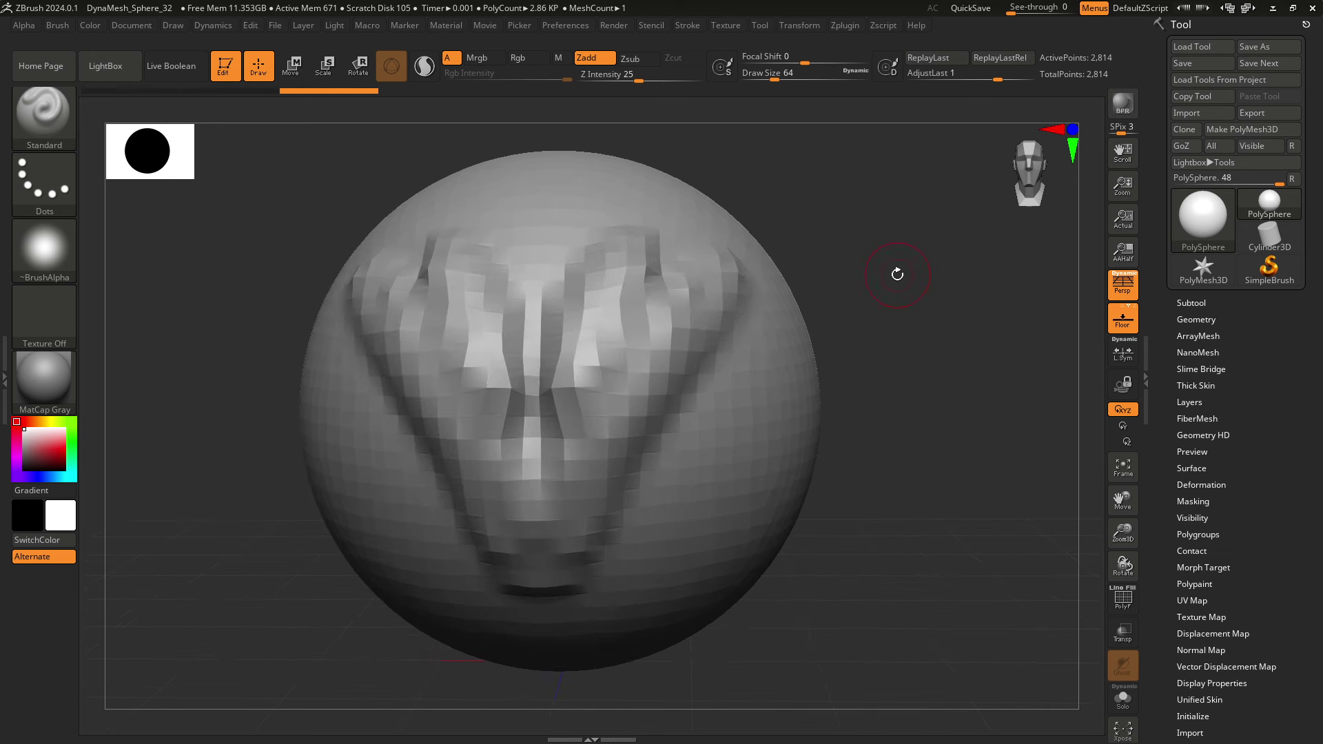
left_click_drag(897, 274, 896, 282)
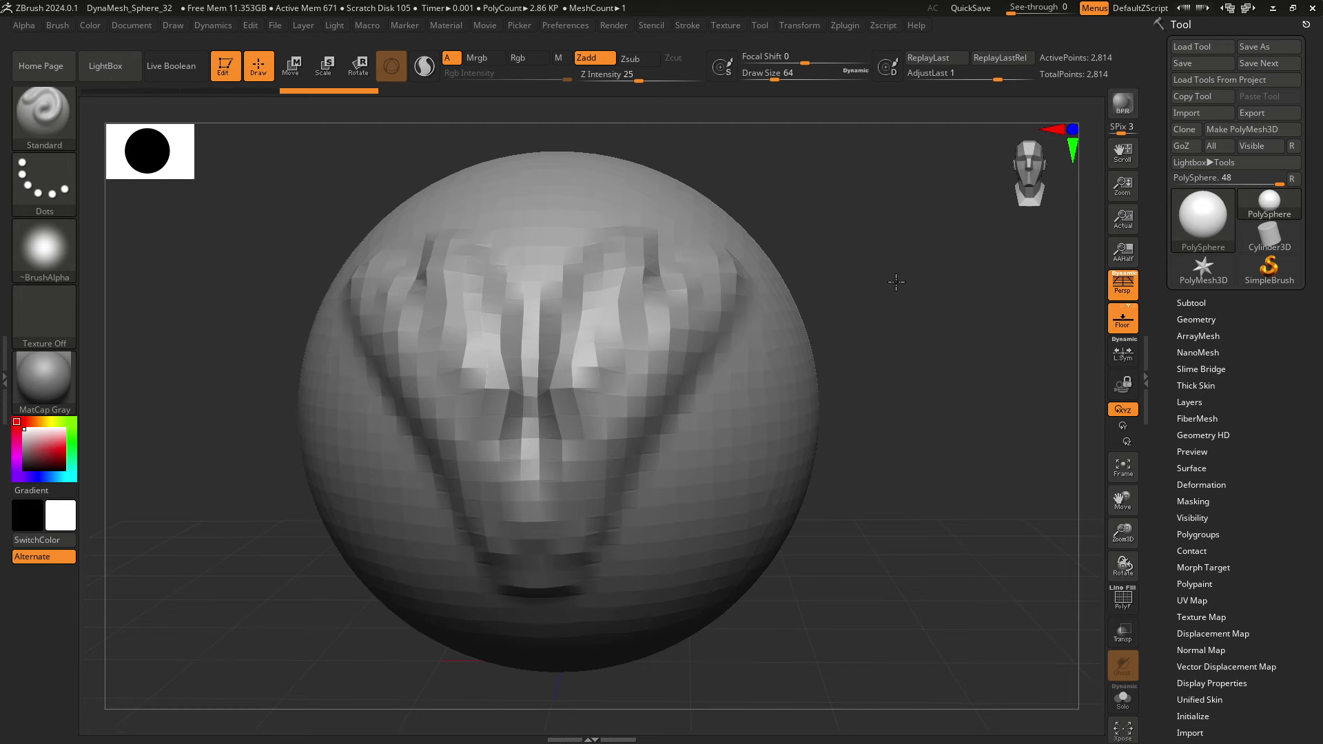
scroll(894, 281, "up", 2)
scroll(886, 262, "down", 4)
scroll(883, 252, "up", 1)
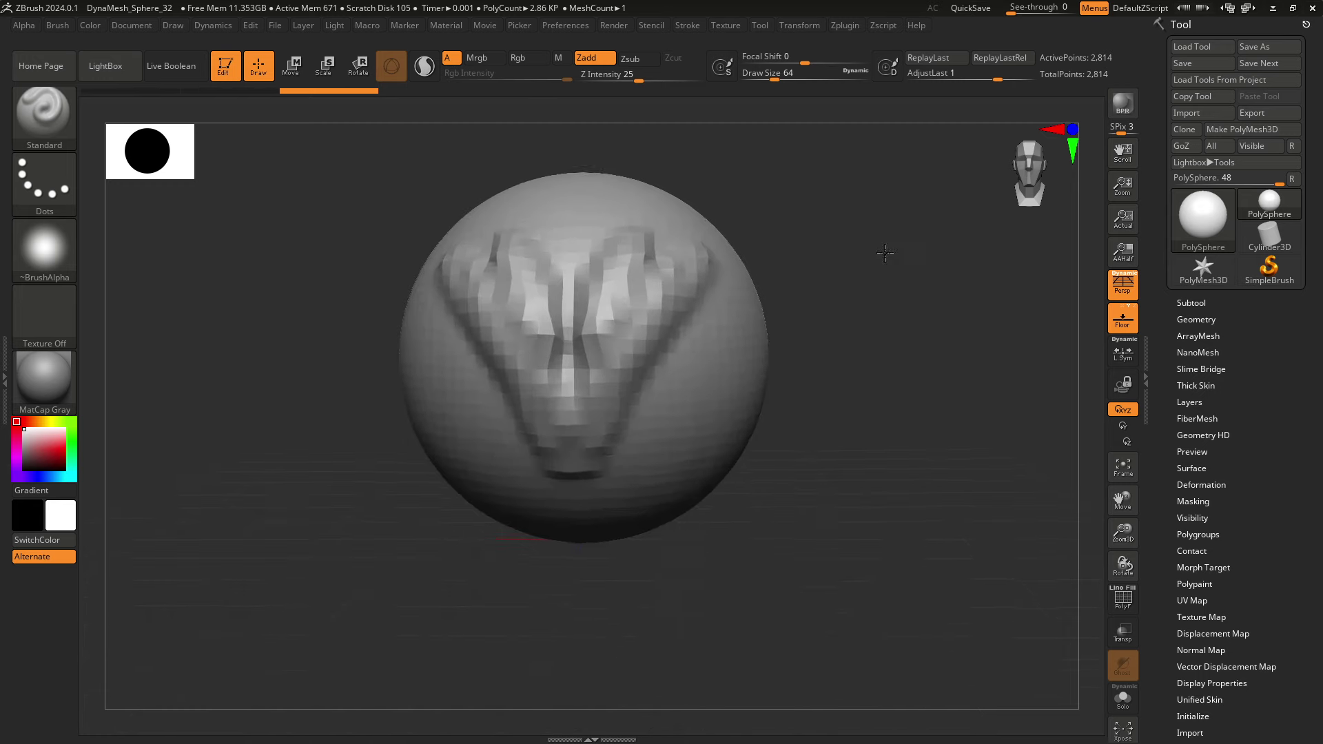
scroll(889, 276, "up", 2)
scroll(917, 275, "up", 2)
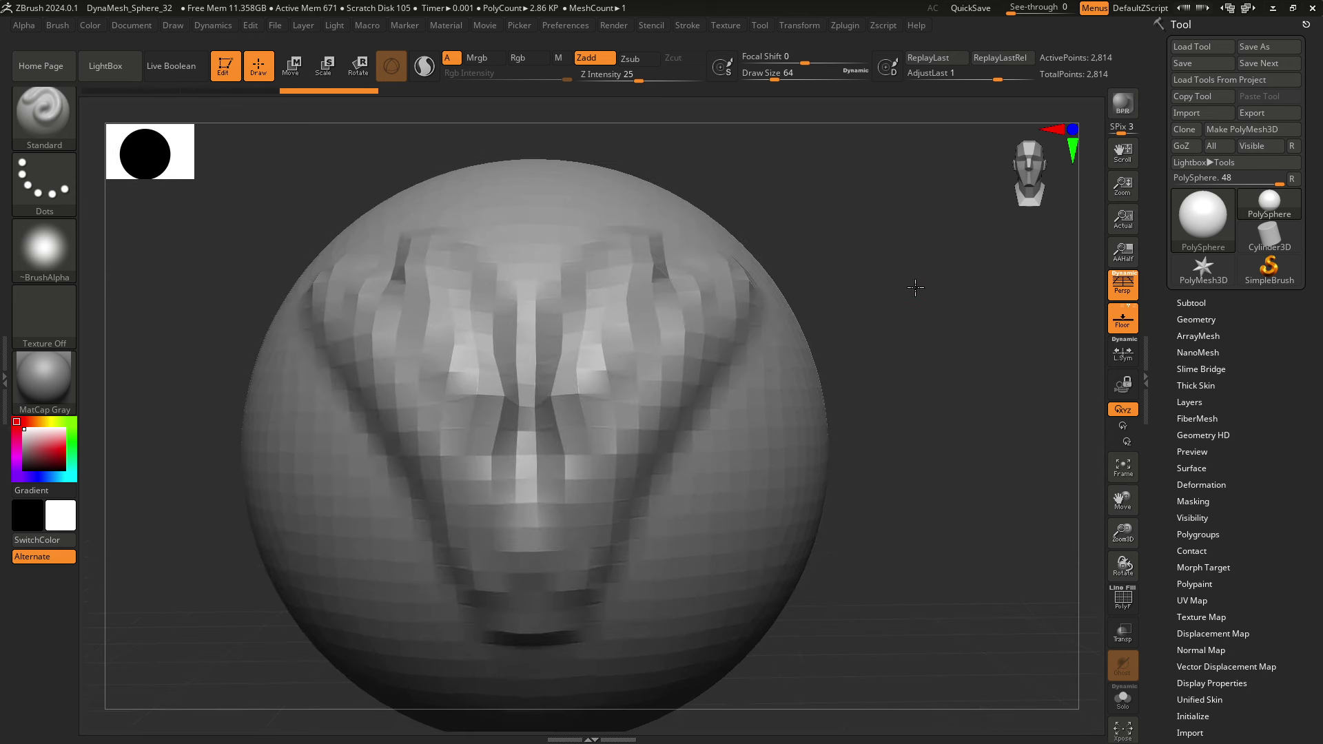
scroll(915, 288, "up", 1)
scroll(916, 288, "up", 3)
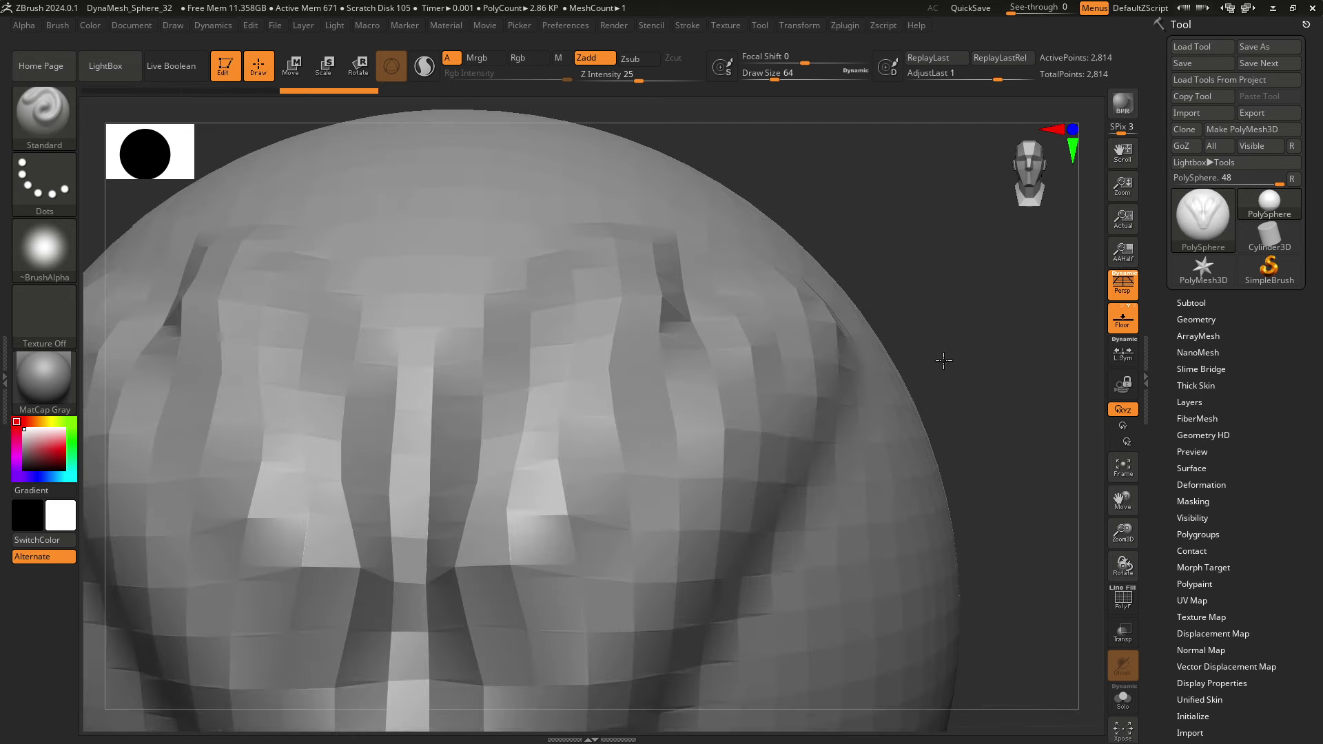
scroll(917, 293, "down", 2)
scroll(917, 297, "down", 1)
scroll(917, 296, "down", 2)
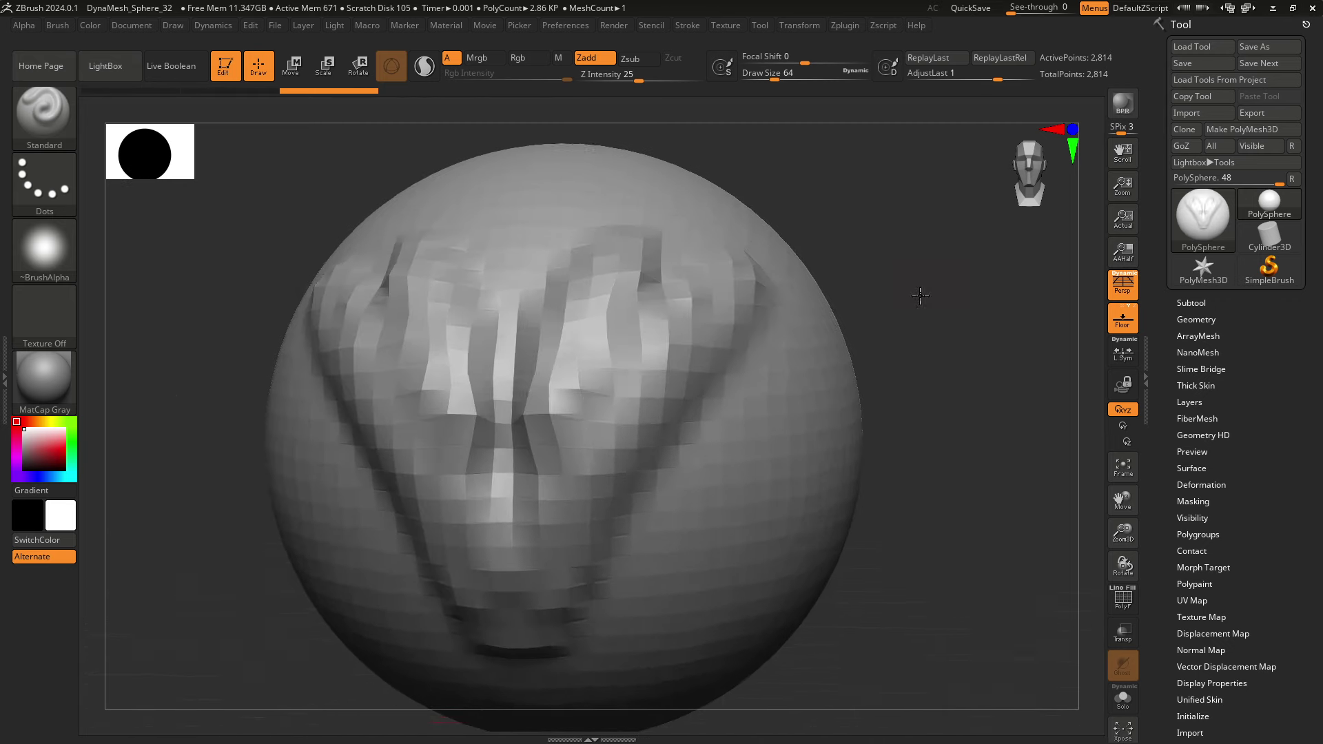
scroll(931, 304, "down", 2)
scroll(906, 281, "up", 1)
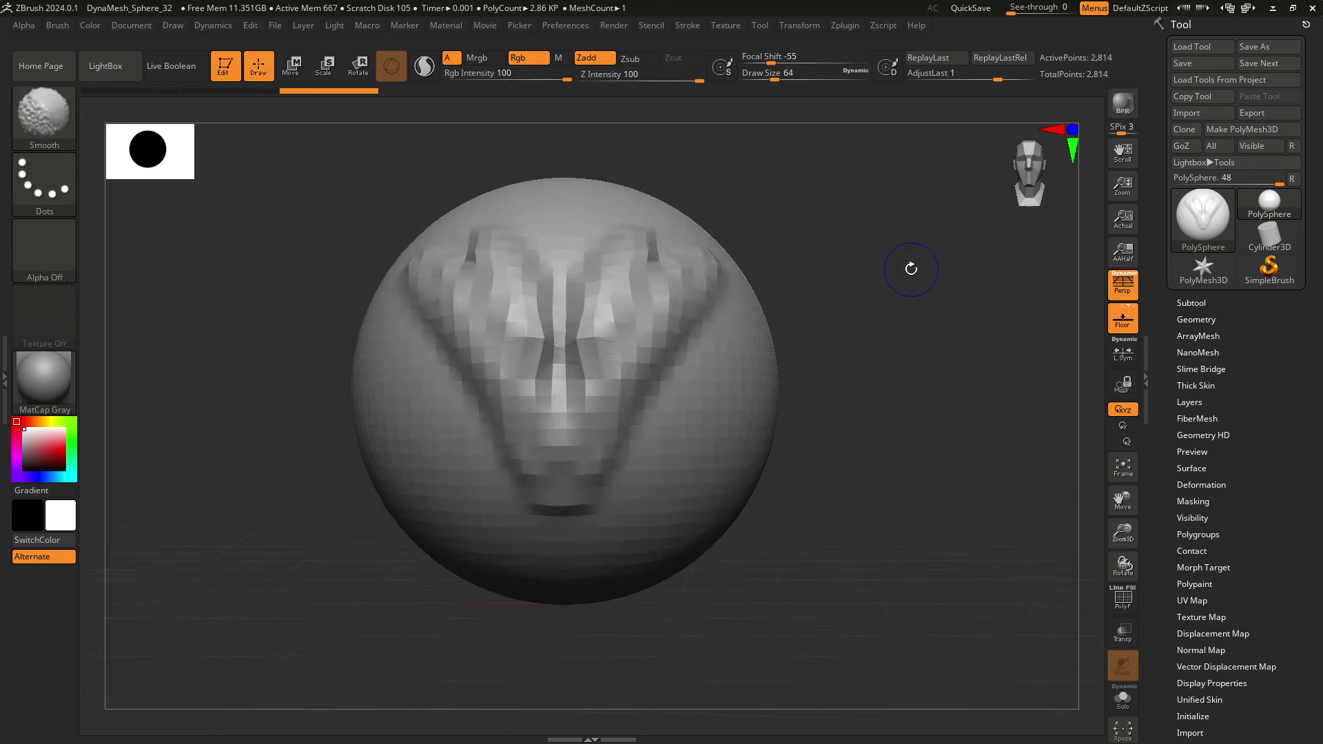
scroll(887, 311, "down", 1)
scroll(889, 304, "down", 1)
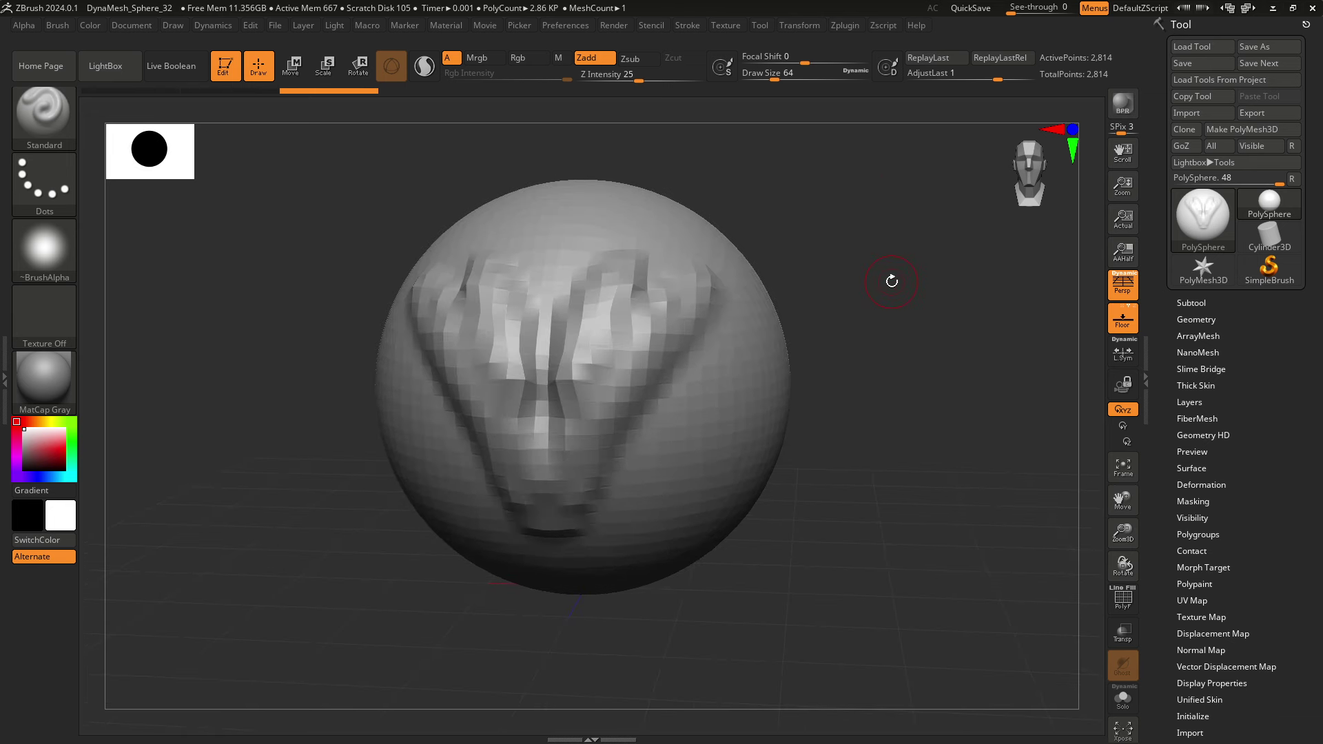
scroll(876, 324, "up", 2, "ctrl")
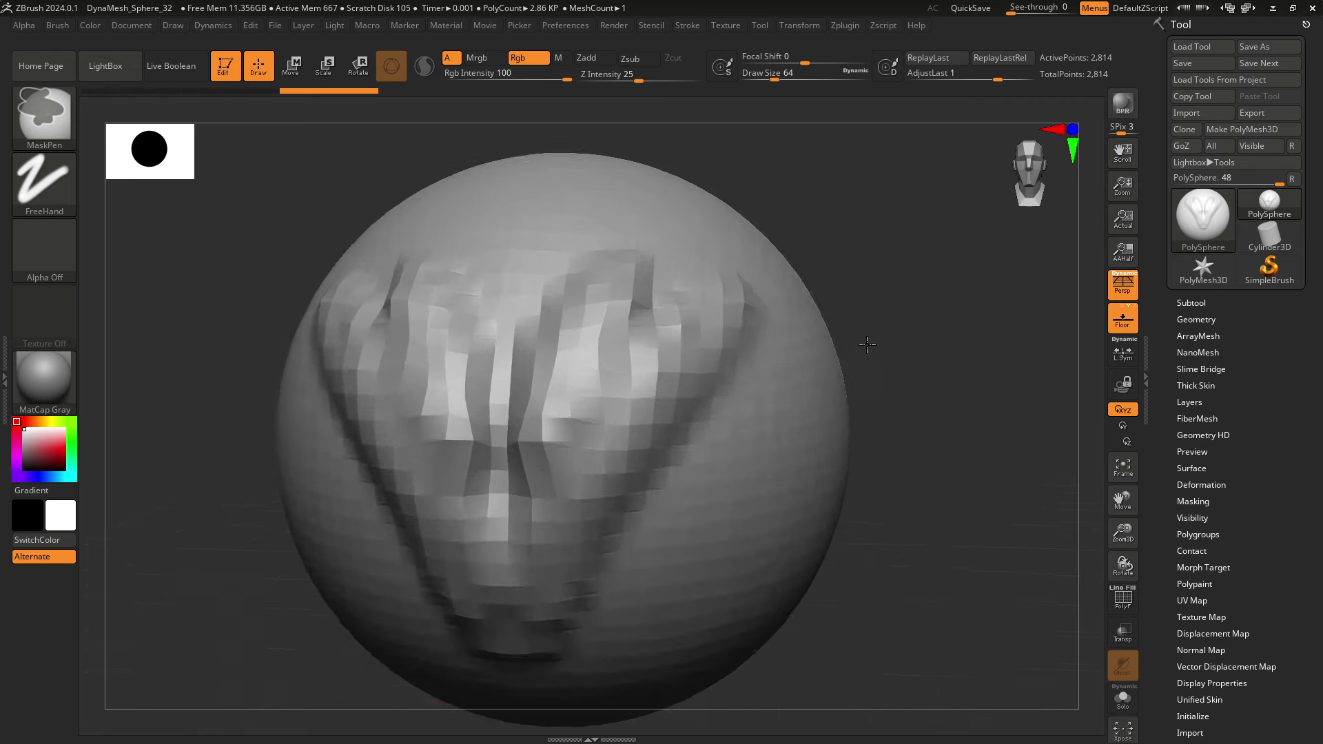
scroll(867, 345, "down", 2, "ctrl")
scroll(841, 275, "down", 1, "ctrl")
scroll(844, 304, "up", 1, "ctrl")
scroll(851, 333, "up", 2, "ctrl")
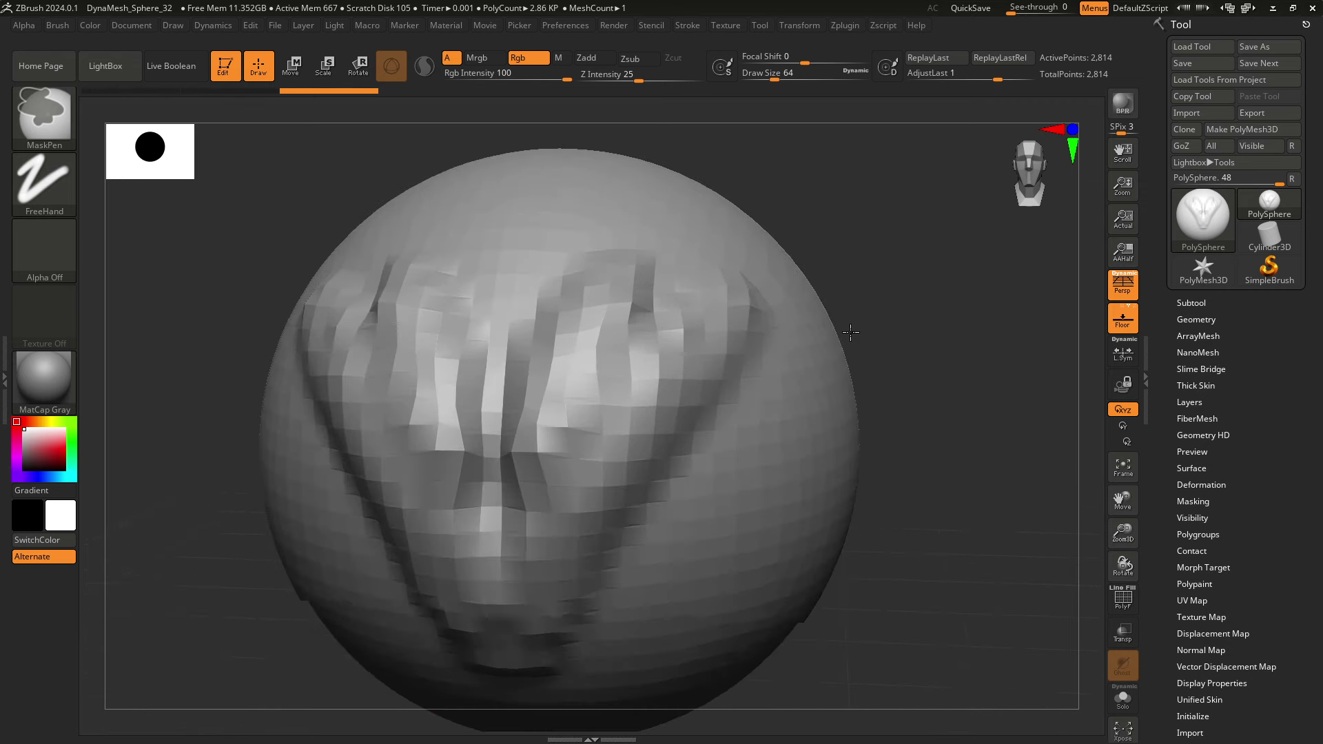
scroll(850, 317, "down", 2, "ctrl")
scroll(848, 303, "up", 1)
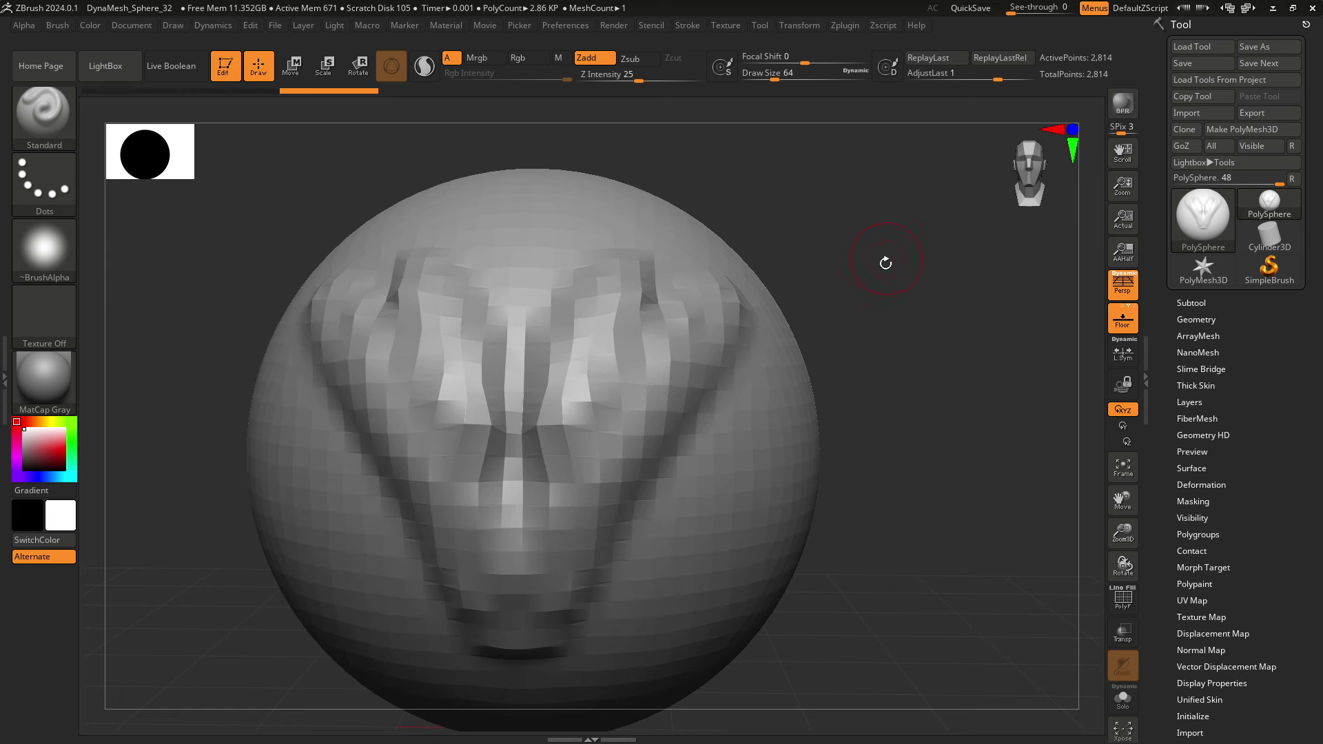
scroll(881, 260, "down", 2)
scroll(851, 260, "down", 1)
scroll(834, 276, "up", 1)
scroll(827, 289, "up", 2)
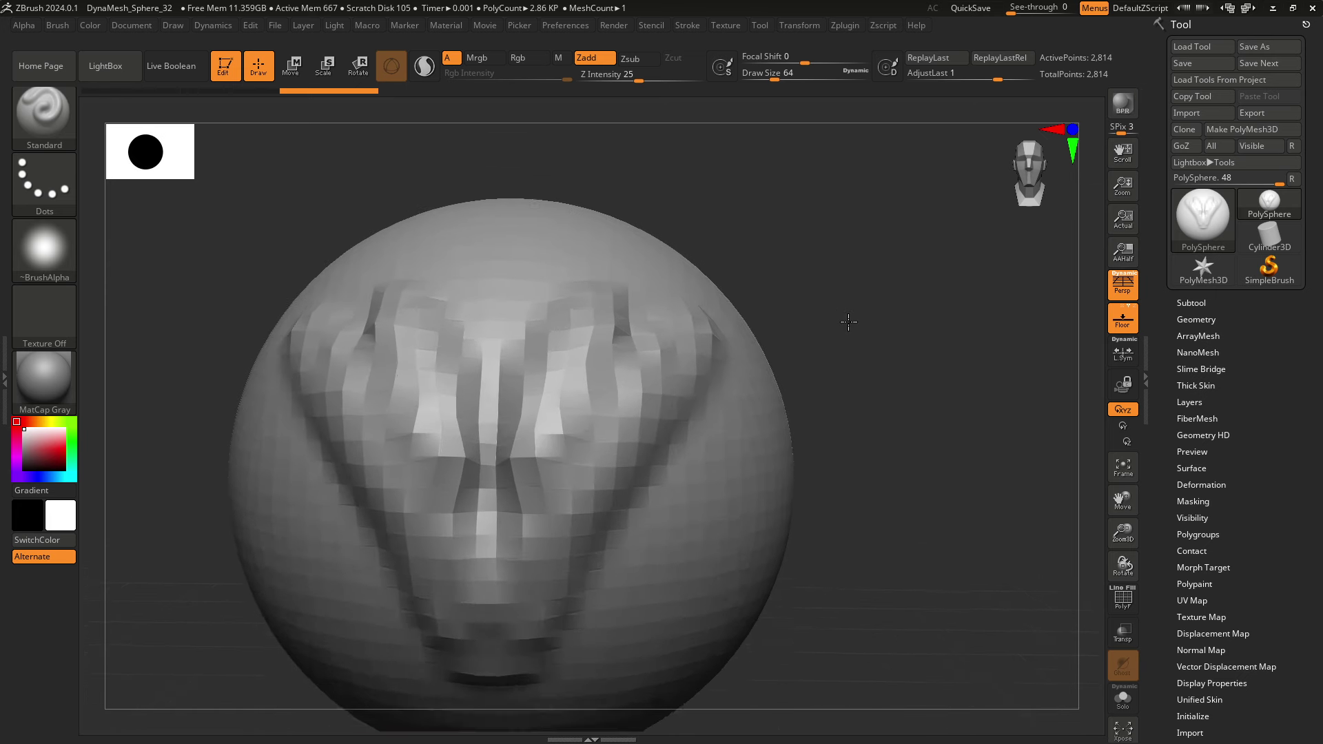
scroll(848, 290, "up", 1)
scroll(849, 293, "down", 1)
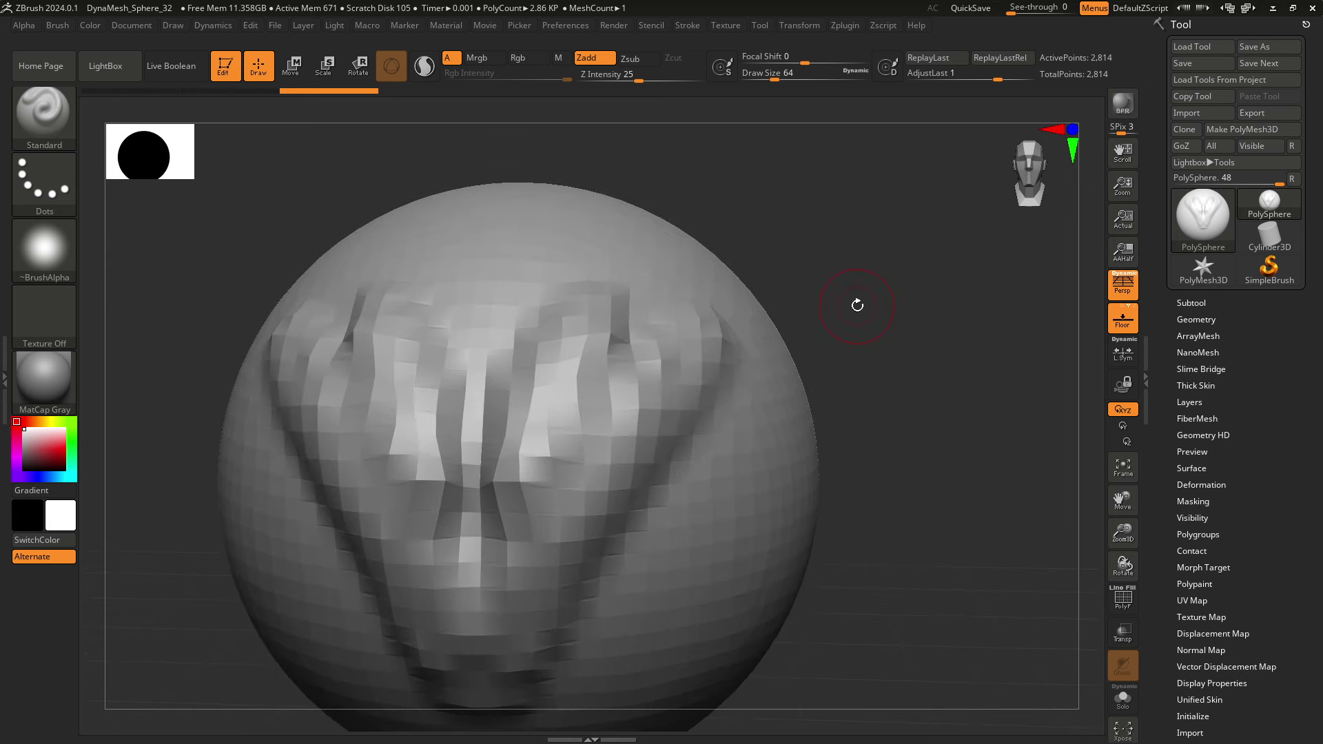
scroll(846, 291, "up", 1)
scroll(839, 286, "down", 2)
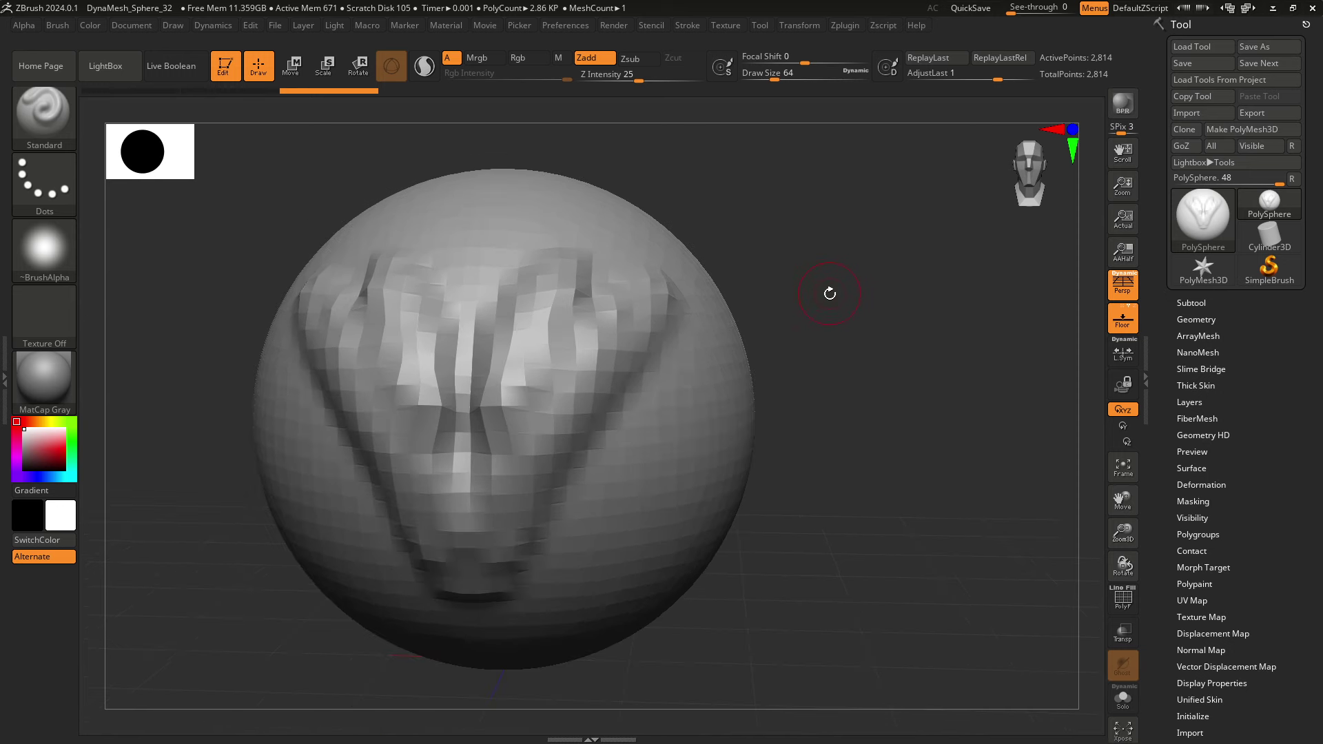
scroll(829, 280, "down", 1)
scroll(835, 262, "up", 1)
scroll(833, 283, "up", 1)
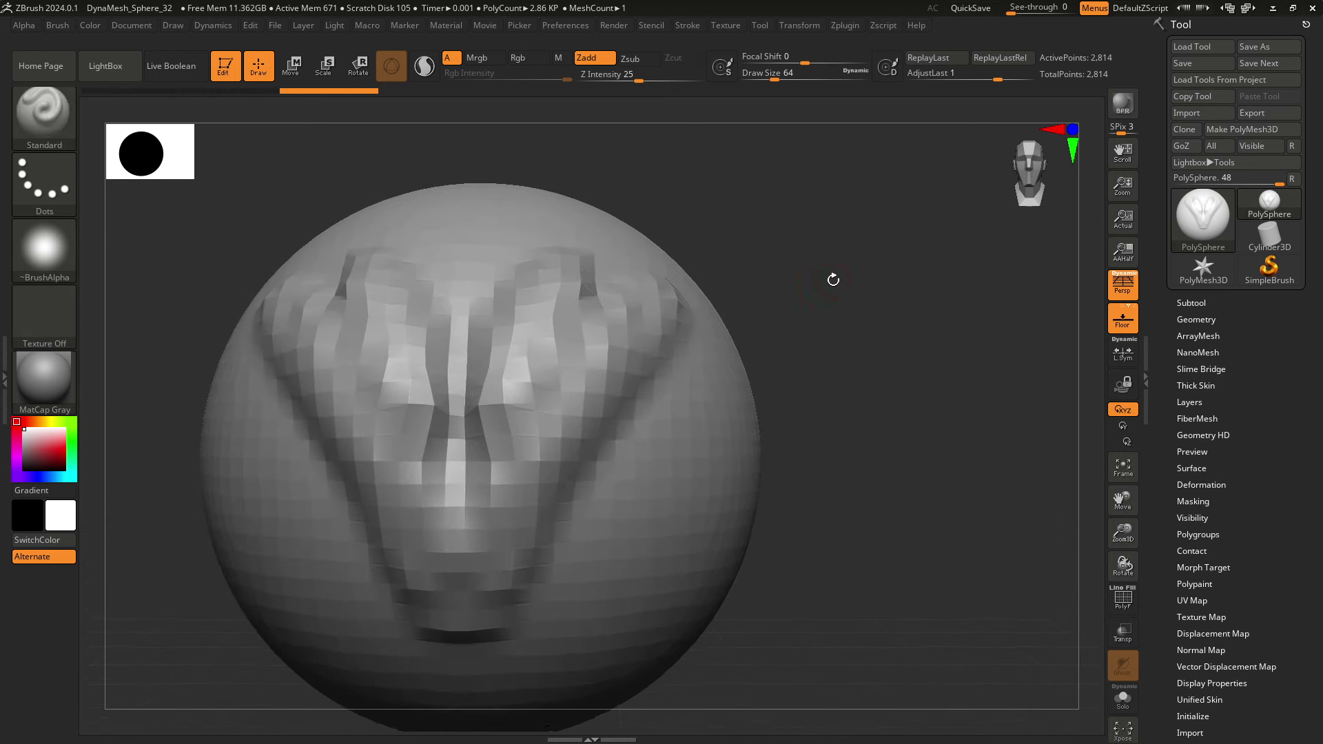
scroll(807, 288, "up", 2, "ctrl")
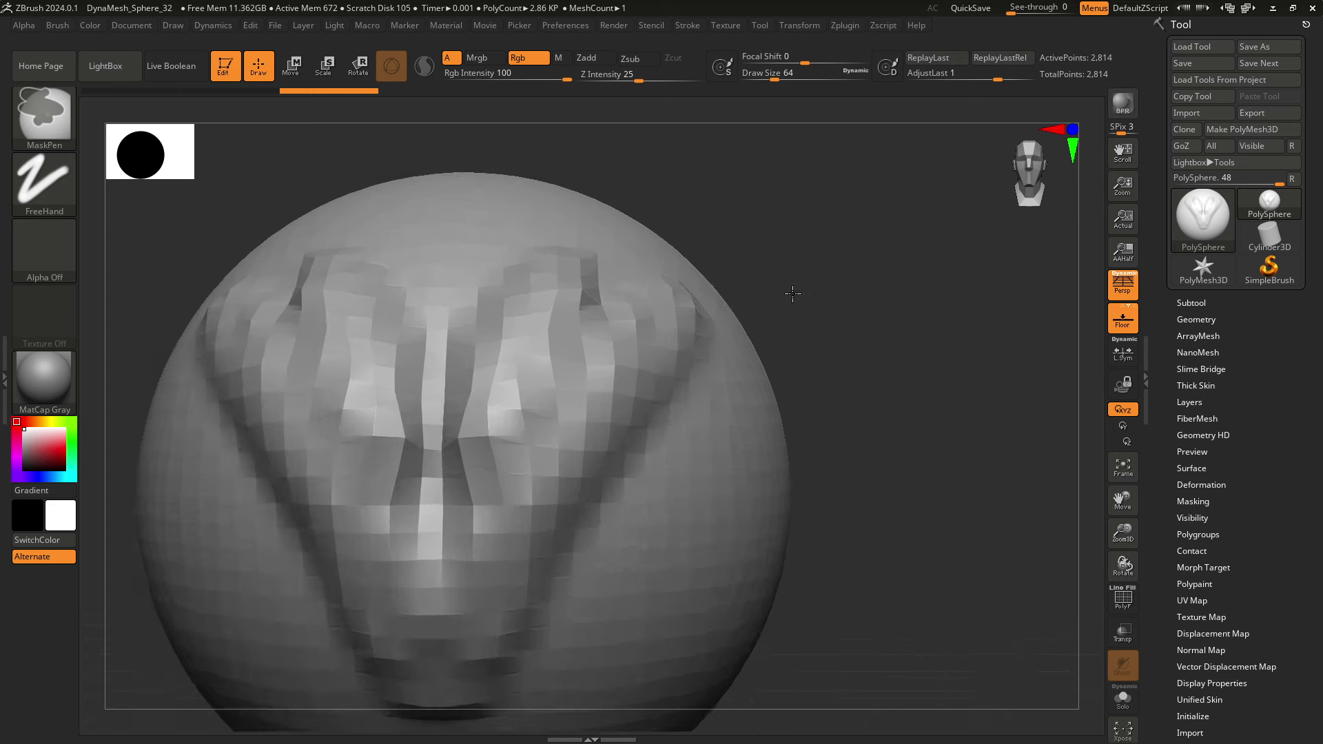
scroll(793, 286, "down", 2, "ctrl")
mouse_move(791, 280)
left_mouse_down()
mouse_move(836, 295)
mouse_move(816, 272)
mouse_move(841, 308)
left_mouse_up()
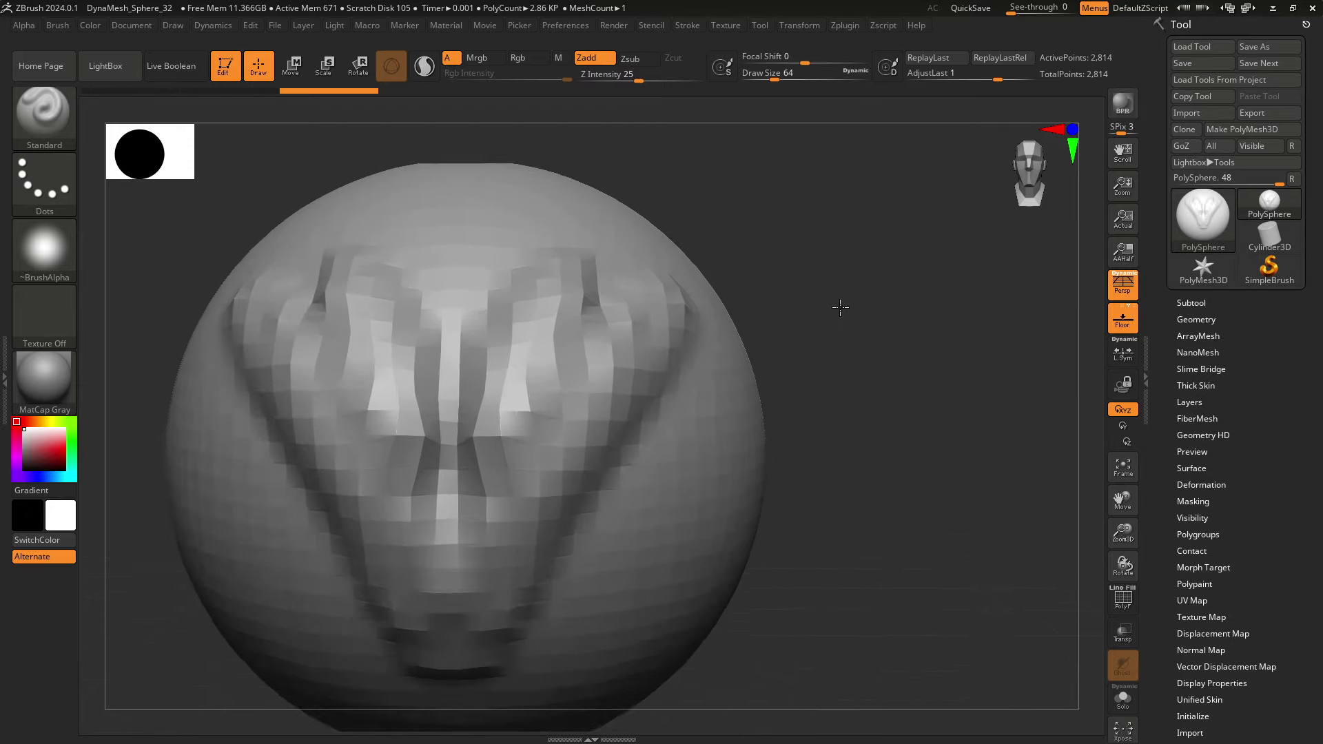
scroll(840, 308, "down", 2, "ctrl")
mouse_move(828, 263)
left_mouse_down()
mouse_move(834, 315)
mouse_move(836, 298)
mouse_move(767, 301)
left_mouse_up()
- Add symmetric strokes to the lower face, then undo all sculpting back to a smooth sphere
mouse_move(443, 266)
left_mouse_down()
mouse_move(694, 237)
mouse_move(606, 360)
left_mouse_up()
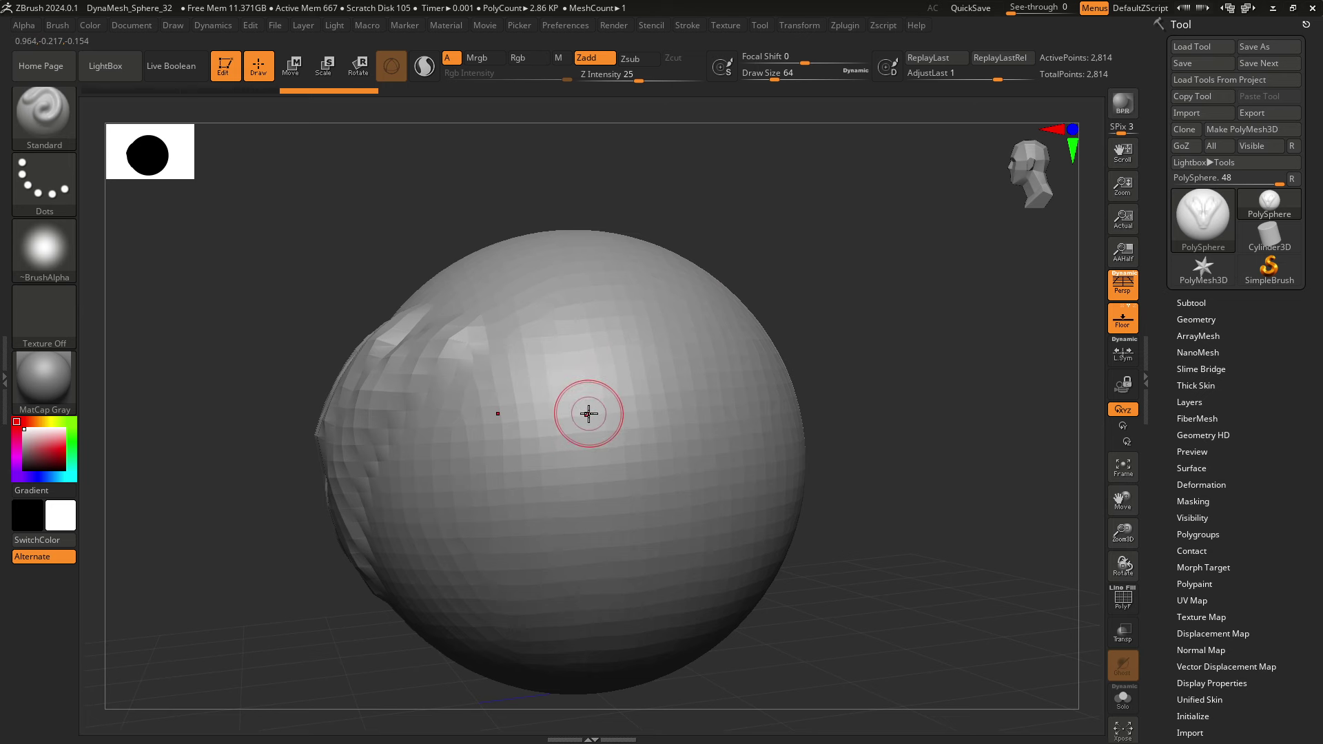
mouse_move(803, 296)
left_mouse_down()
mouse_move(791, 275)
mouse_move(727, 301)
left_mouse_up()
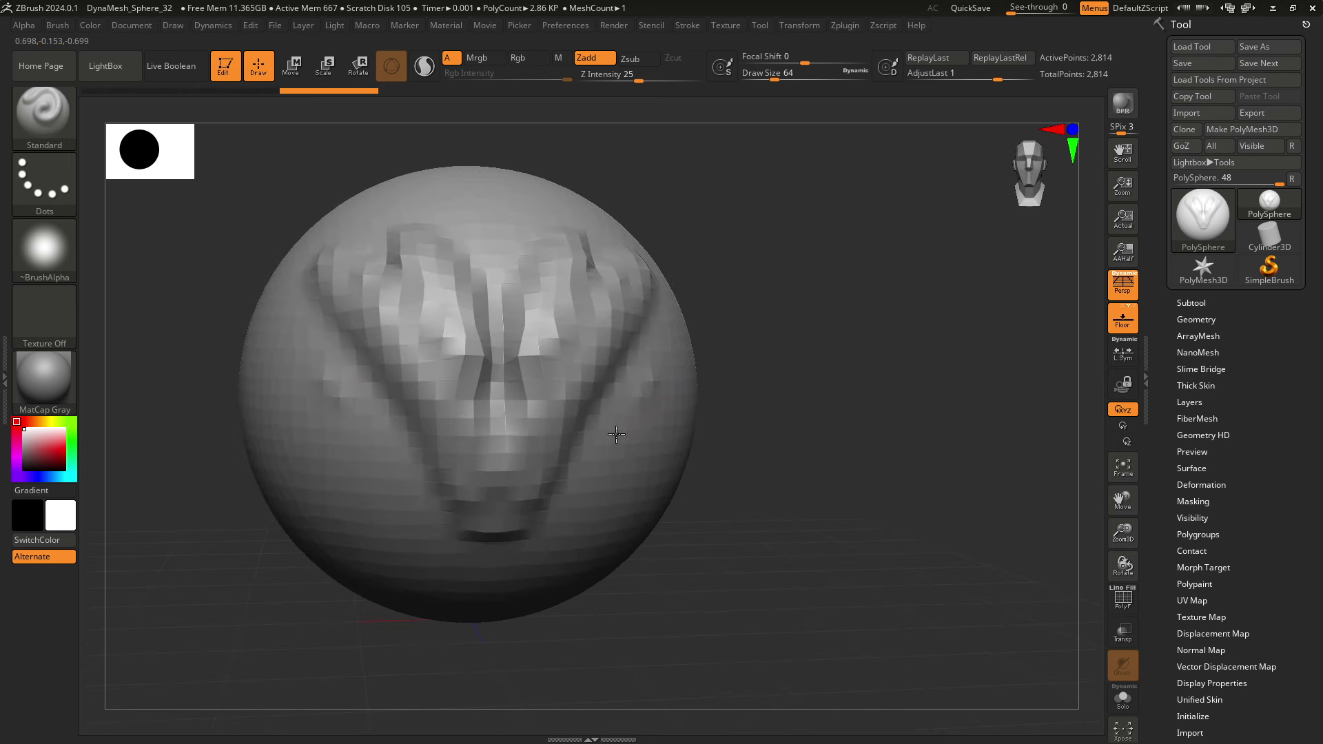
mouse_move(617, 433)
left_mouse_down()
mouse_move(621, 455)
mouse_move(700, 378)
mouse_move(714, 340)
left_mouse_up()
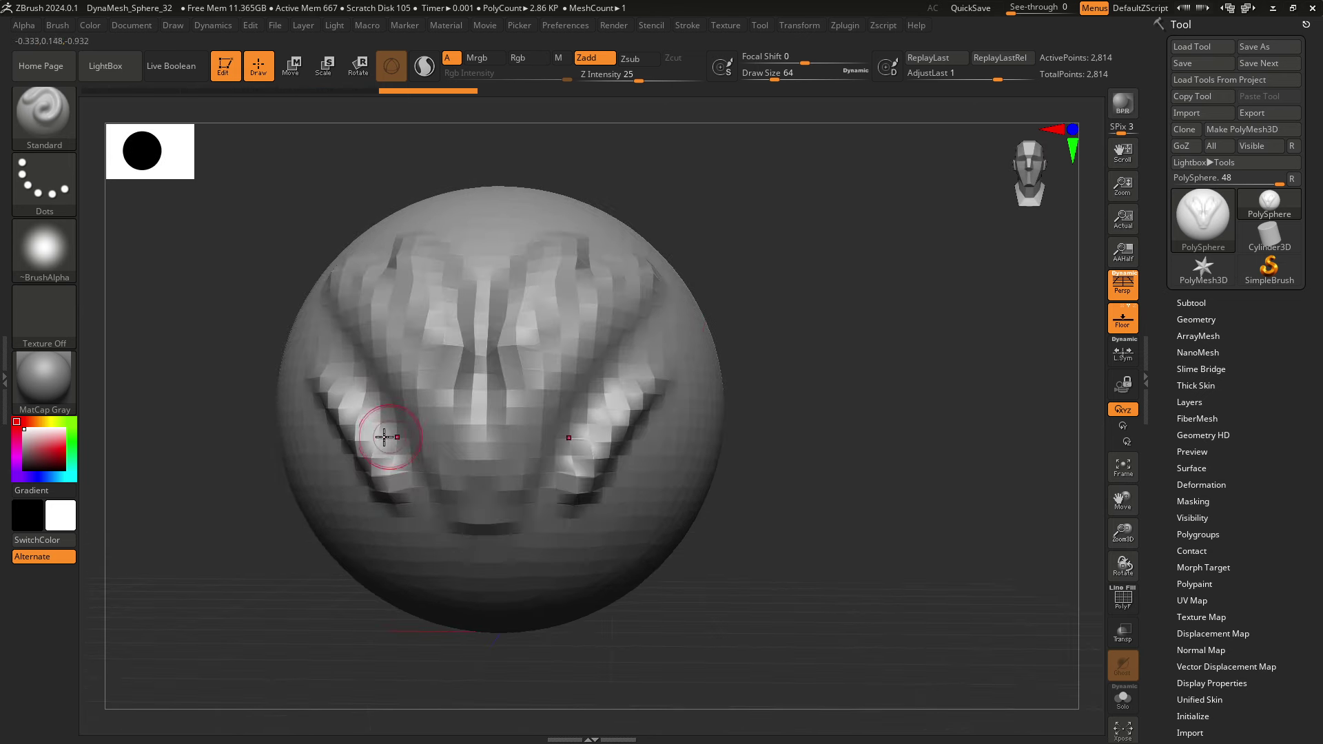
key("ctrl")
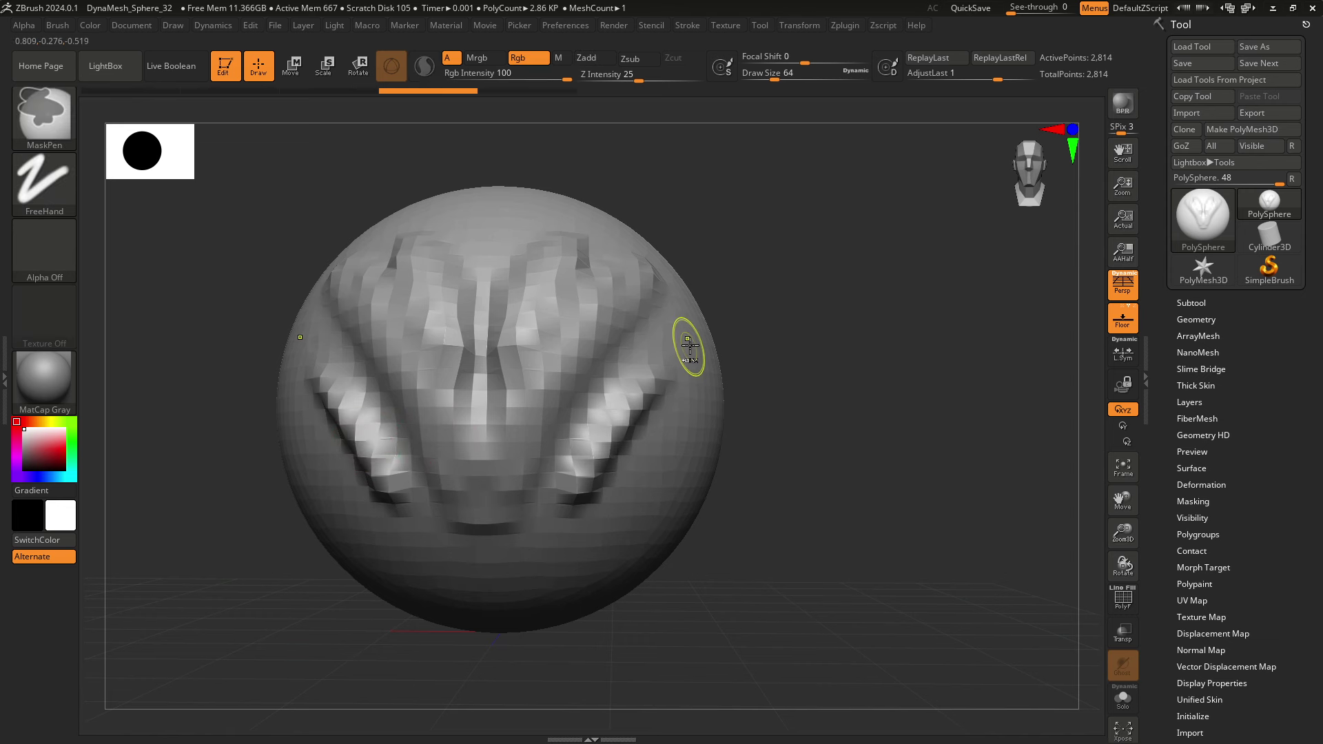
key("ctrl+z")
key("ctrl+z")
key("ctrl+z")
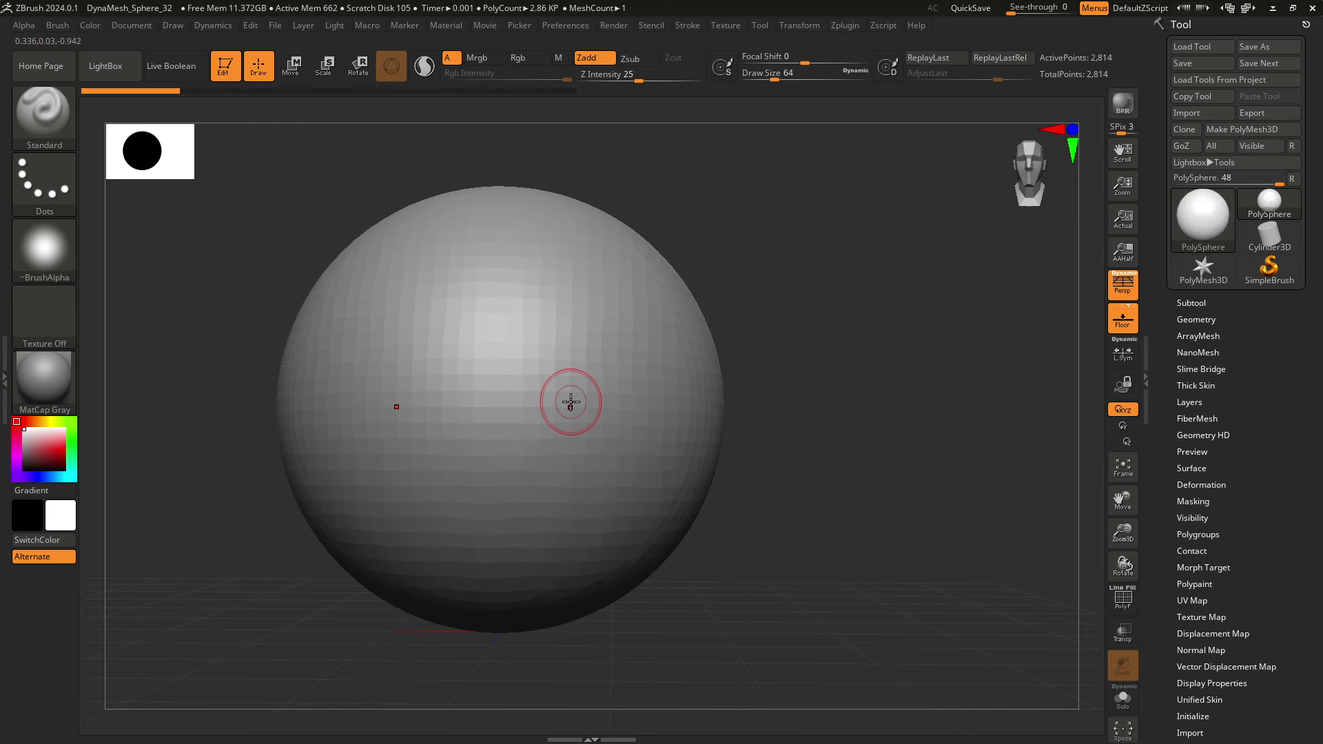
- Sculpt three trial strokes on the sphere, undoing each one
left_click_drag(572, 402, 575, 395)
key("ctrl+z")
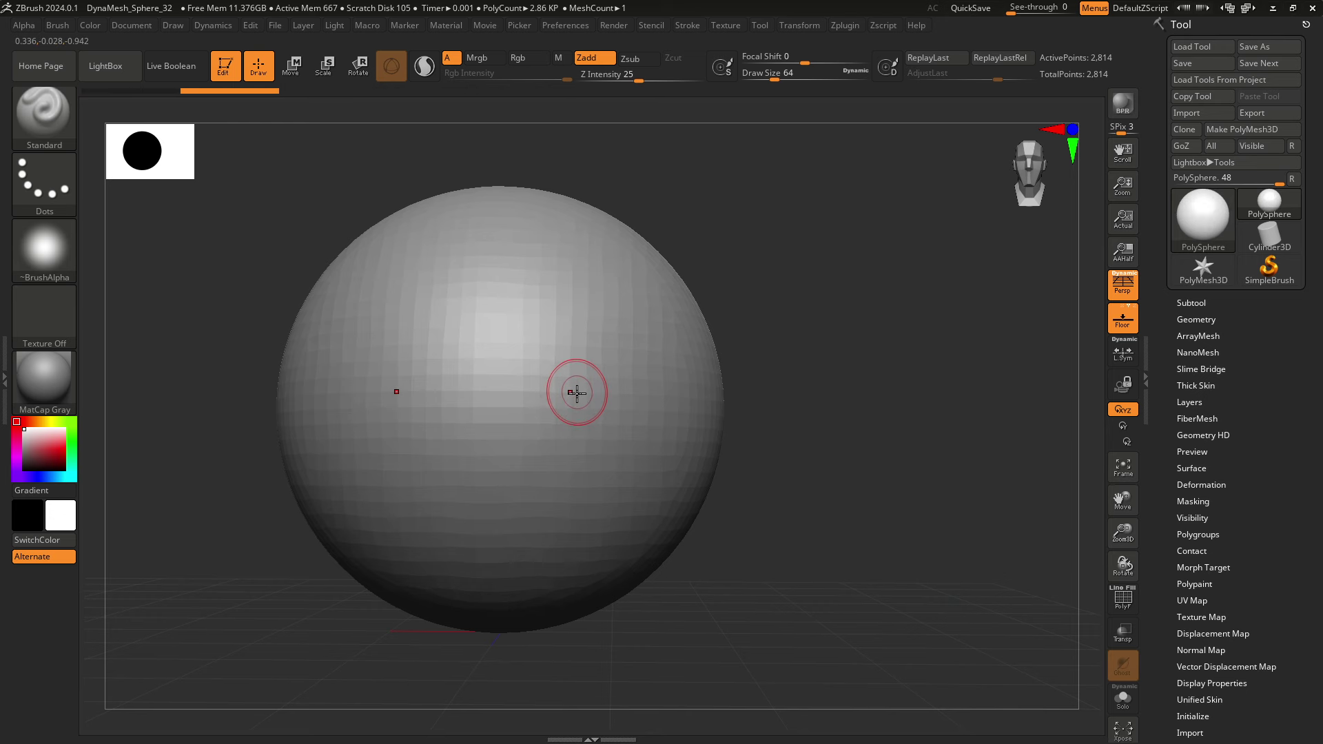
left_click_drag(591, 333, 481, 464)
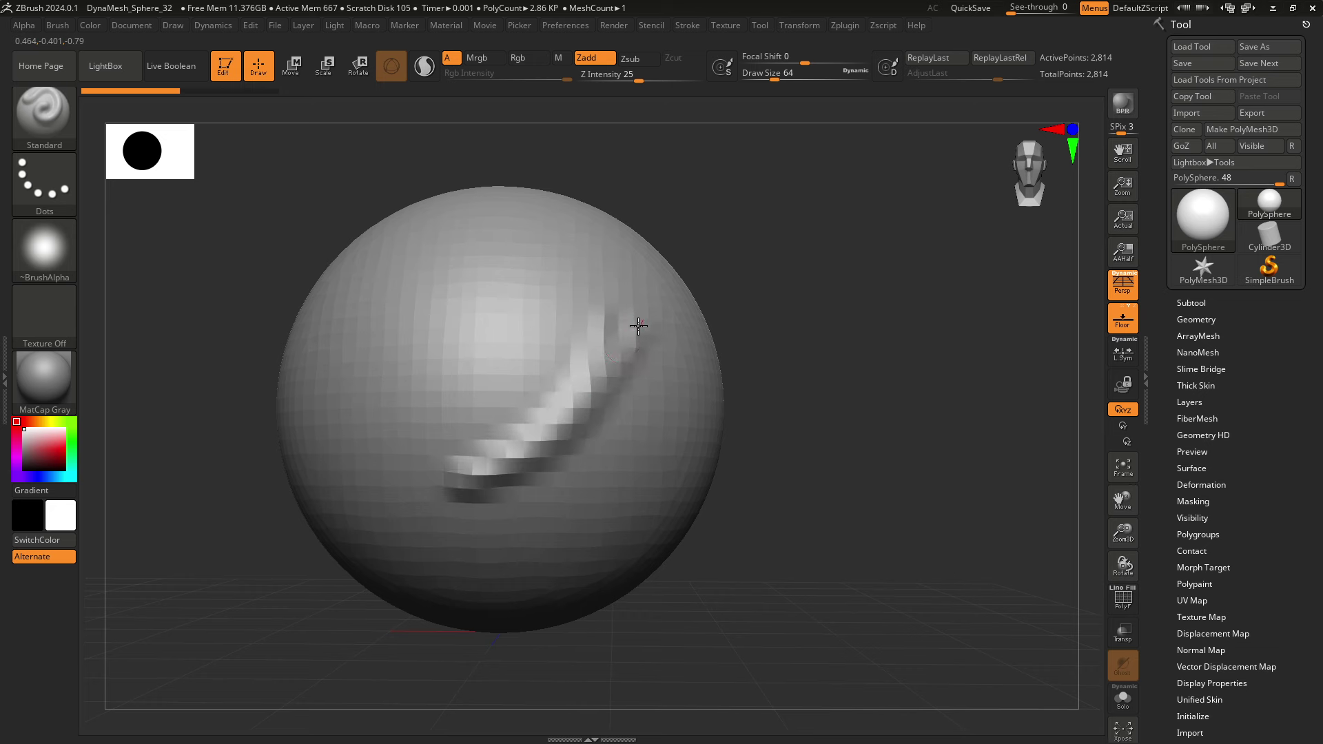
key("ctrl+z")
left_click_drag(421, 338, 473, 519)
key("ctrl+z")
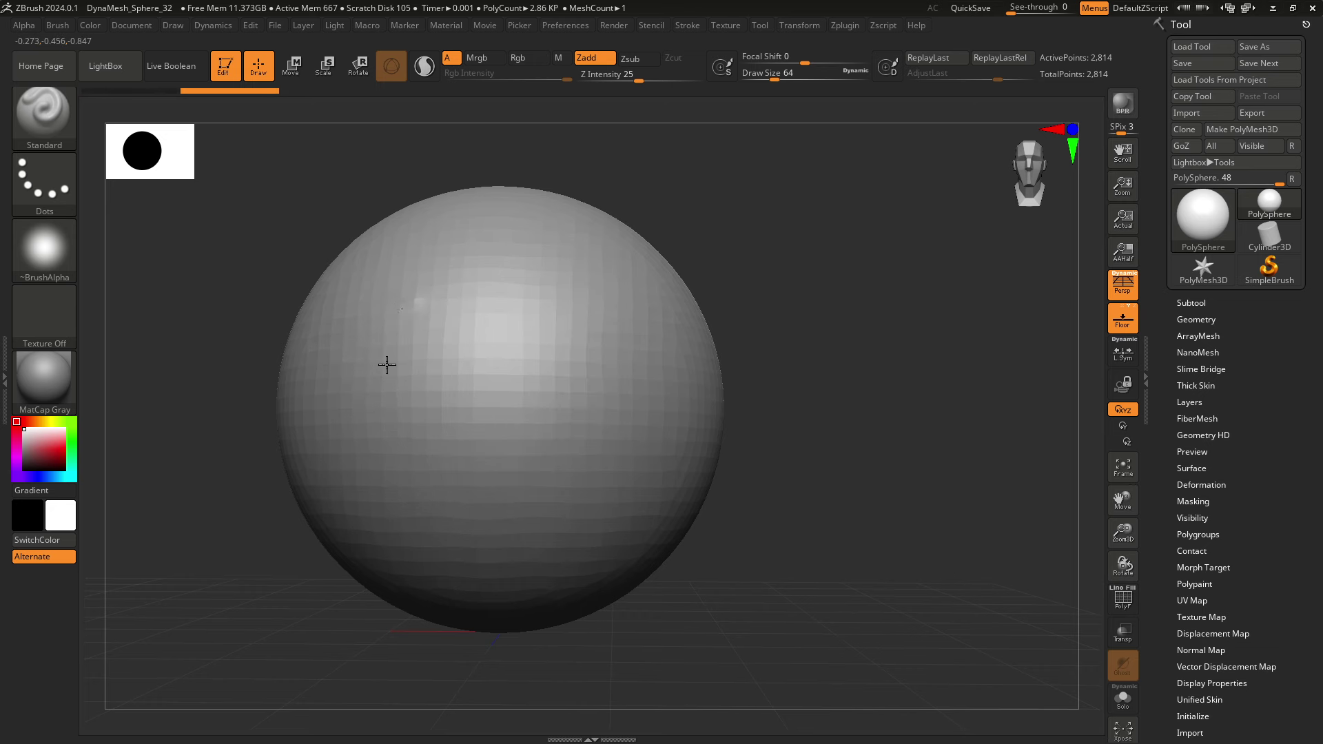
- Sculpt vertical ridges and a curved ridge across the sphere's front, then orbit to inspect
mouse_move(383, 366)
left_mouse_down()
mouse_move(462, 439)
mouse_move(549, 364)
left_mouse_up()
mouse_move(759, 307)
left_mouse_down()
mouse_move(700, 296)
mouse_move(641, 366)
left_mouse_up()
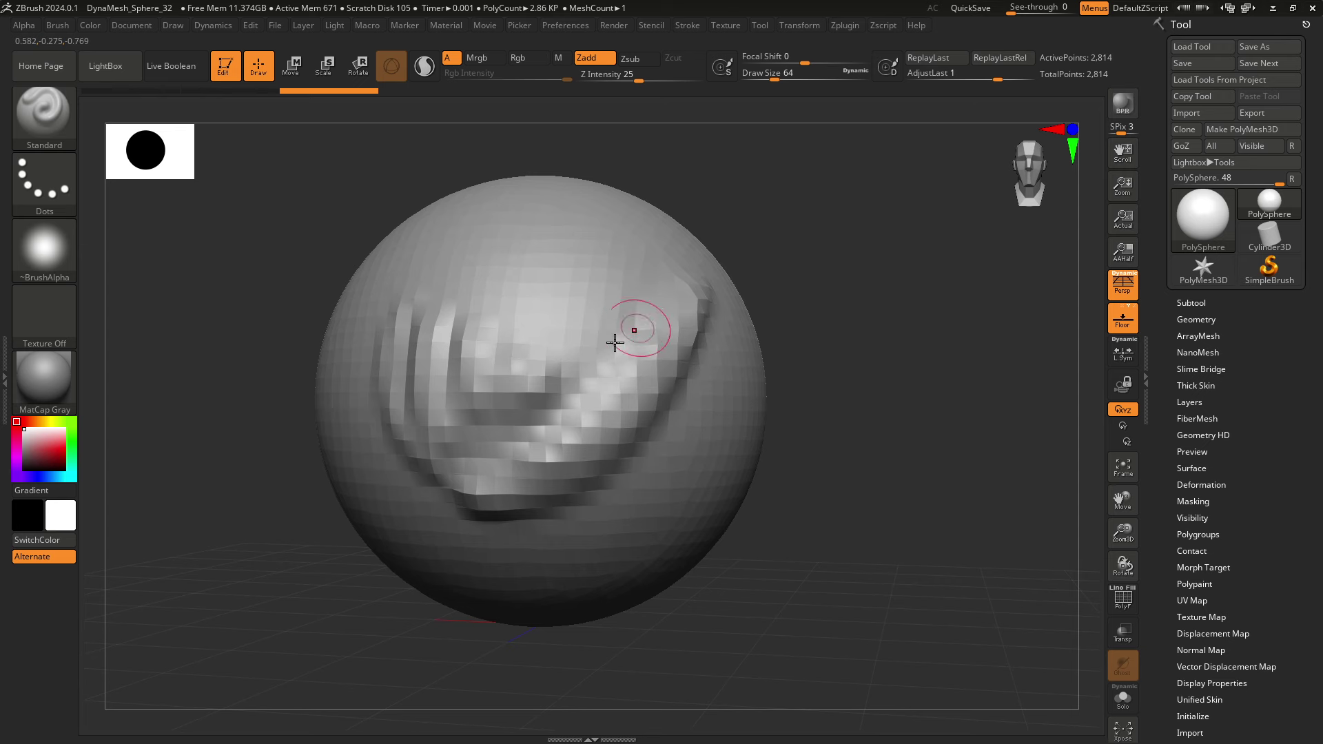
left_click_drag(763, 242, 731, 276)
mouse_move(789, 236)
left_mouse_down()
mouse_move(800, 255)
mouse_move(881, 257)
left_mouse_up()
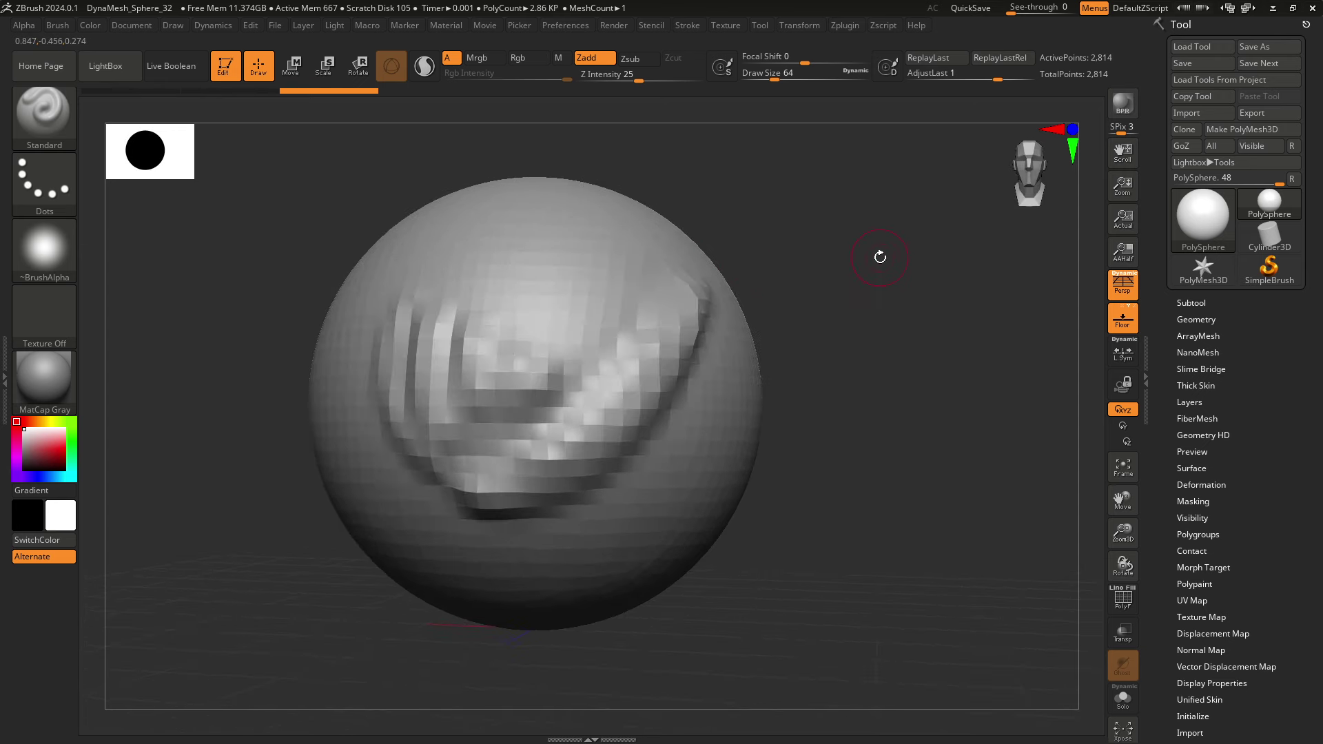
left_click_drag(863, 319, 854, 331)
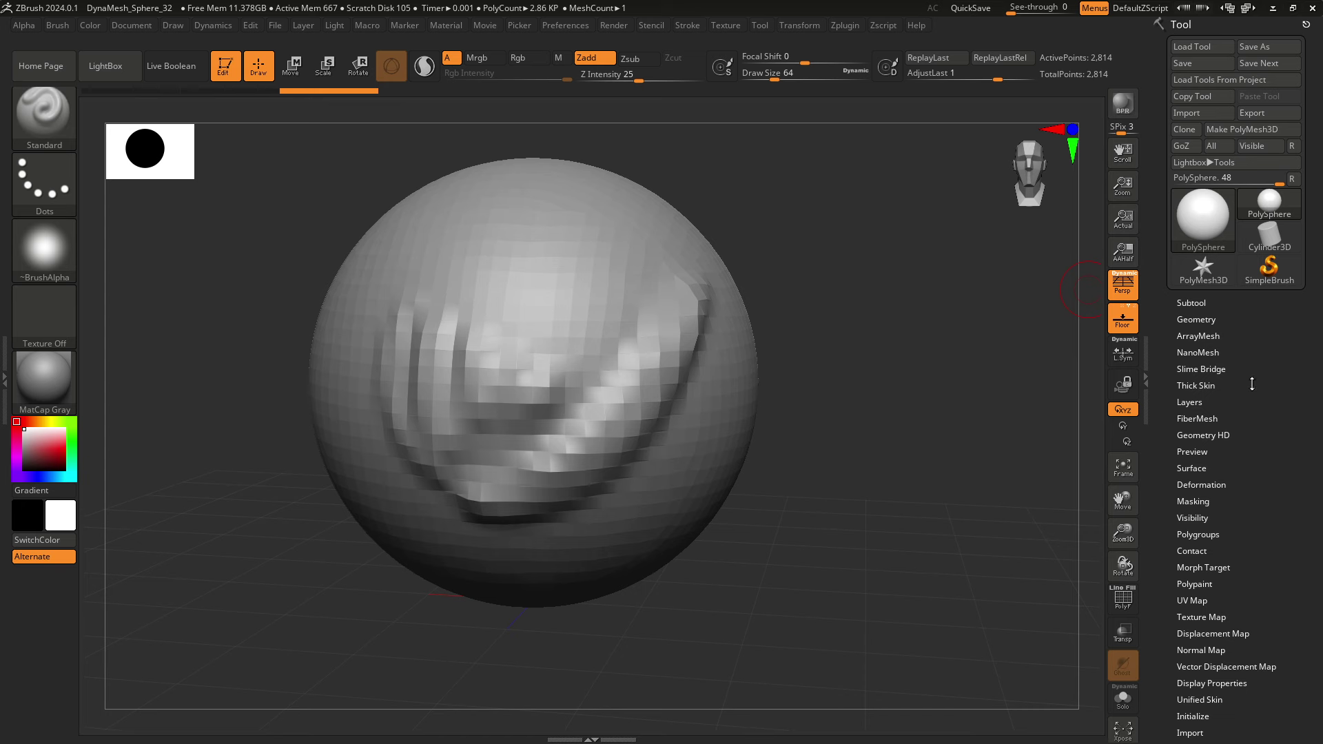
- Expand Tool > Geometry, try one Divide, and undo it to keep 2,814 points
left_click(1201, 319)
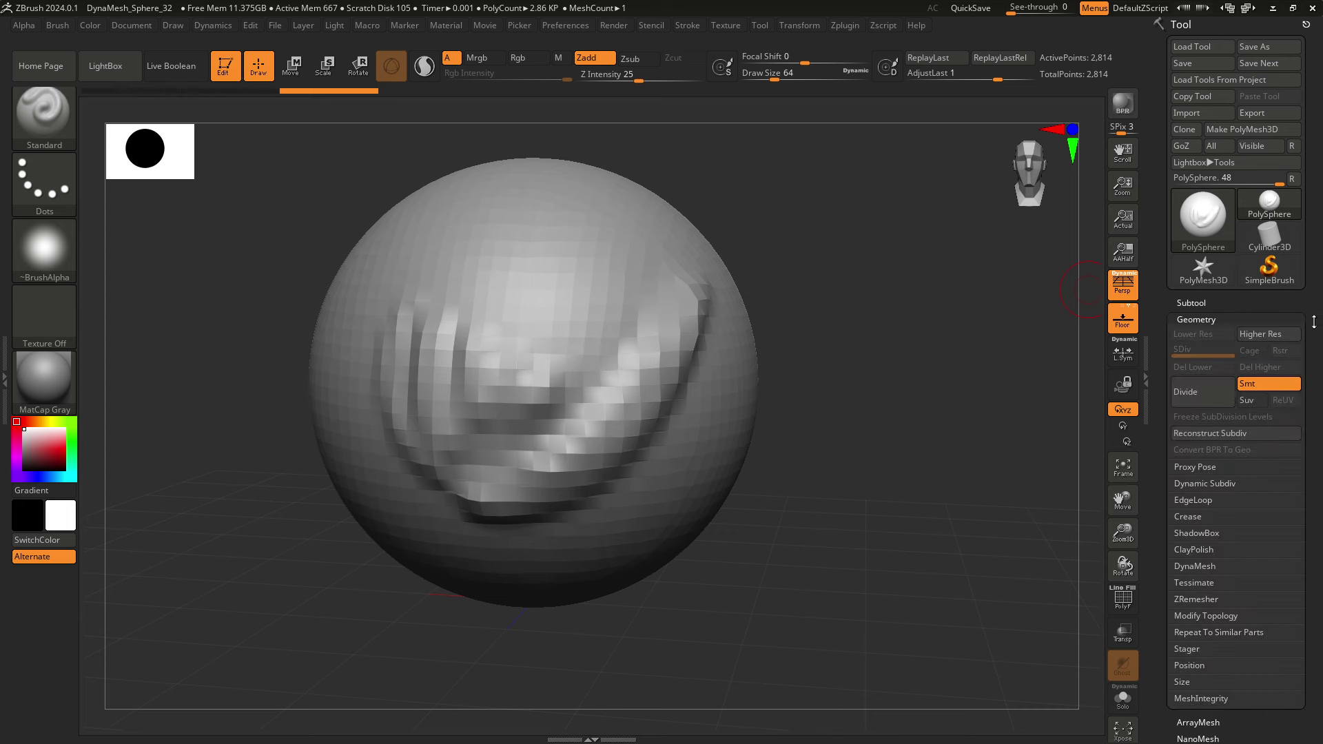
scroll(1288, 349, "down", 3)
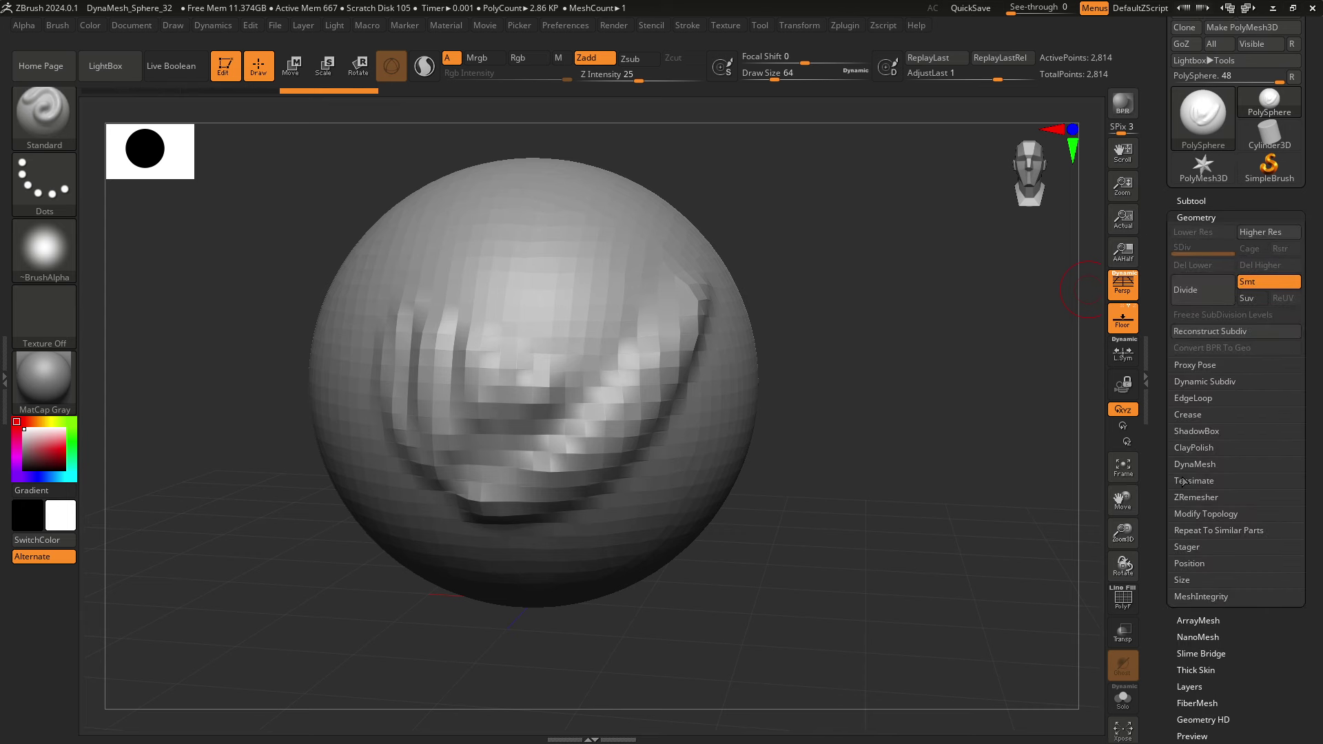
left_click(1197, 289)
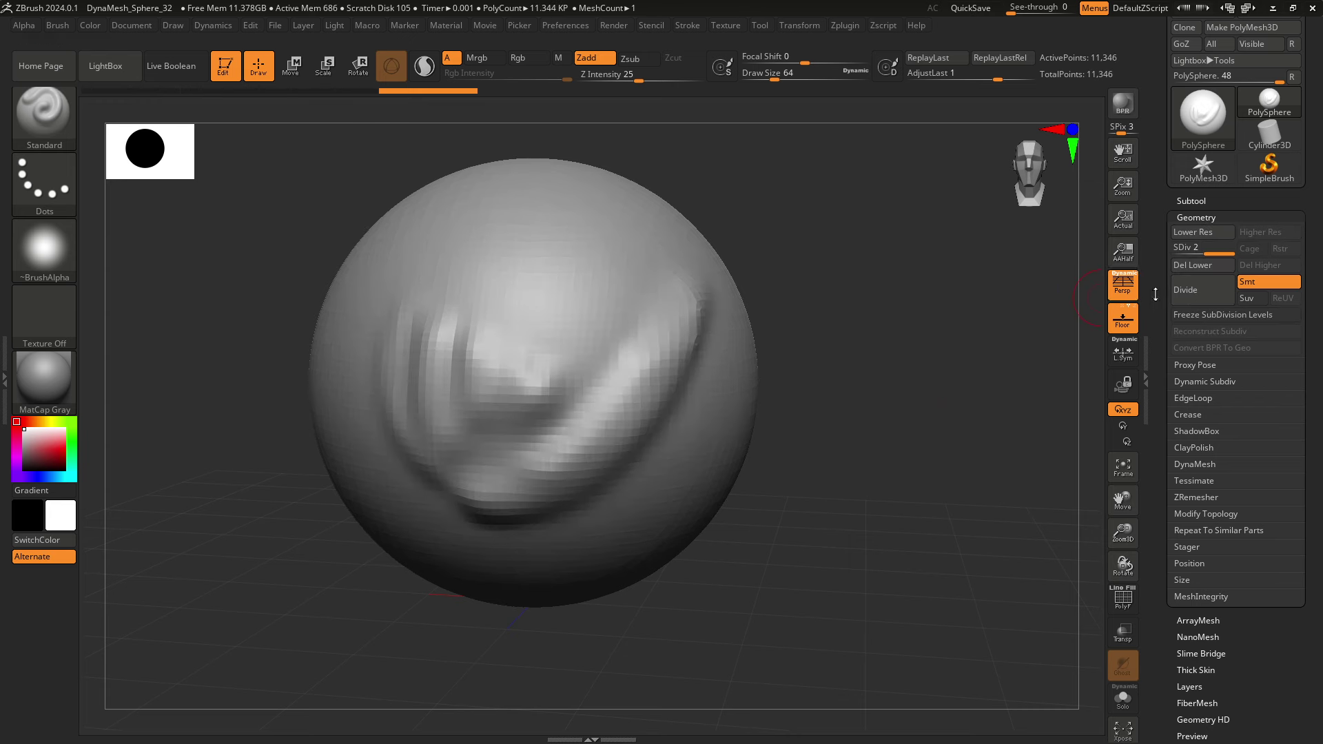
key("ctrl+z")
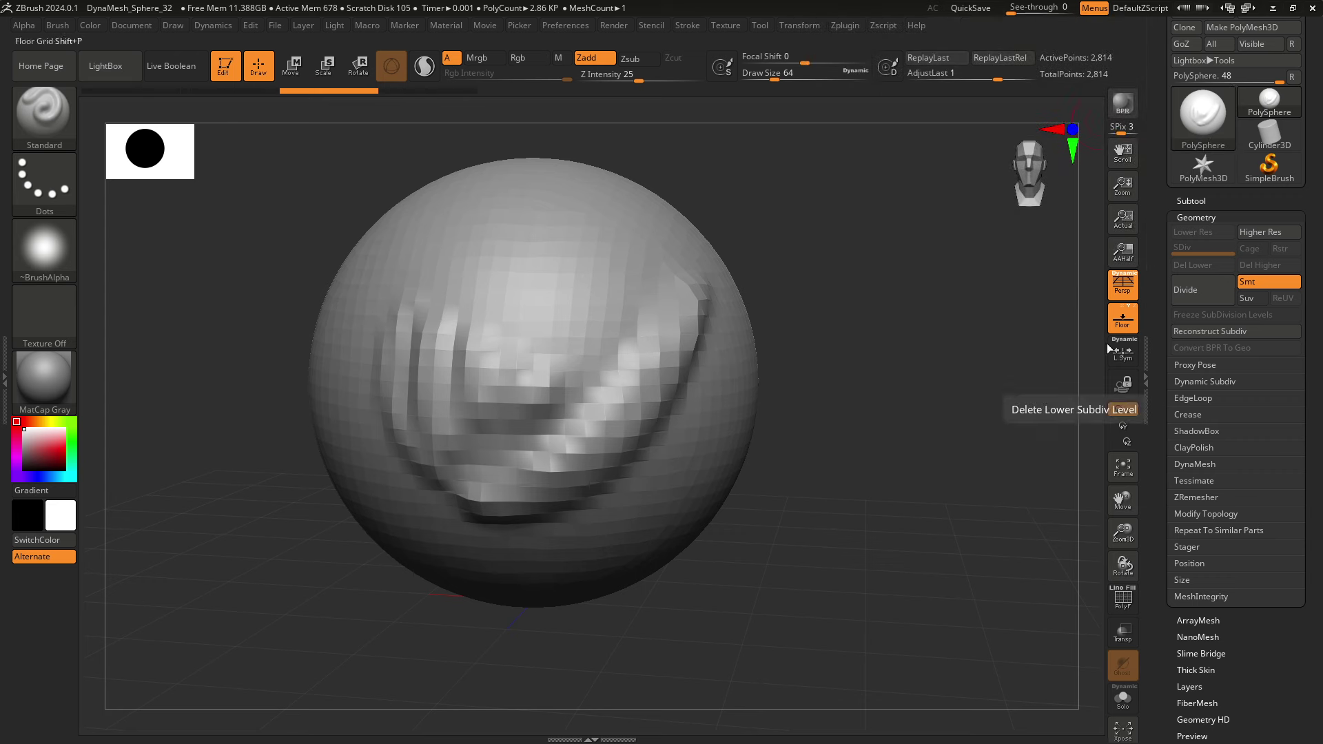
- Subdivide the sphere to SDiv 3 (45,378 points) and sculpt a raised ridge across it
left_click(1195, 293)
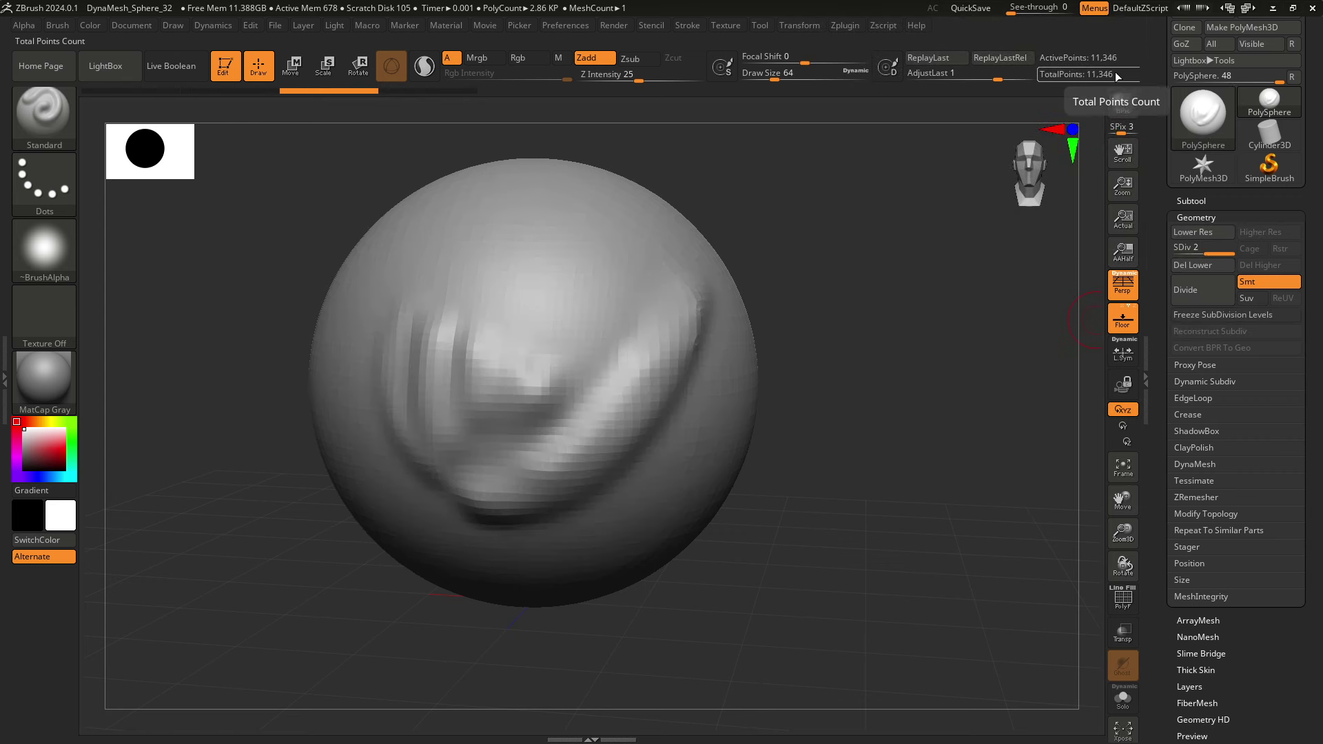
mouse_move(1203, 116)
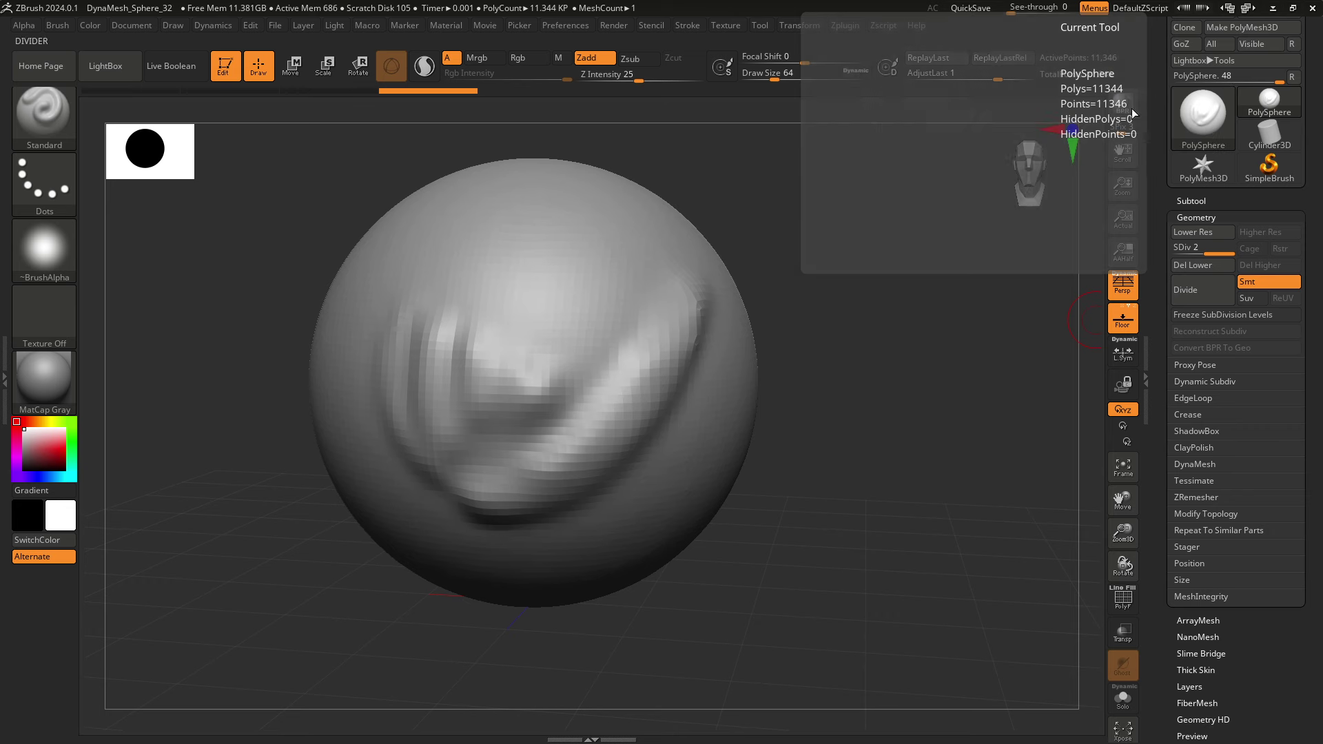
left_click_drag(780, 287, 738, 297)
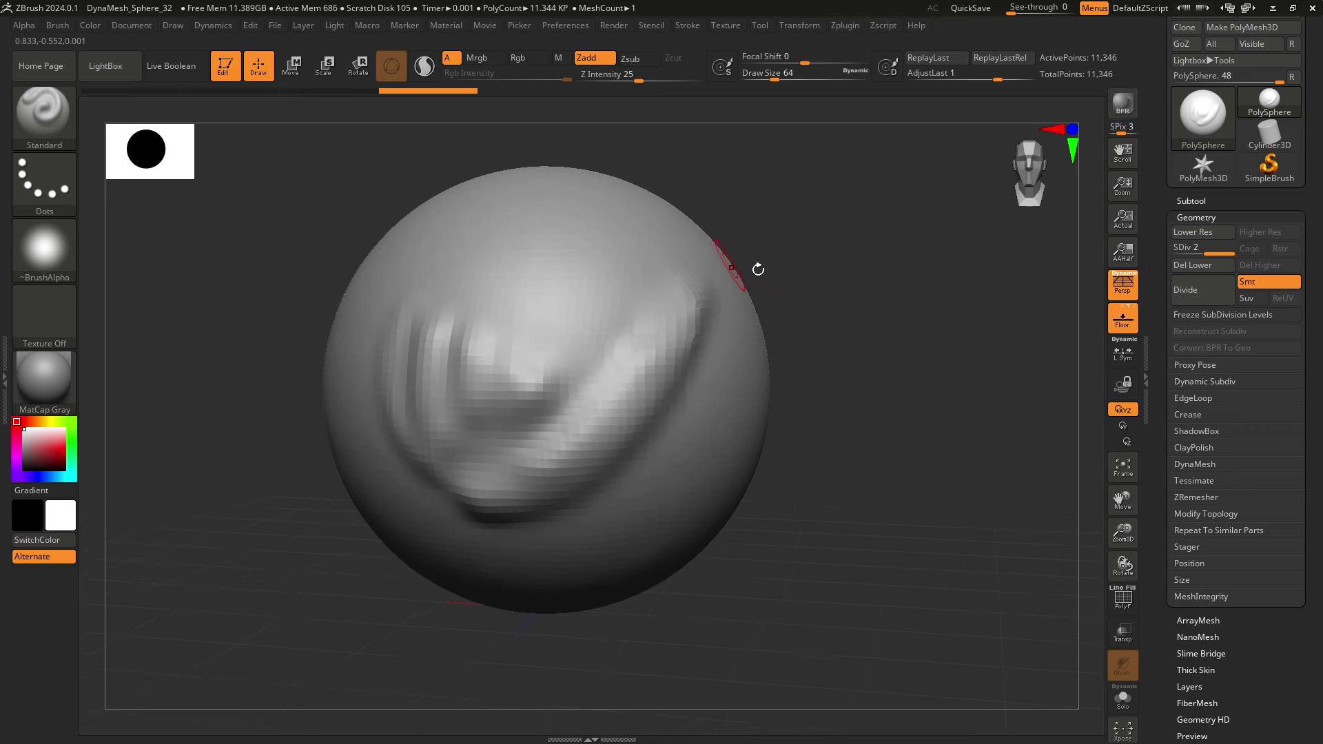
scroll(806, 248, "up", 3)
mouse_move(686, 261)
left_mouse_down()
mouse_move(635, 275)
mouse_move(523, 402)
left_mouse_up()
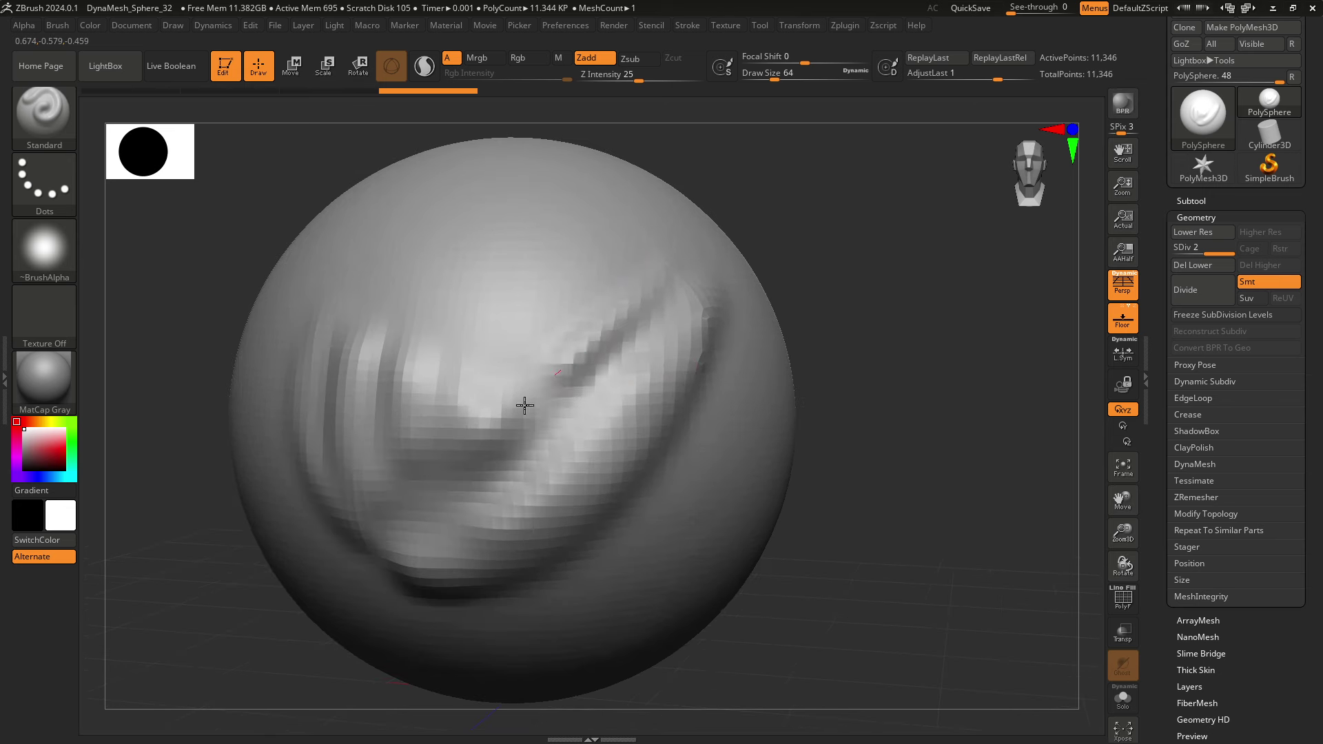
mouse_move(629, 260)
left_mouse_down("shift")
mouse_move(644, 250)
mouse_move(560, 346)
mouse_move(639, 319)
mouse_move(526, 342)
mouse_move(597, 237)
mouse_move(546, 260)
left_mouse_up("shift")
key("ctrl+z")
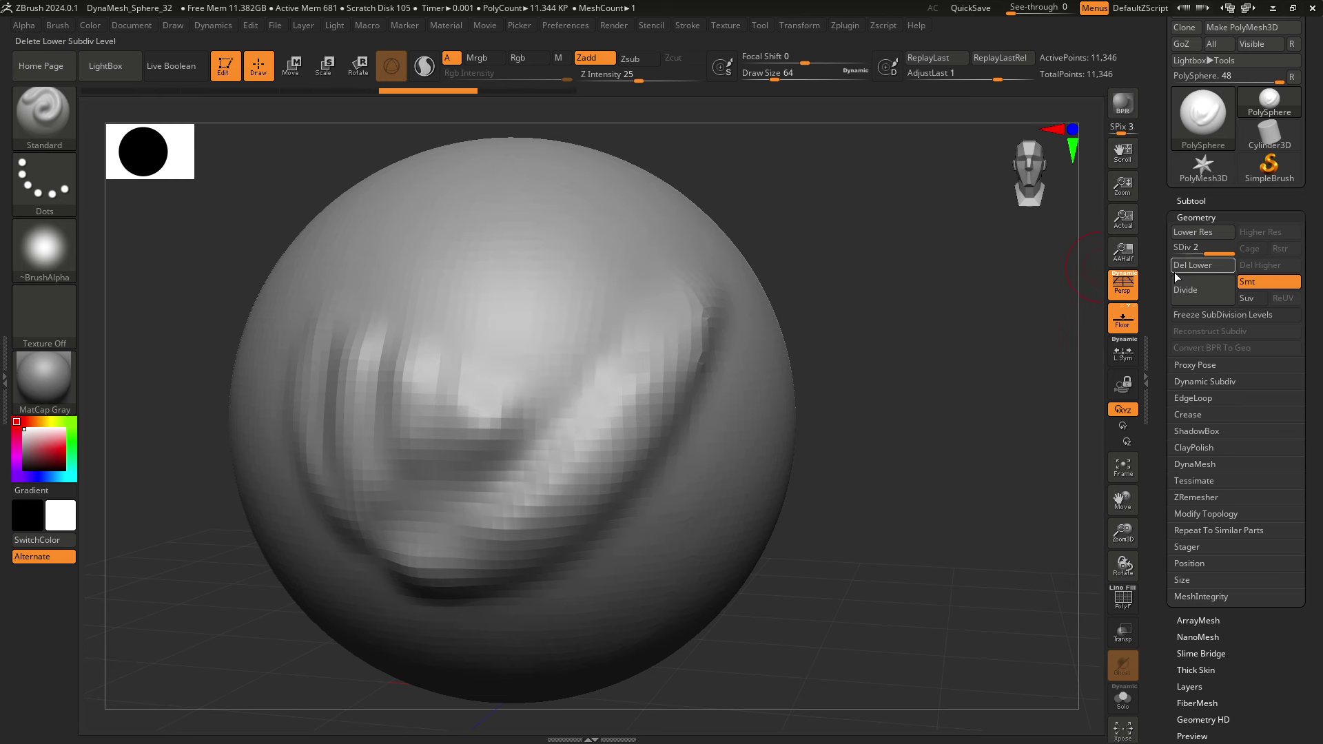
left_click(1200, 290)
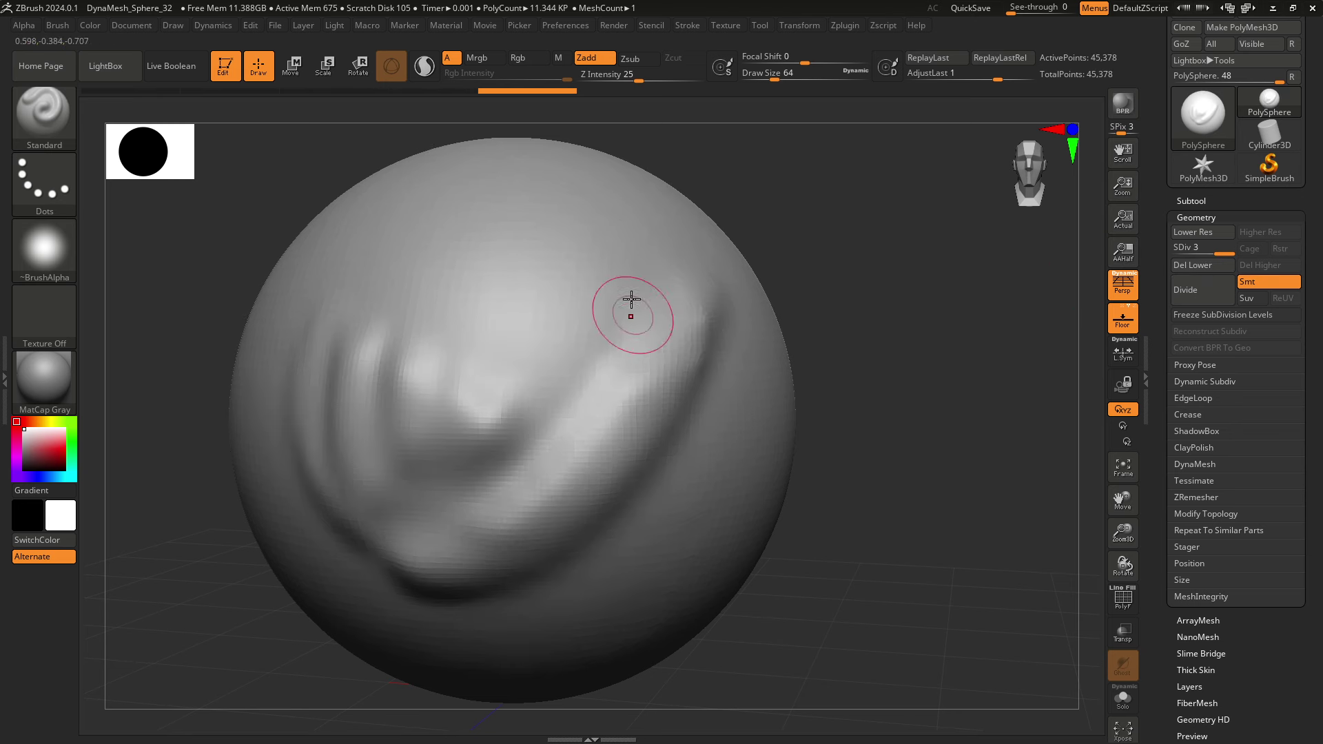
mouse_move(589, 294)
left_mouse_down()
mouse_move(644, 236)
mouse_move(623, 224)
mouse_move(458, 349)
mouse_move(497, 284)
left_mouse_up()
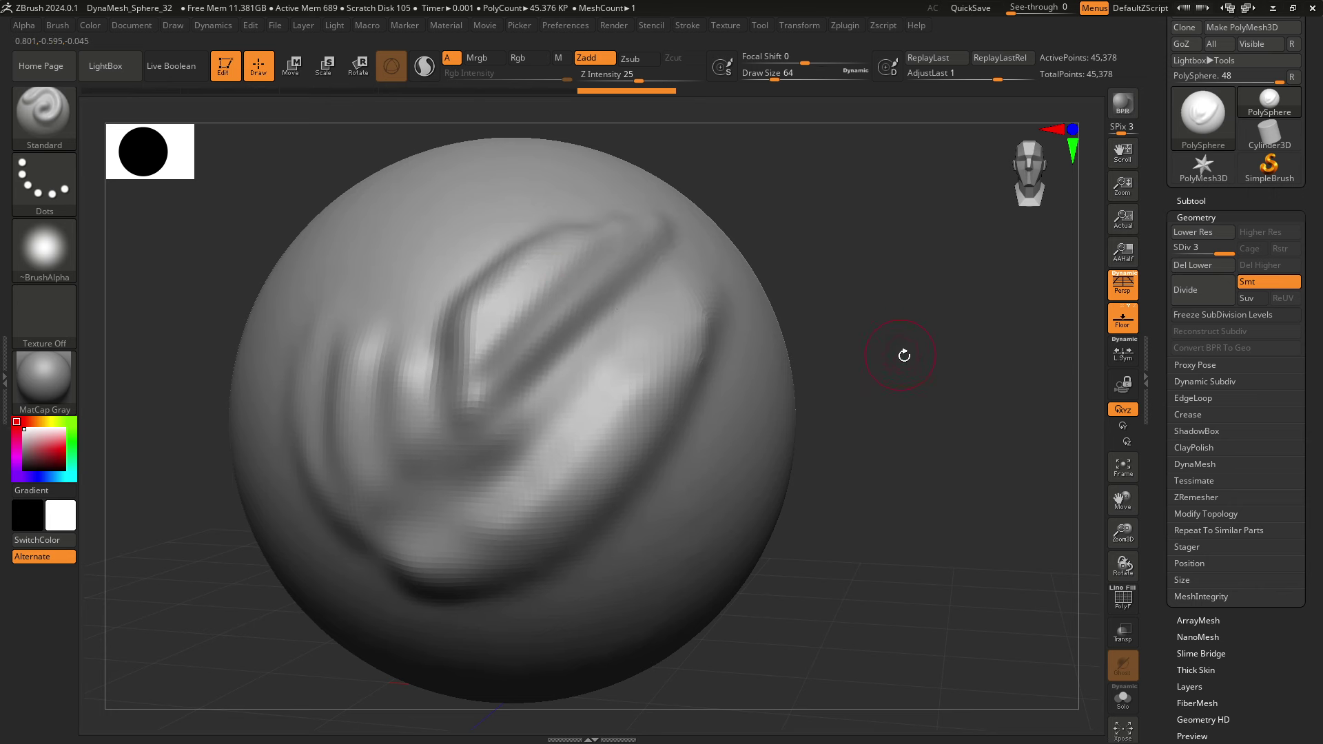
- Frame the sphere and raise the brush Draw Size to about 116, nudging it with the bracket keys
mouse_move(904, 355)
left_mouse_down("ctrl+alt")
mouse_move(903, 326)
mouse_move(792, 361)
left_mouse_up("ctrl+alt")
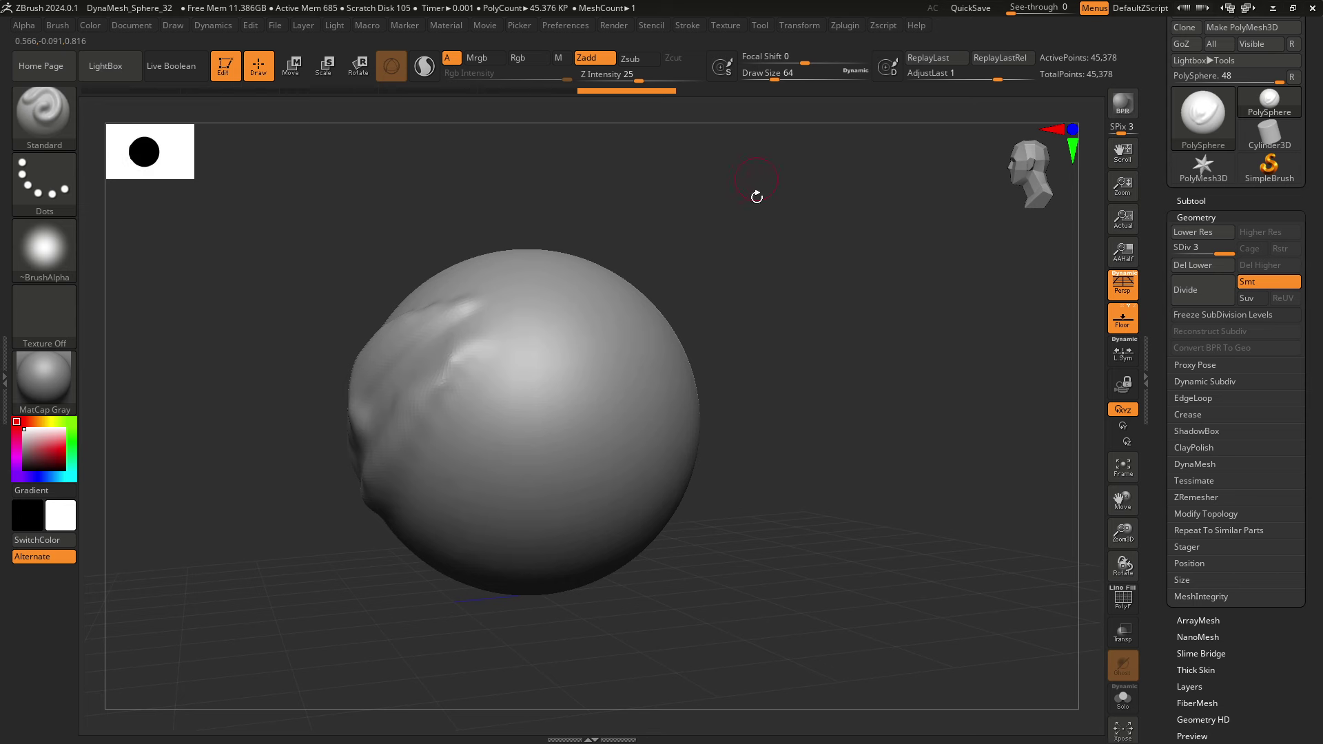
mouse_move(781, 299)
left_mouse_down("ctrl+alt")
mouse_move(936, 225)
mouse_move(896, 234)
left_mouse_up("ctrl+alt")
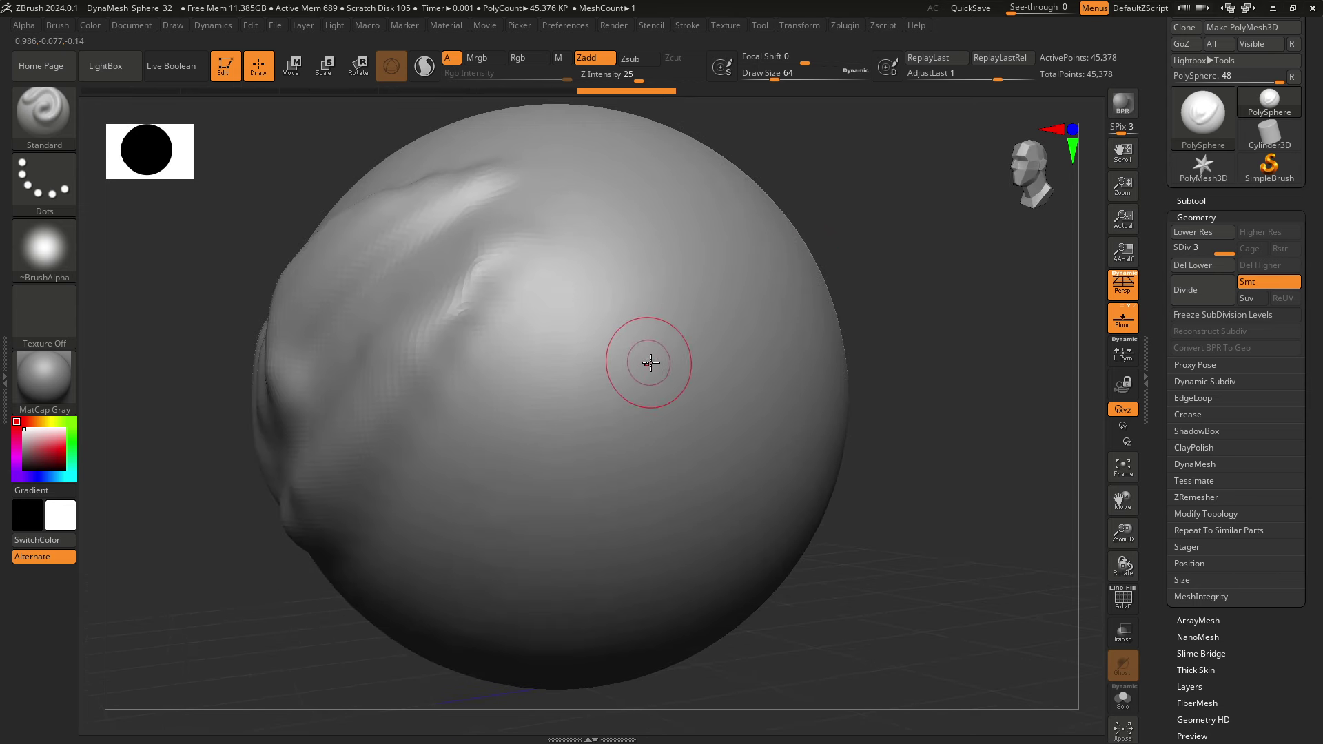
key("s")
left_click_drag(651, 363, 662, 363)
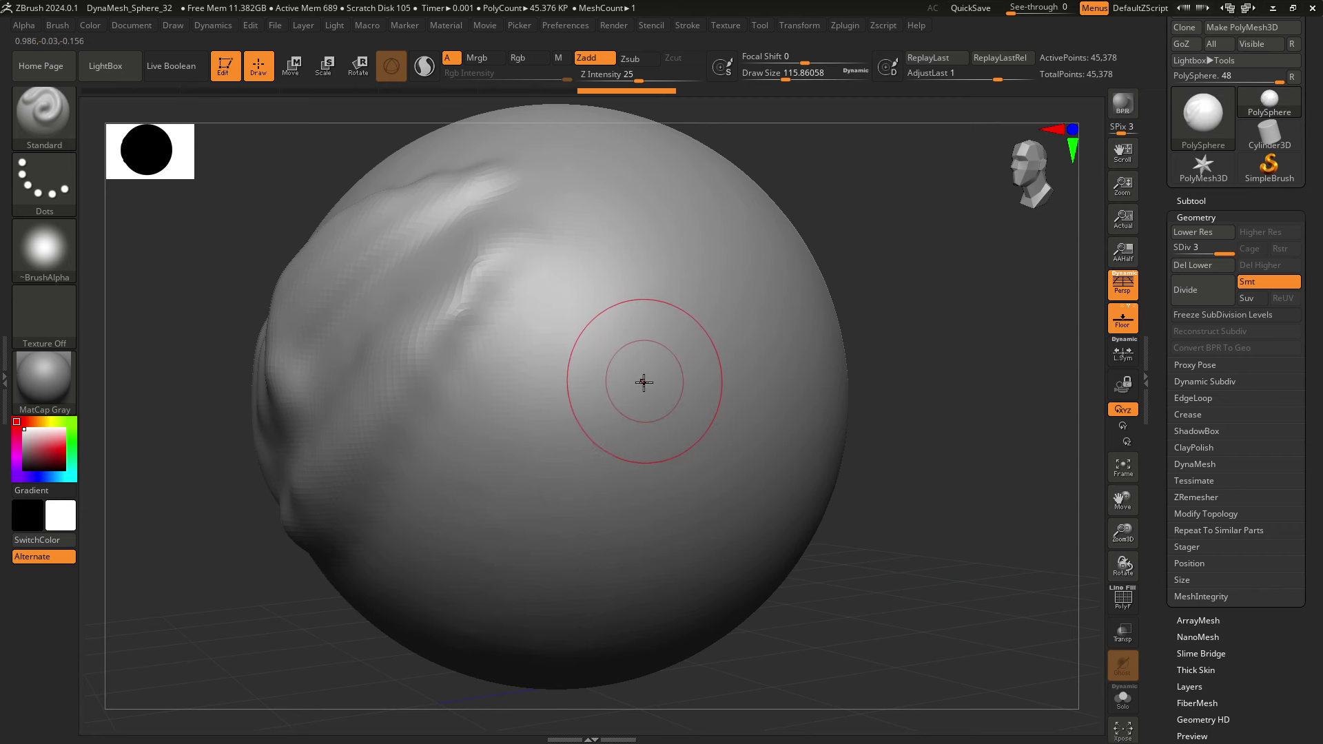
key("bracketleft")
key("bracketleft")
key("bracketleft")
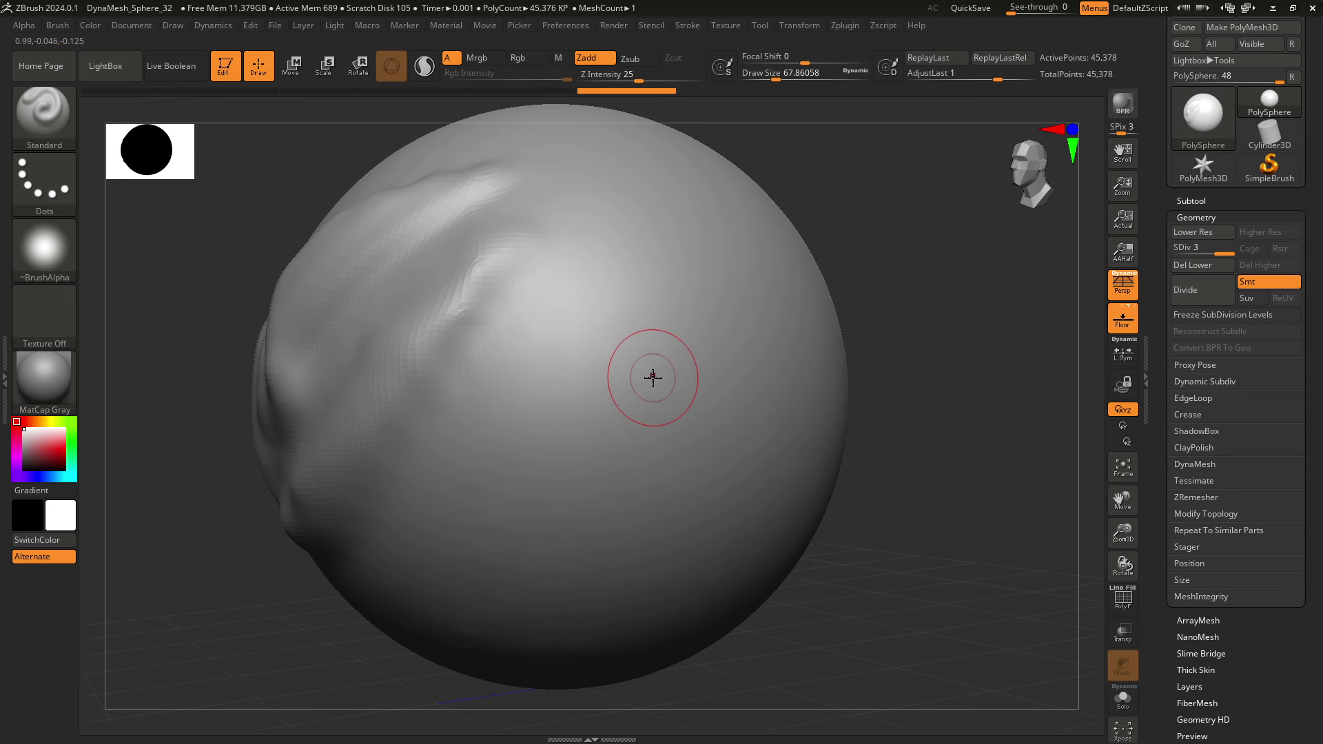
key("bracketright")
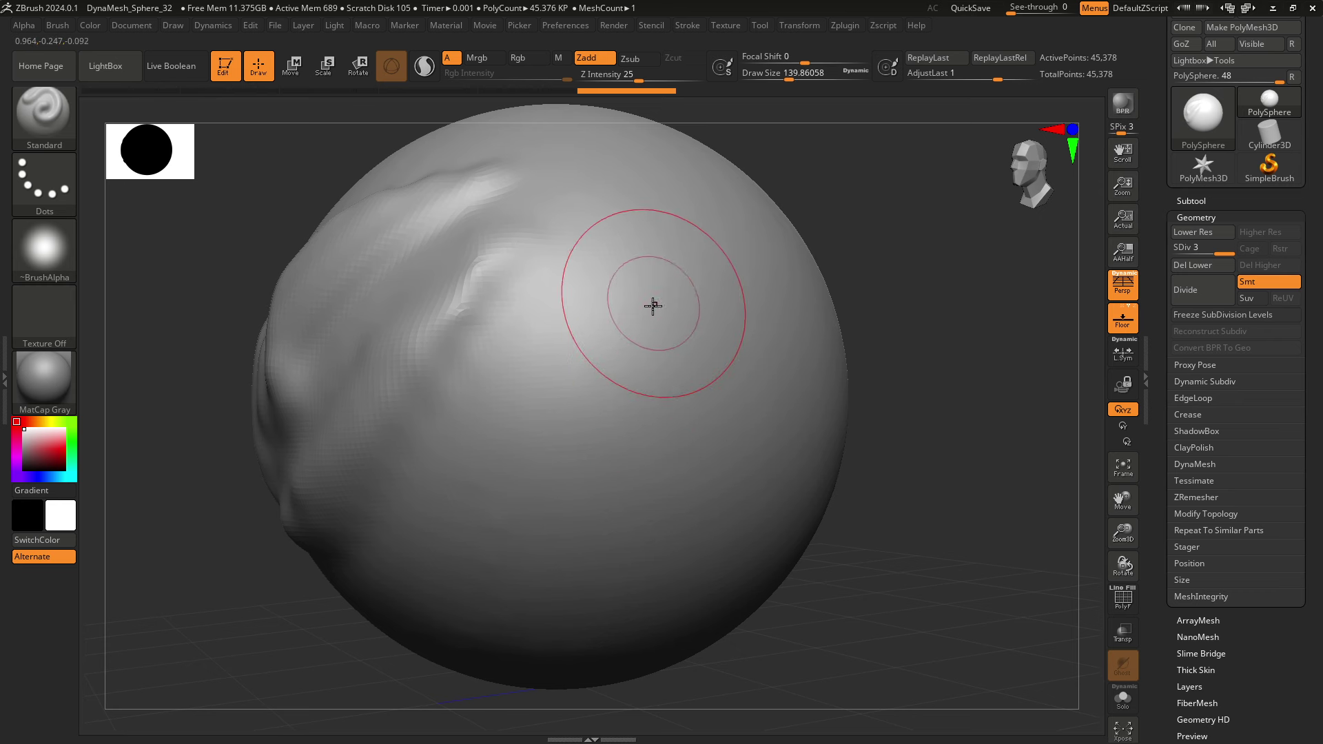
key("bracketleft")
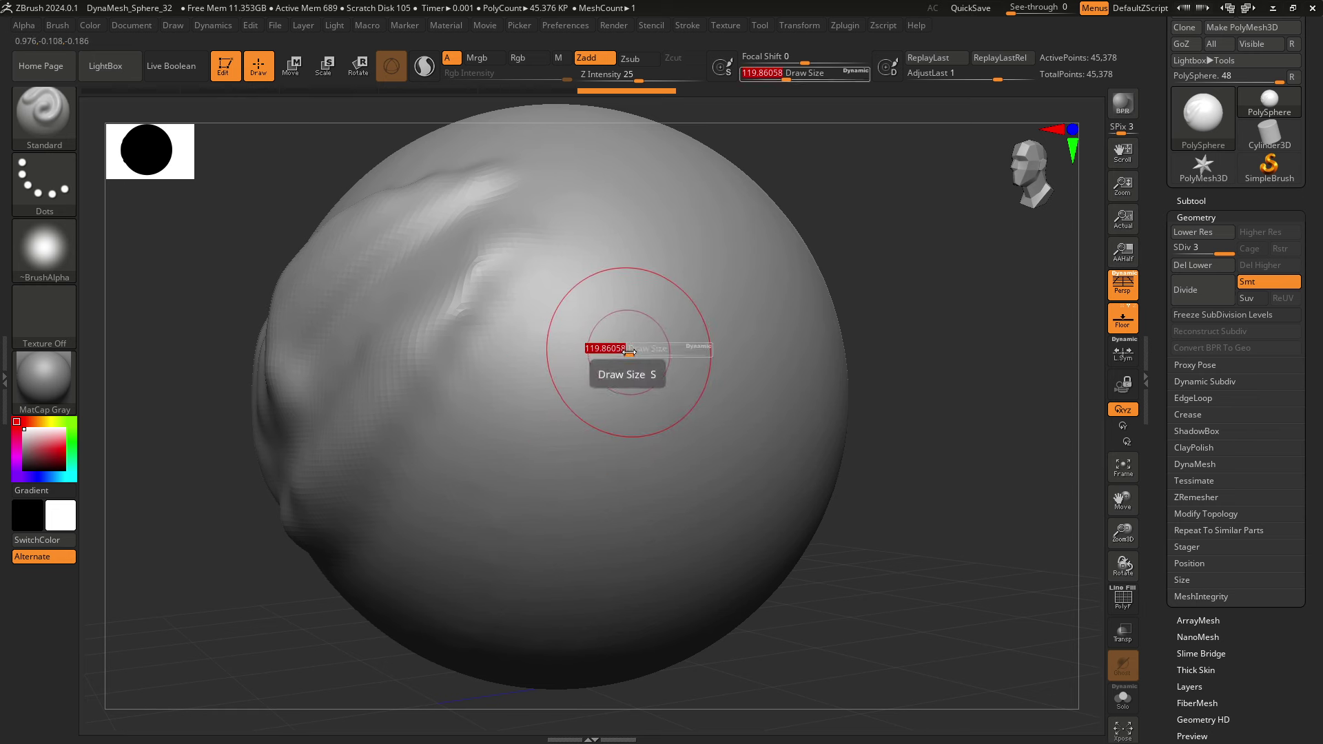
mouse_move(629, 353)
left_mouse_down()
mouse_move(655, 356)
mouse_move(607, 364)
left_mouse_up()
- Settle the Draw Size at about 132 after trying 124 and 62
right_click(602, 358)
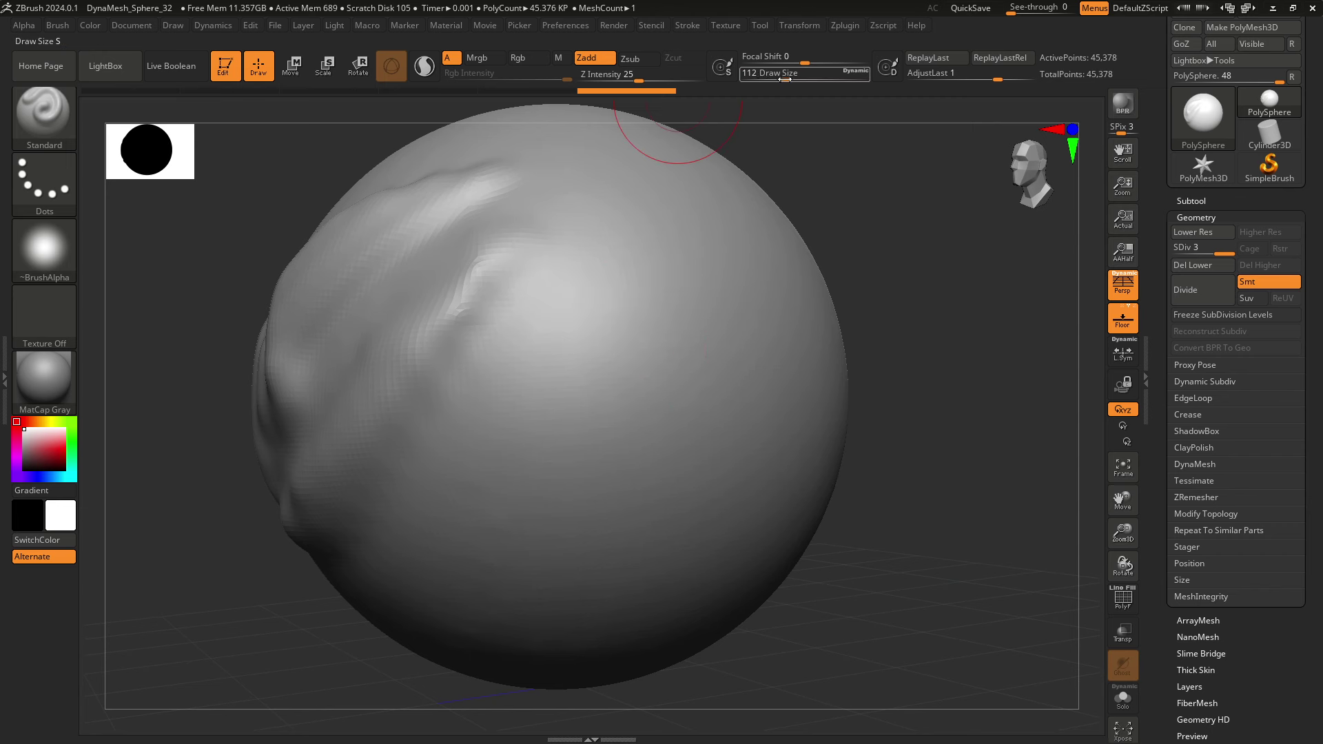
left_click_drag(784, 79, 787, 80)
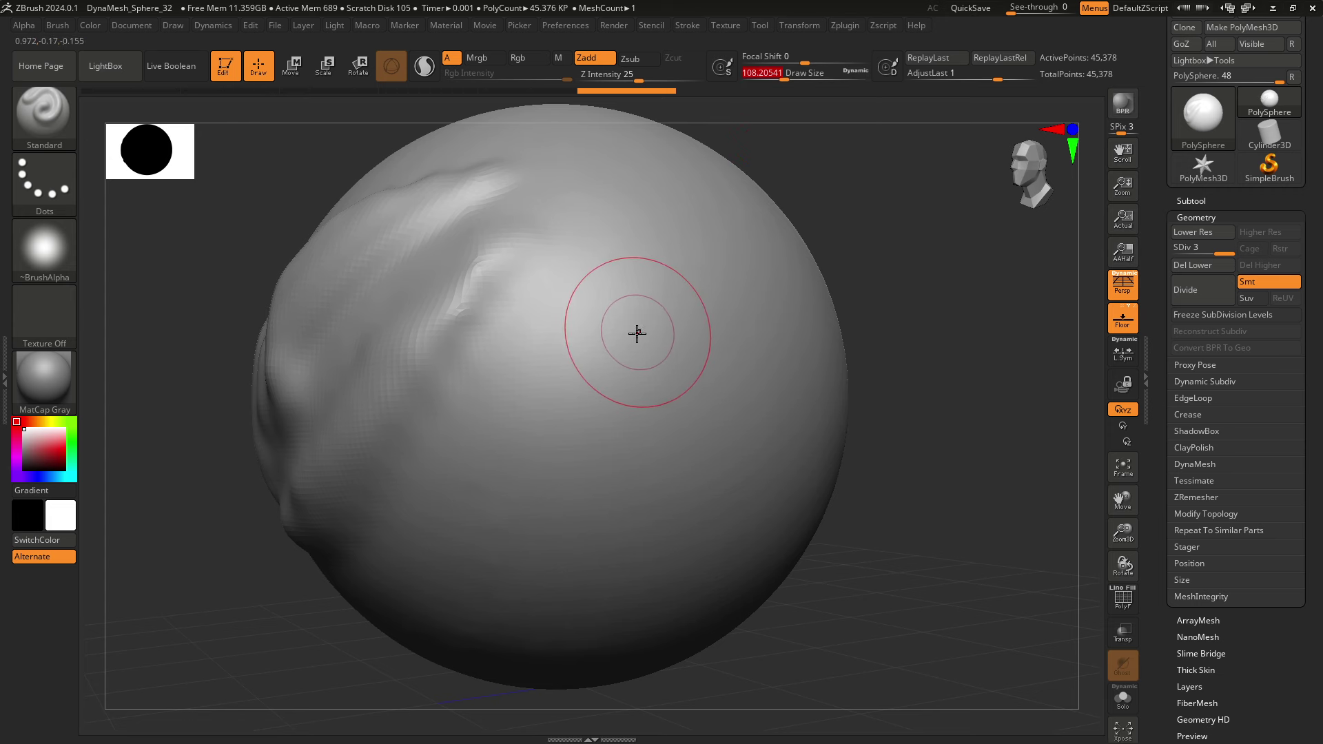
key("space")
left_click_drag(633, 342, 646, 339)
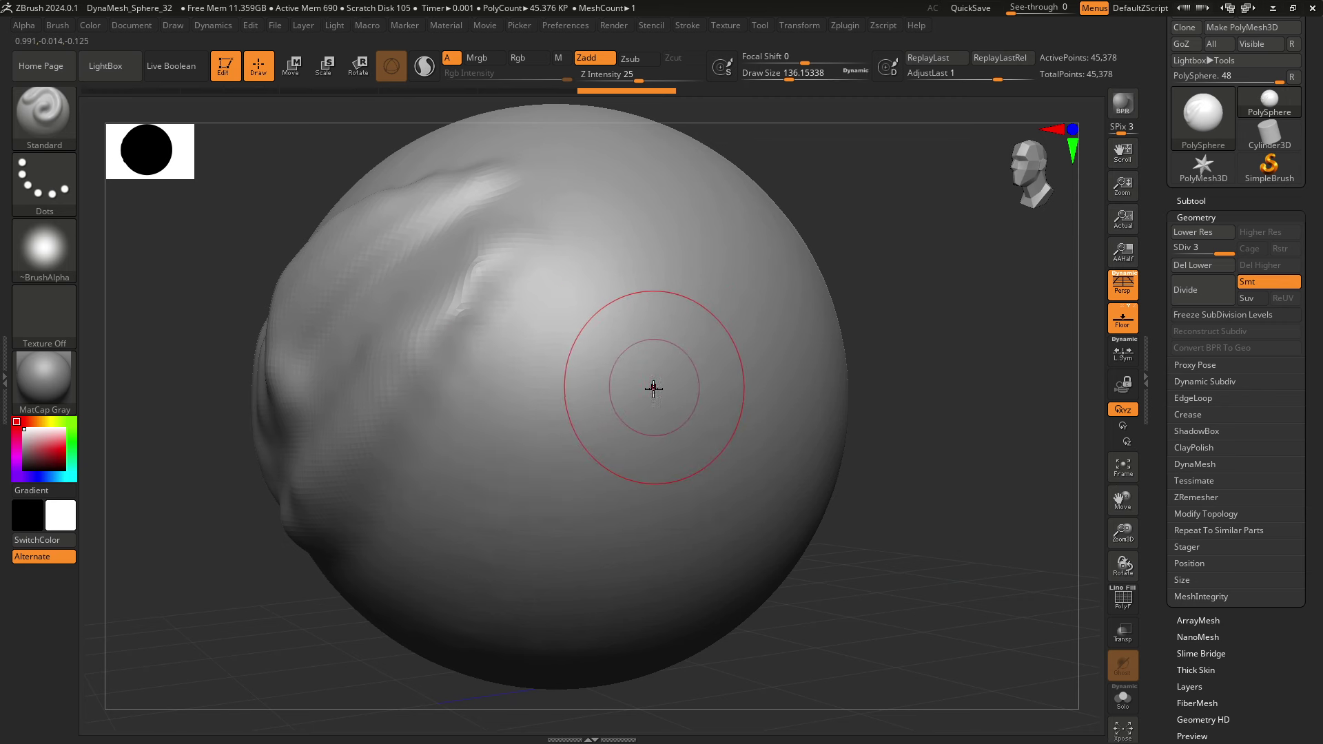
key("s")
left_click_drag(650, 393, 631, 394)
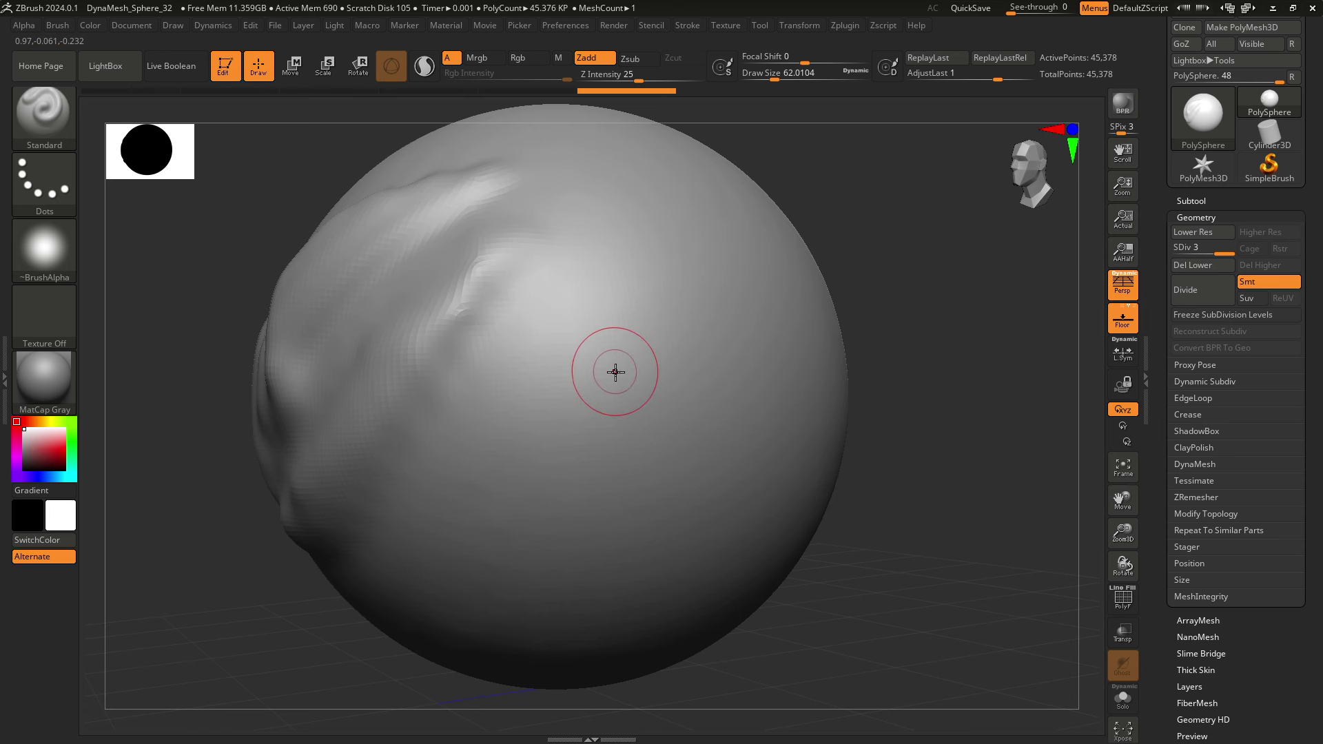
key("s")
left_click_drag(615, 372, 634, 372)
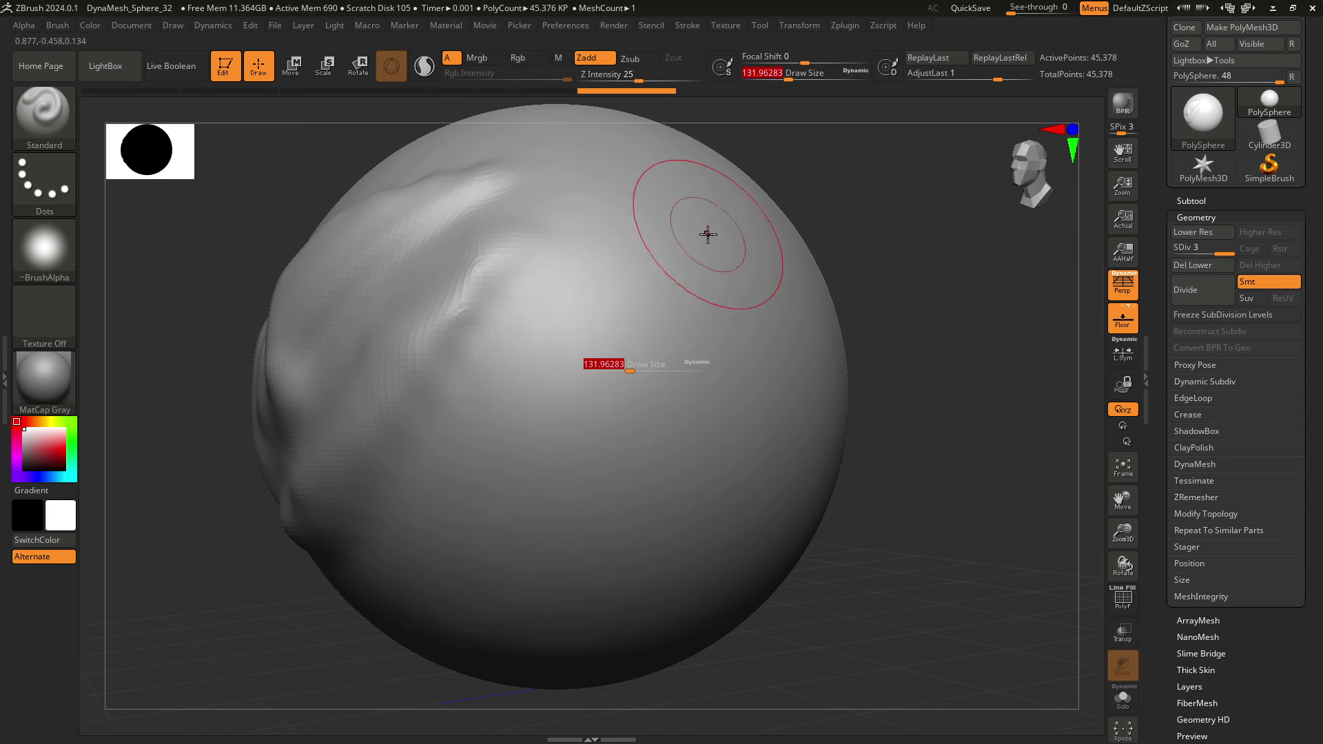
- Sculpt three diagonal ridges running down-left across the sphere
mouse_move(708, 235)
left_mouse_down()
mouse_move(502, 428)
mouse_move(416, 666)
left_mouse_up()
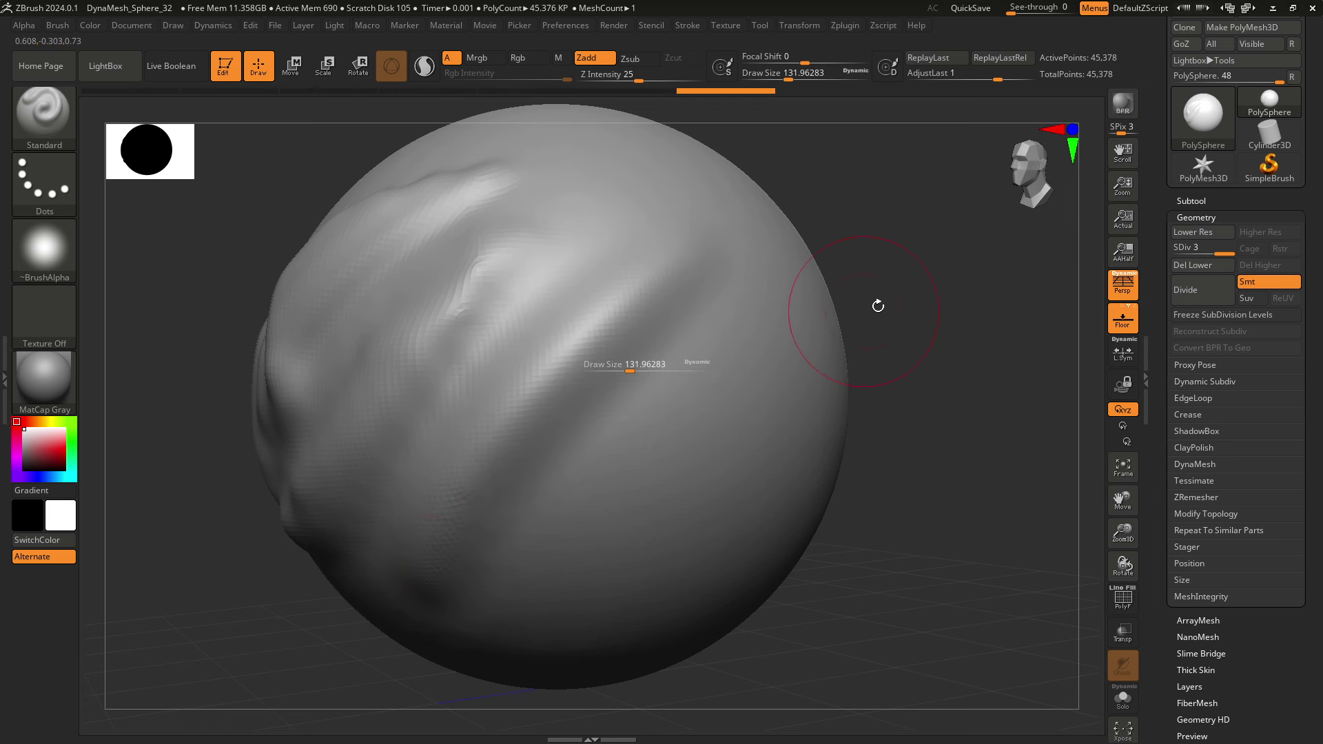
left_click_drag(878, 305, 863, 280)
mouse_move(738, 225)
left_mouse_down()
mouse_move(582, 348)
mouse_move(517, 441)
left_mouse_up()
mouse_move(842, 246)
left_mouse_down()
mouse_move(699, 295)
mouse_move(623, 366)
mouse_move(524, 541)
mouse_move(588, 416)
mouse_move(782, 260)
mouse_move(585, 407)
mouse_move(523, 544)
left_mouse_up()
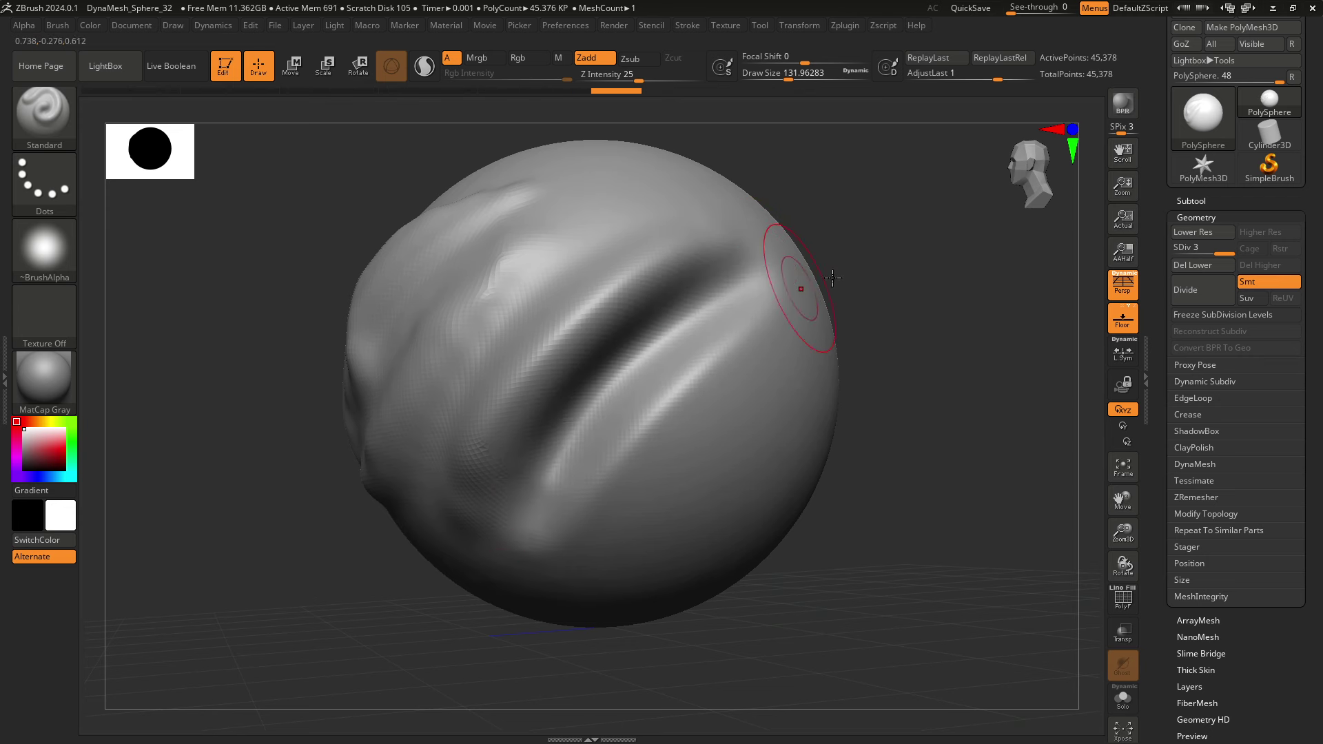
- Orbit around the sphere, then carve and deepen more diagonal grooves
mouse_move(834, 278)
left_mouse_down()
mouse_move(860, 290)
mouse_move(717, 319)
left_mouse_up()
left_click_drag(630, 413, 650, 457)
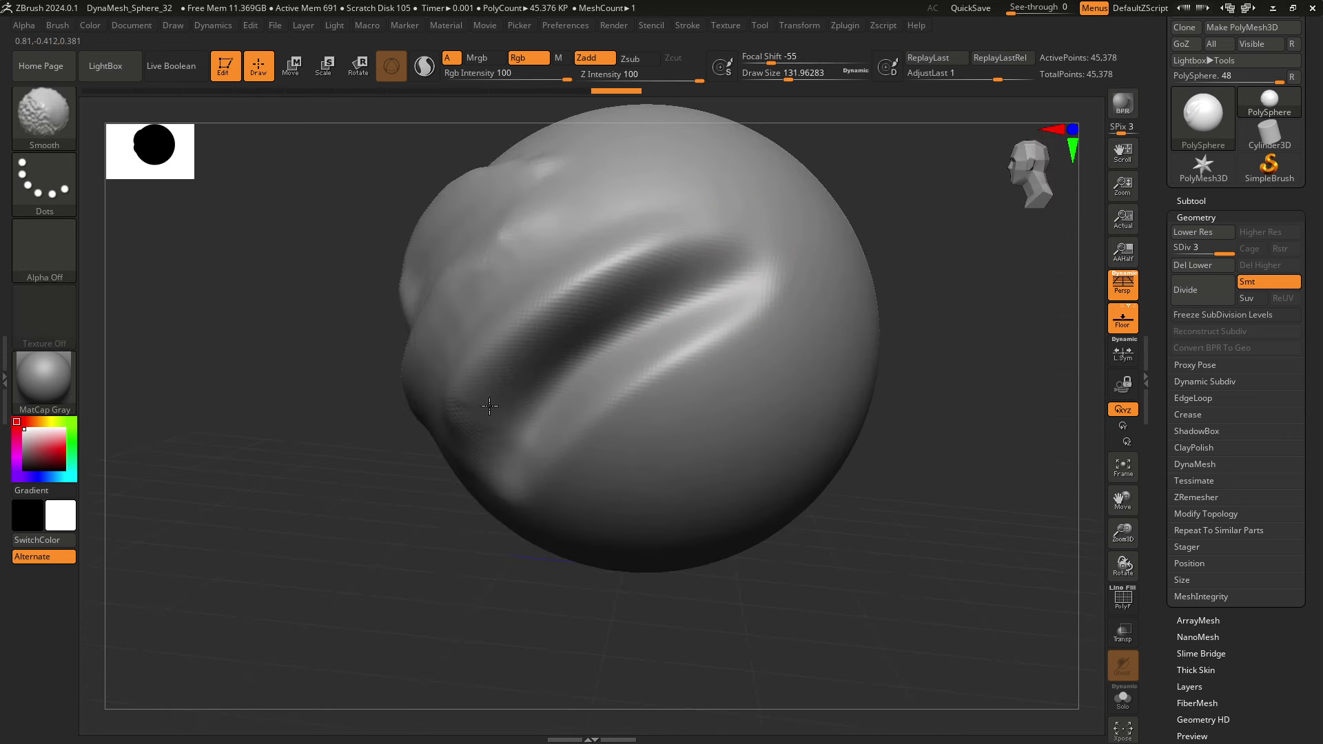
mouse_move(489, 406)
left_mouse_down()
mouse_move(931, 251)
mouse_move(717, 295)
left_mouse_up()
left_click_drag(866, 260, 907, 252)
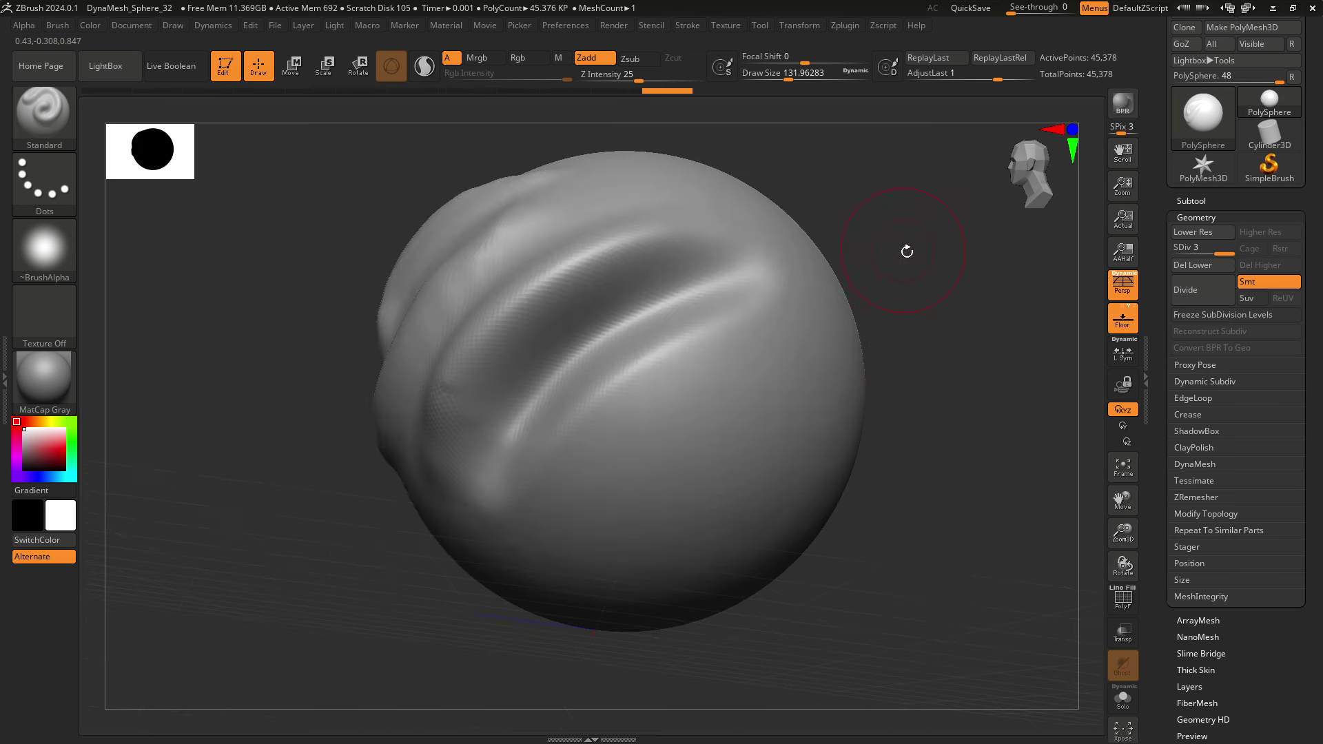
left_click_drag(785, 313, 570, 457)
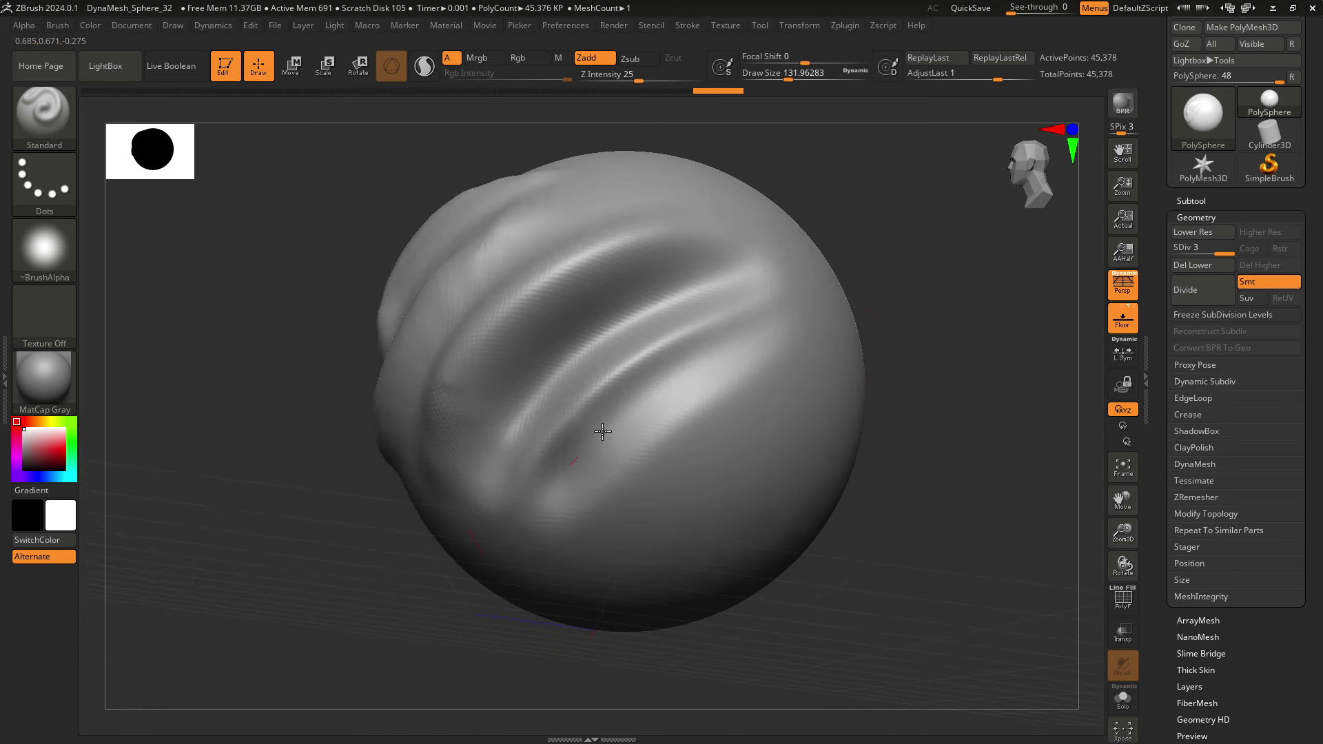
mouse_move(921, 251)
left_mouse_down()
mouse_move(823, 221)
mouse_move(771, 272)
left_mouse_up()
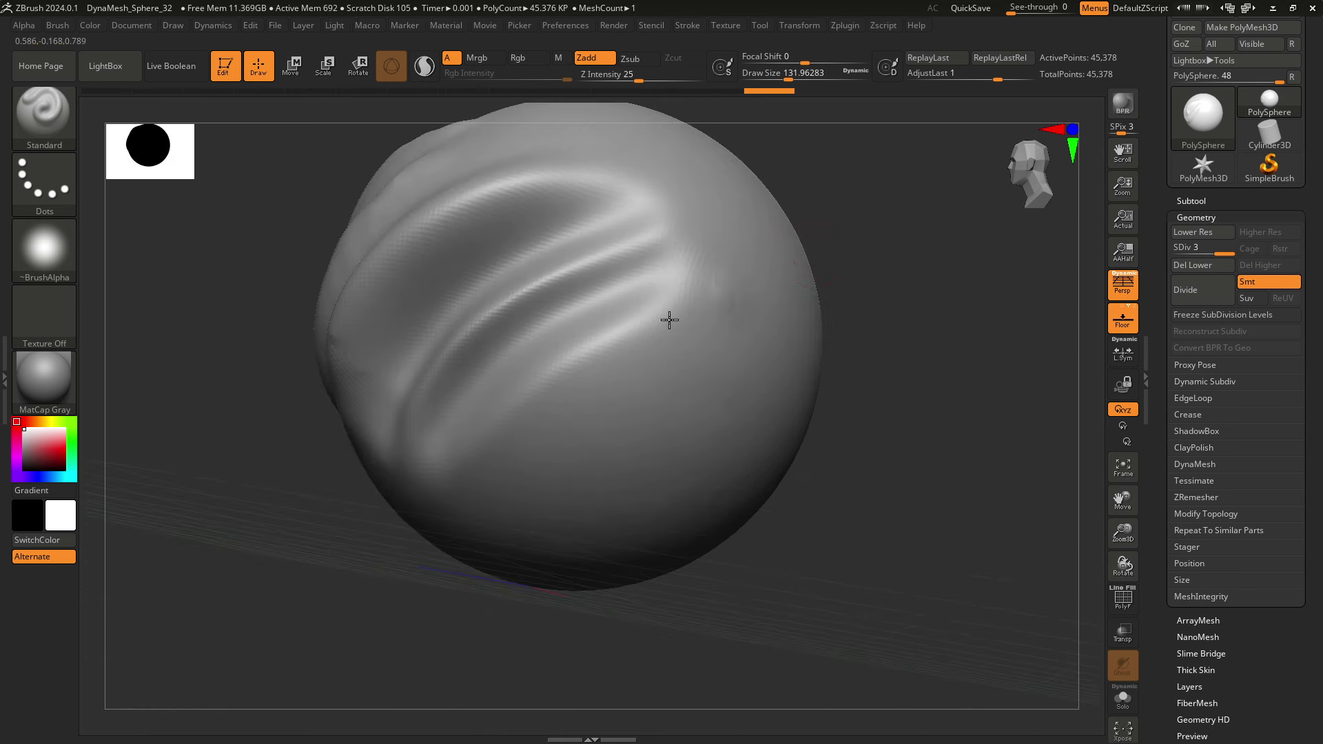
left_click_drag(669, 320, 450, 503)
mouse_move(896, 414)
left_mouse_down()
mouse_move(934, 296)
mouse_move(896, 331)
left_mouse_up()
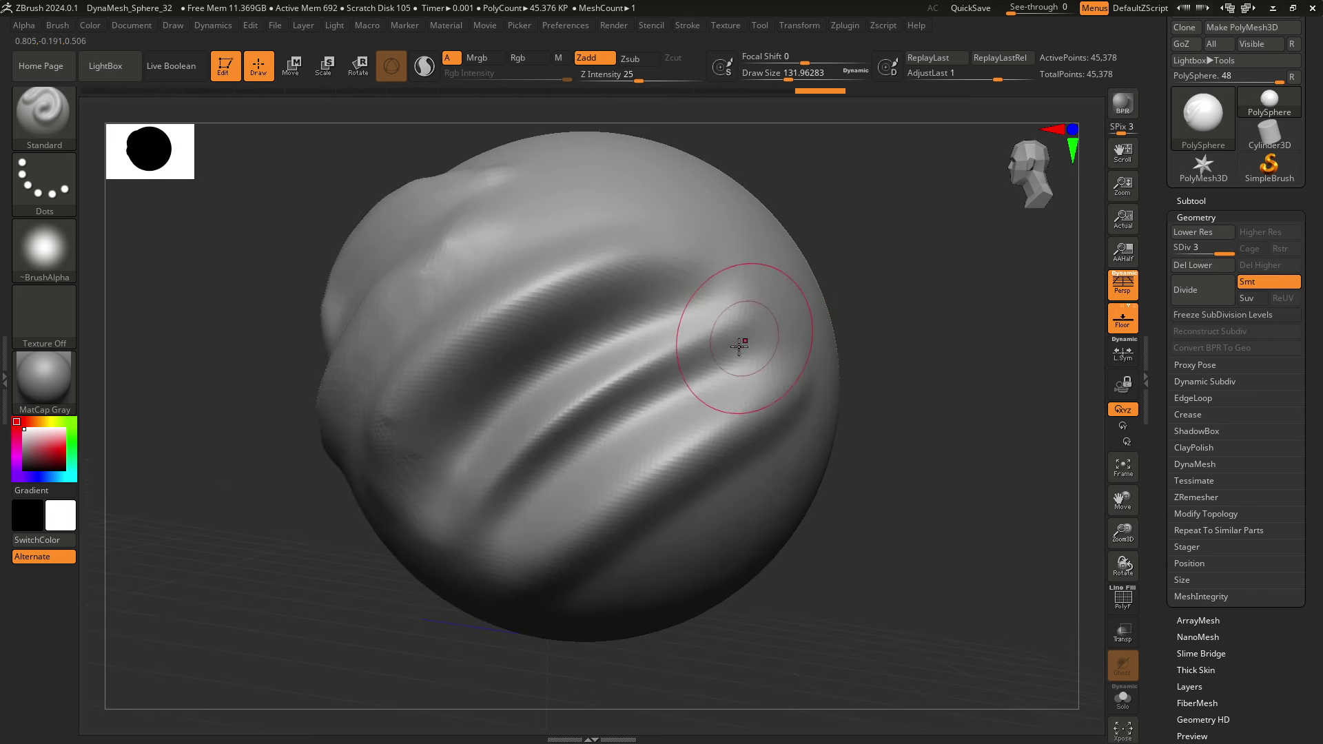
- Shift-smooth part of the grooves, then undo the last smoothing stroke with Ctrl+Z
key("shift")
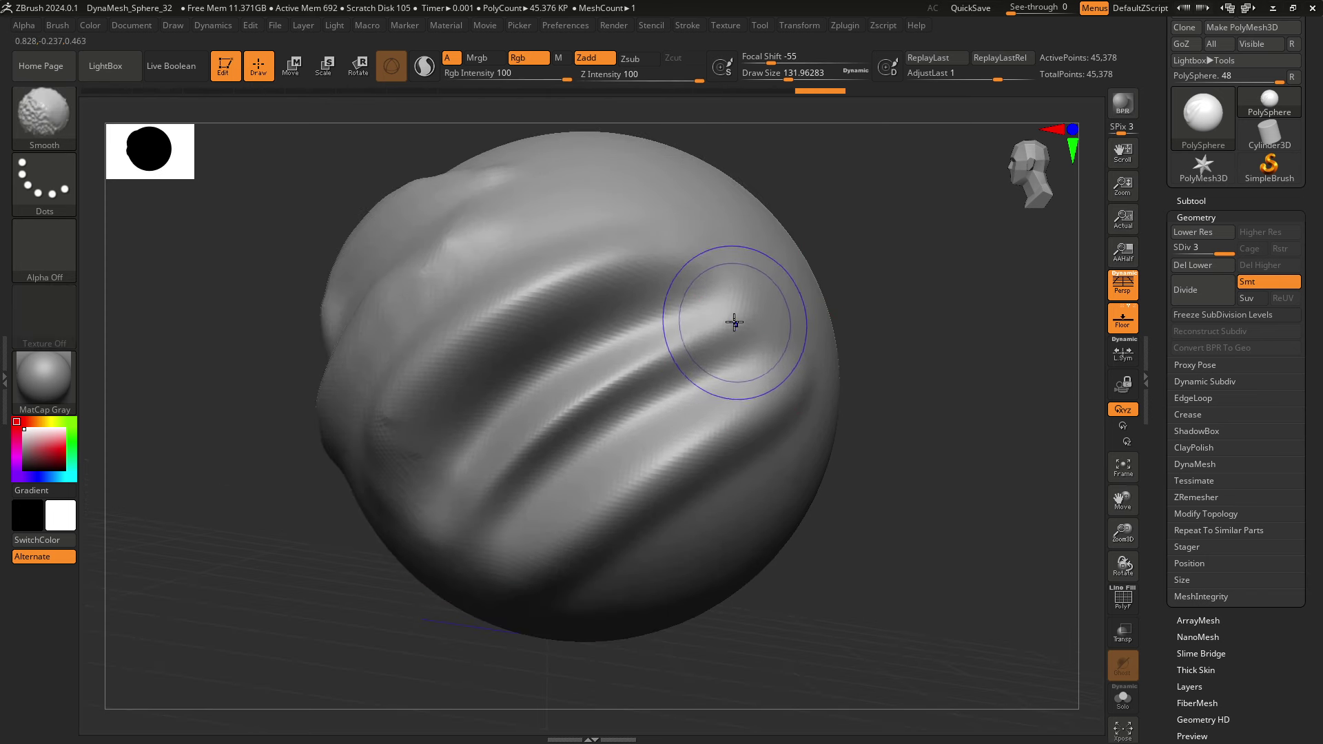
left_click_drag(735, 322, 694, 386, "shift")
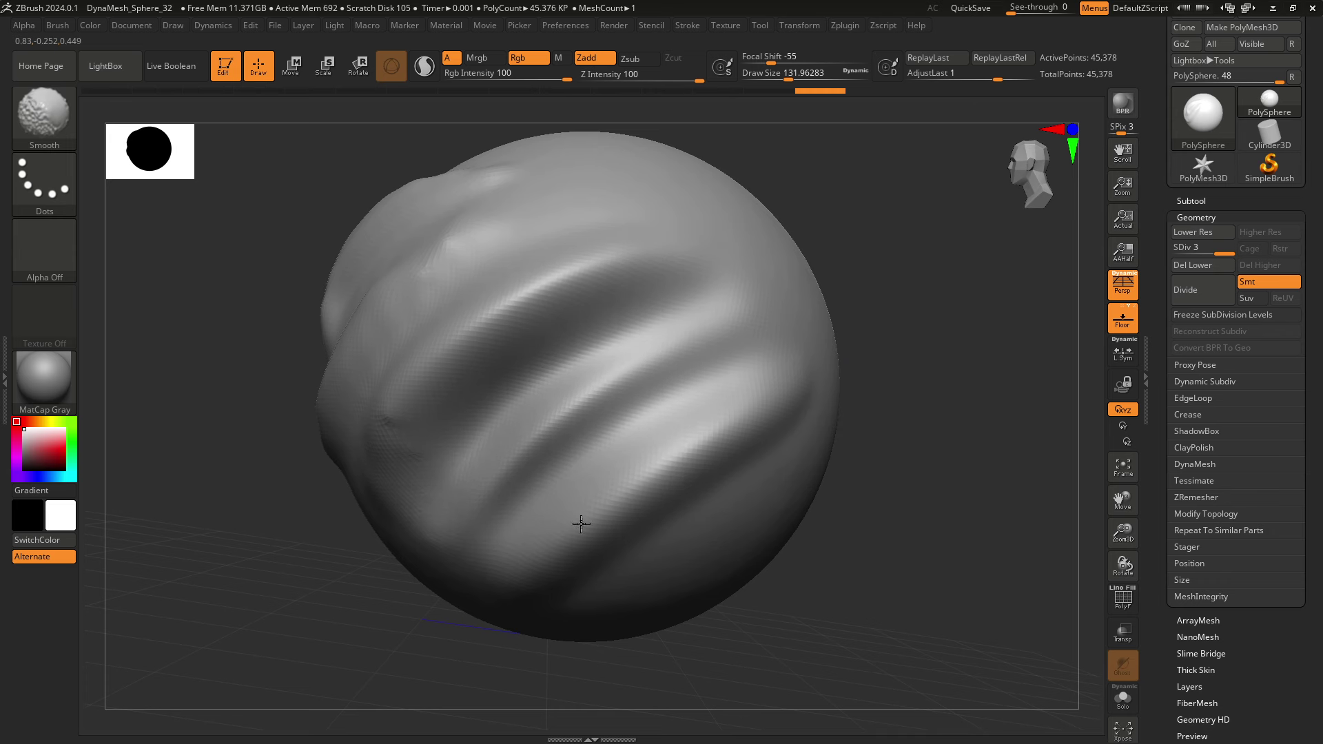
left_click_drag(924, 358, 891, 328)
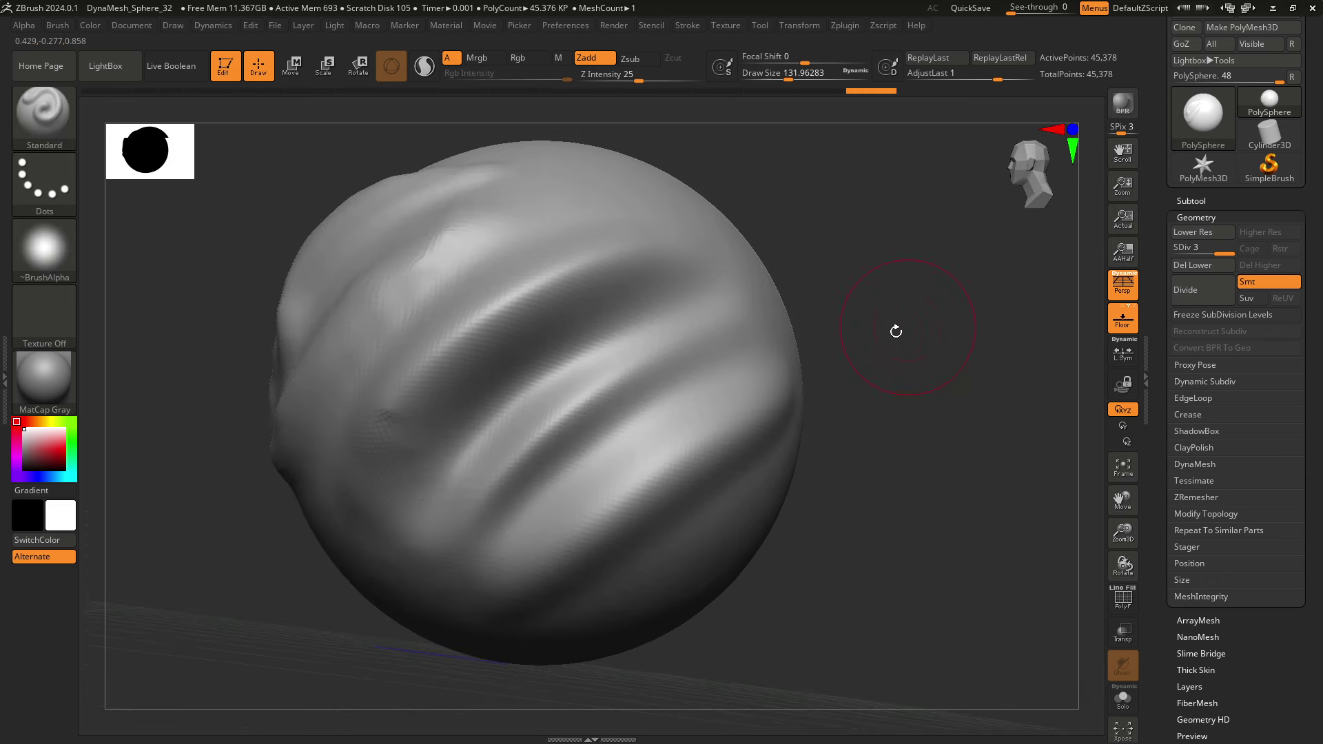
left_click_drag(813, 289, 854, 267)
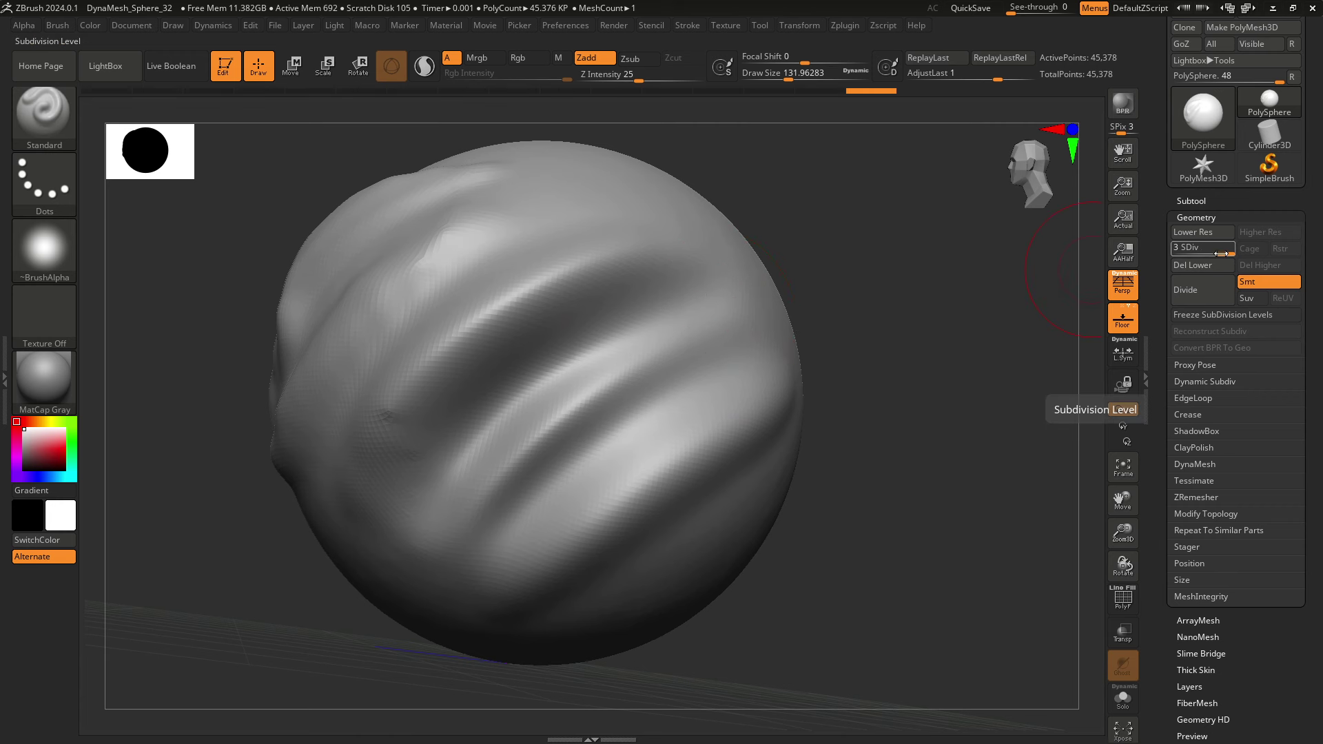
key("shift")
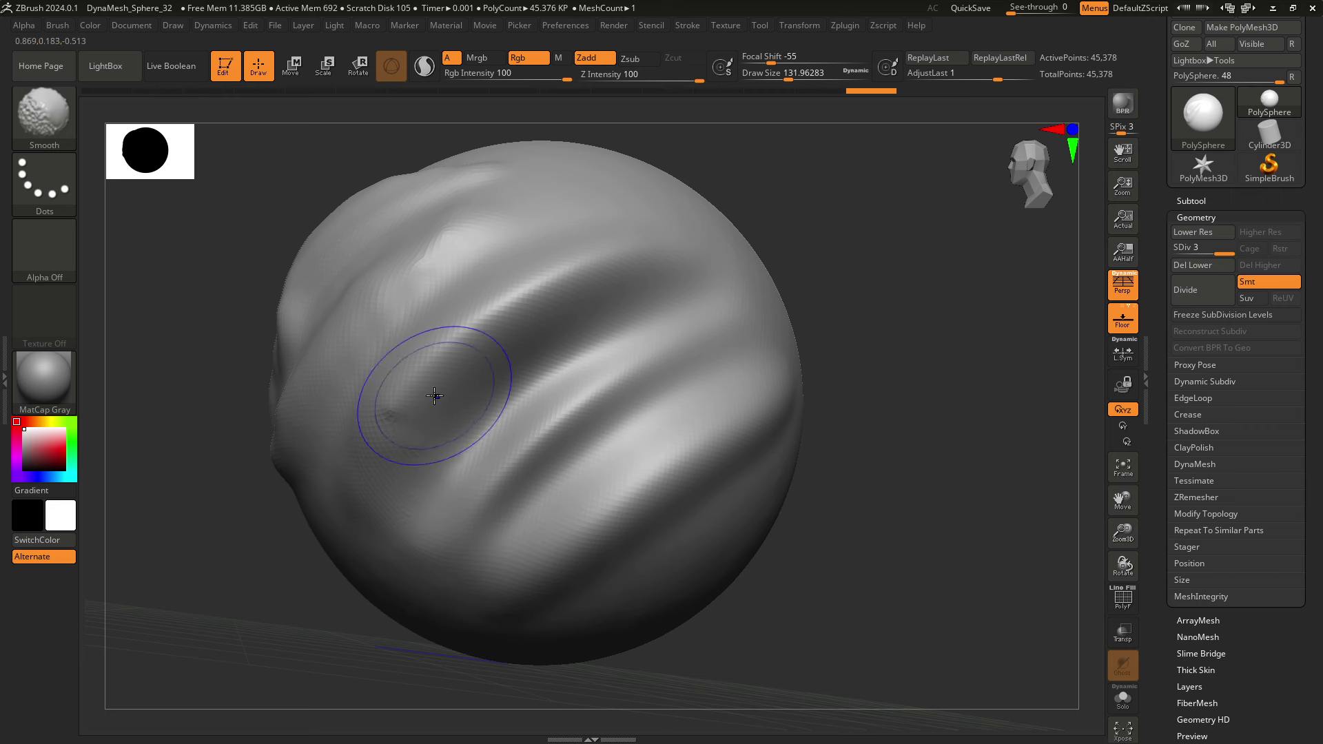
key("ctrl+z")
key("ctrl+z")
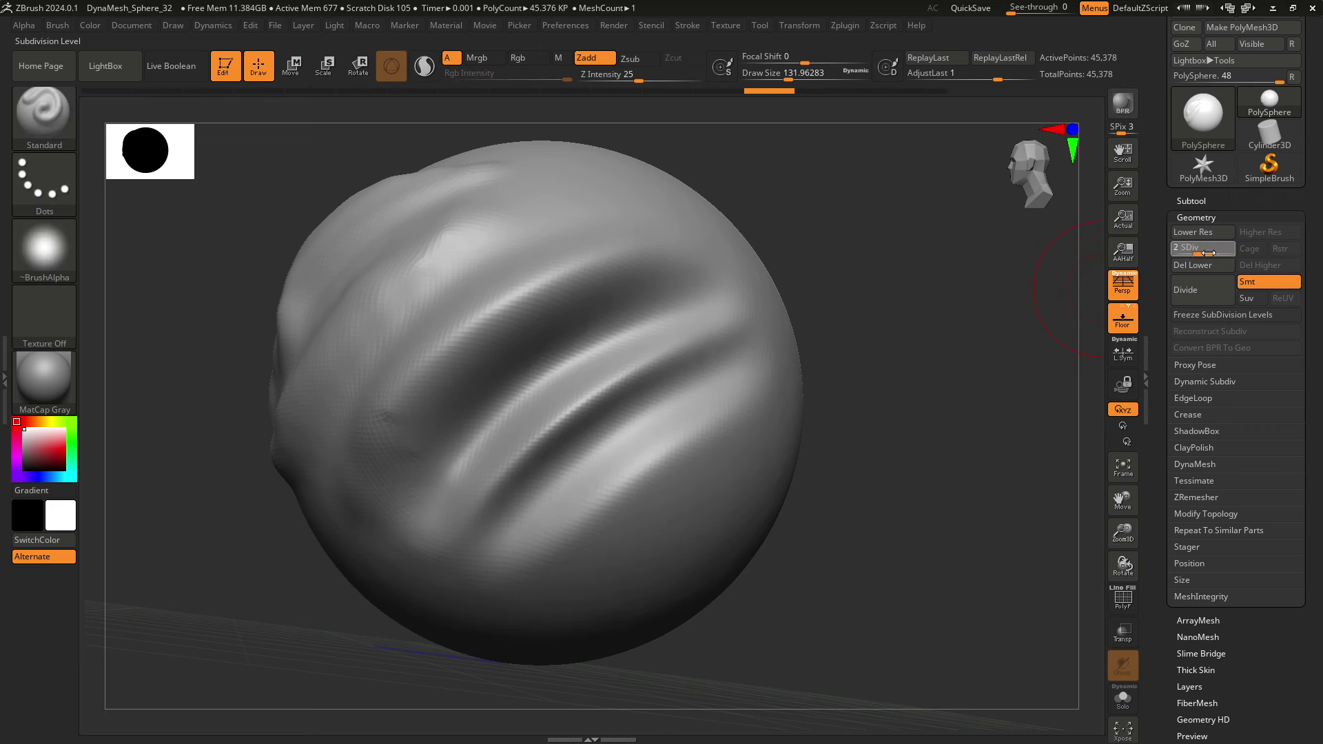
- Drop the sphere to subdivision level 2, enlarge the brush, and smooth the deep diagonal creases
left_click_drag(1203, 254, 1198, 254)
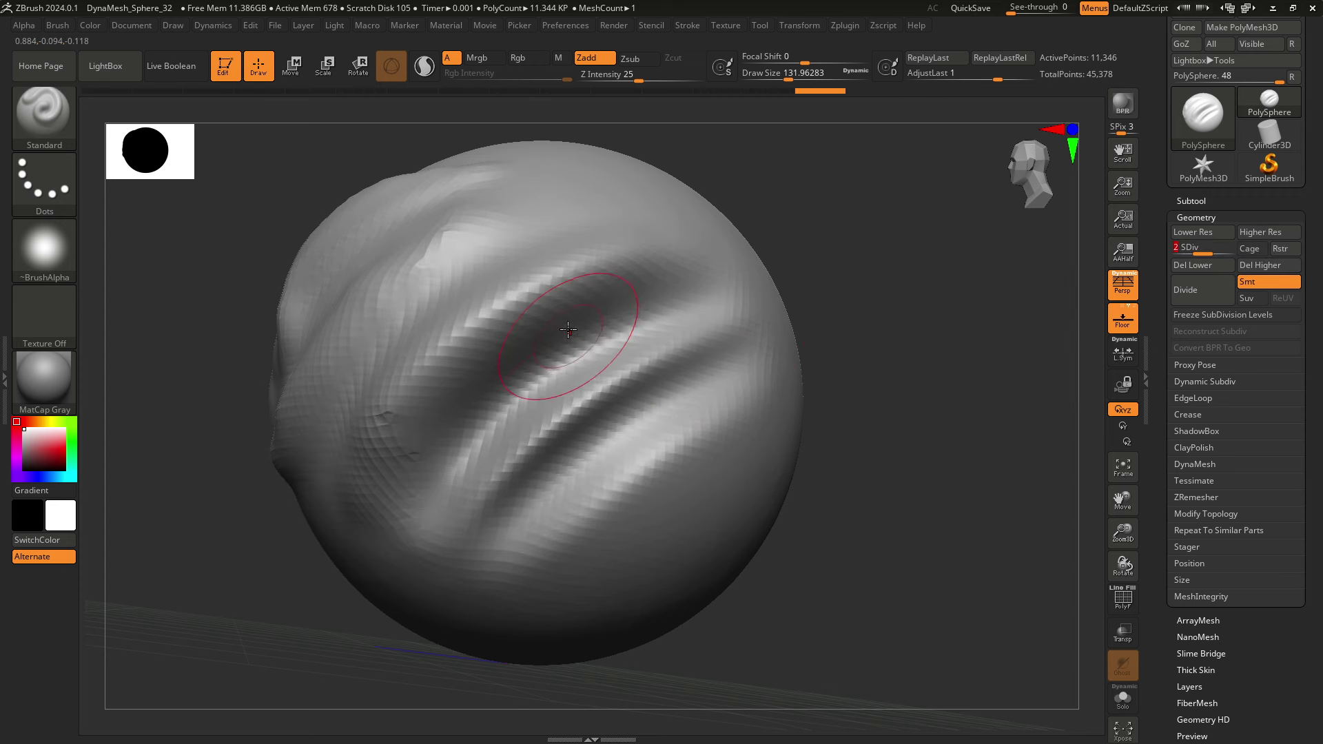
key("s")
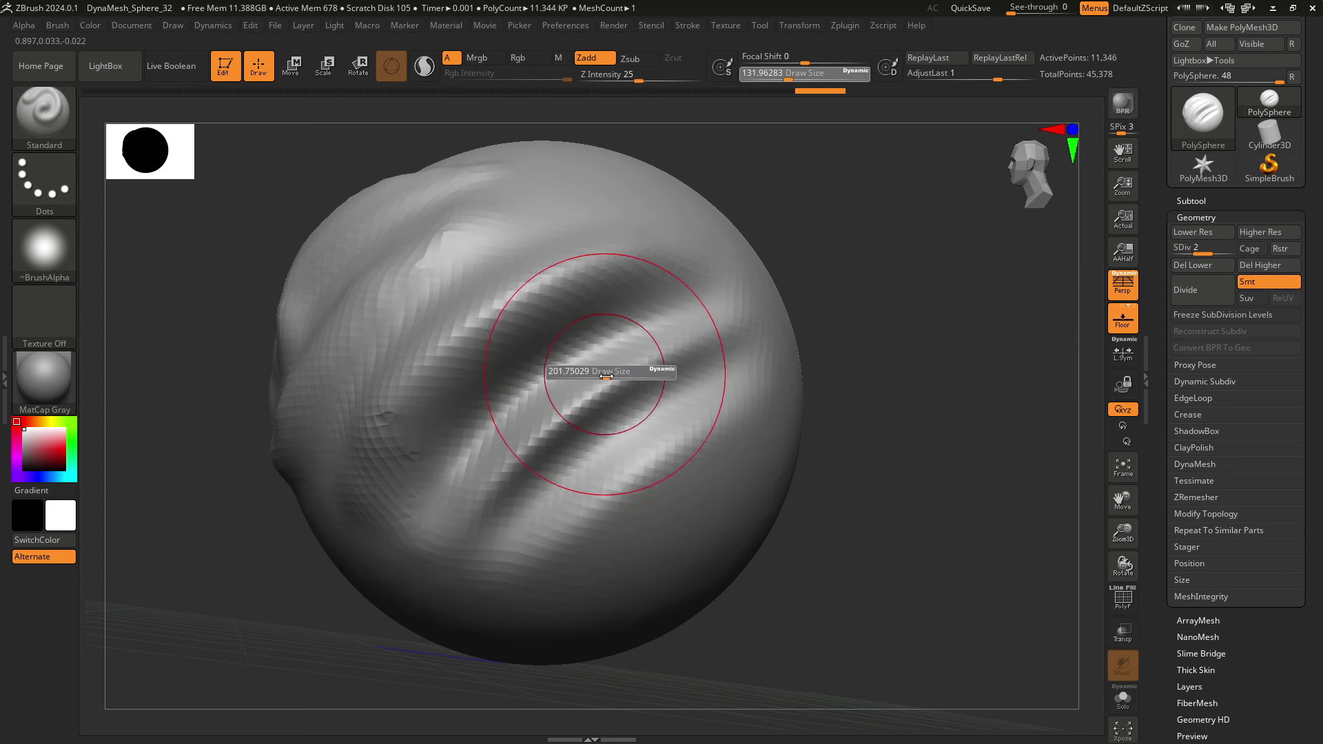
left_click_drag(591, 376, 607, 378)
key("shift")
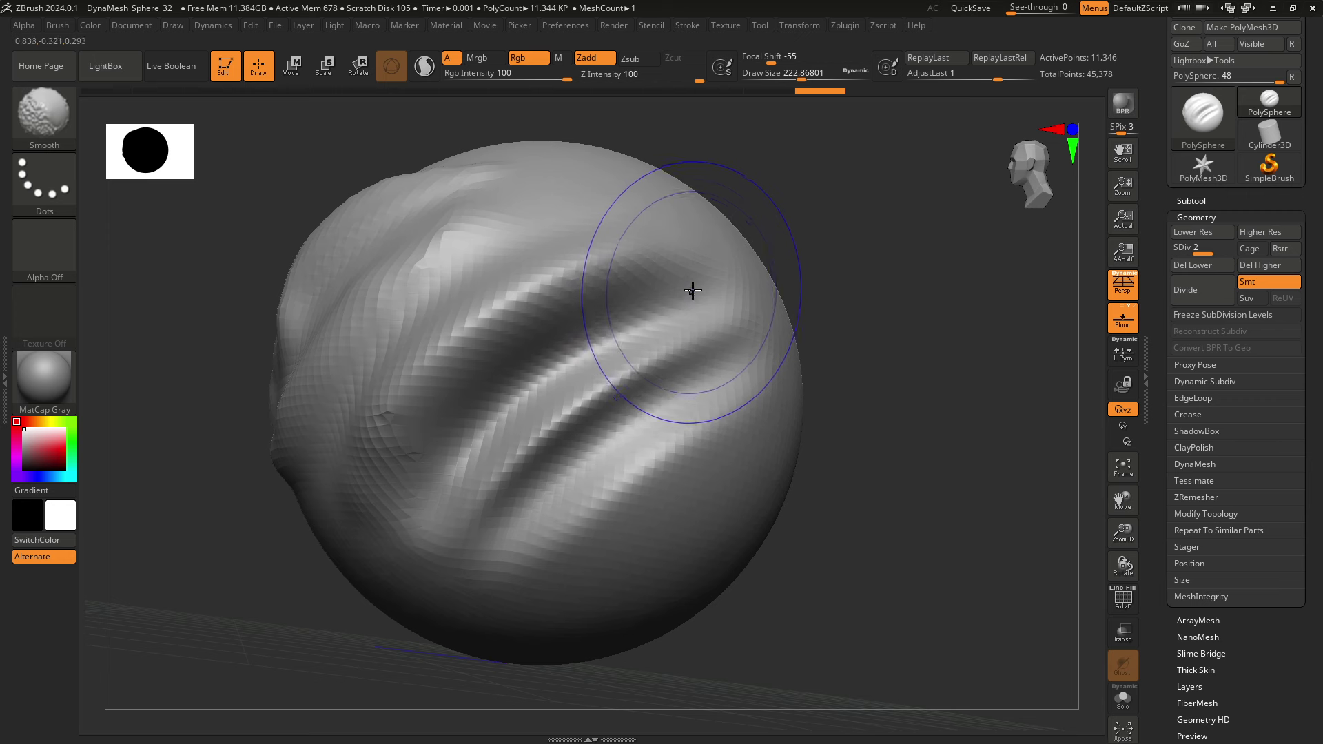
mouse_move(666, 278)
left_mouse_down("shift")
mouse_move(552, 310)
mouse_move(448, 414)
mouse_move(466, 493)
mouse_move(667, 350)
mouse_move(701, 260)
mouse_move(550, 286)
mouse_move(448, 448)
mouse_move(638, 351)
mouse_move(721, 390)
mouse_move(416, 584)
mouse_move(686, 298)
left_mouse_up("shift")
mouse_move(907, 267)
left_mouse_down()
mouse_move(881, 296)
mouse_move(777, 275)
left_mouse_up()
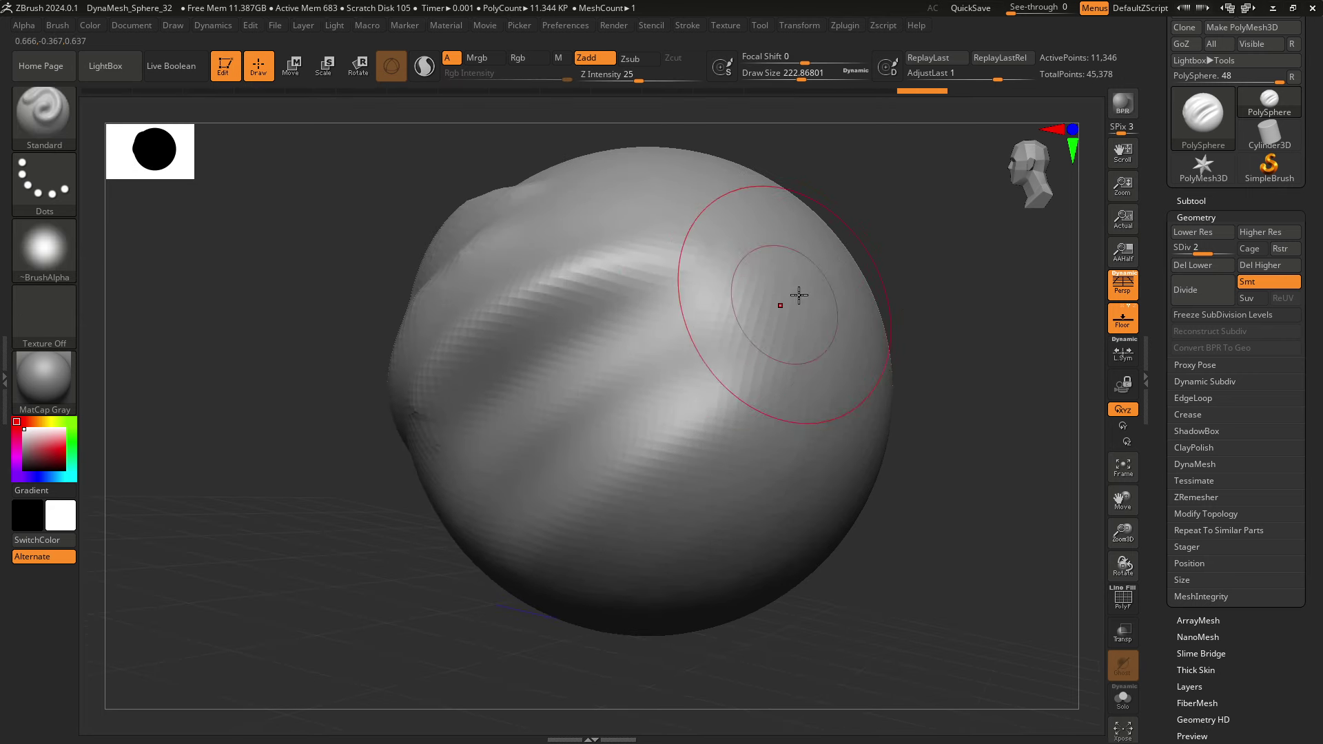
- Finish smoothing, set Draw Size to about 163, and return to subdivision level 3
key("shift")
left_click_drag(887, 257, 896, 239)
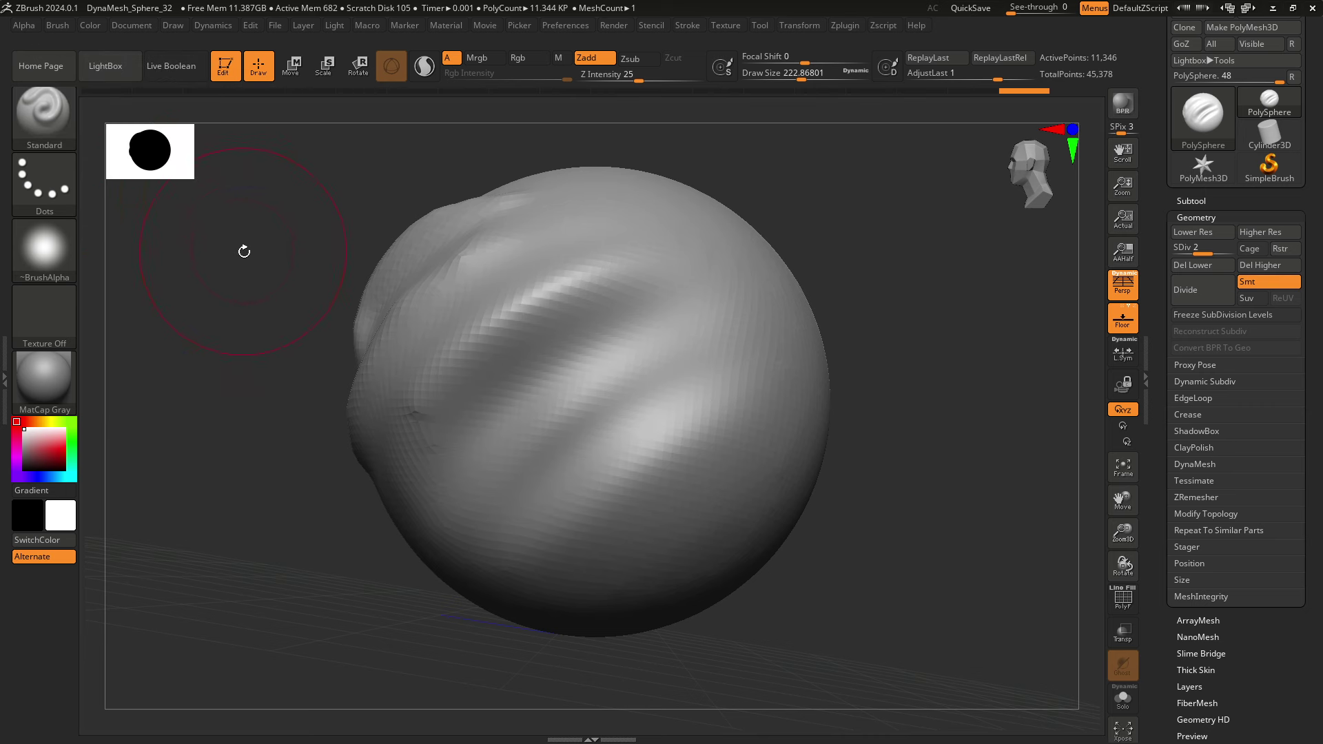
key("shift")
key("s")
left_click_drag(586, 375, 552, 374)
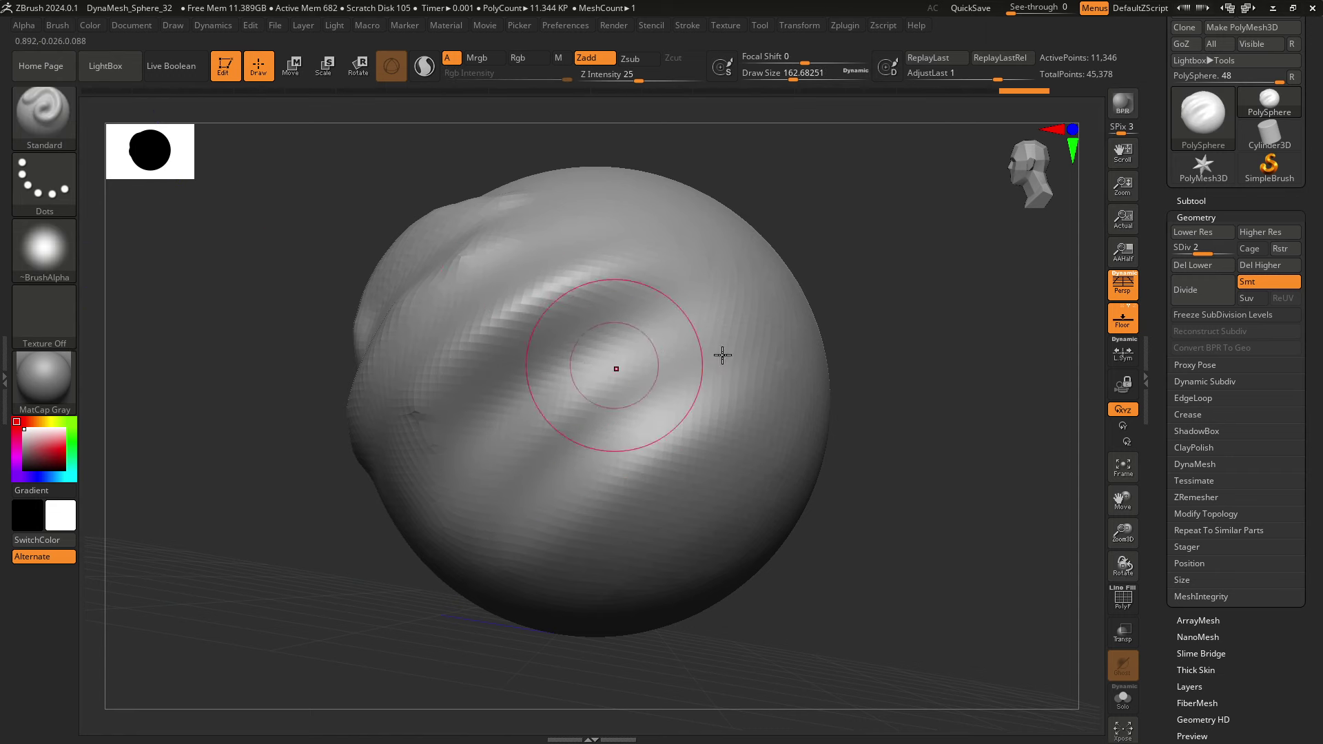
right_click_drag(721, 354, 802, 309)
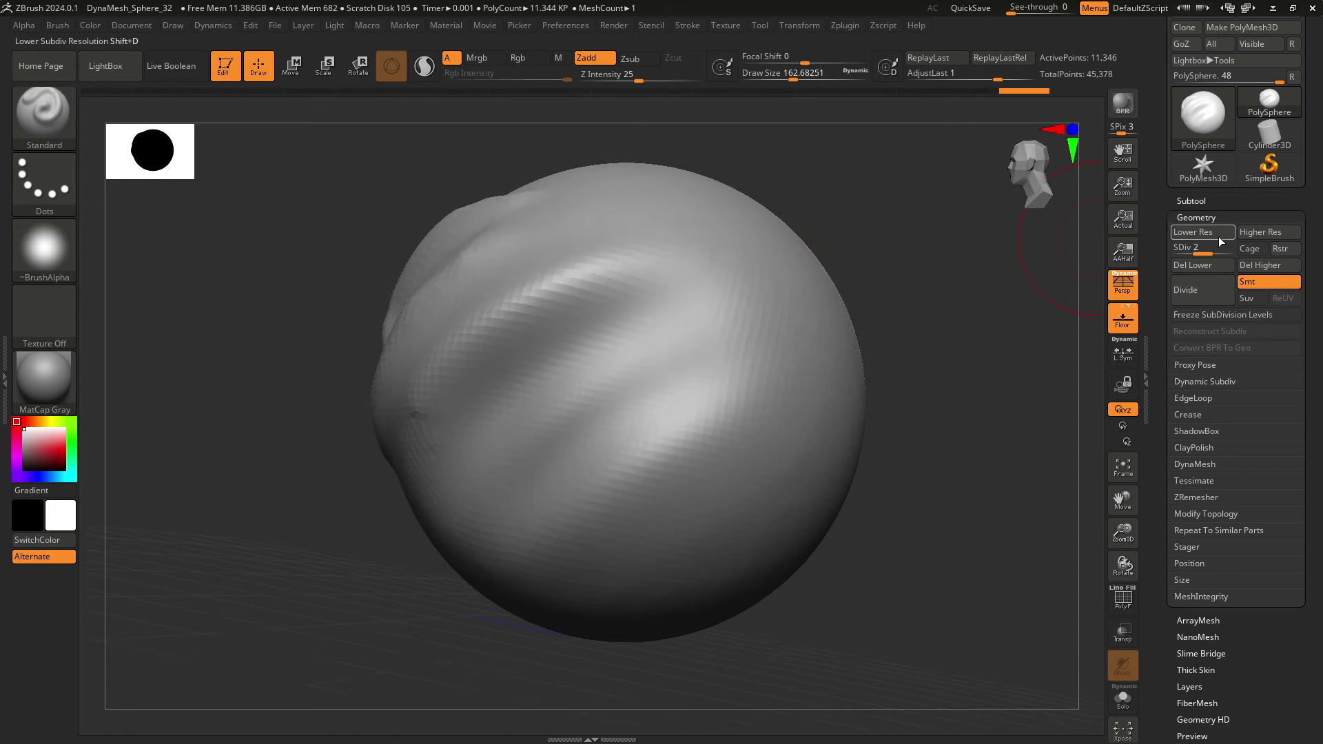
left_click_drag(1225, 249, 1234, 249)
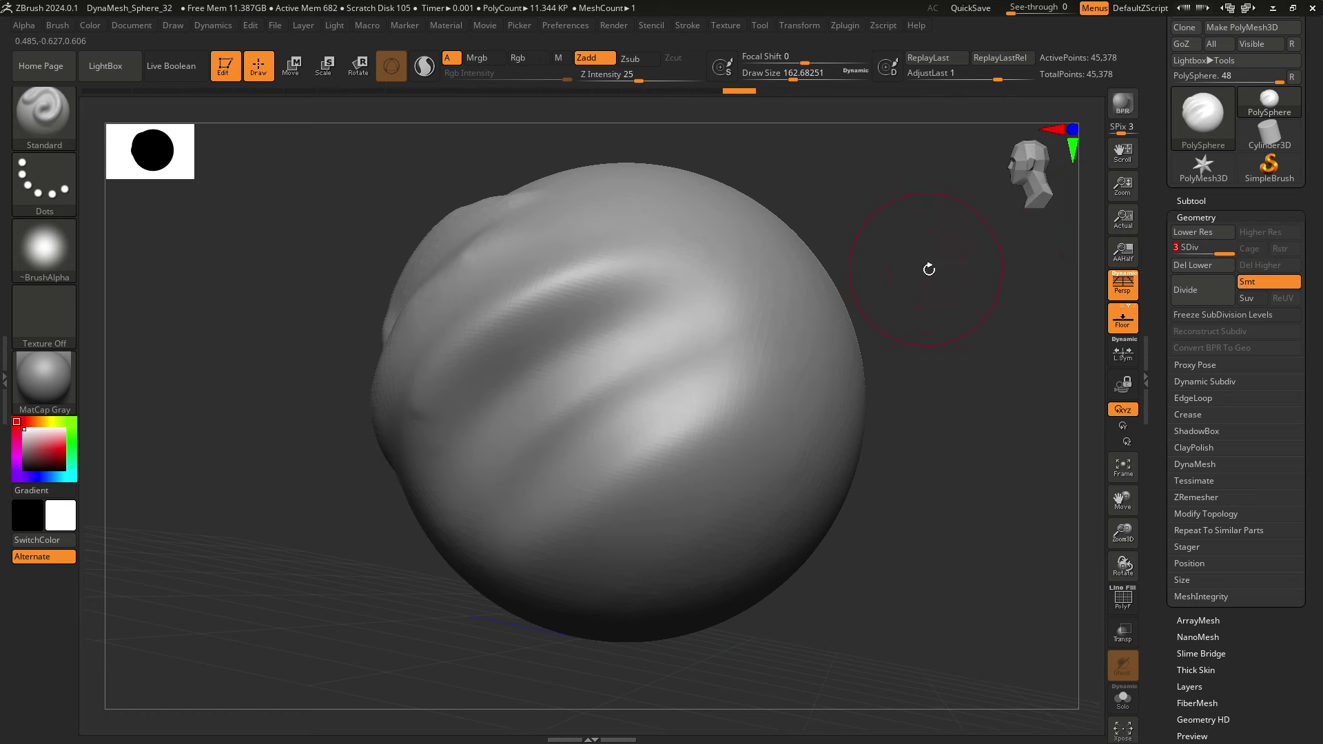
- Sculpt a raised diagonal ridge and a groove along it on the level-3 sphere
right_click_drag(931, 266, 727, 331)
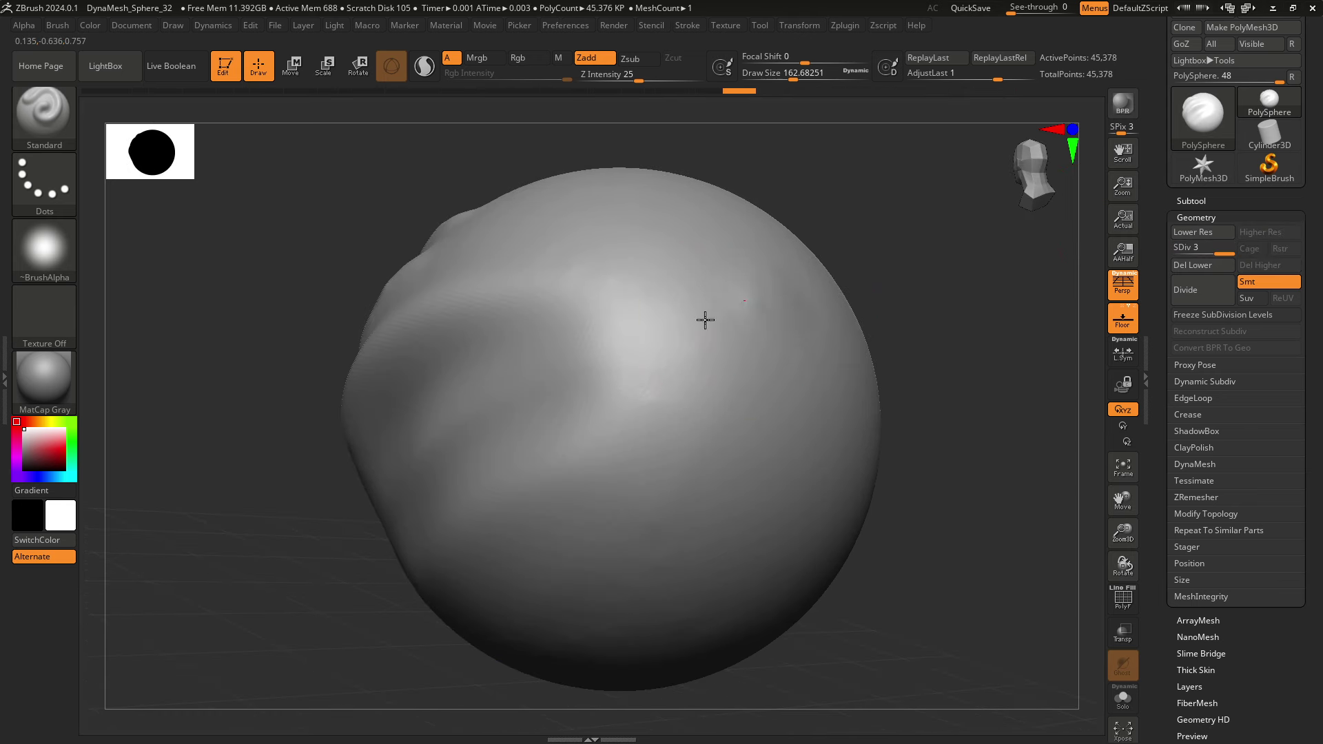
left_click_drag(573, 414, 753, 286)
left_click_drag(709, 390, 611, 490, "alt")
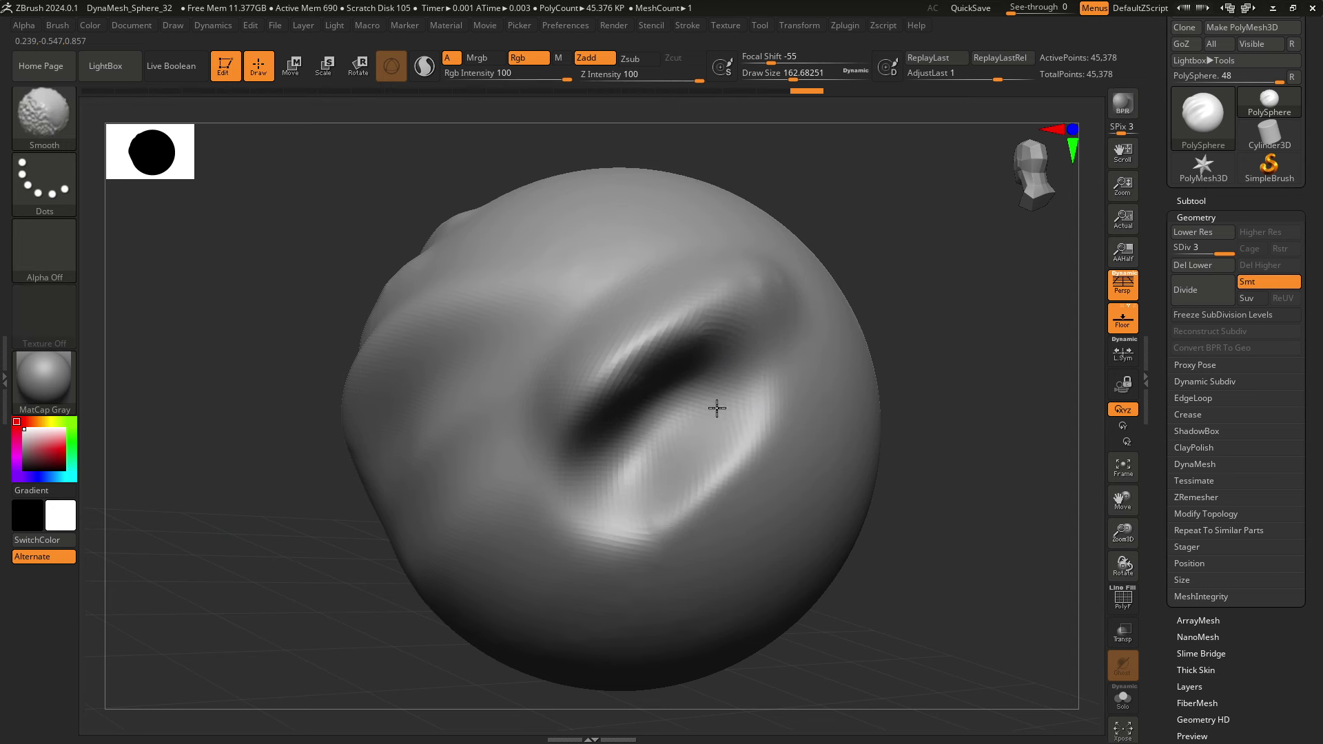
- Orbit and zoom around the sphere to inspect the new ridge from several sides
right_click_drag(931, 284, 919, 377)
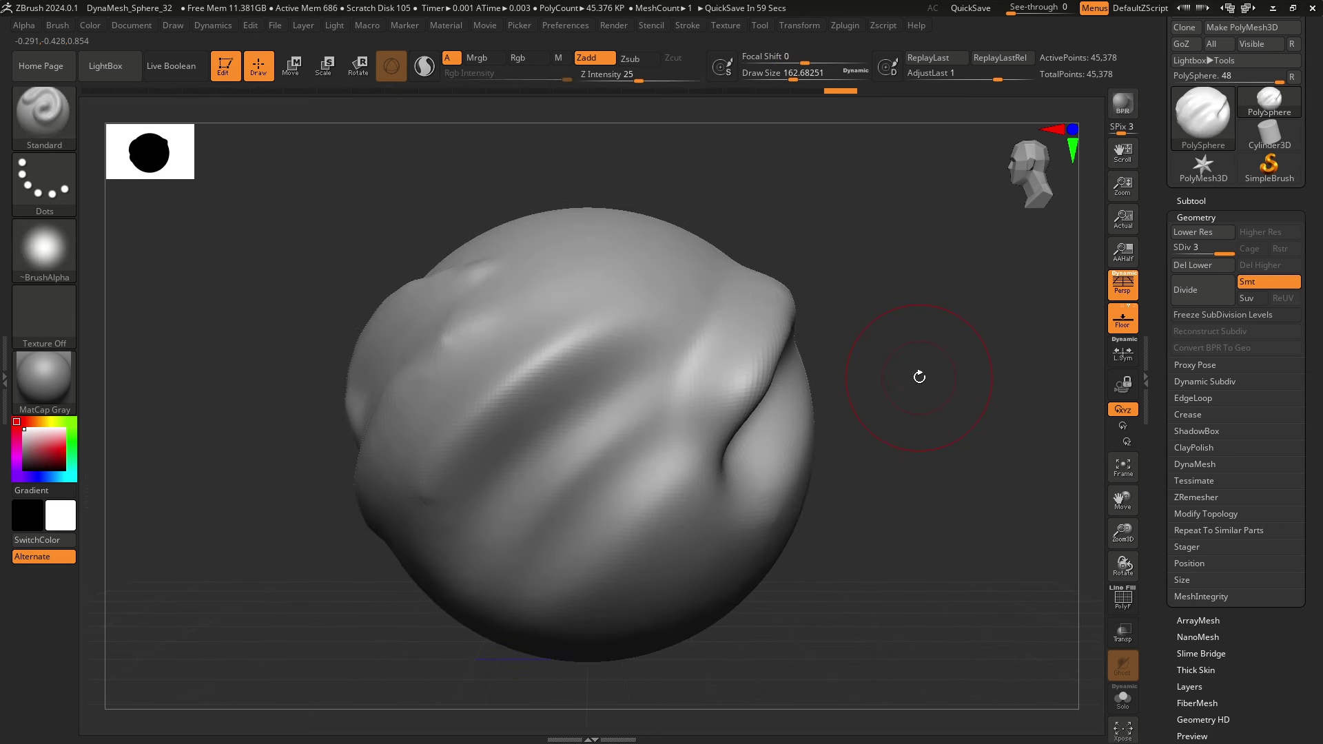
right_click_drag(919, 377, 982, 344)
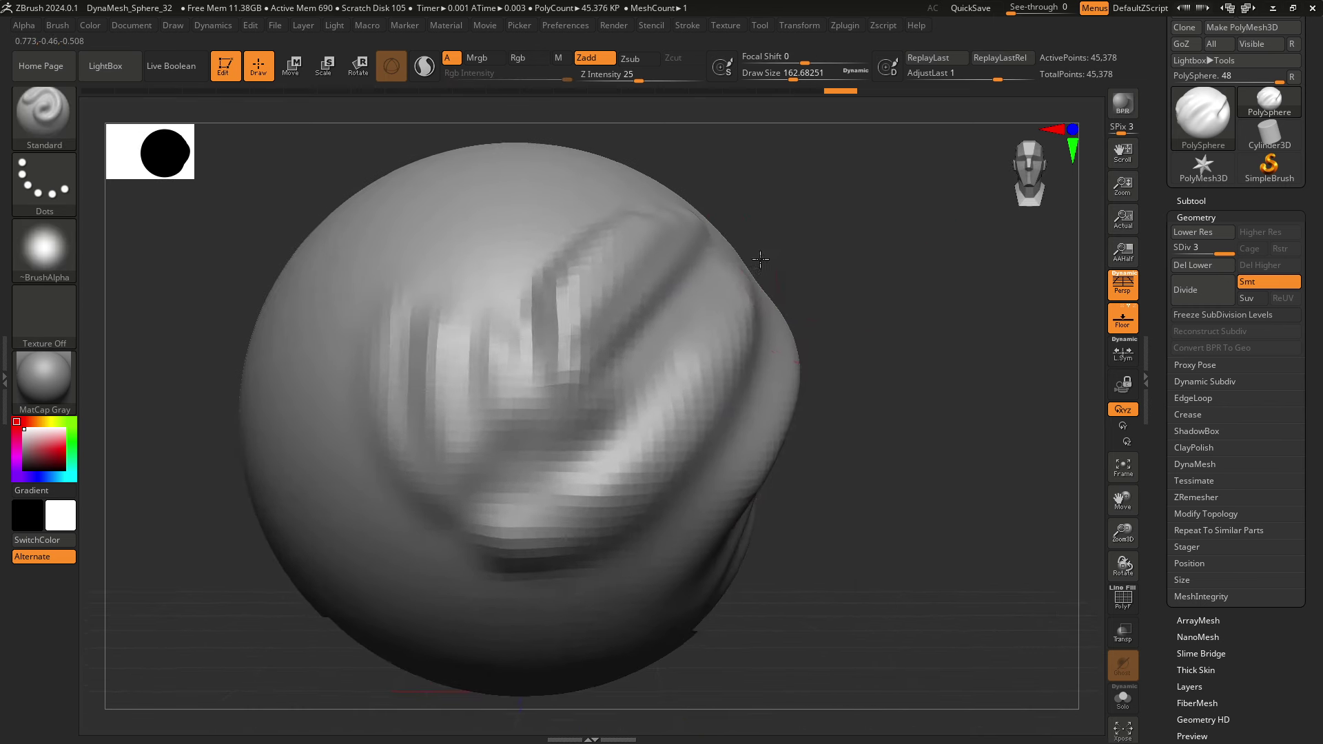
mouse_move(1016, 289)
right_mouse_down()
mouse_move(850, 319)
mouse_move(835, 310)
mouse_move(872, 378)
right_mouse_up()
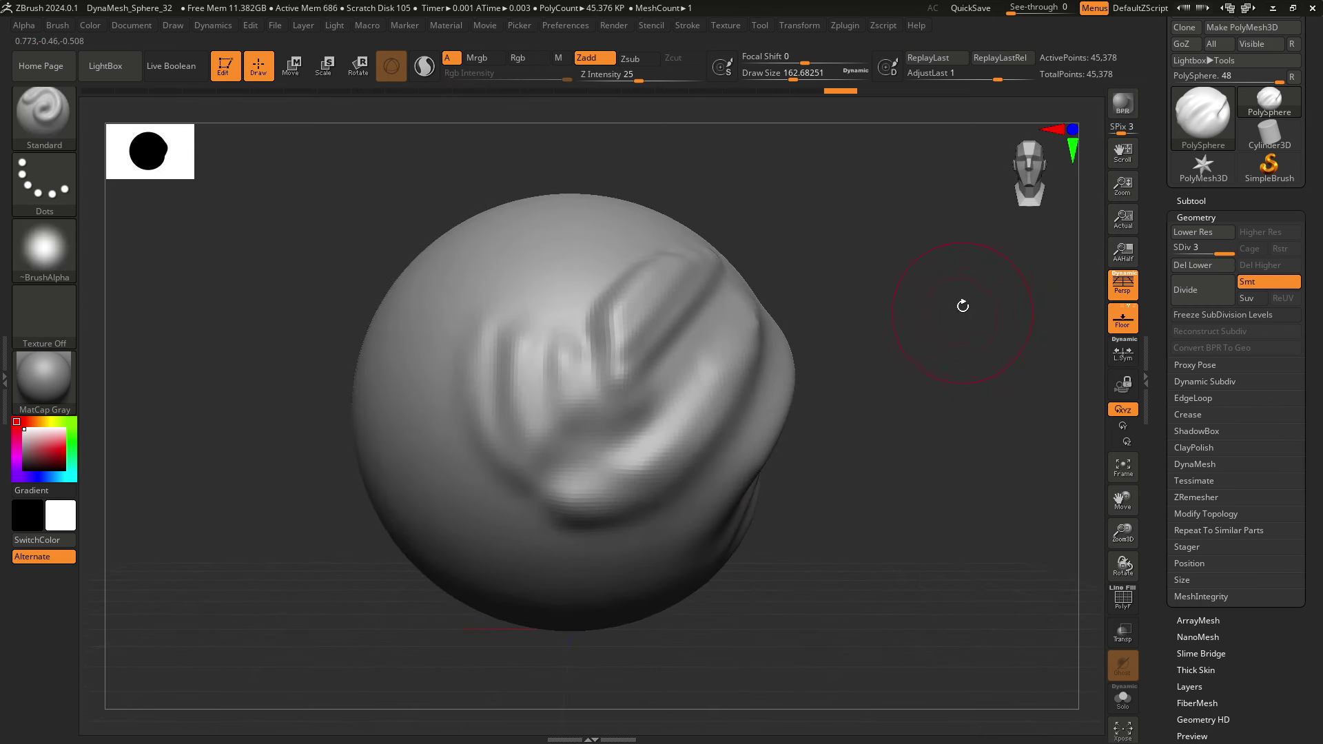
right_click_drag(884, 312, 700, 281, "alt")
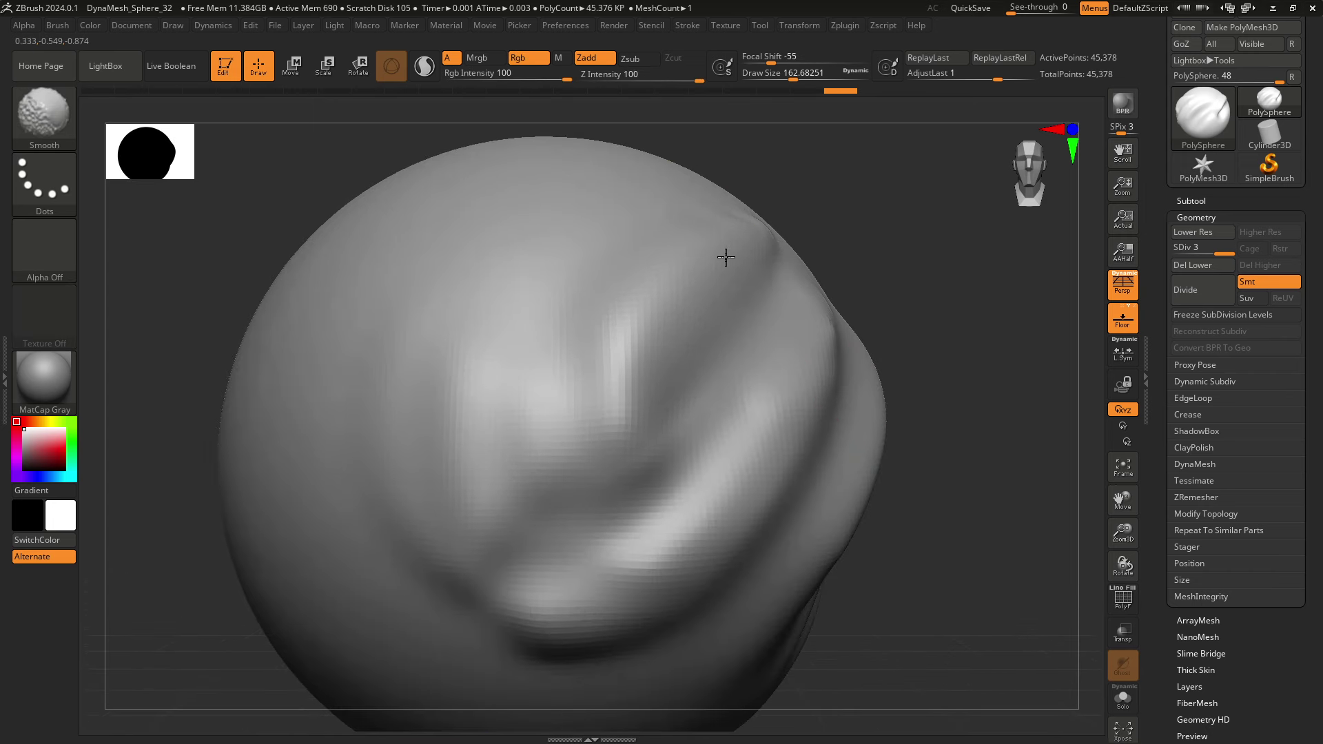
mouse_move(726, 257)
right_mouse_down()
mouse_move(980, 349)
mouse_move(962, 333)
right_mouse_up()
mouse_move(973, 432)
right_mouse_down()
mouse_move(949, 351)
mouse_move(963, 409)
right_mouse_up()
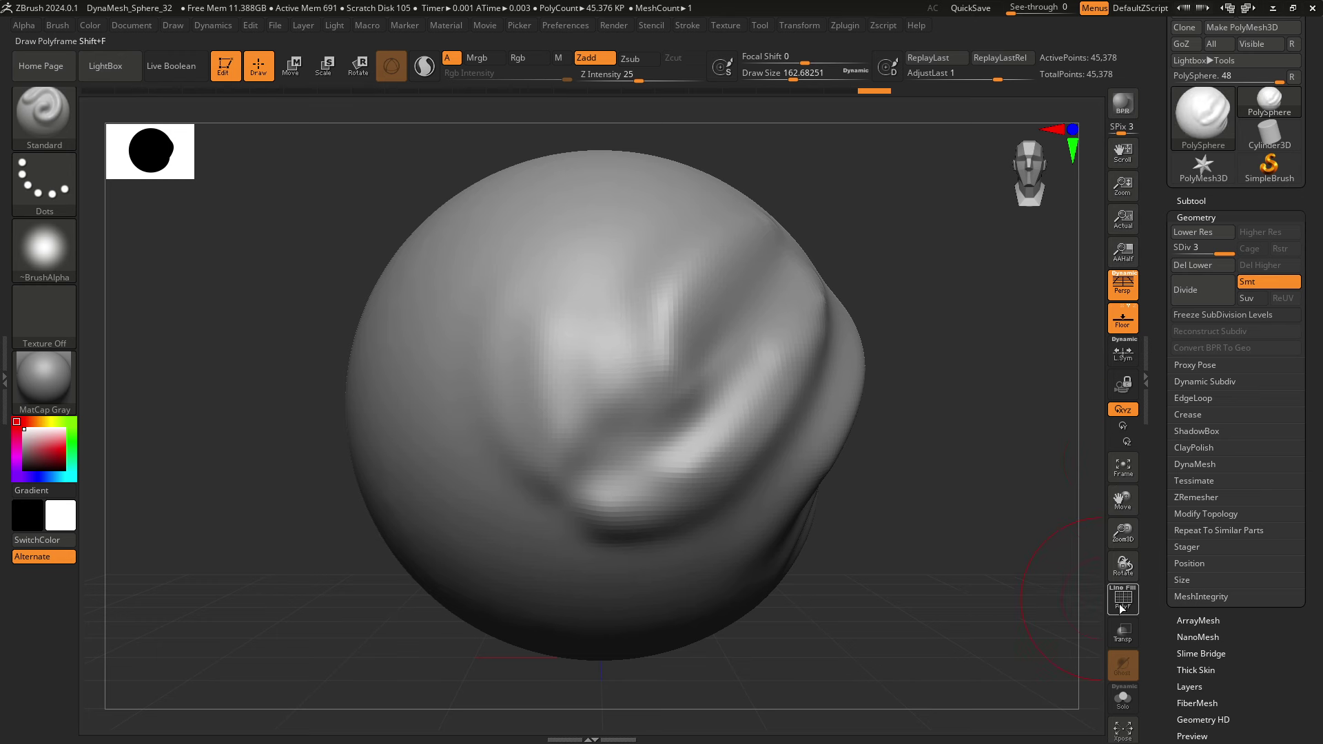
- Toggle the PolyFrame wireframe and drop the sphere to subdivision level 1
left_click(1121, 607)
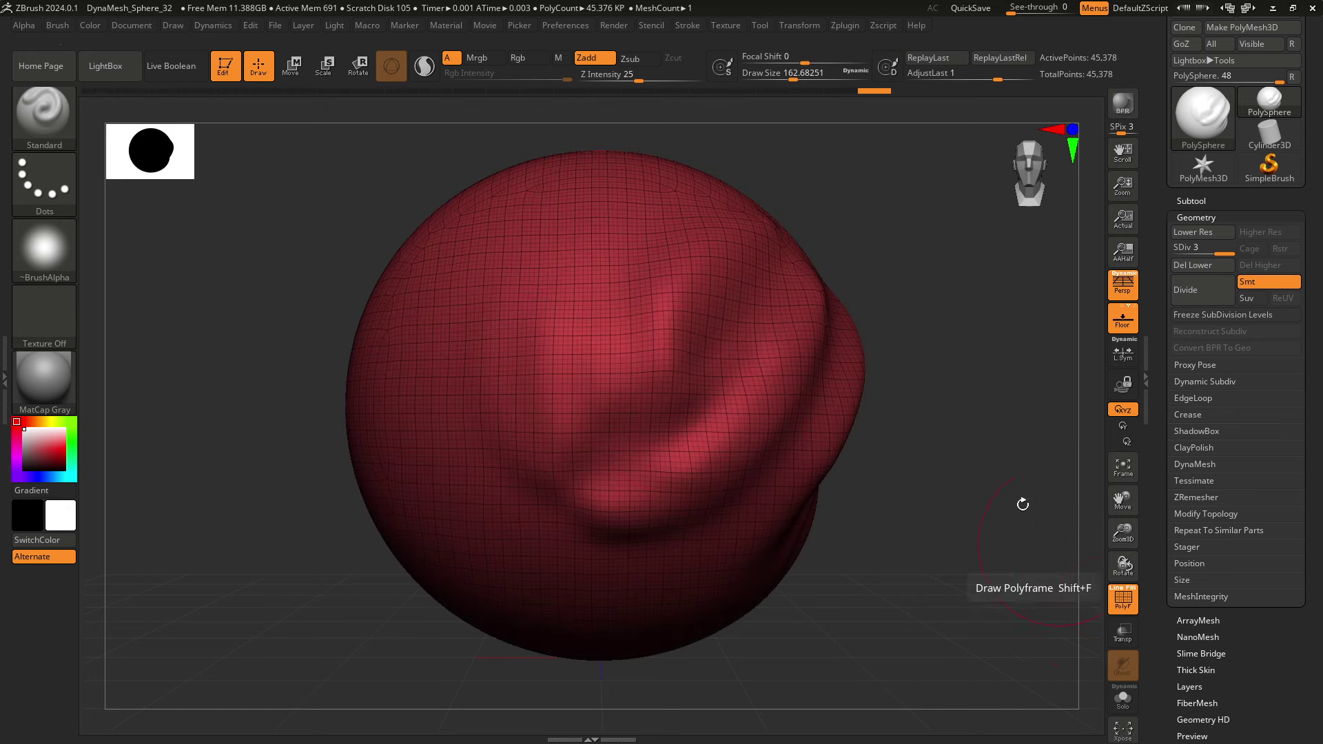
left_click(1122, 604)
left_click(1122, 604)
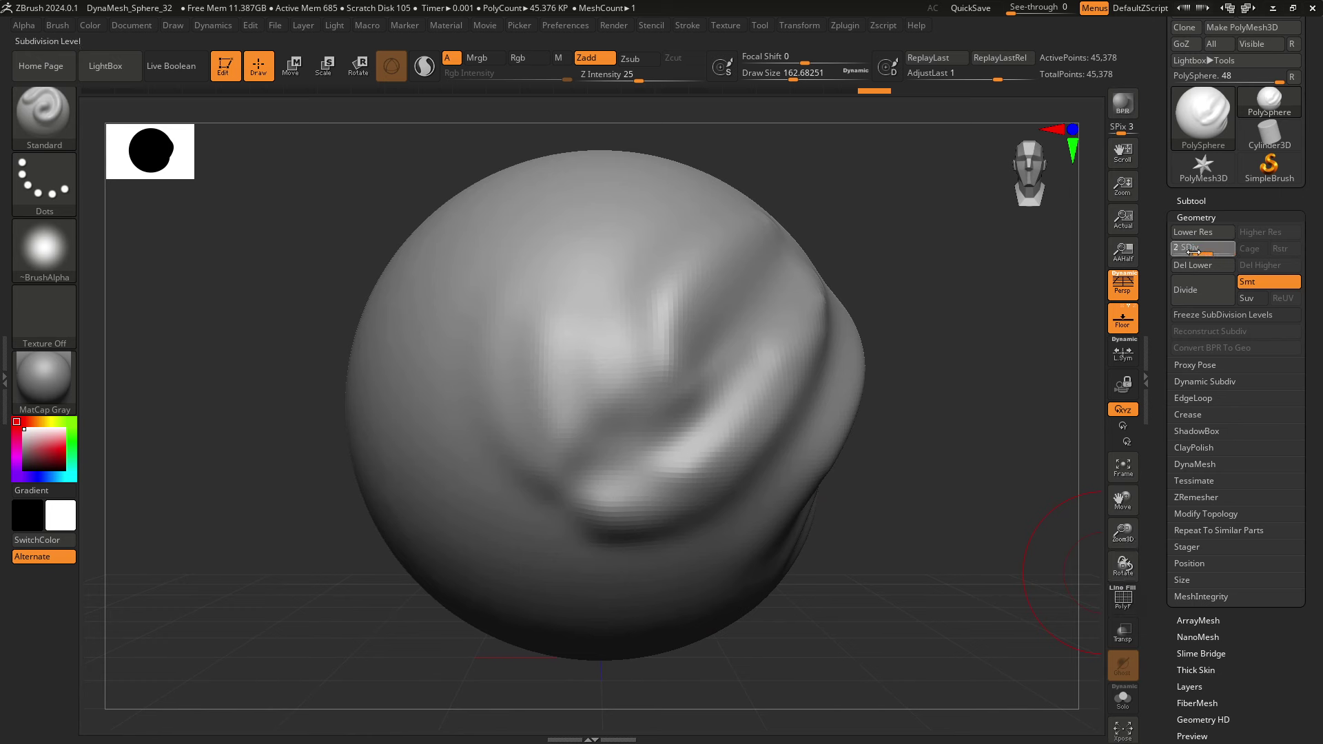
left_click_drag(1180, 253, 1174, 252)
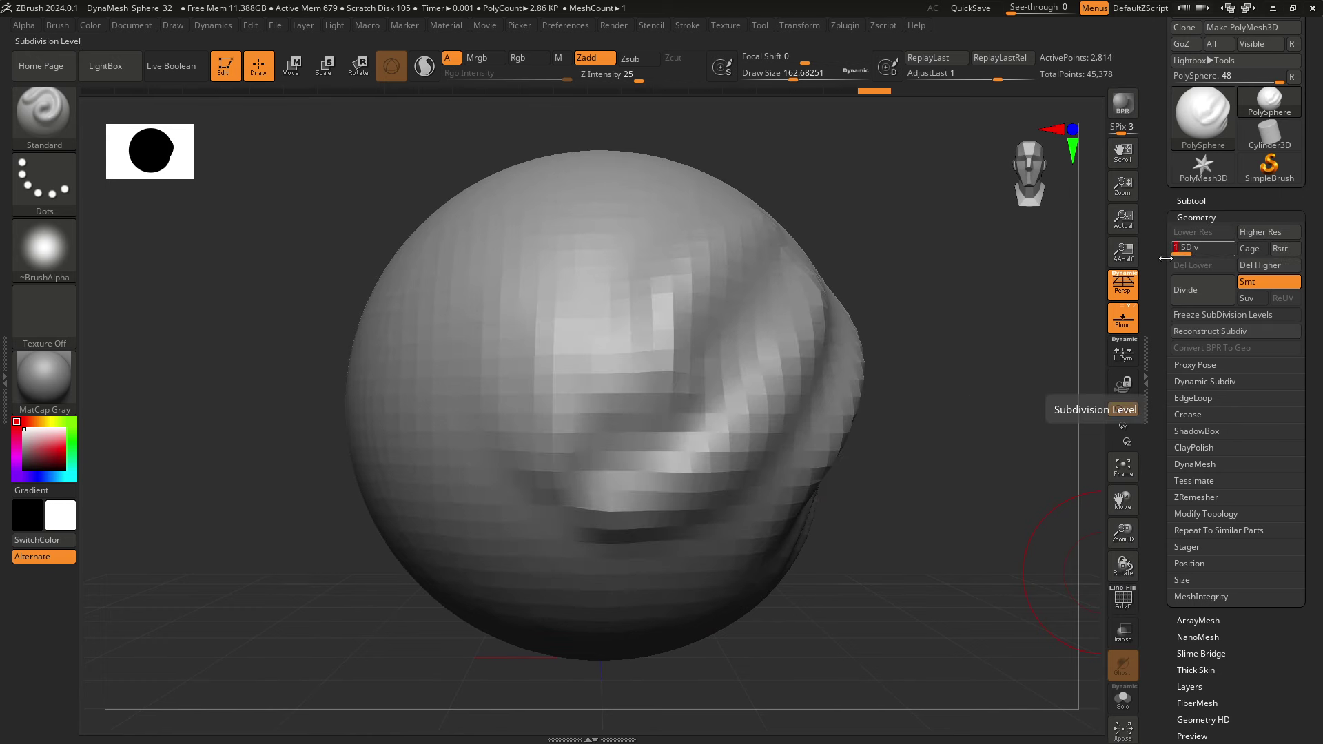
left_click(1123, 603)
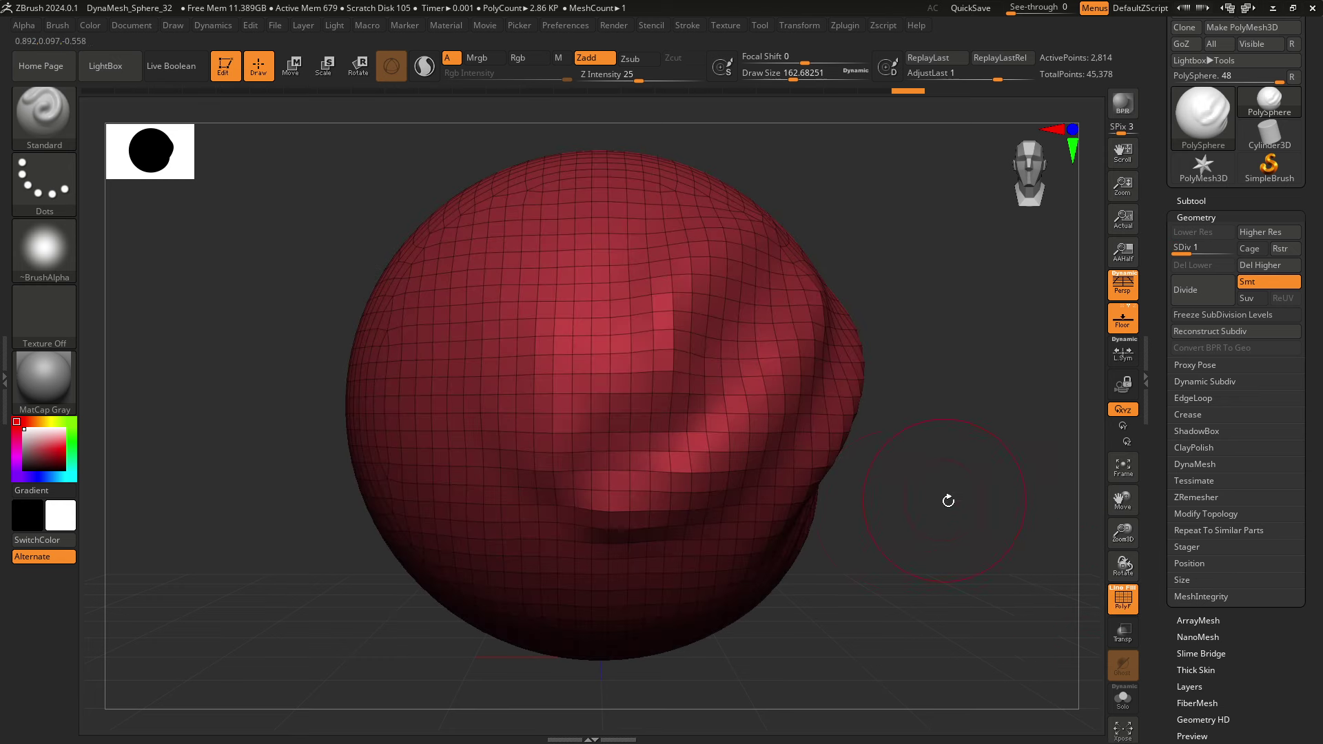
- Smooth the crease and bump on the coarse sphere, toggling the wireframe with Shift+F
key("shift")
key("shift+f")
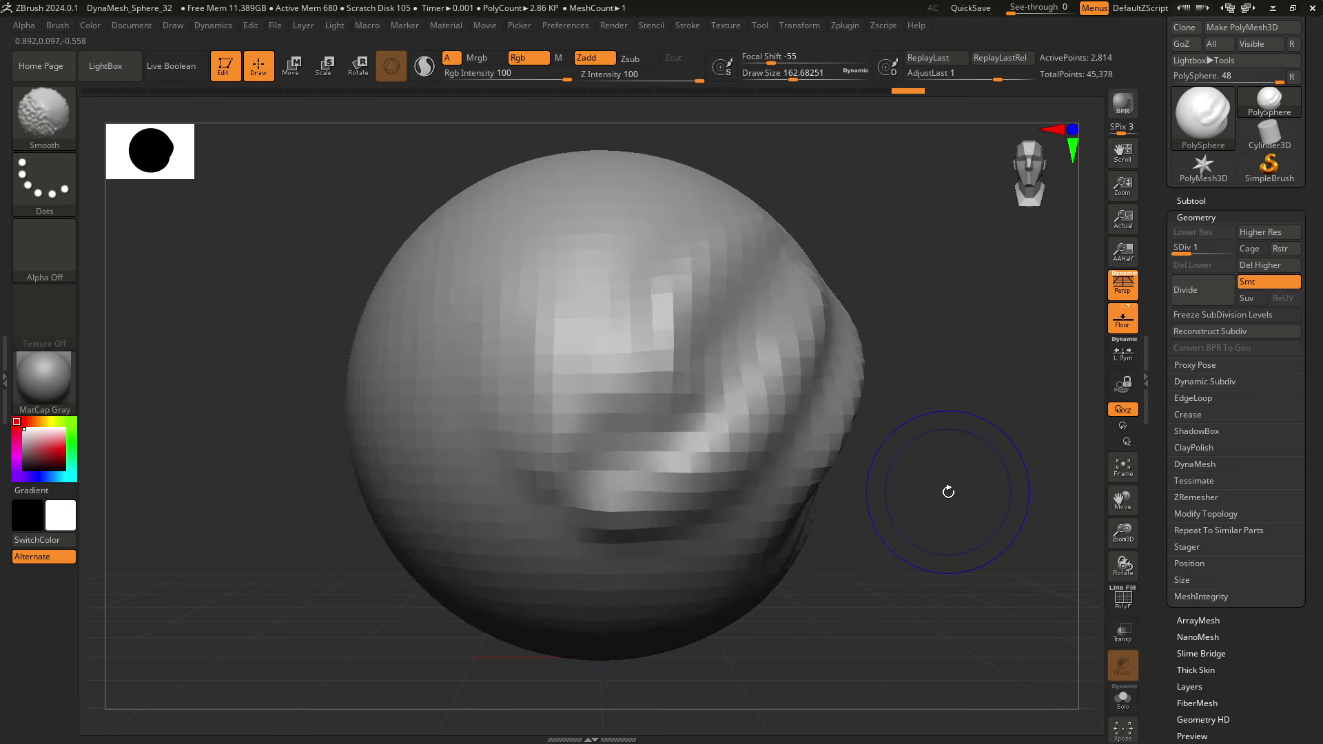
key("shift+f")
key("shift+f")
key("shift+f")
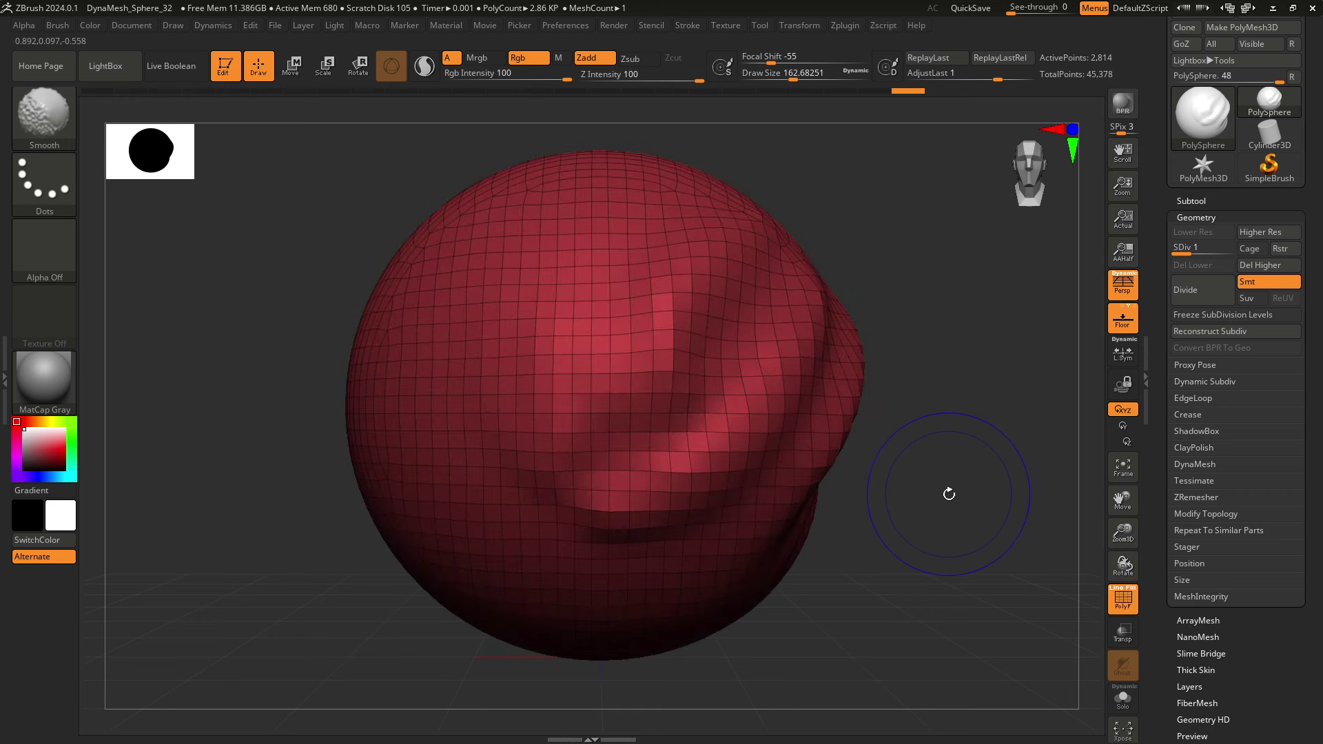
key("shift+f")
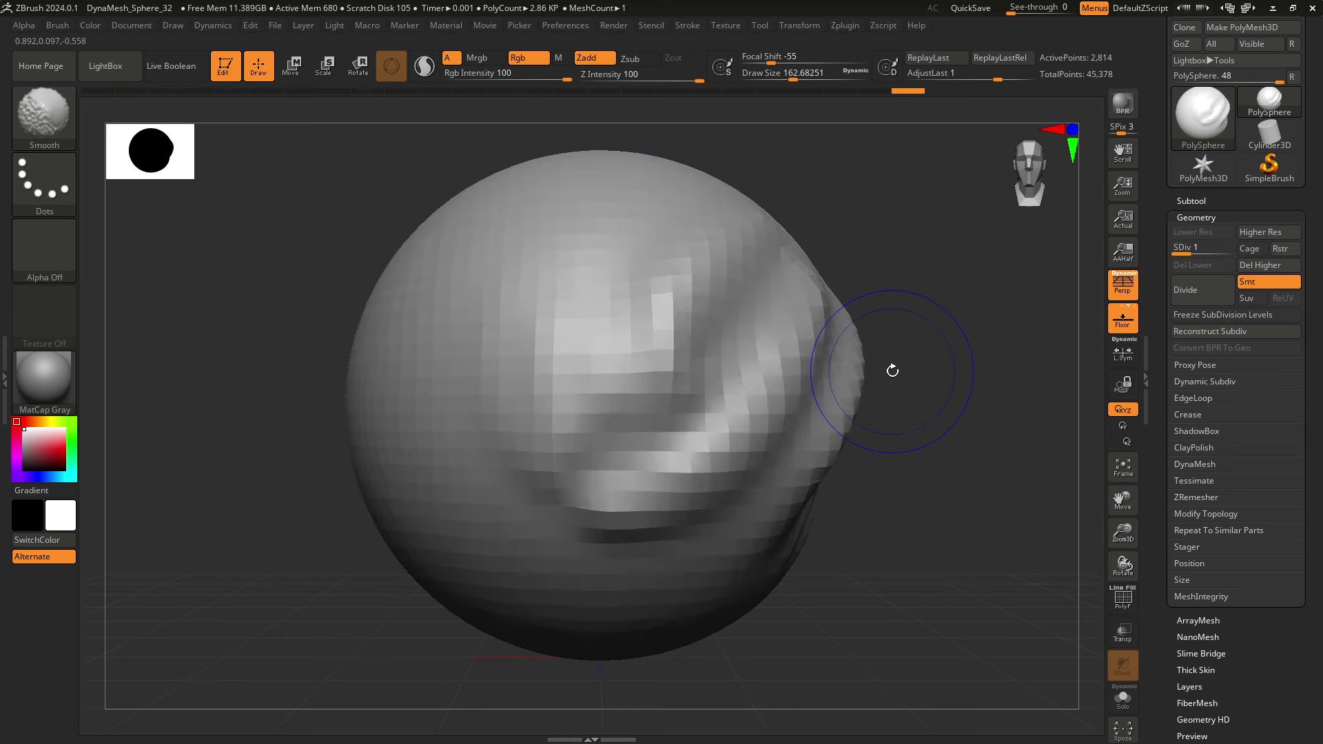
key("shift+f")
left_click_drag(679, 338, 614, 379, "shift")
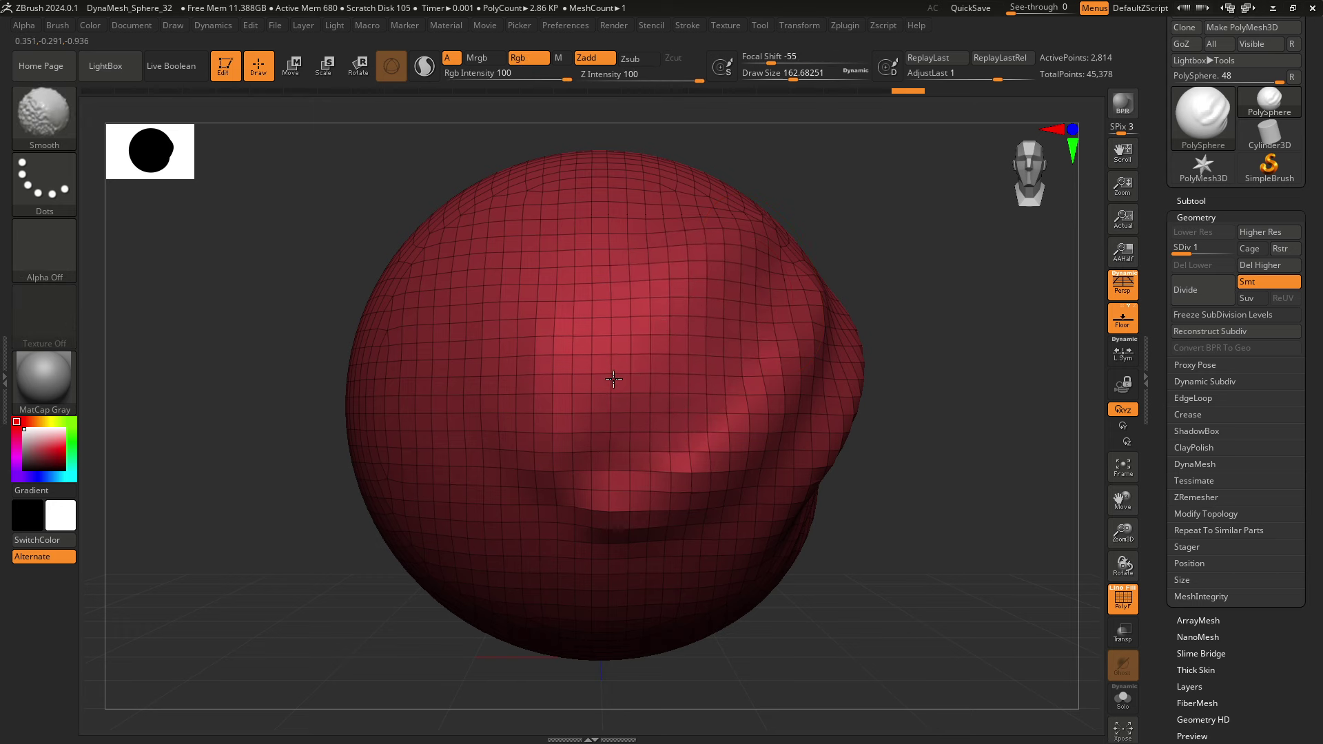
key("shift+f")
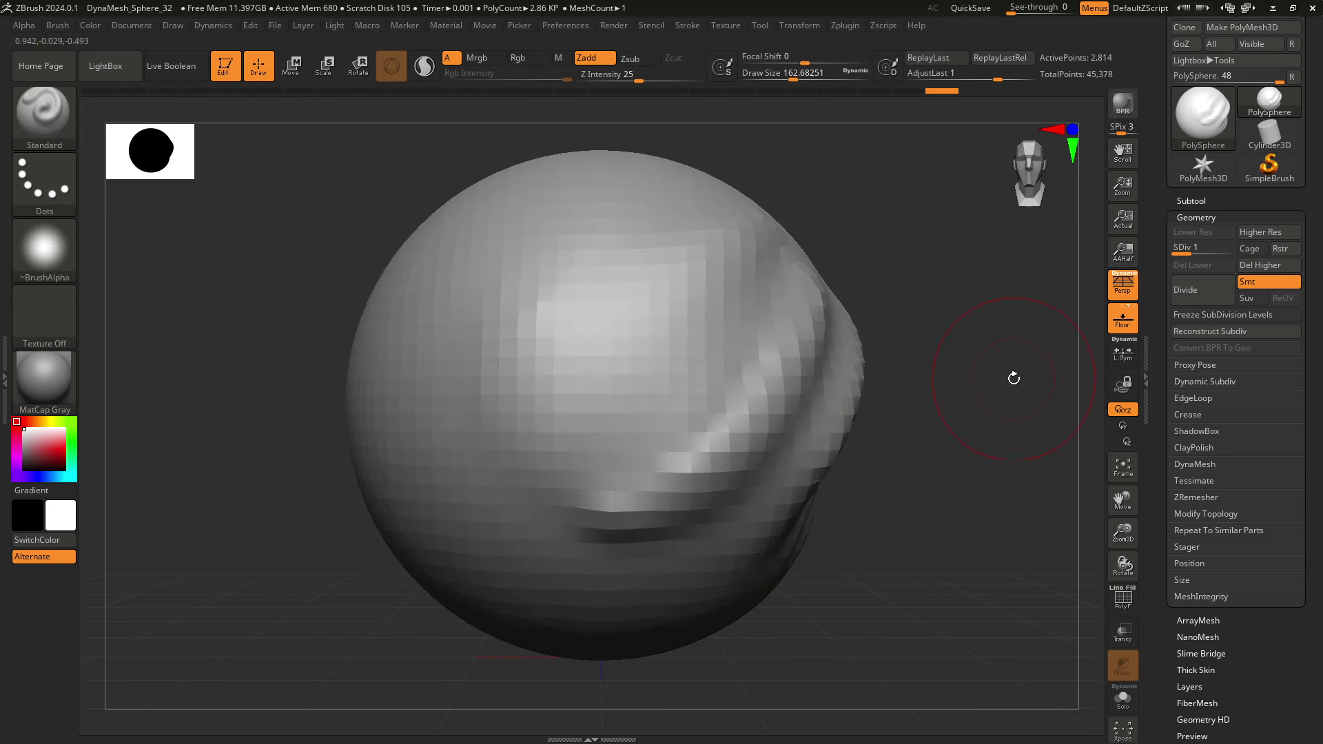
- Smooth the remaining creases on the sphere's upper right, then open LightBox
mouse_move(990, 406)
left_mouse_down()
mouse_move(863, 434)
mouse_move(369, 485)
mouse_move(541, 378)
mouse_move(659, 426)
mouse_move(880, 269)
mouse_move(848, 334)
mouse_move(896, 359)
left_mouse_up()
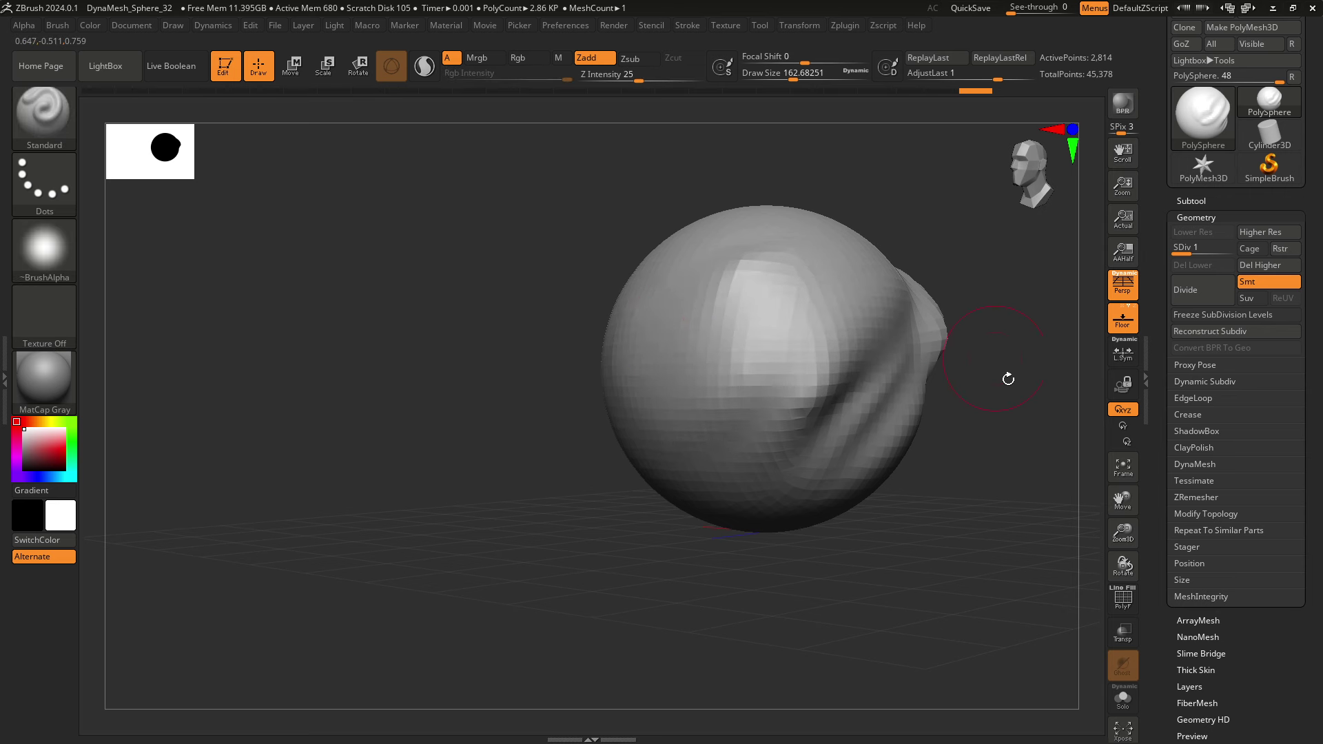
mouse_move(1007, 378)
left_mouse_down()
mouse_move(872, 480)
mouse_move(656, 473)
mouse_move(756, 407)
mouse_move(857, 414)
mouse_move(772, 411)
mouse_move(768, 502)
mouse_move(686, 393)
left_mouse_up()
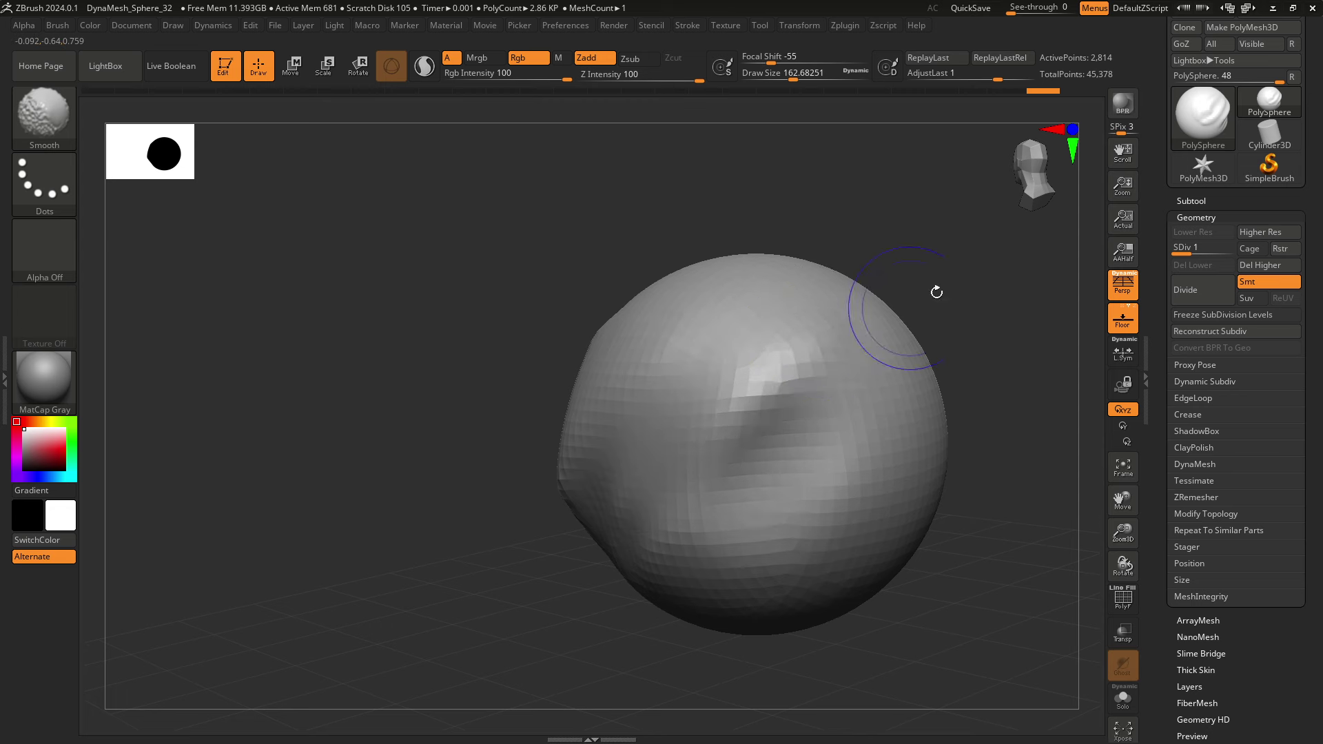
mouse_move(933, 290)
left_mouse_down()
mouse_move(971, 276)
mouse_move(925, 363)
mouse_move(886, 349)
mouse_move(906, 342)
left_mouse_up()
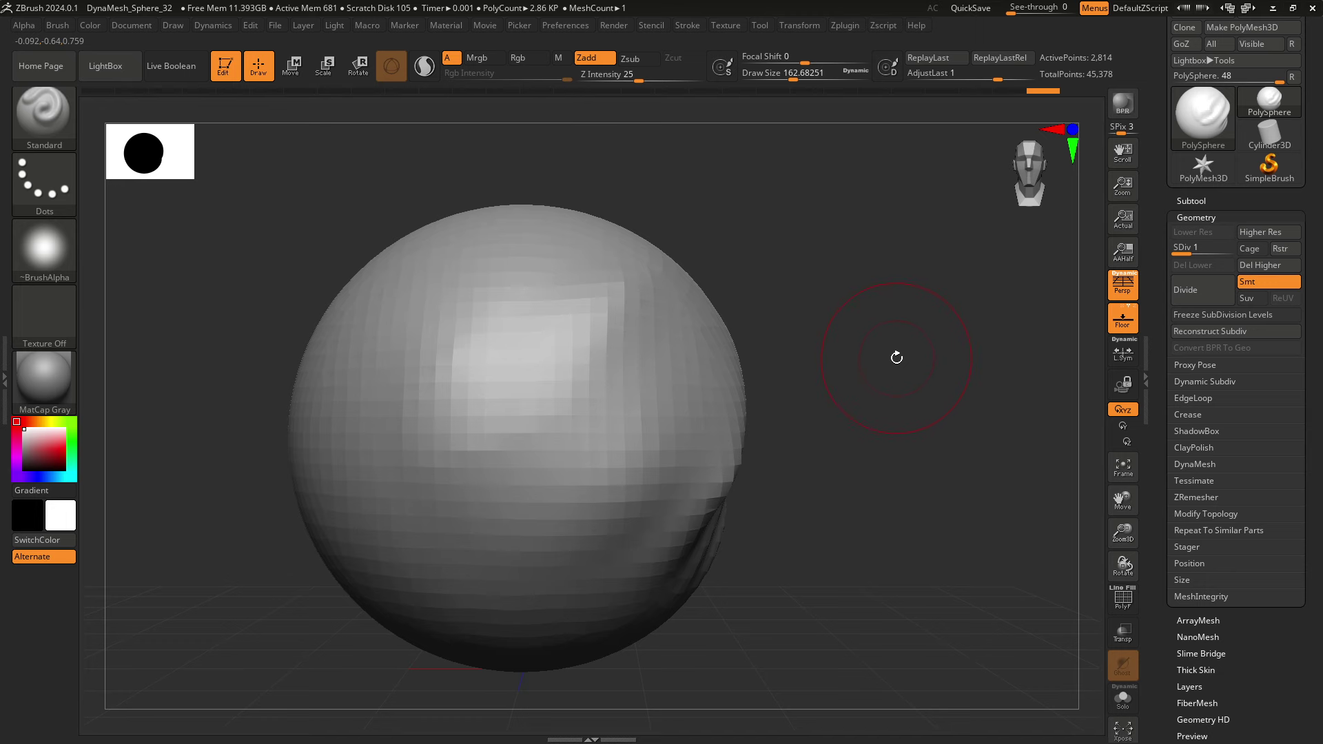
key("comma")
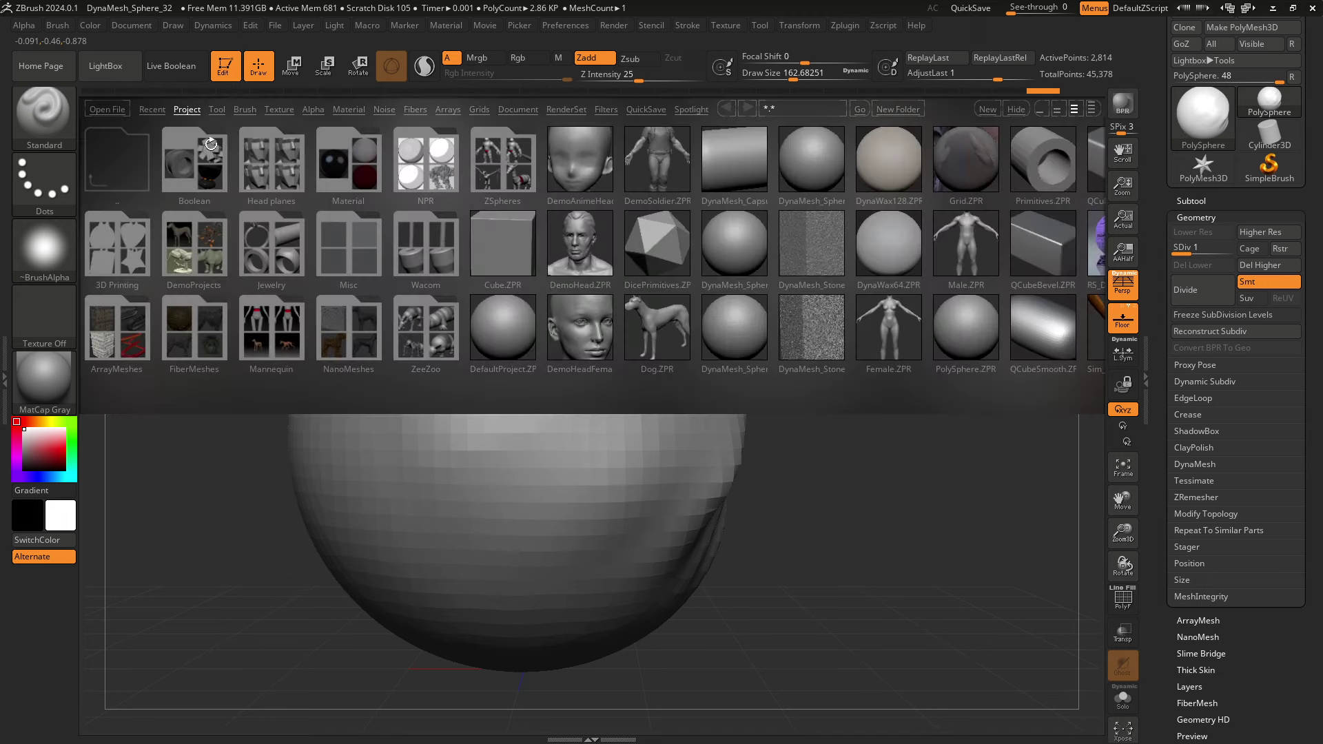
- Open the DemoHeadFemale project from LightBox without saving the sphere
left_click(123, 73)
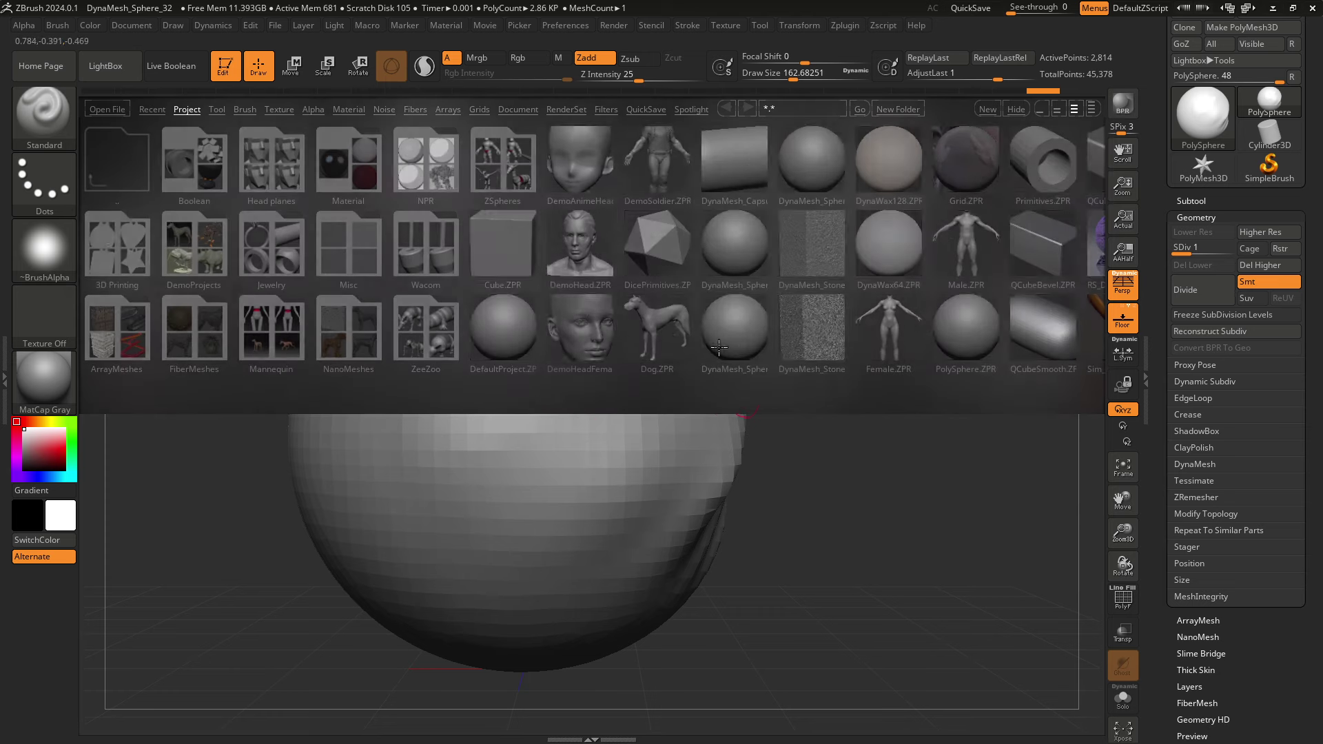
double_click(590, 324)
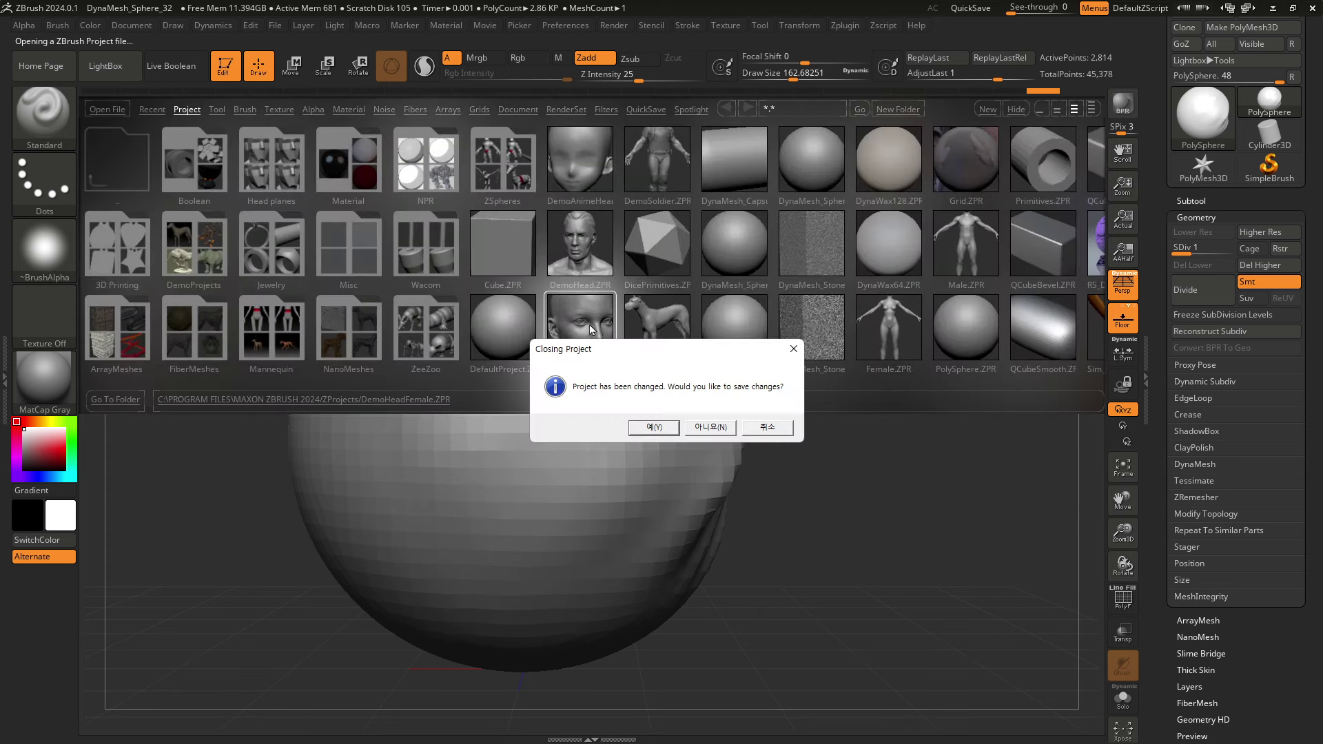
left_click(715, 428)
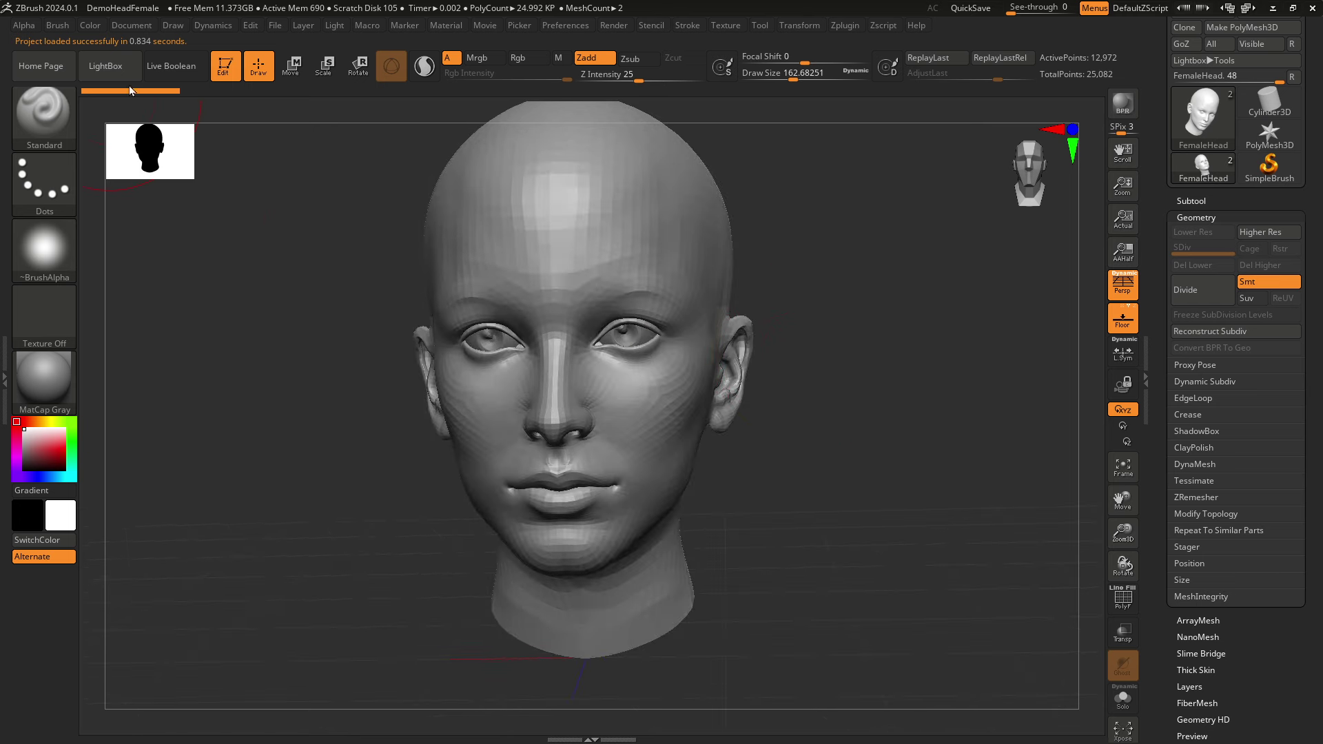
- Reopen LightBox and load Dog.ZPR without saving changes
left_click(108, 67)
double_click(688, 322)
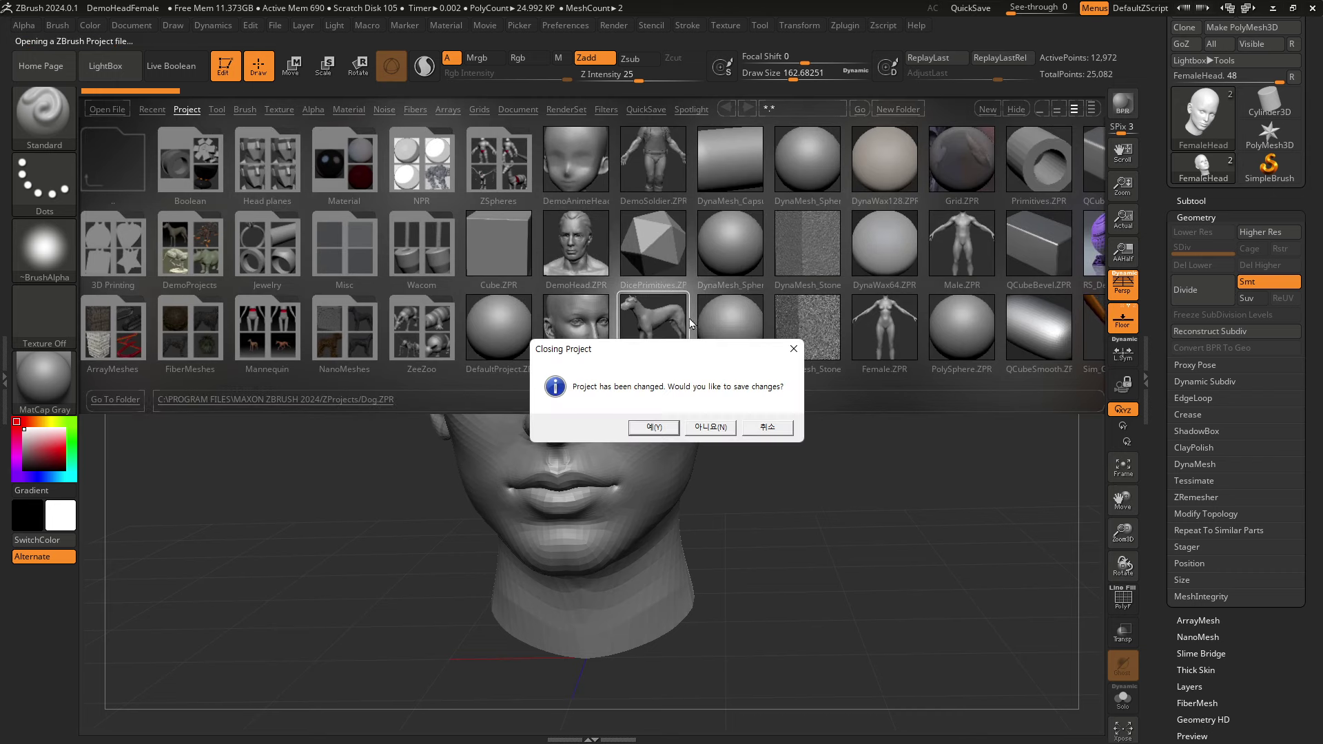
left_click(733, 427)
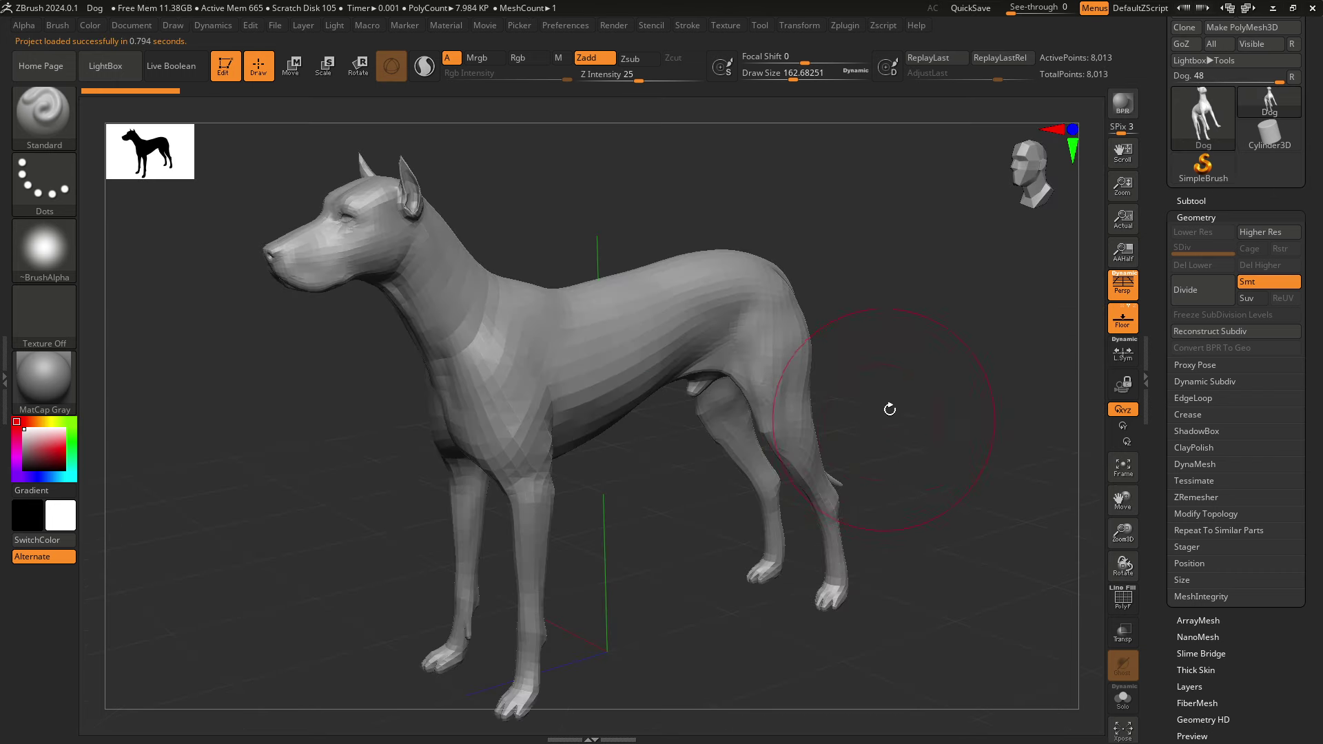
mouse_move(910, 366)
left_mouse_down()
mouse_move(935, 352)
mouse_move(919, 345)
mouse_move(875, 379)
mouse_move(830, 386)
left_mouse_up()
mouse_move(936, 337)
left_mouse_down()
mouse_move(954, 328)
mouse_move(932, 355)
mouse_move(931, 334)
mouse_move(929, 352)
left_mouse_up()
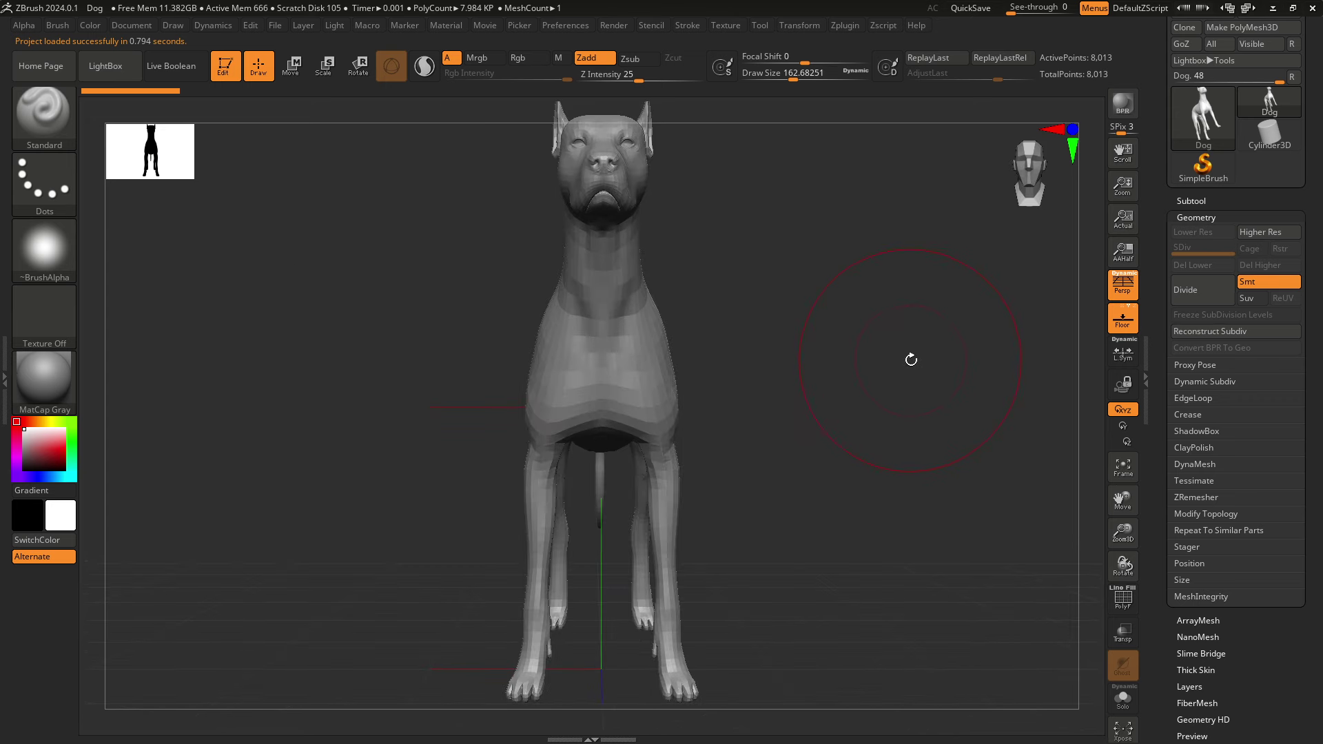
scroll(890, 289, "down", 2)
scroll(883, 316, "down", 2)
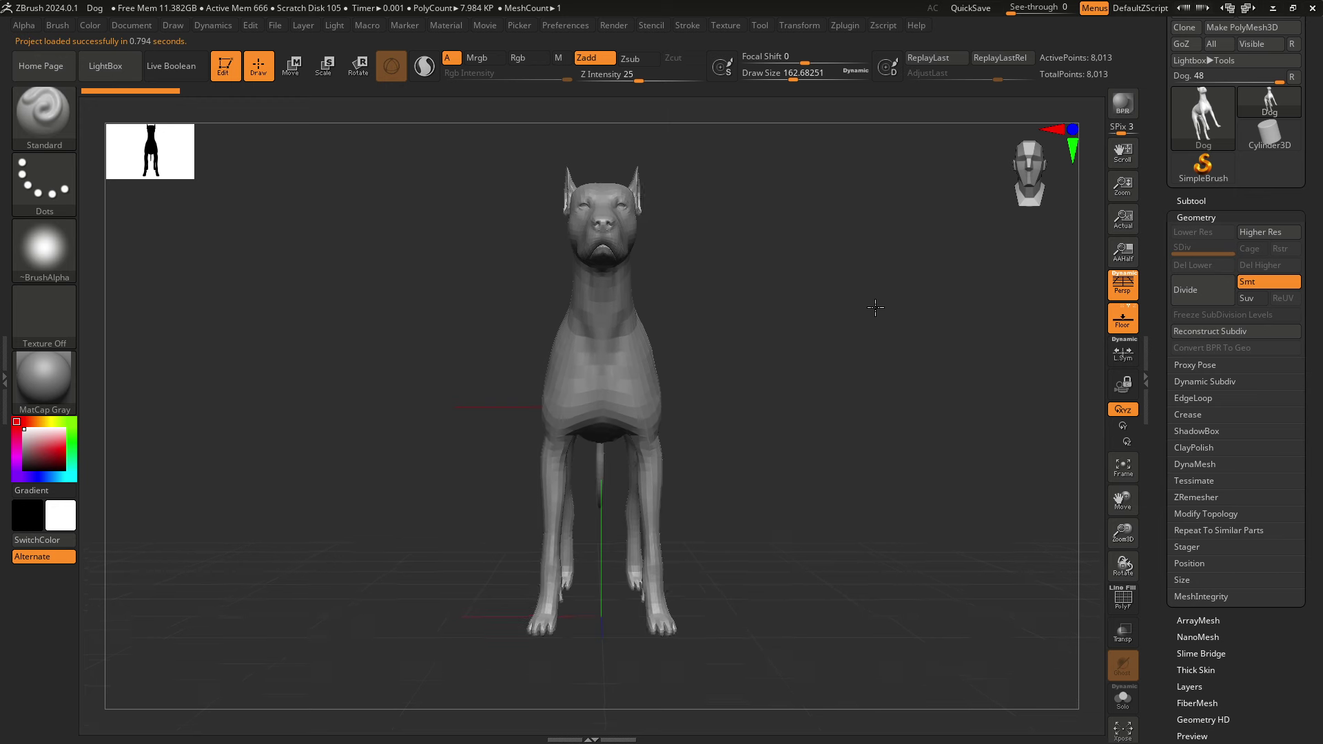
scroll(877, 307, "down", 1)
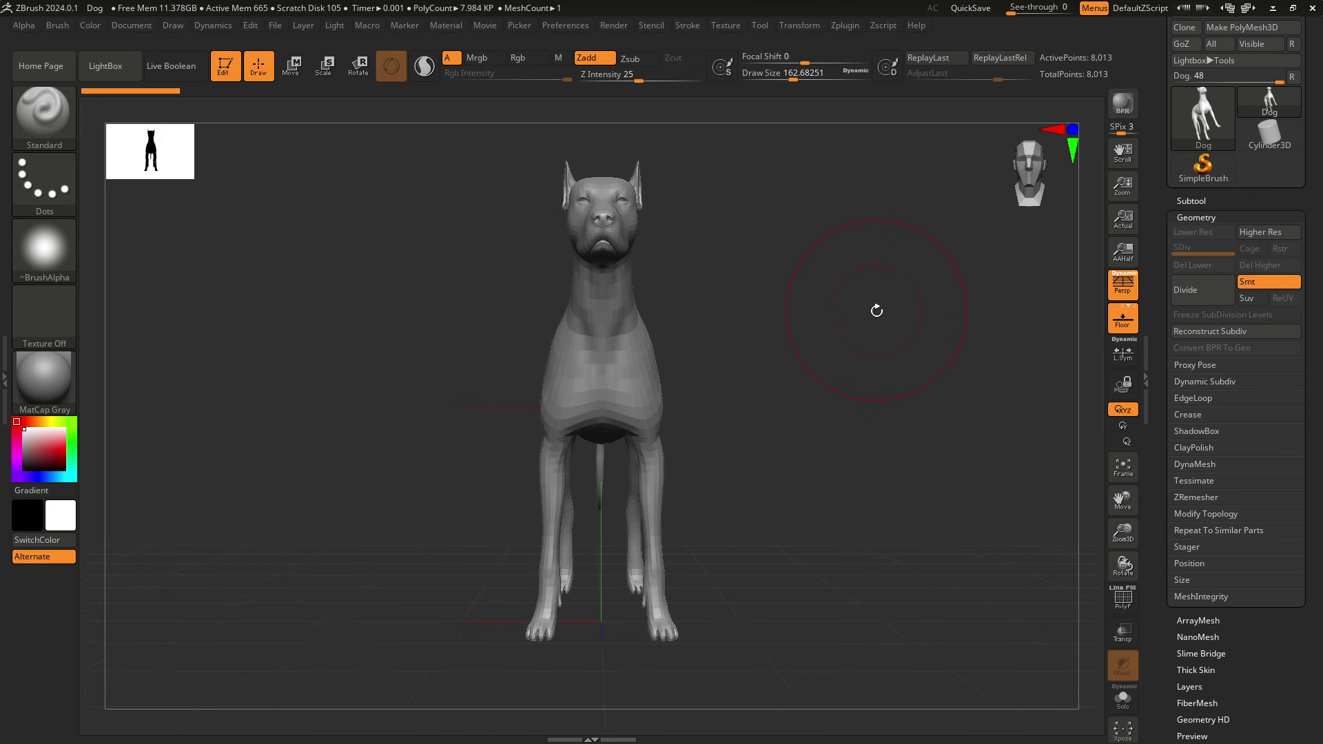
scroll(878, 308, "up", 2)
scroll(868, 318, "up", 2)
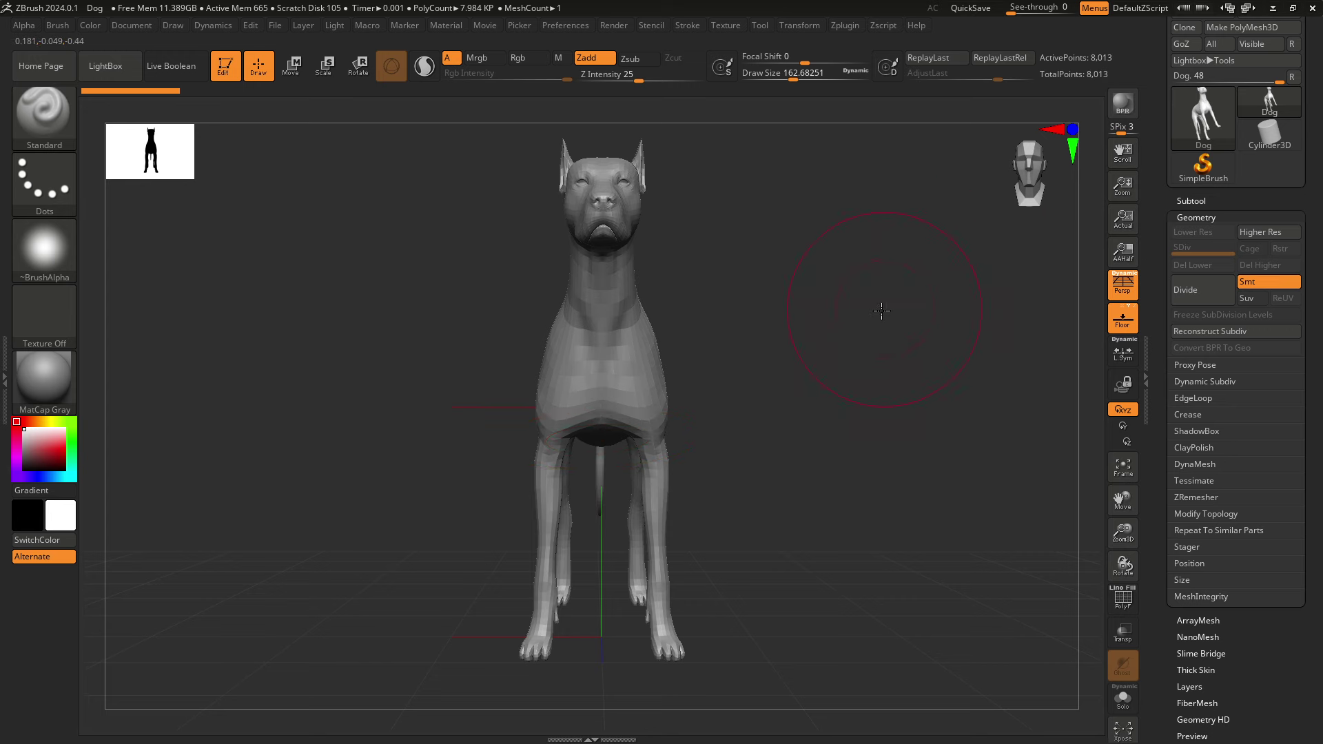
mouse_move(882, 311)
left_mouse_down()
mouse_move(872, 354)
mouse_move(836, 384)
mouse_move(876, 370)
mouse_move(898, 332)
mouse_move(879, 314)
mouse_move(883, 325)
left_mouse_up()
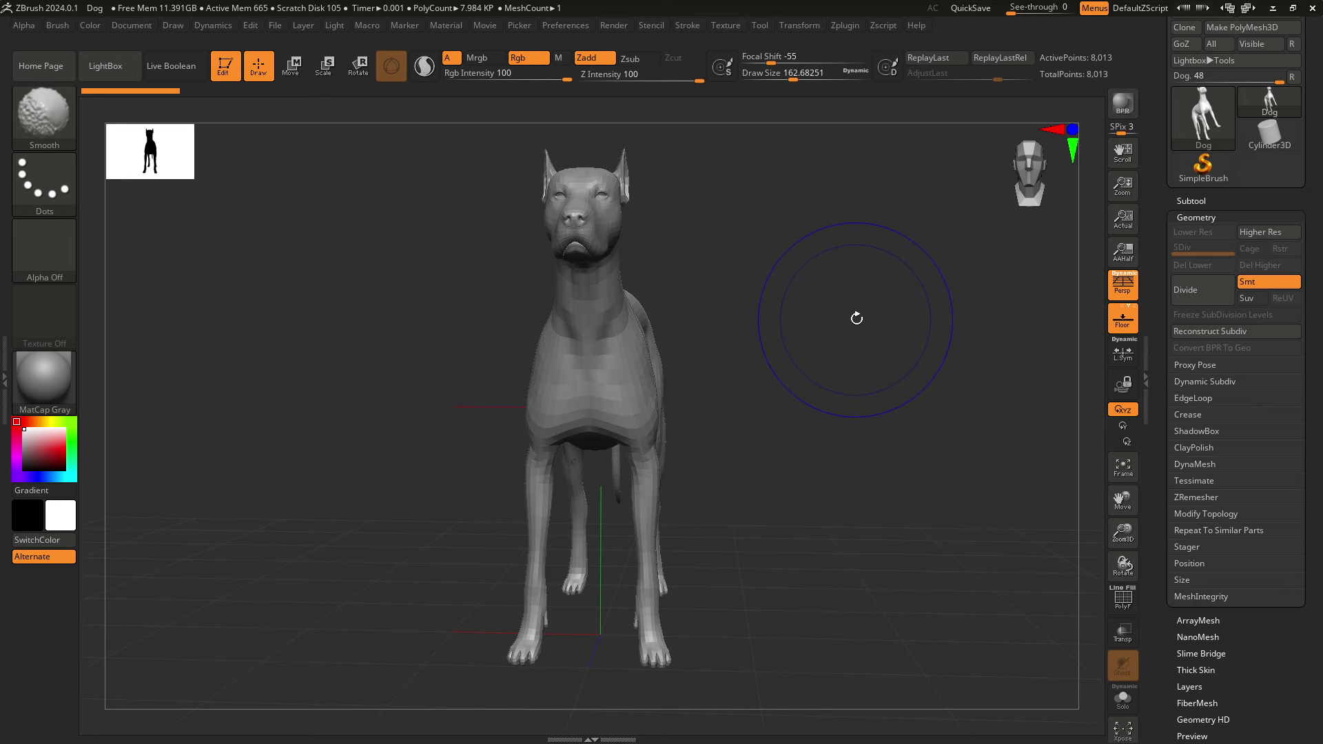
mouse_move(857, 318)
left_mouse_down()
mouse_move(864, 336)
mouse_move(834, 369)
mouse_move(880, 360)
mouse_move(882, 452)
mouse_move(874, 331)
mouse_move(885, 344)
mouse_move(872, 325)
mouse_move(877, 413)
mouse_move(837, 414)
mouse_move(933, 363)
mouse_move(880, 376)
mouse_move(891, 382)
left_mouse_up()
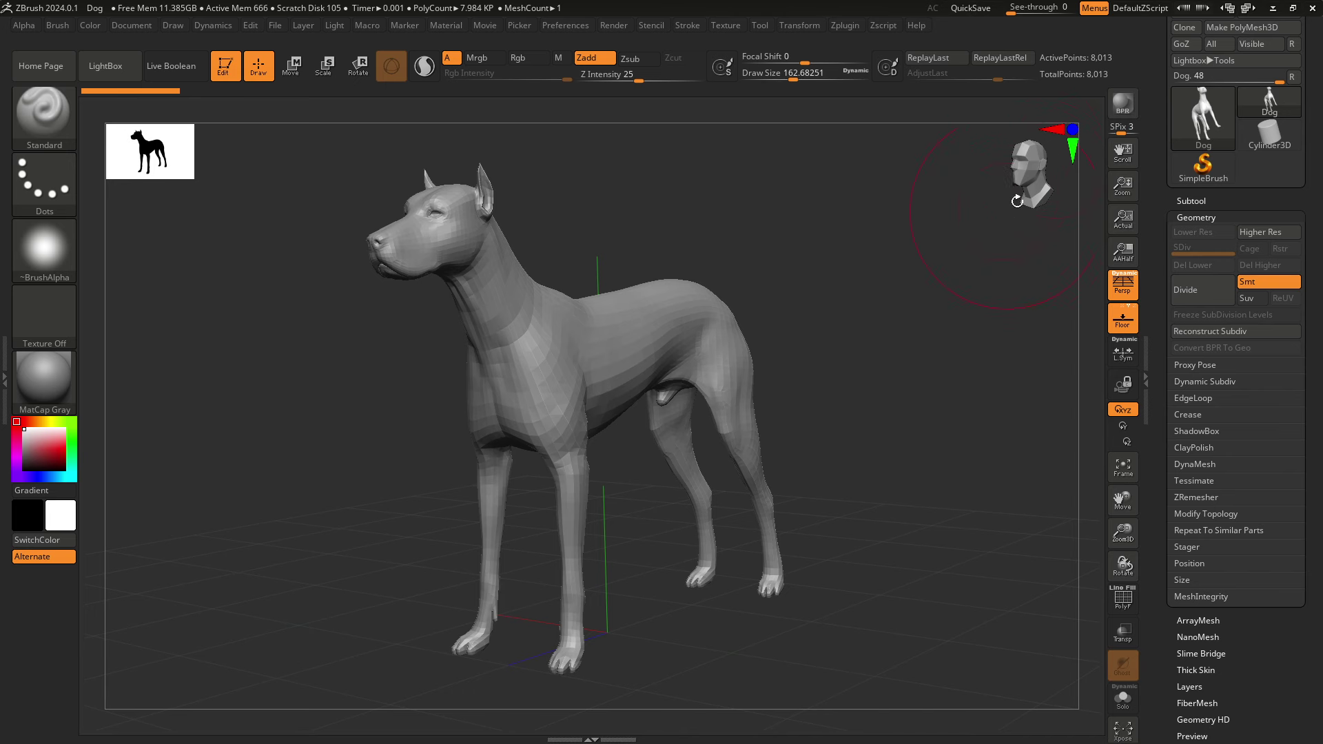
mouse_move(959, 268)
left_mouse_down()
mouse_move(1028, 185)
mouse_move(1022, 164)
left_mouse_up()
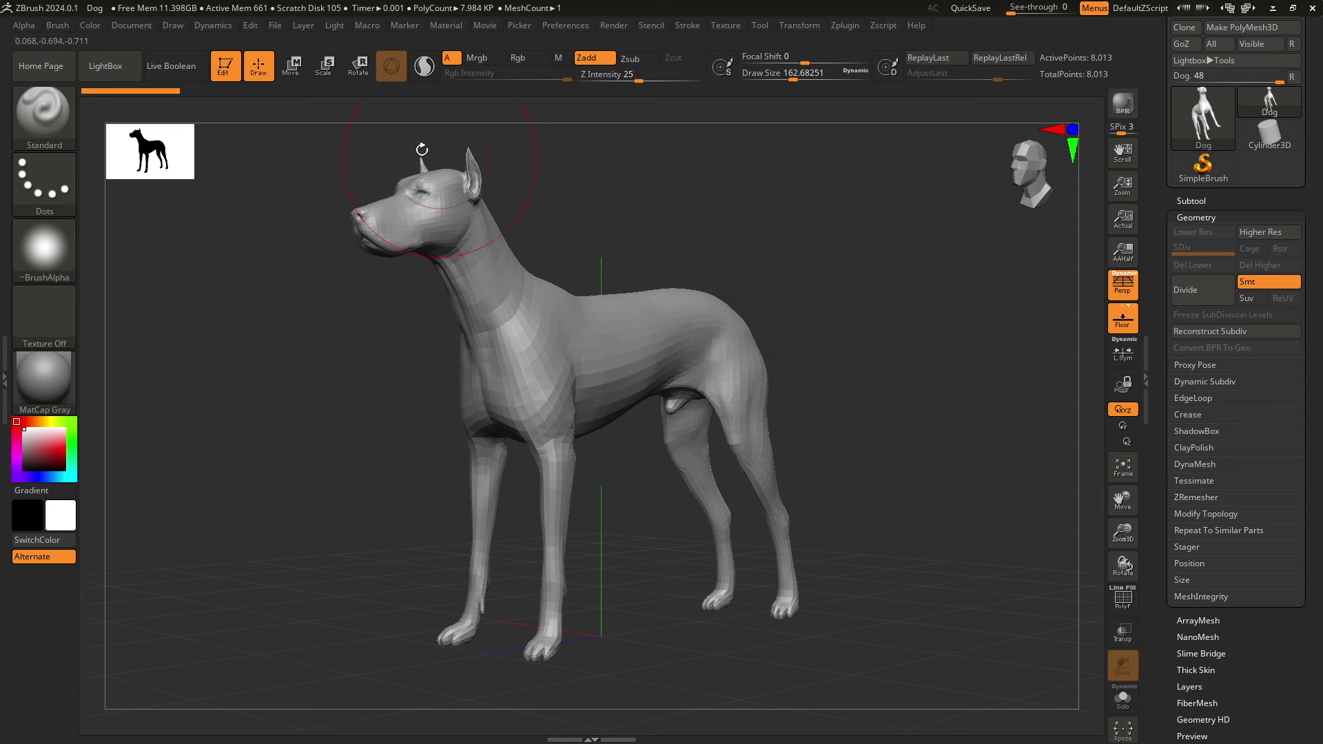
left_click_drag(972, 253, 1004, 246)
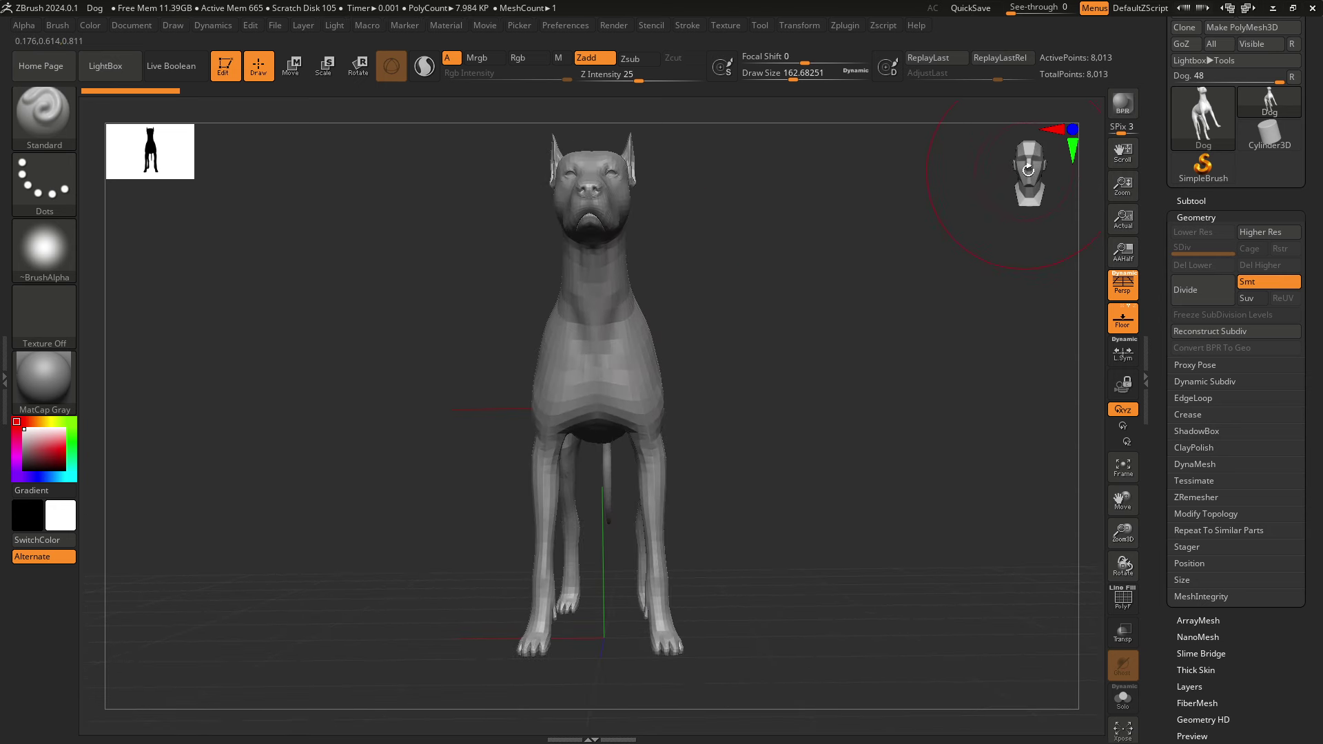
left_click_drag(1032, 167, 1031, 171)
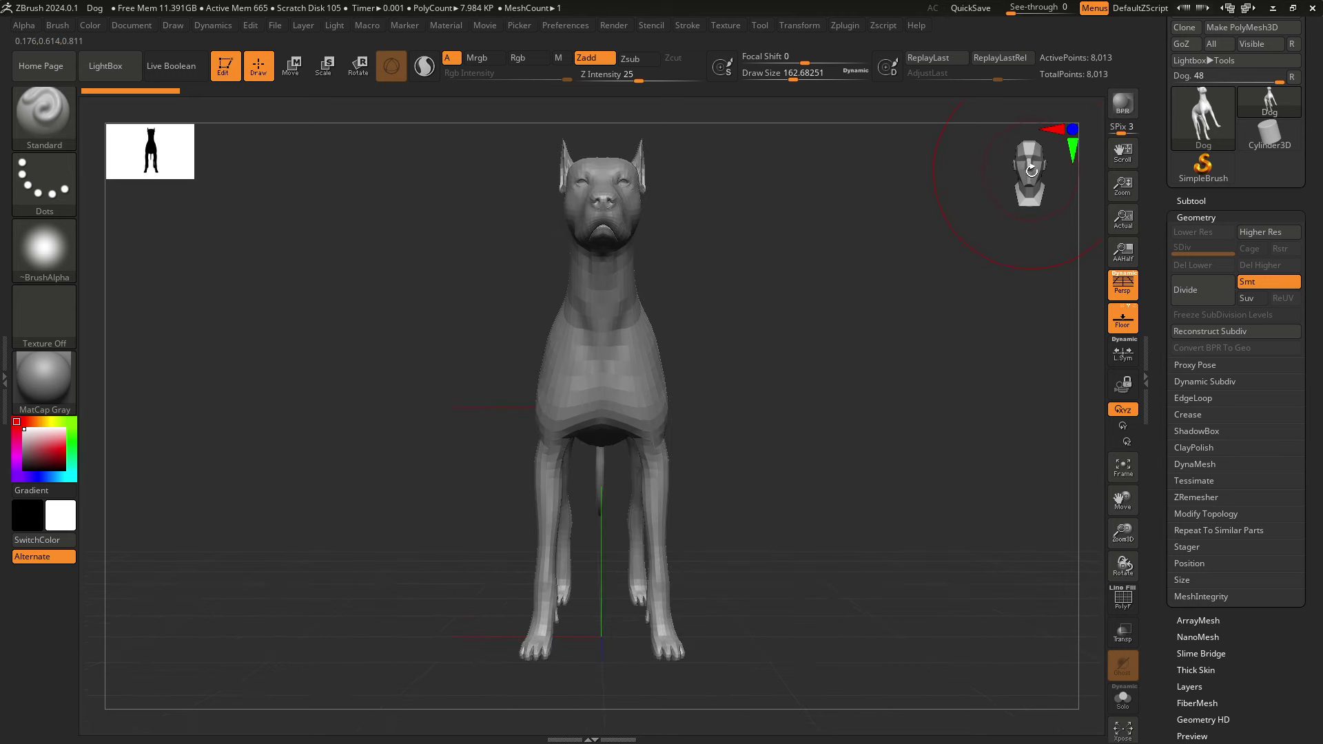
mouse_move(894, 365)
left_mouse_down()
mouse_move(848, 340)
mouse_move(924, 309)
mouse_move(971, 320)
mouse_move(977, 336)
left_mouse_up()
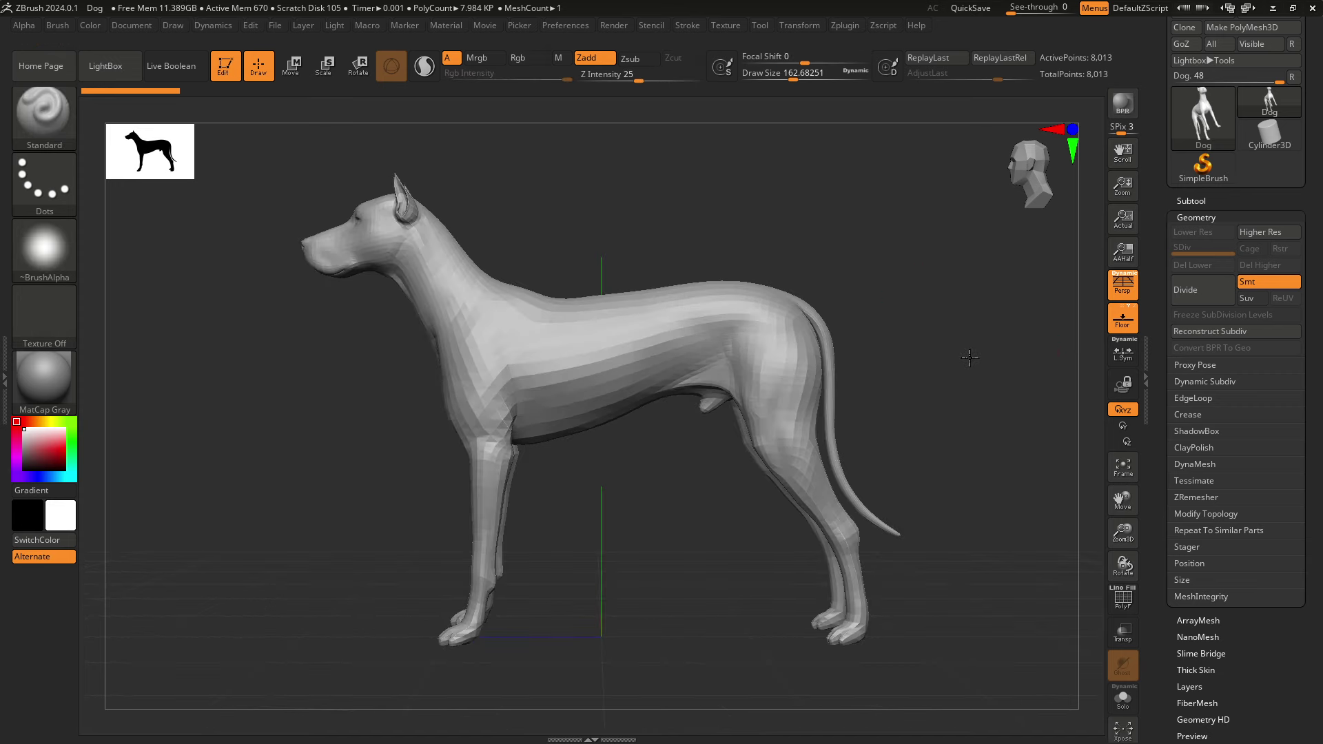
mouse_move(970, 357)
left_mouse_down("alt")
mouse_move(700, 174)
mouse_move(948, 492)
mouse_move(759, 316)
mouse_move(880, 482)
mouse_move(986, 367)
mouse_move(924, 346)
mouse_move(875, 236)
left_mouse_up("alt")
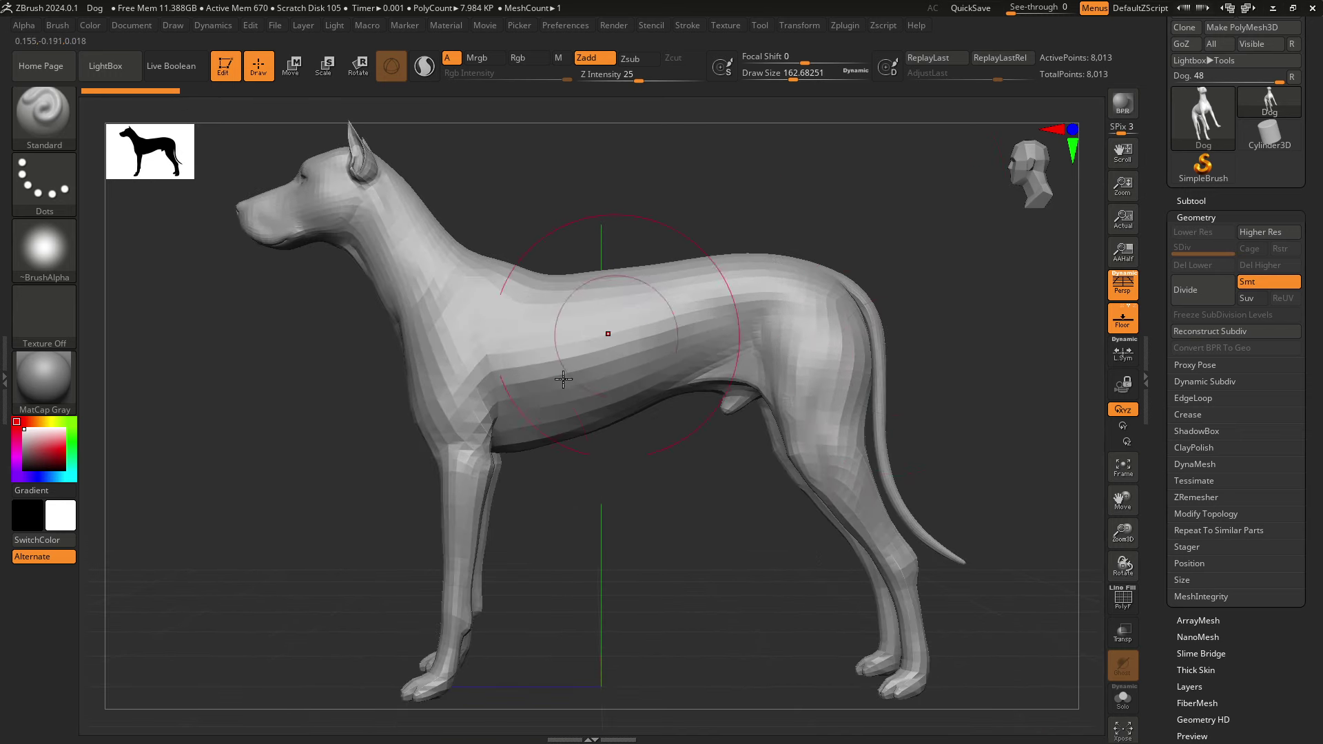
mouse_move(966, 333)
left_mouse_down("alt")
mouse_move(958, 341)
mouse_move(889, 299)
mouse_move(804, 414)
mouse_move(813, 452)
mouse_move(790, 431)
mouse_move(848, 437)
mouse_move(866, 396)
left_mouse_up("alt")
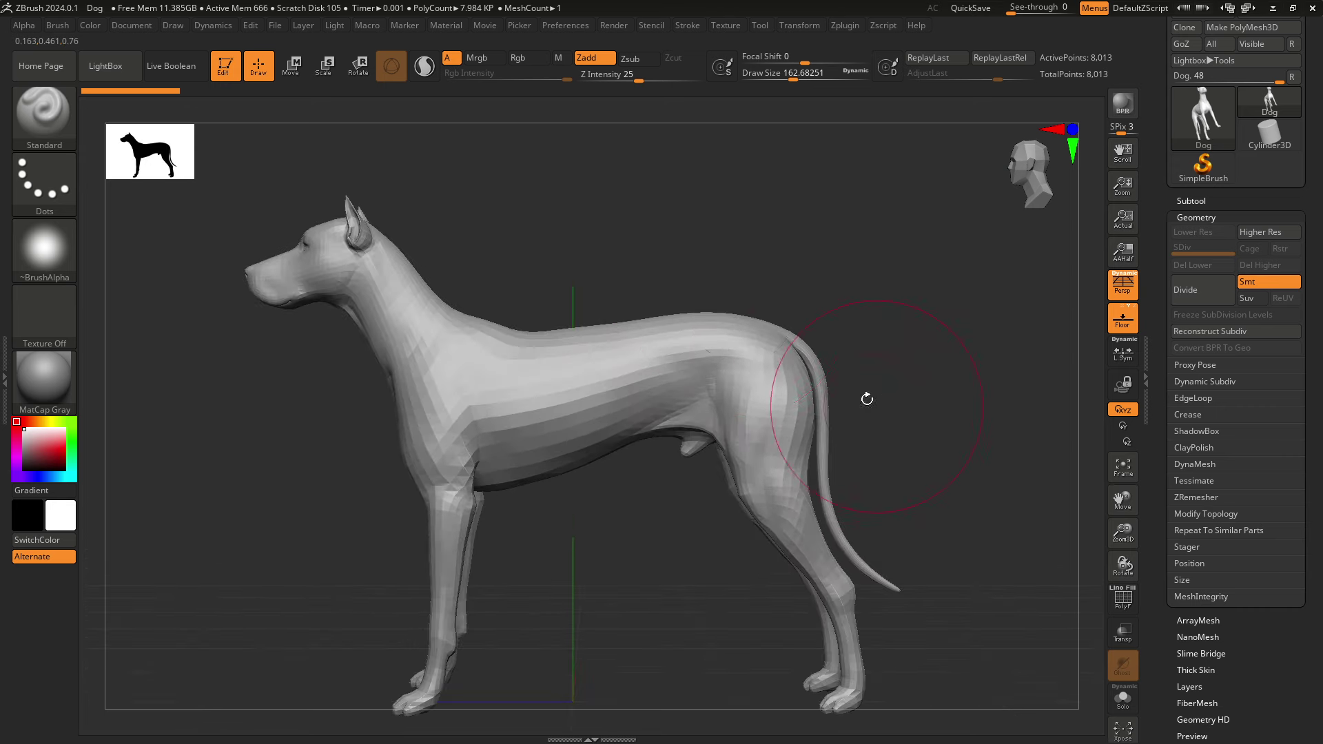
- Isolate a rectangular patch of the dog's back and frame it in the view
key("ctrl+shift")
left_click_drag(681, 293, 764, 385, "ctrl+shift")
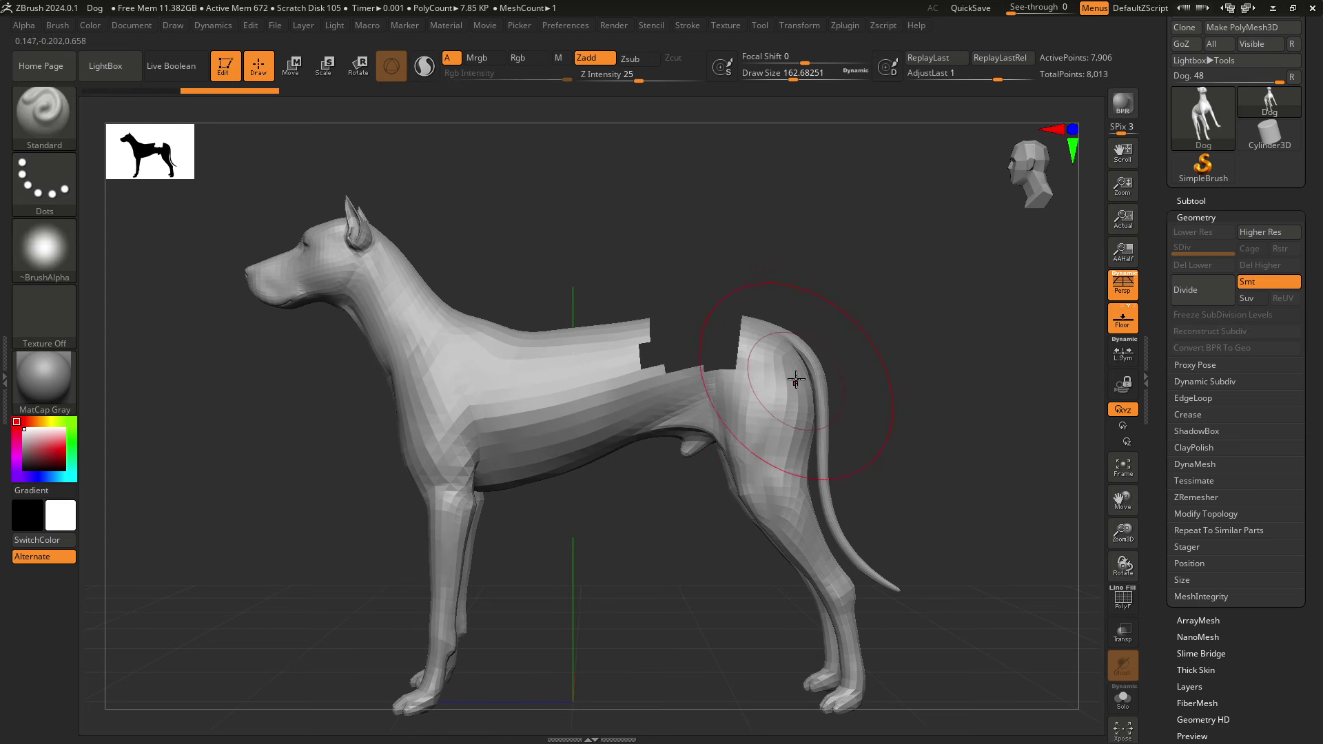
left_click_drag(655, 301, 726, 365, "ctrl")
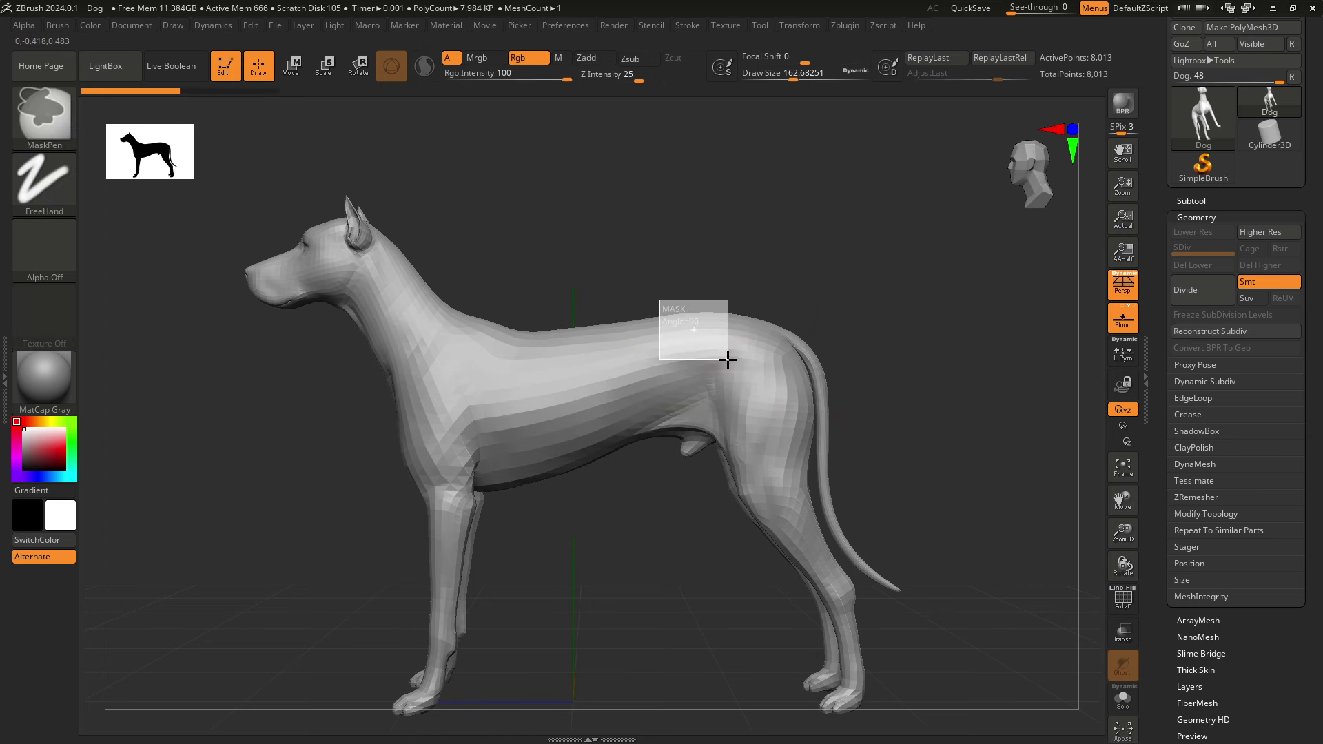
left_click_drag(655, 288, 728, 372, "ctrl+shift")
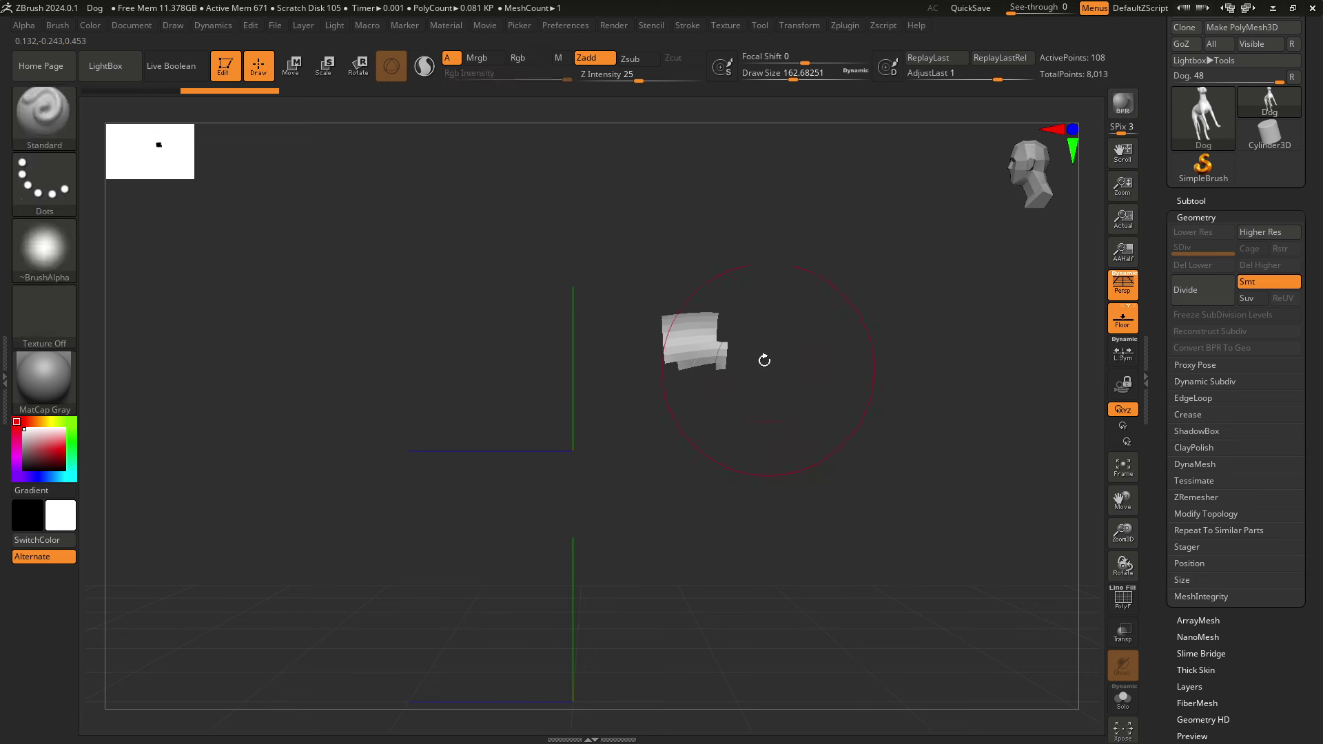
left_click_drag(798, 325, 809, 325)
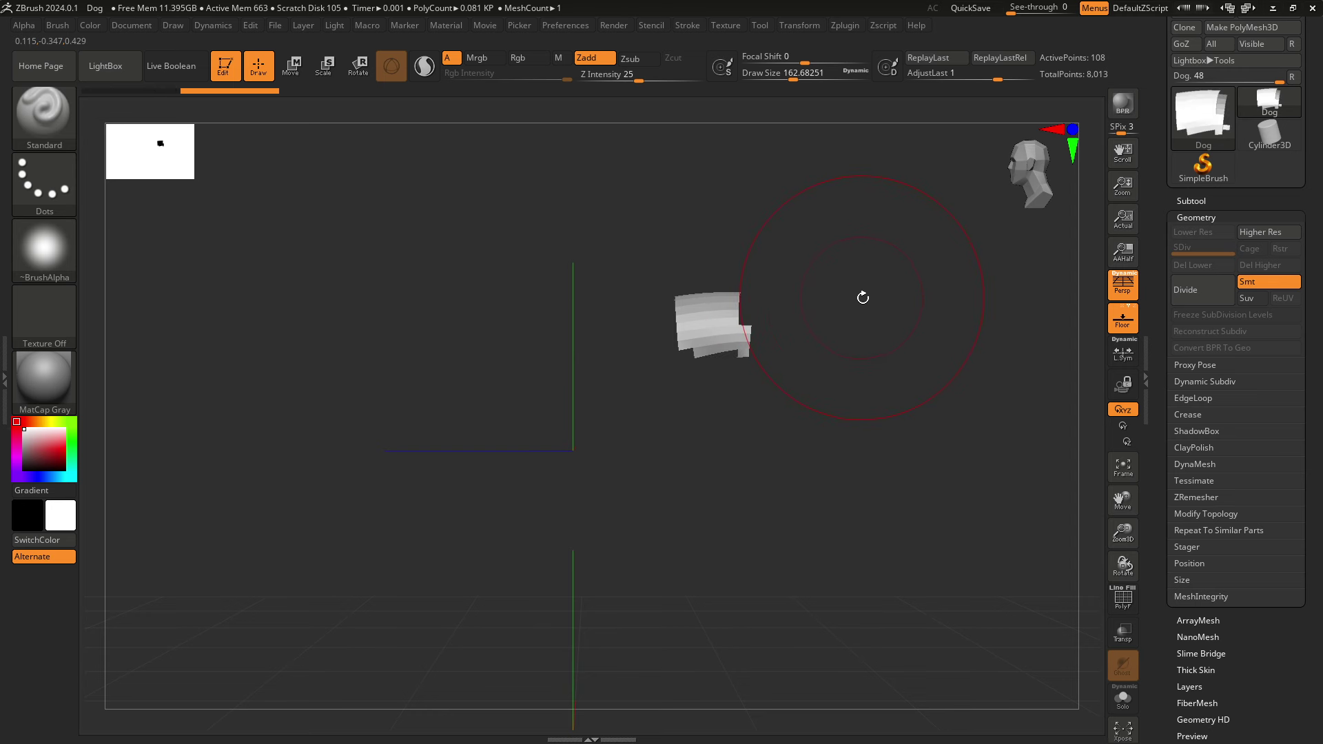
key("f")
mouse_move(864, 296)
left_mouse_down()
mouse_move(838, 256)
mouse_move(862, 267)
left_mouse_up()
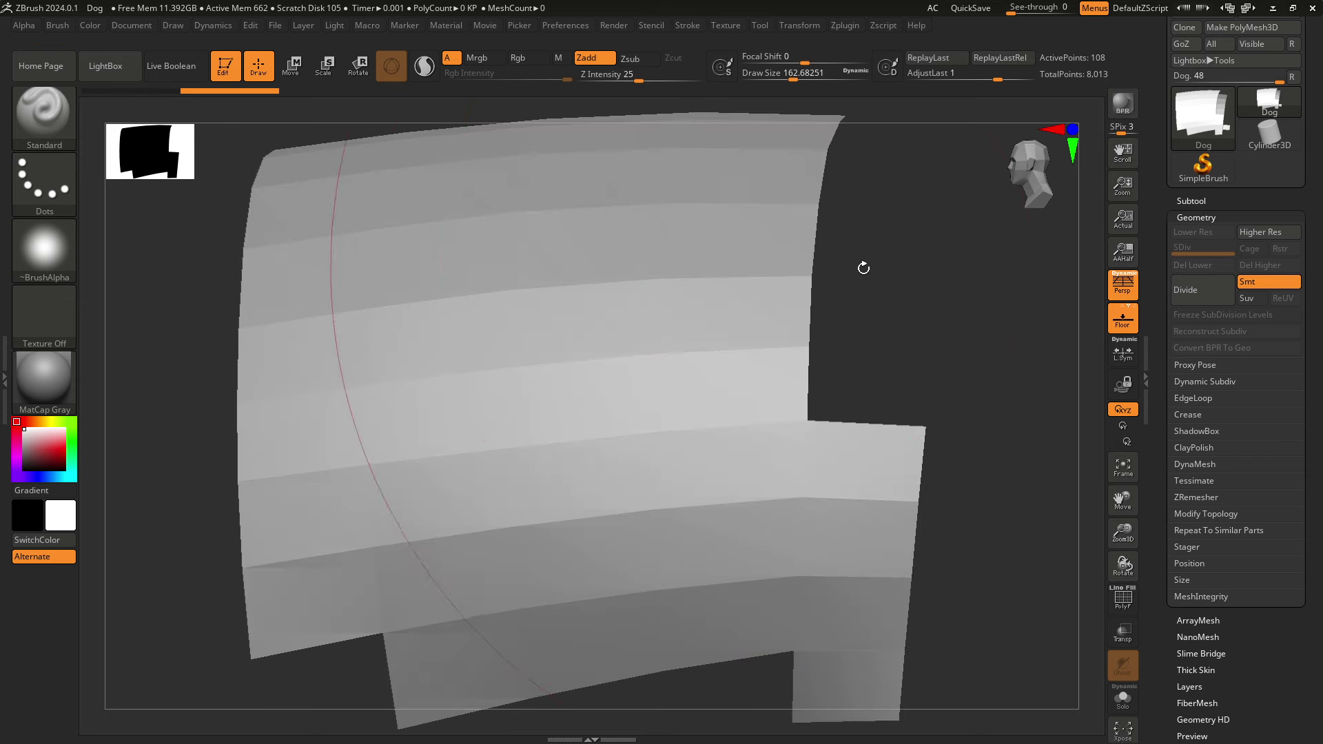
- Unhide the whole dog mesh, frame it, and orbit to a front view
left_click(957, 290, "ctrl+shift")
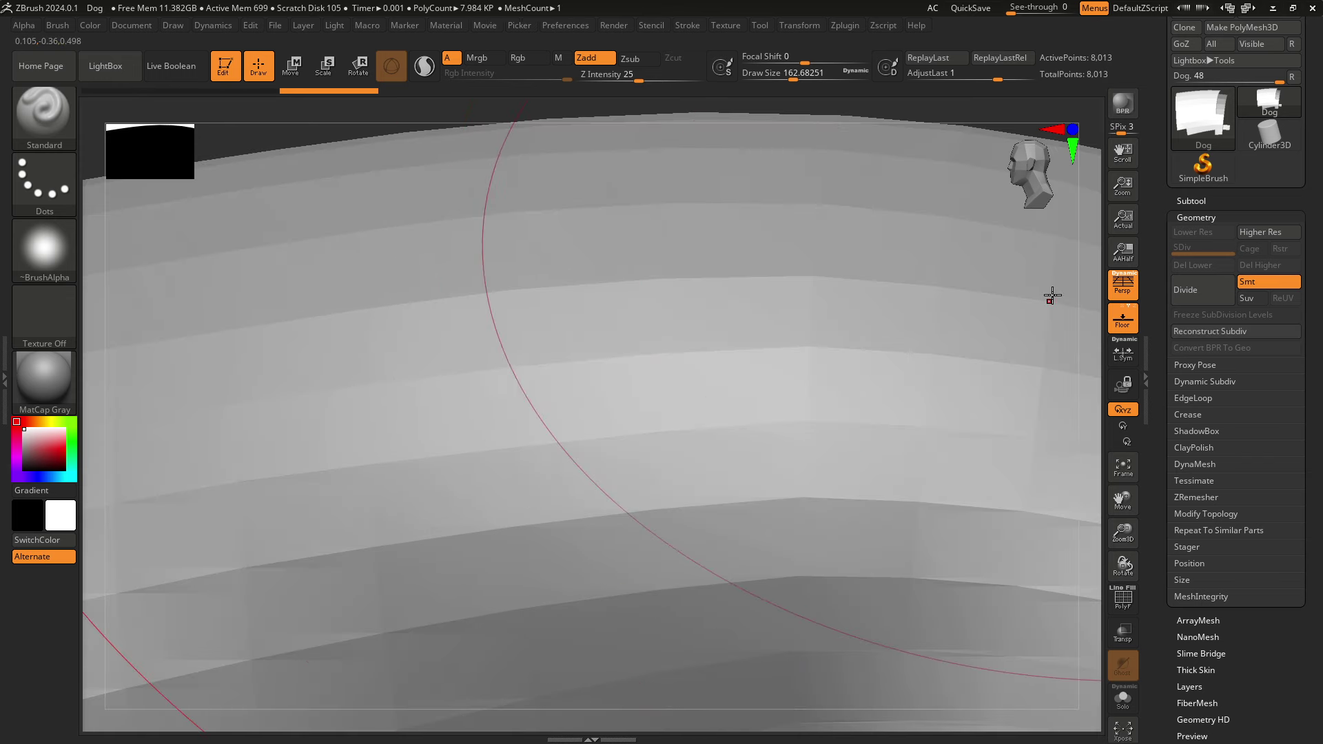
key("f")
mouse_move(950, 326)
left_mouse_down()
mouse_move(1020, 316)
mouse_move(978, 317)
mouse_move(960, 340)
mouse_move(927, 318)
mouse_move(857, 349)
mouse_move(842, 372)
mouse_move(813, 342)
mouse_move(896, 393)
mouse_move(883, 319)
mouse_move(878, 360)
mouse_move(858, 330)
mouse_move(859, 349)
left_mouse_up()
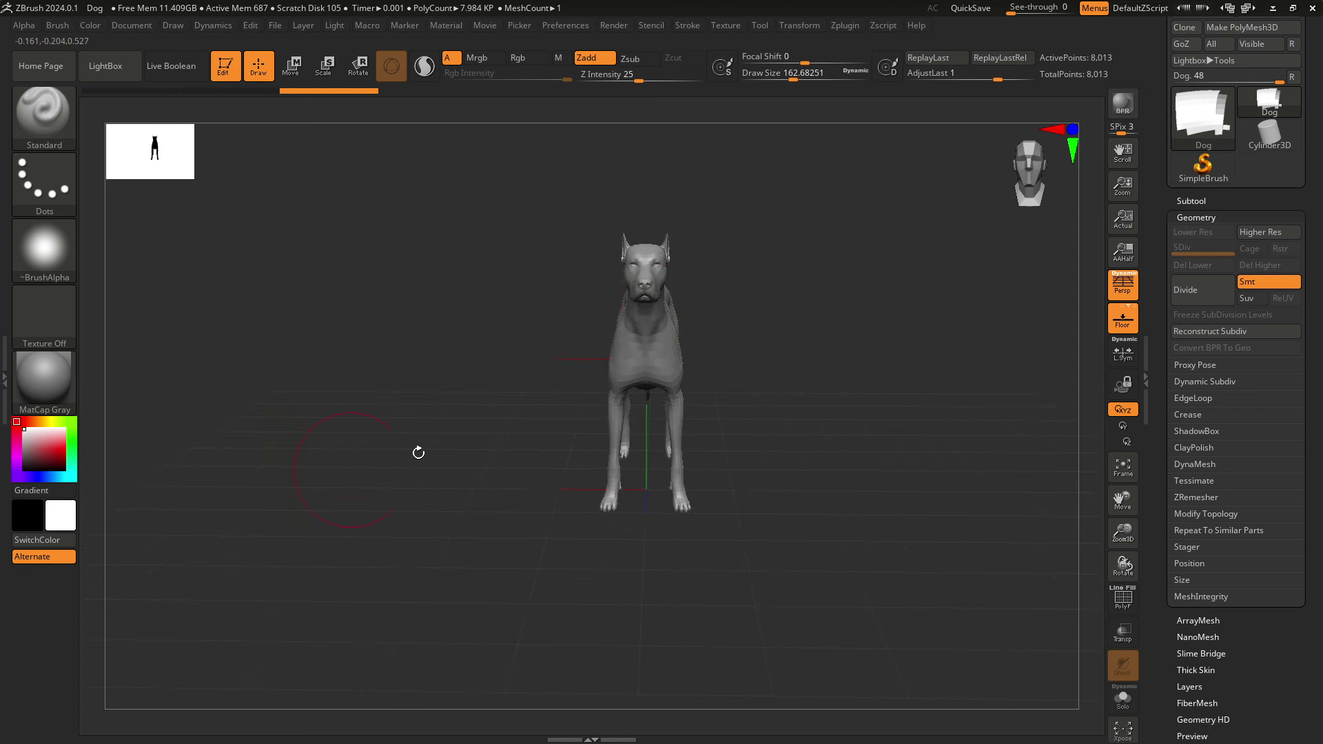
mouse_move(419, 452)
left_mouse_down("alt")
mouse_move(672, 326)
mouse_move(635, 323)
left_mouse_up("alt")
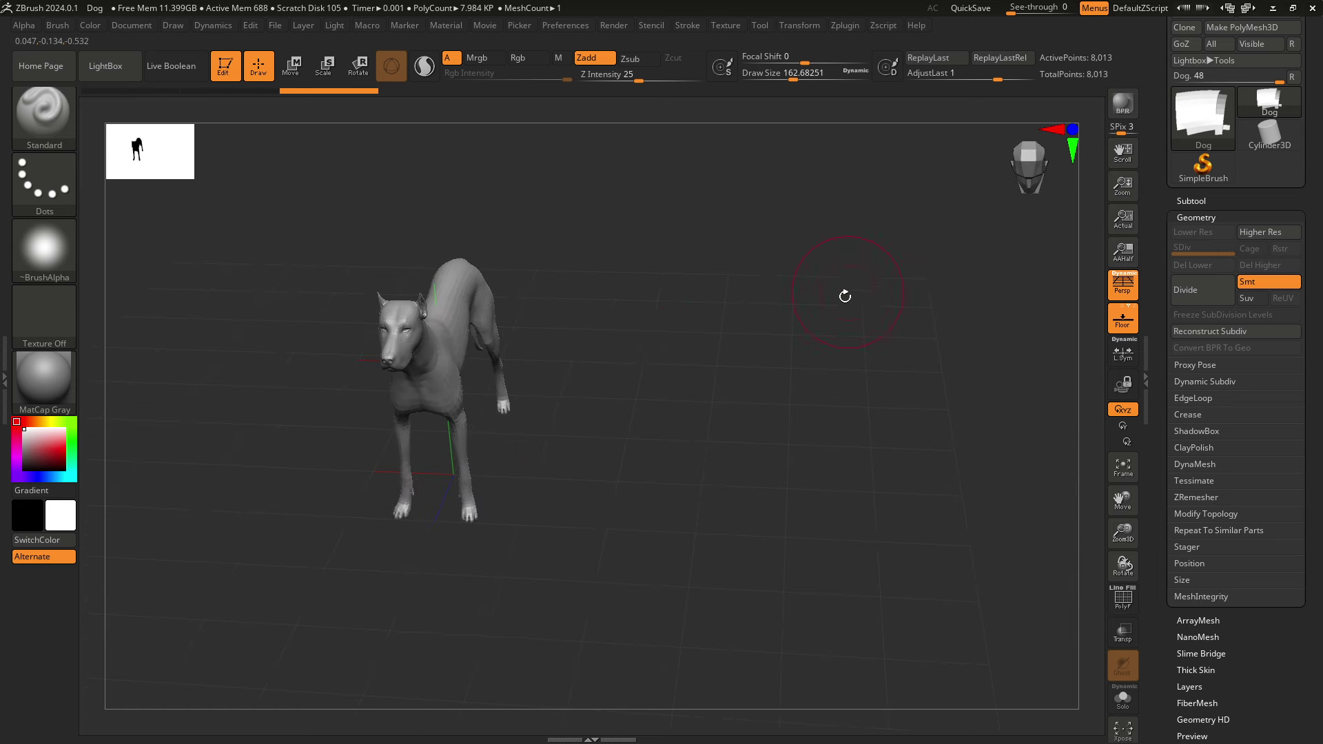
mouse_move(856, 504)
left_mouse_down()
mouse_move(836, 422)
mouse_move(907, 390)
mouse_move(836, 407)
mouse_move(845, 428)
left_mouse_up()
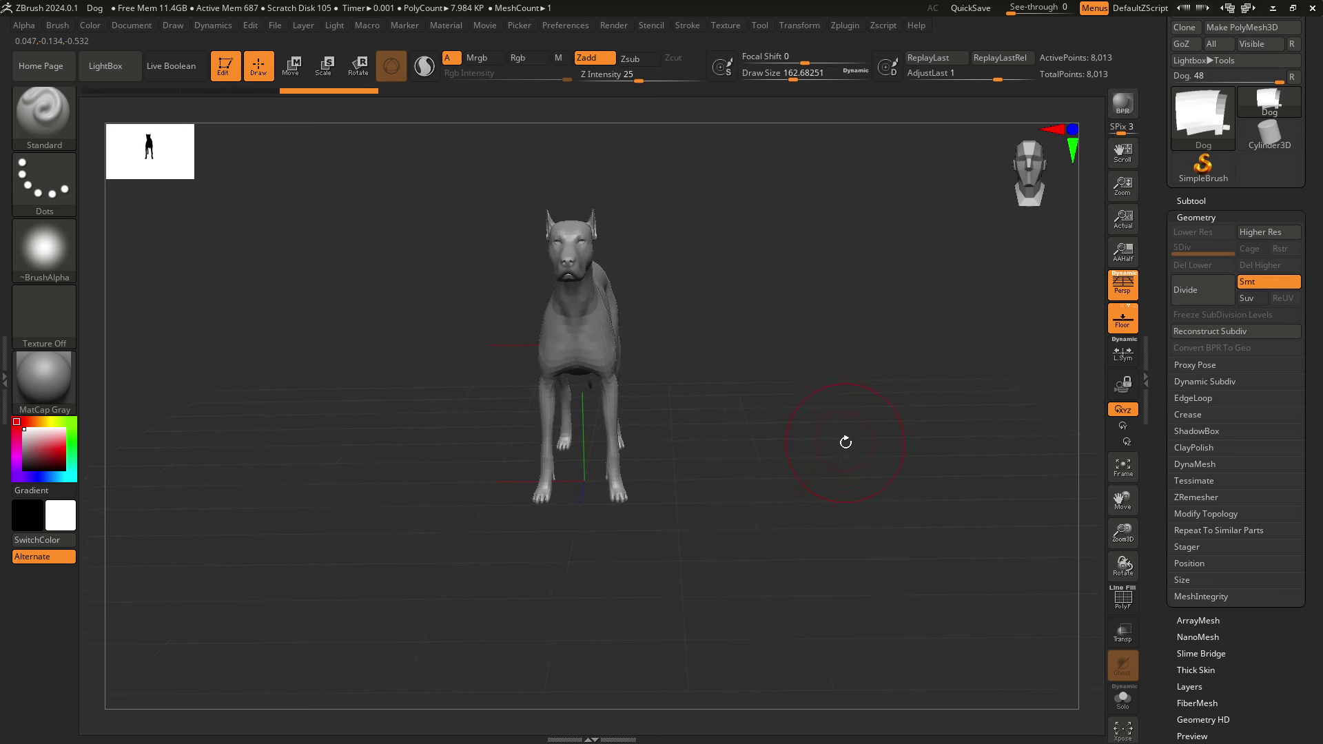
key("p")
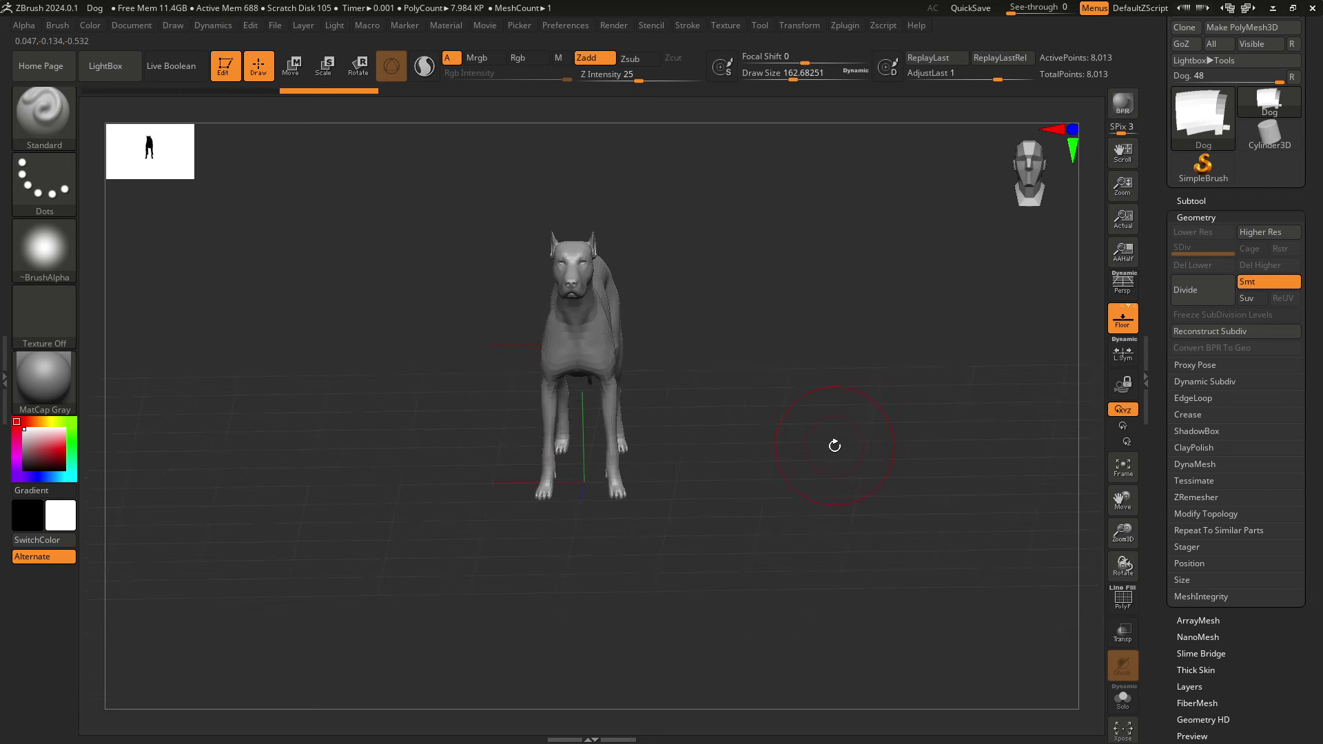
left_click_drag(803, 476, 781, 508)
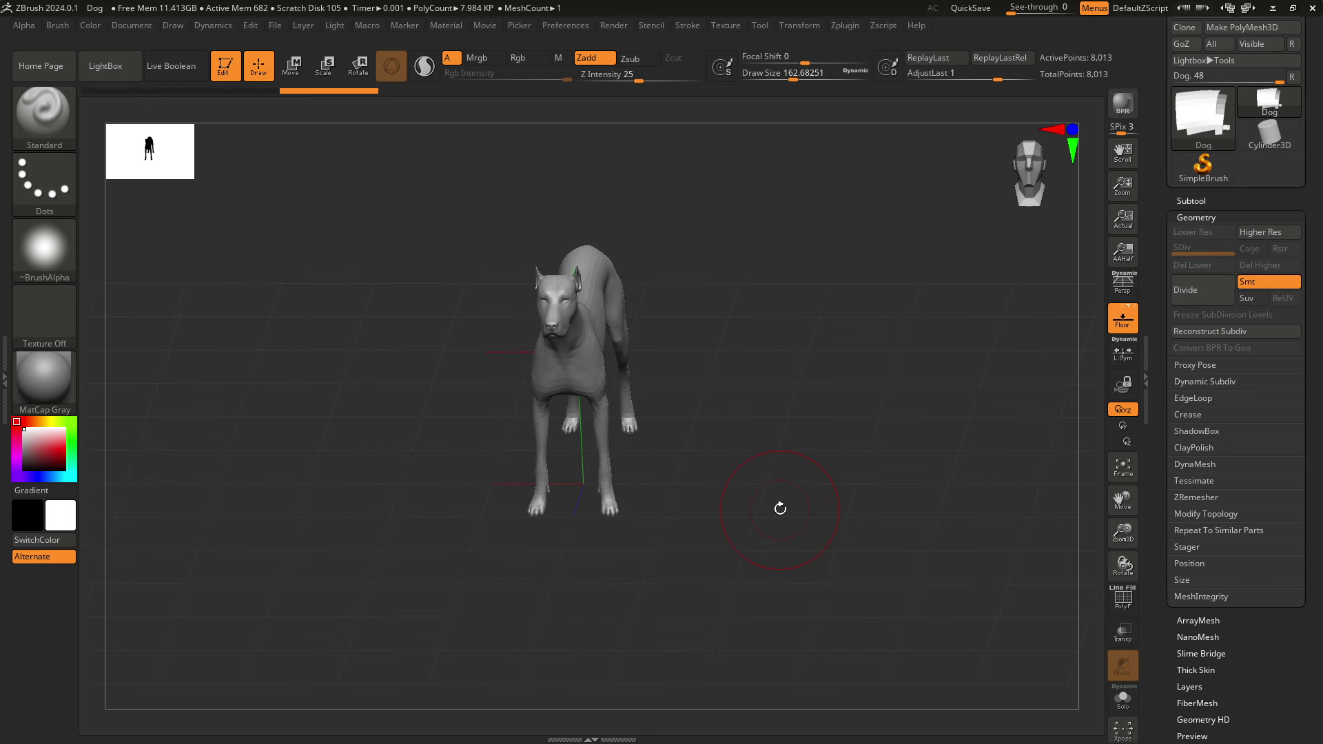
key("p")
key("p")
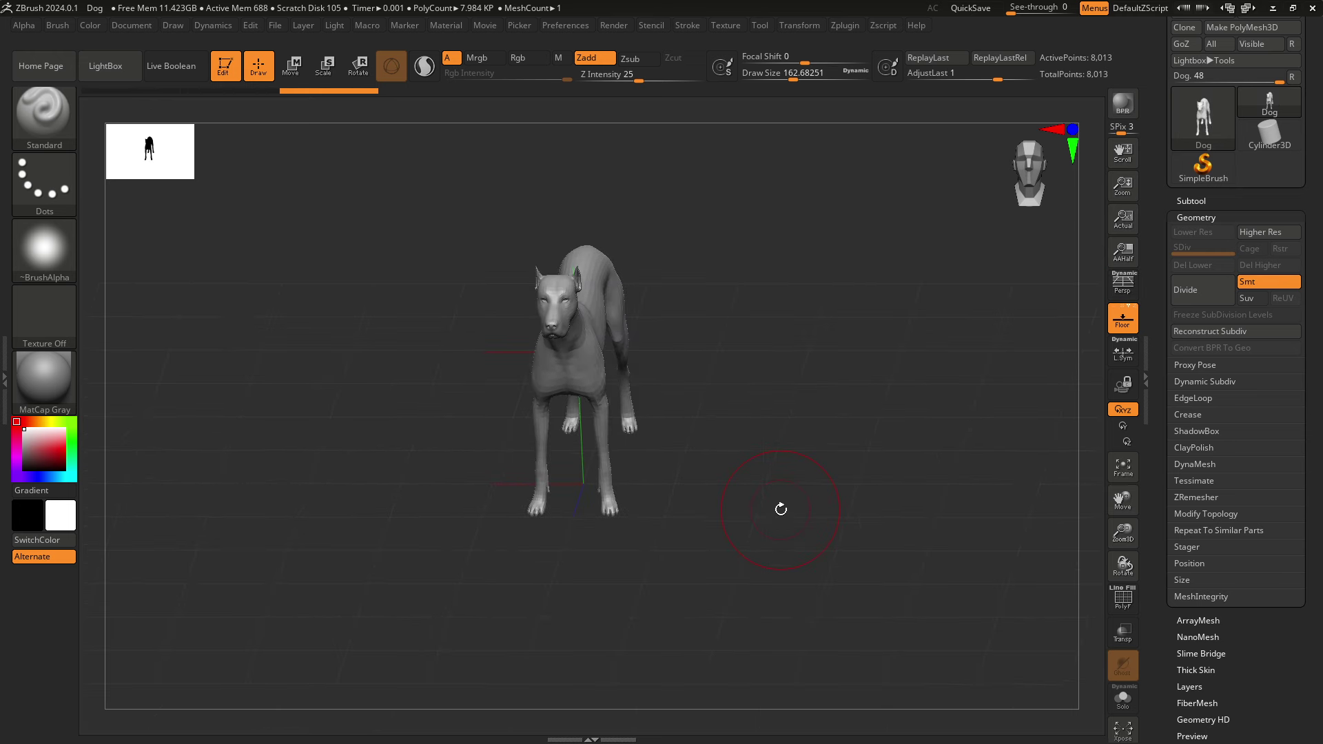
key("p")
key("p")
key("p")
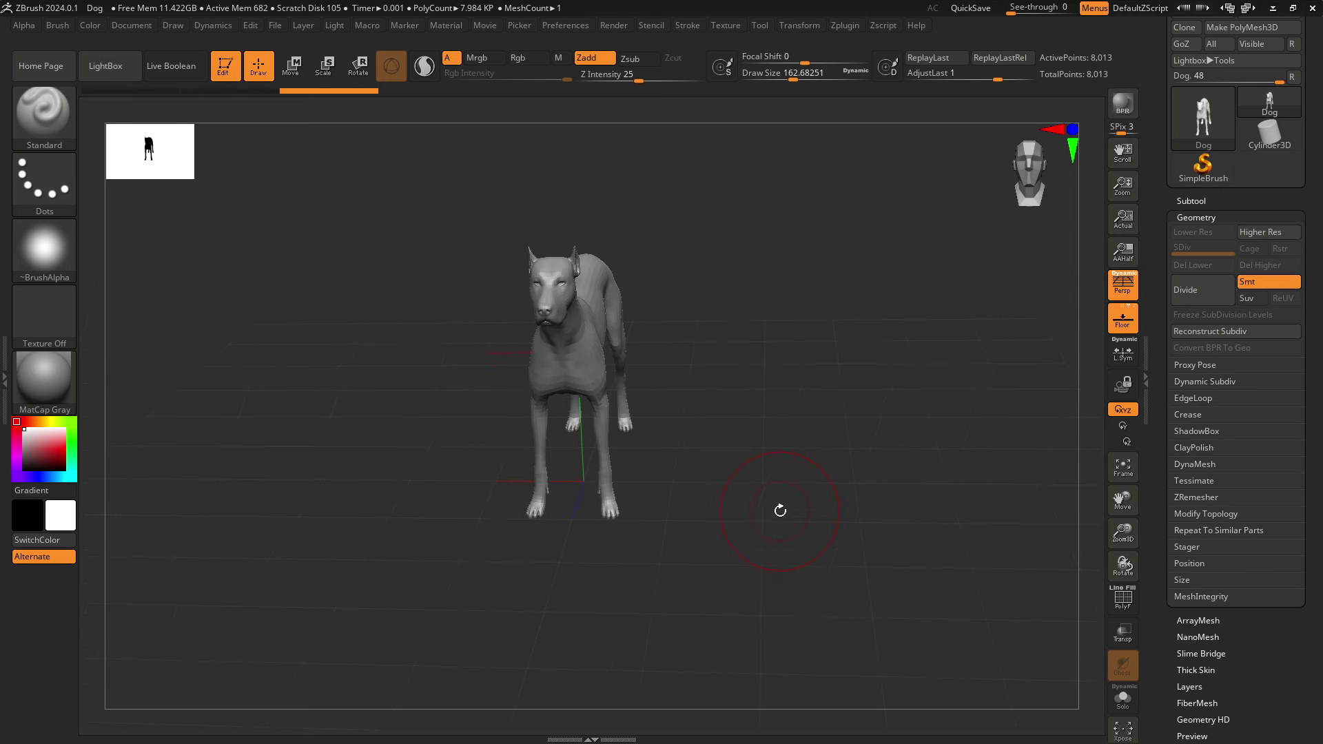
key("p")
left_click_drag(803, 505, 810, 473)
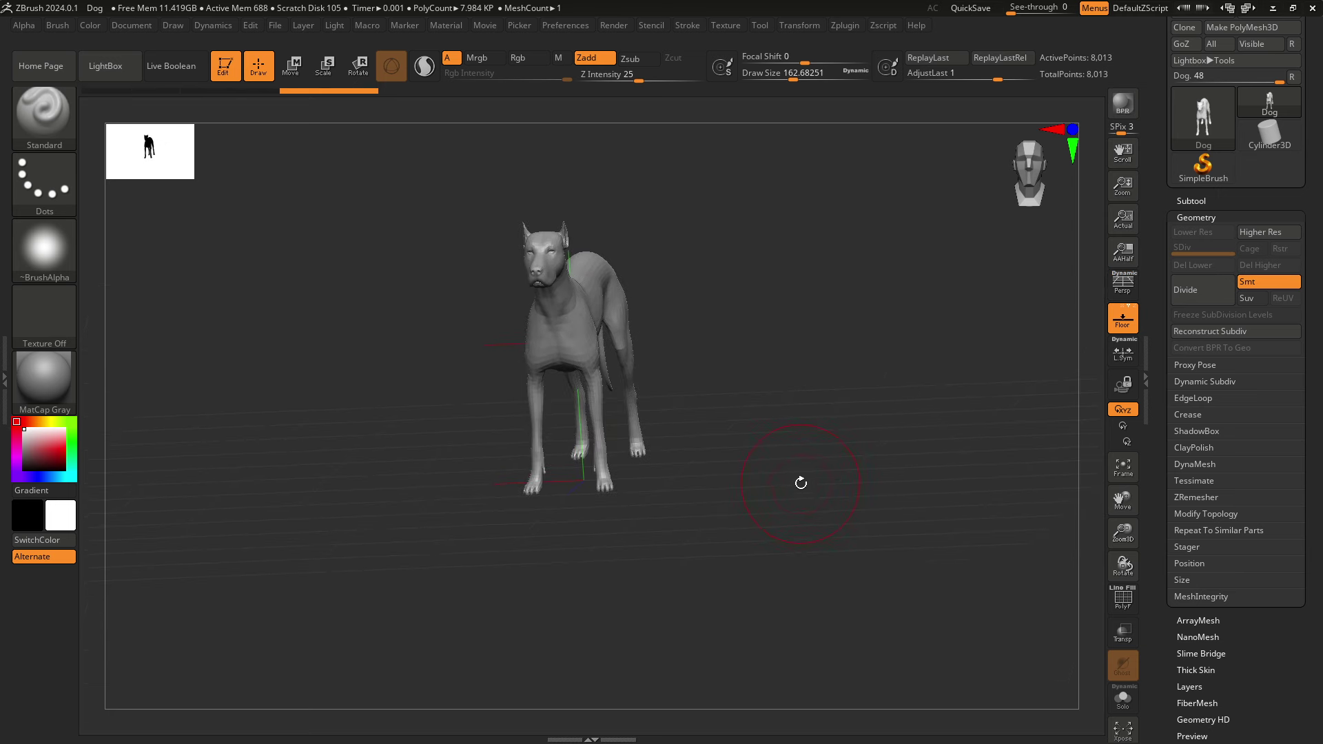
key("p")
key("p")
mouse_move(823, 432)
left_mouse_down("shift")
mouse_move(825, 384)
mouse_move(854, 420)
mouse_move(841, 296)
mouse_move(800, 323)
mouse_move(907, 296)
mouse_move(934, 348)
left_mouse_up("shift")
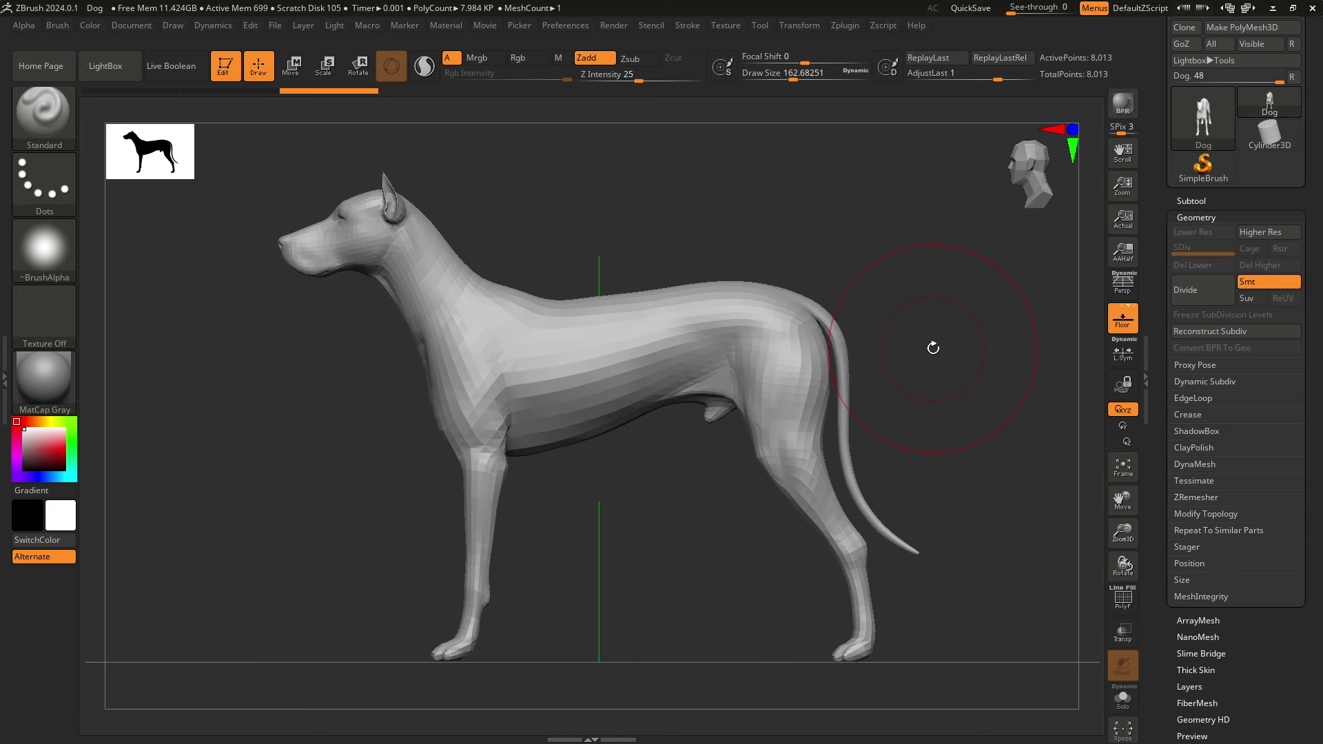
left_click_drag(937, 335, 980, 335)
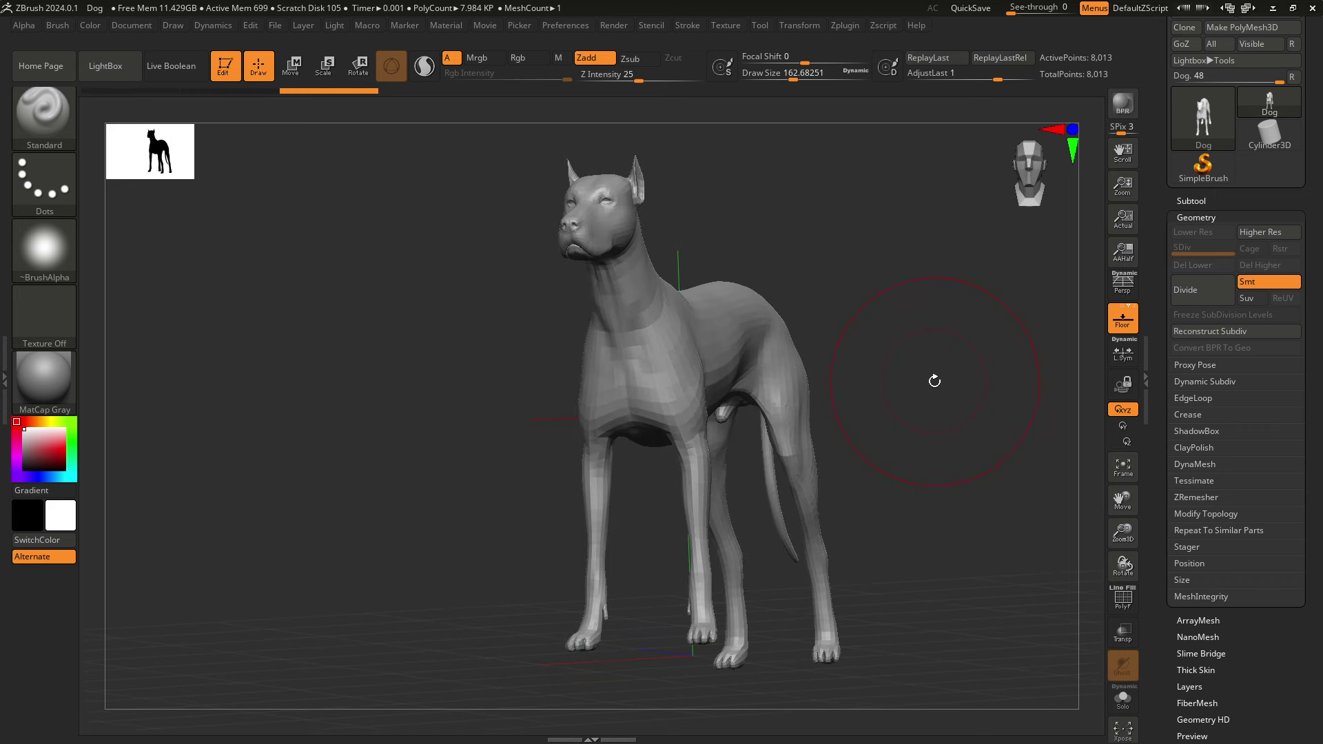
- Toggle the dog's polygon wireframe on and off, then collapse Tool > Geometry
left_click(1123, 598)
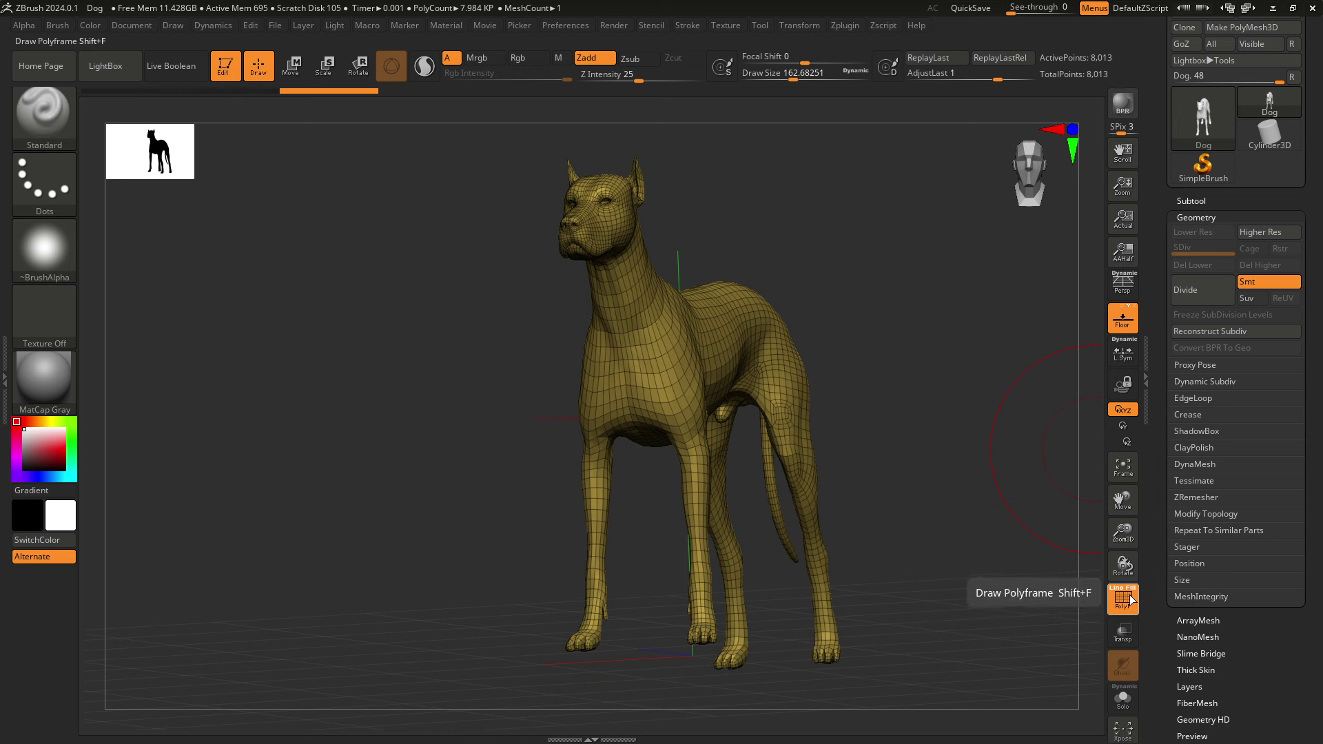
left_click(1123, 598)
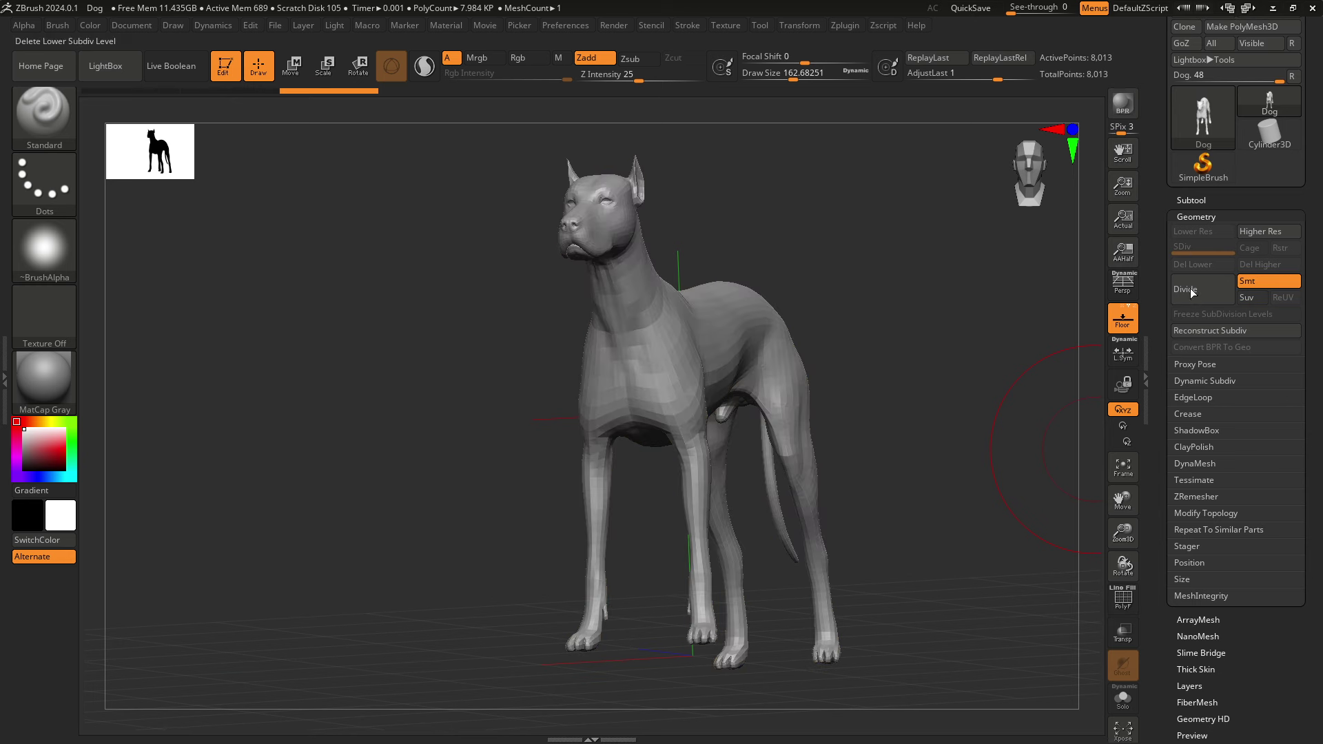
scroll(1310, 323, "down", 2)
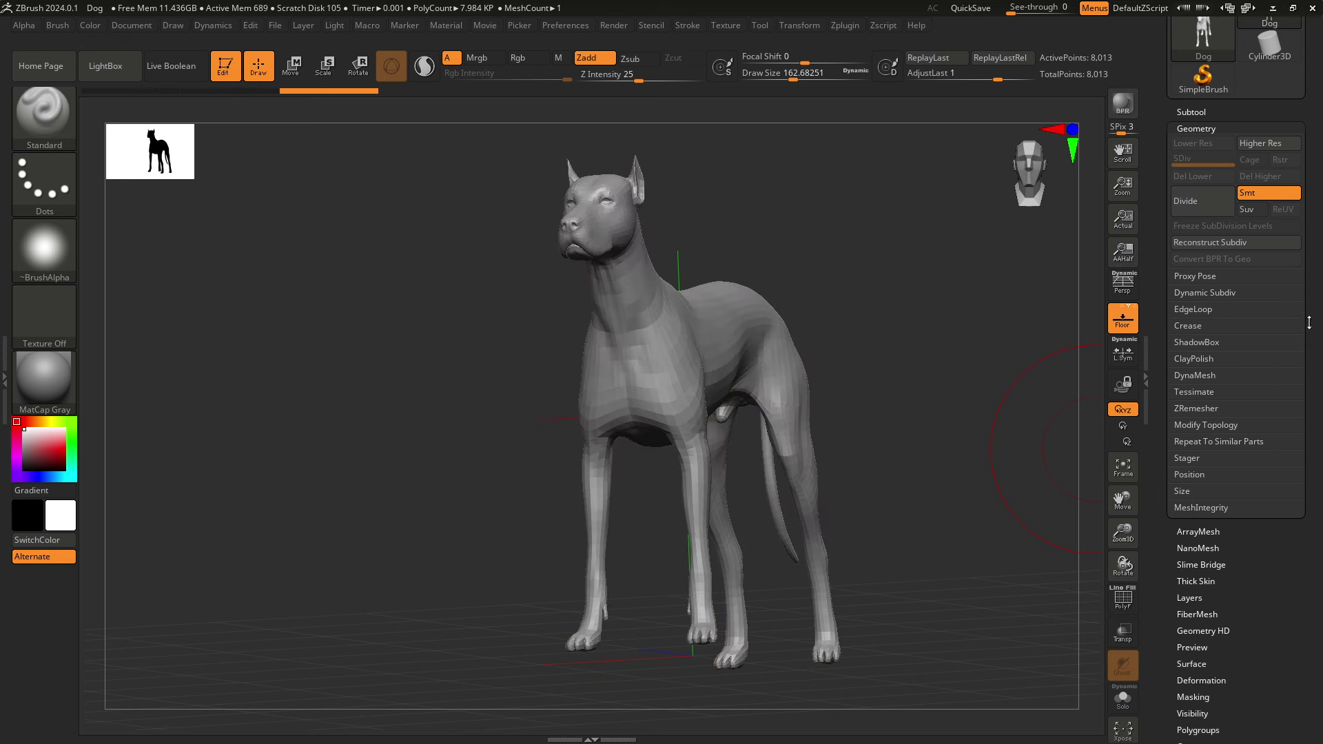
left_click(1196, 128)
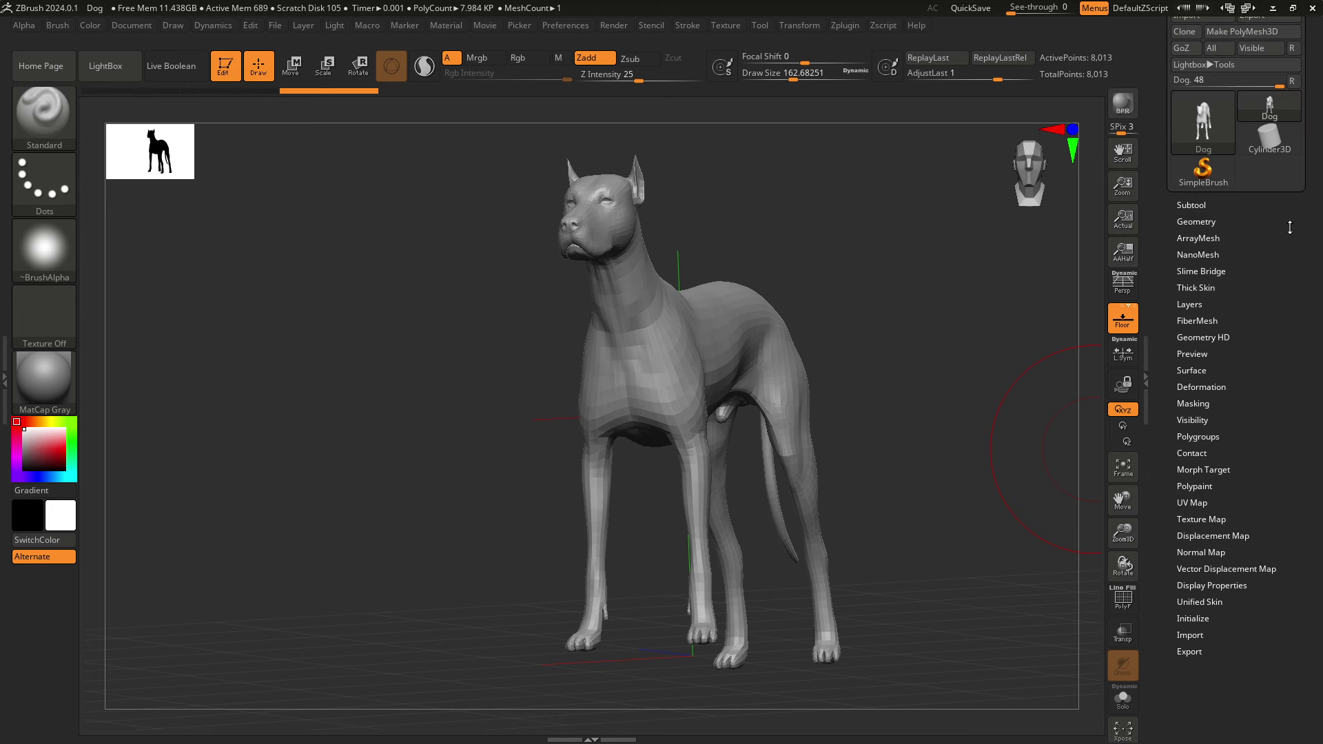
scroll(1212, 258, "up", 2)
- Peek at ArrayMesh settings, then turn and zoom the dog to a front three-quarter view
left_click(1200, 237)
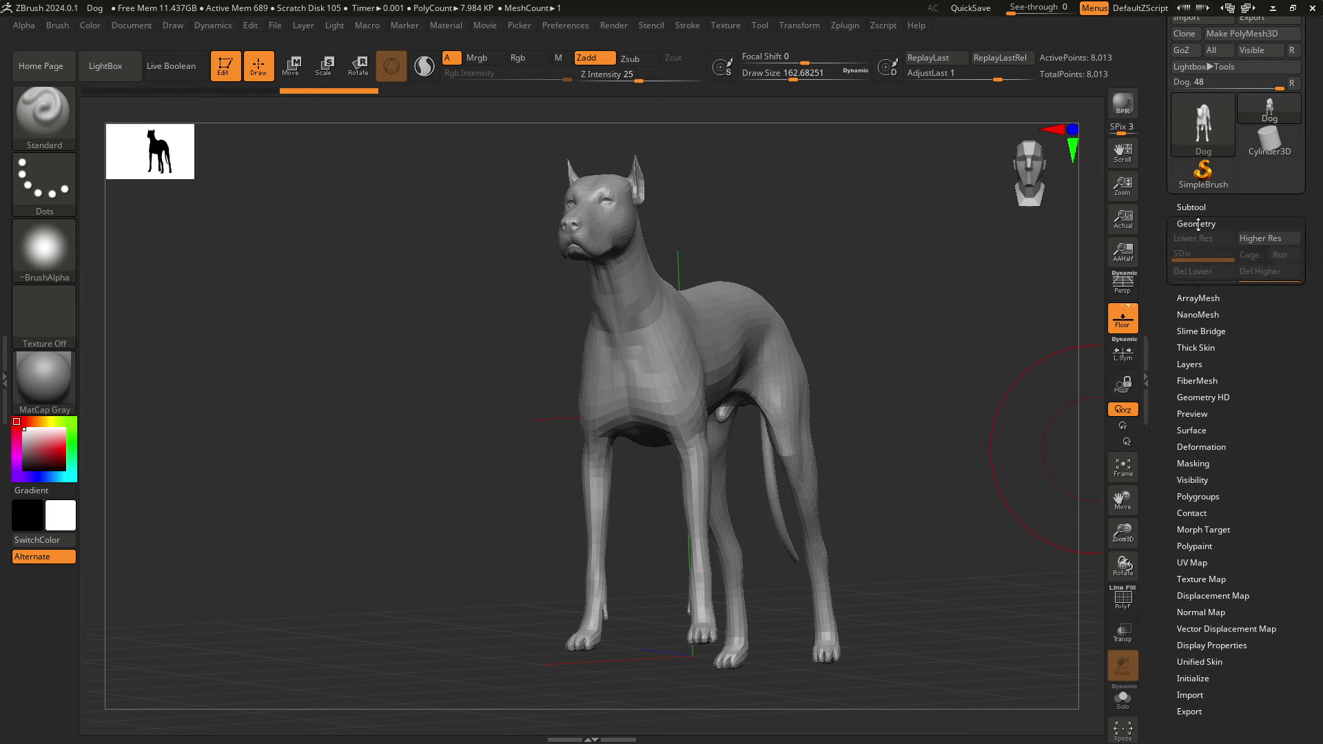
left_click(1253, 241)
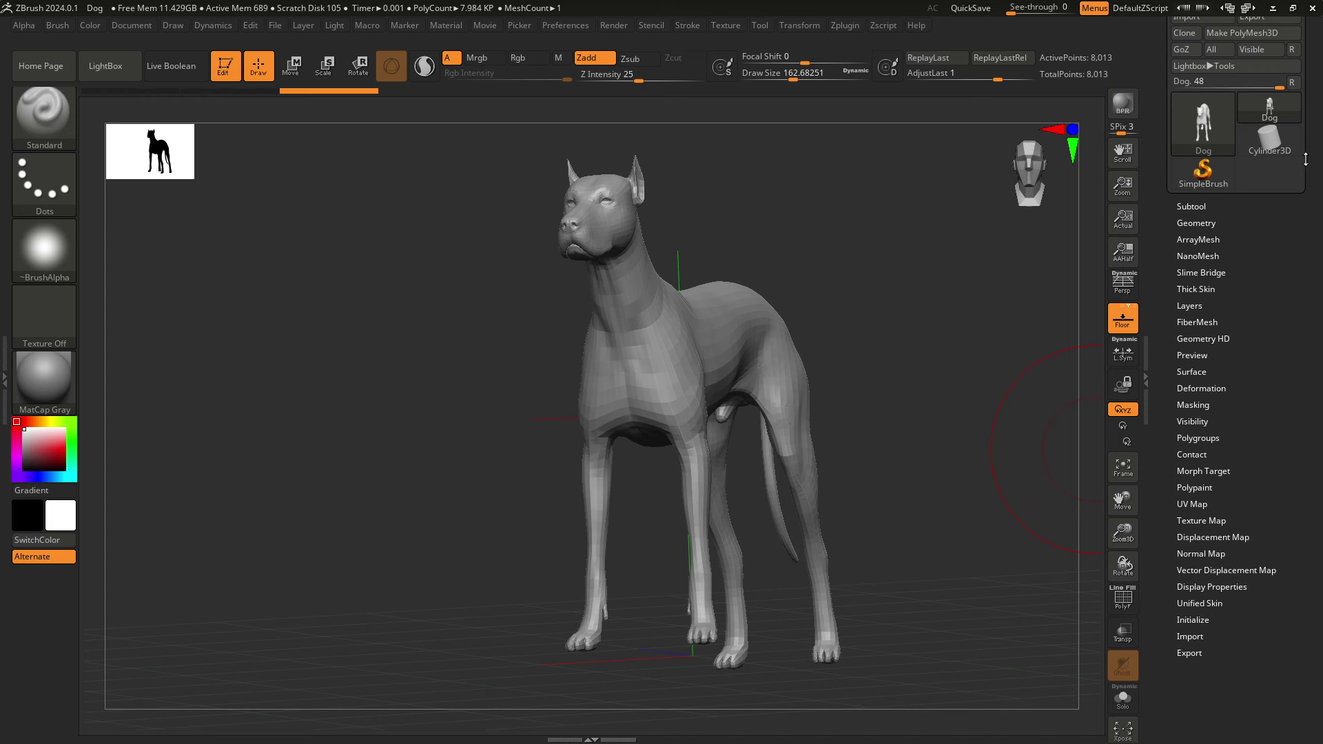
left_click_drag(1305, 159, 1302, 255)
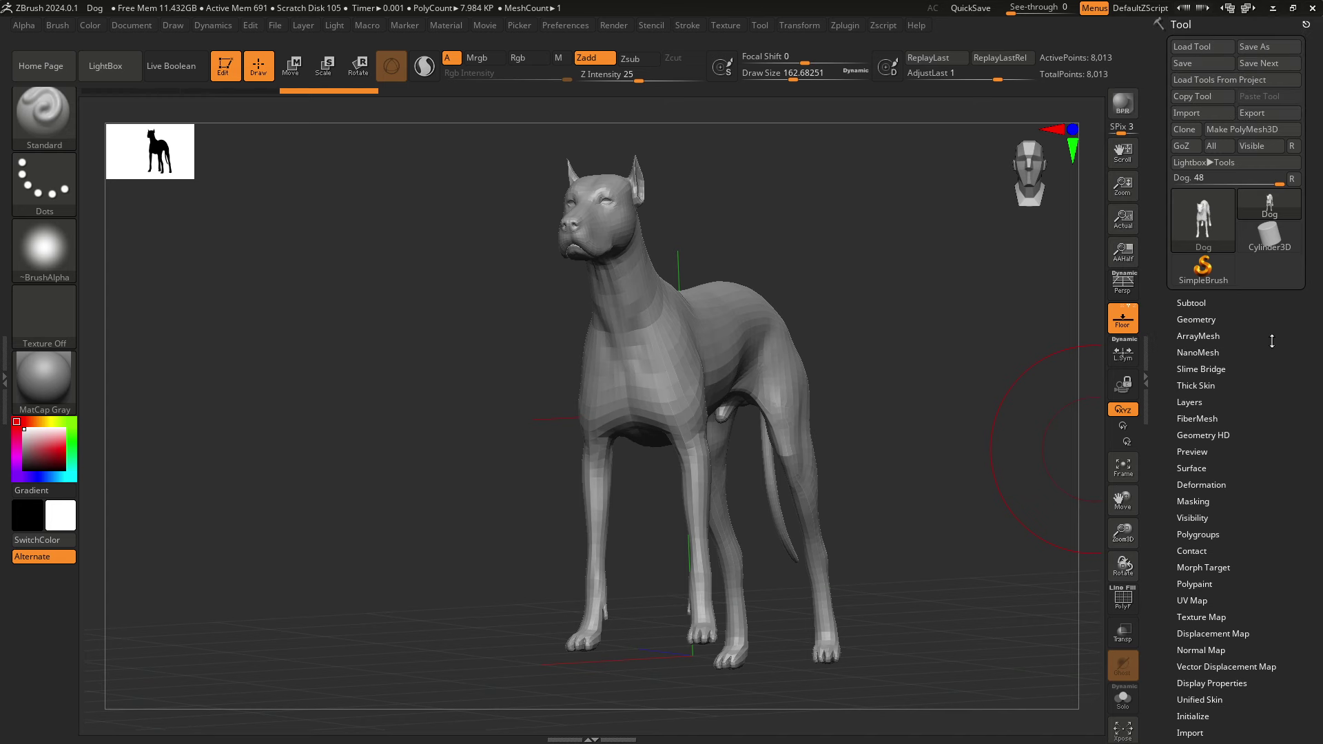
left_click_drag(1067, 418, 1044, 382)
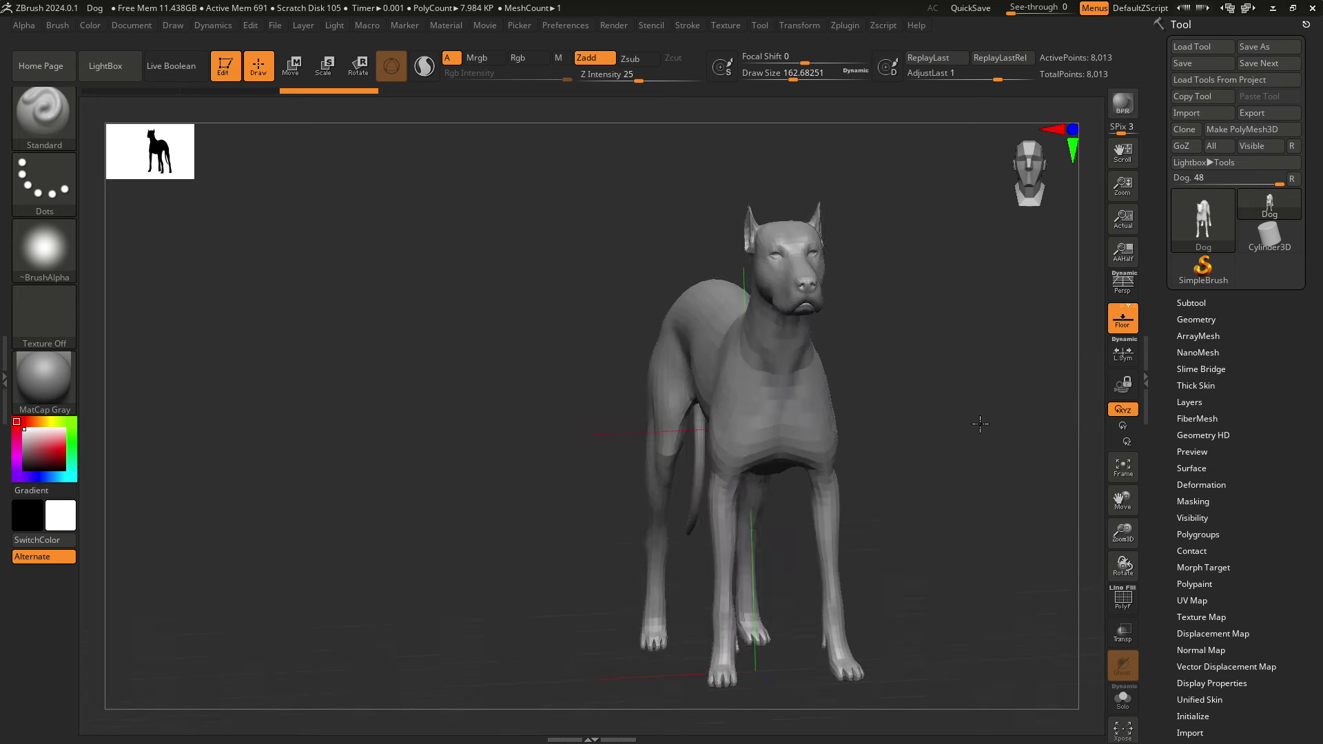
scroll(1242, 313, "down", 2)
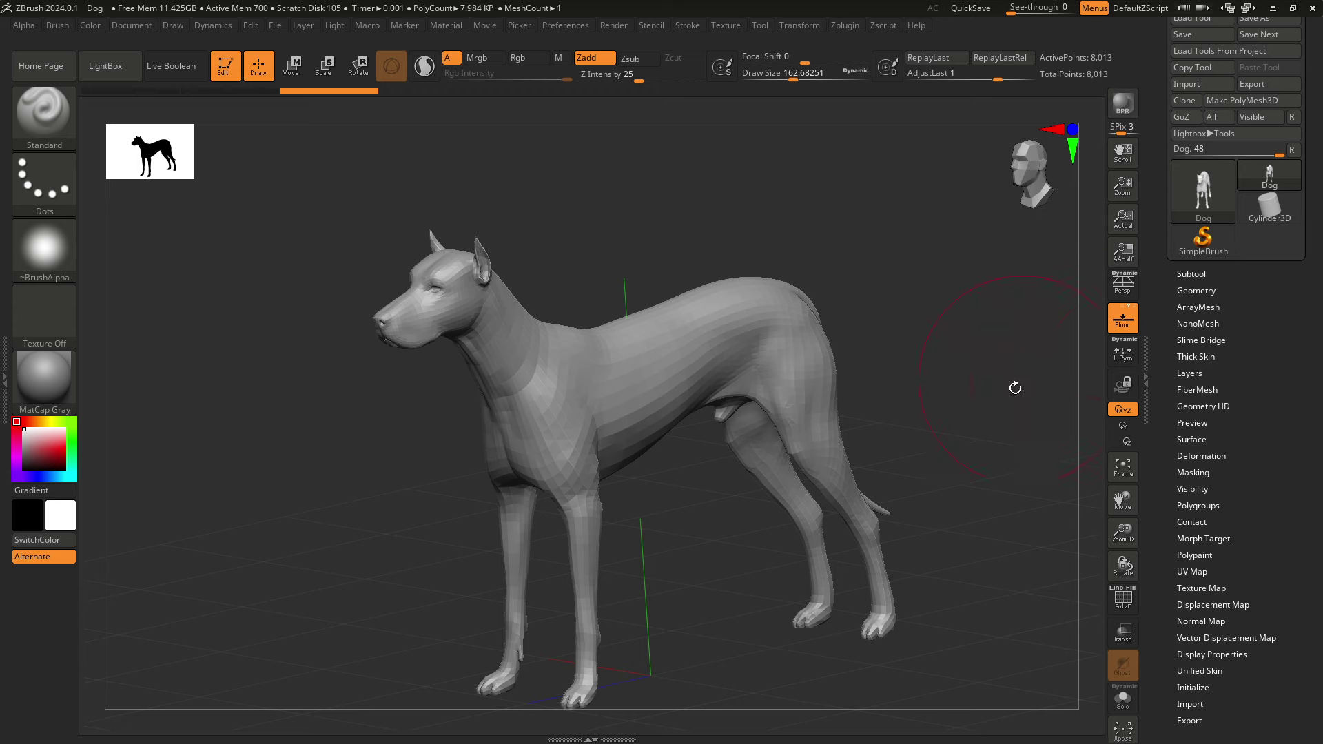
mouse_move(1016, 388)
left_mouse_down()
mouse_move(953, 390)
mouse_move(993, 360)
left_mouse_up()
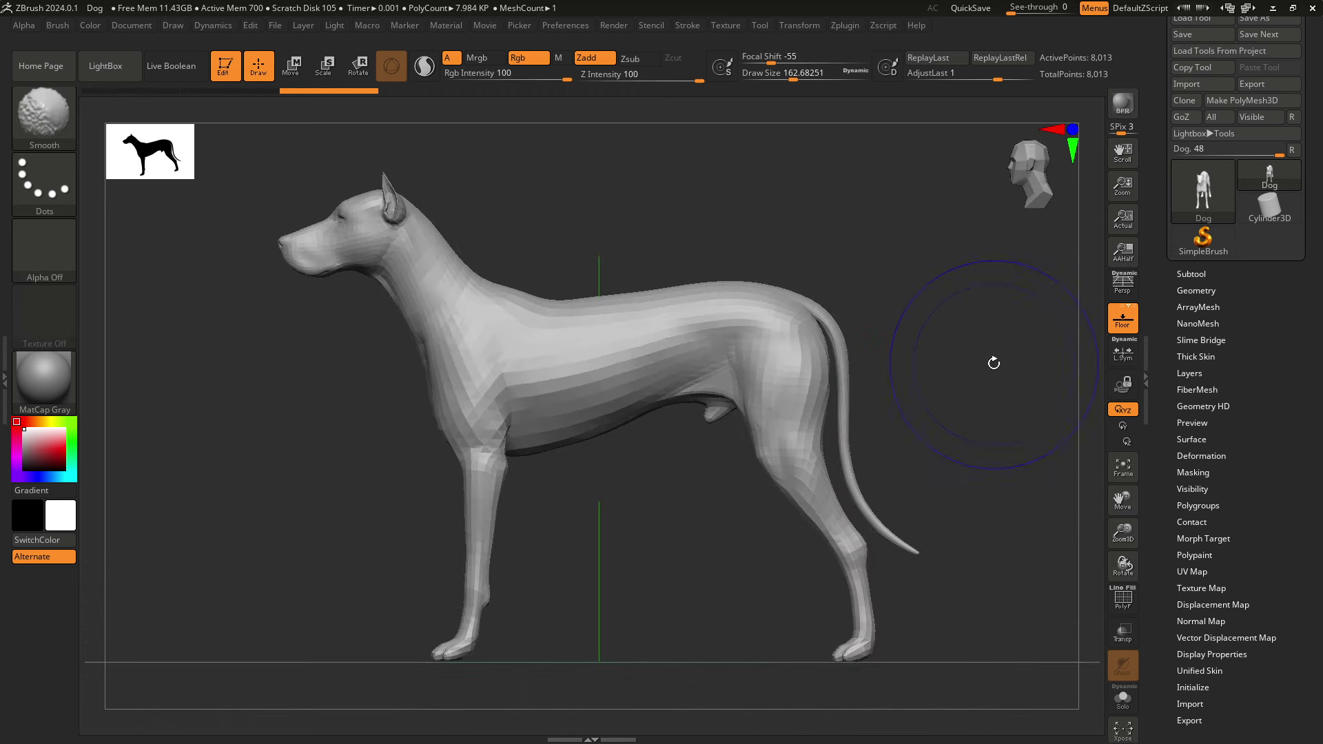
scroll(1303, 339, "up", 2)
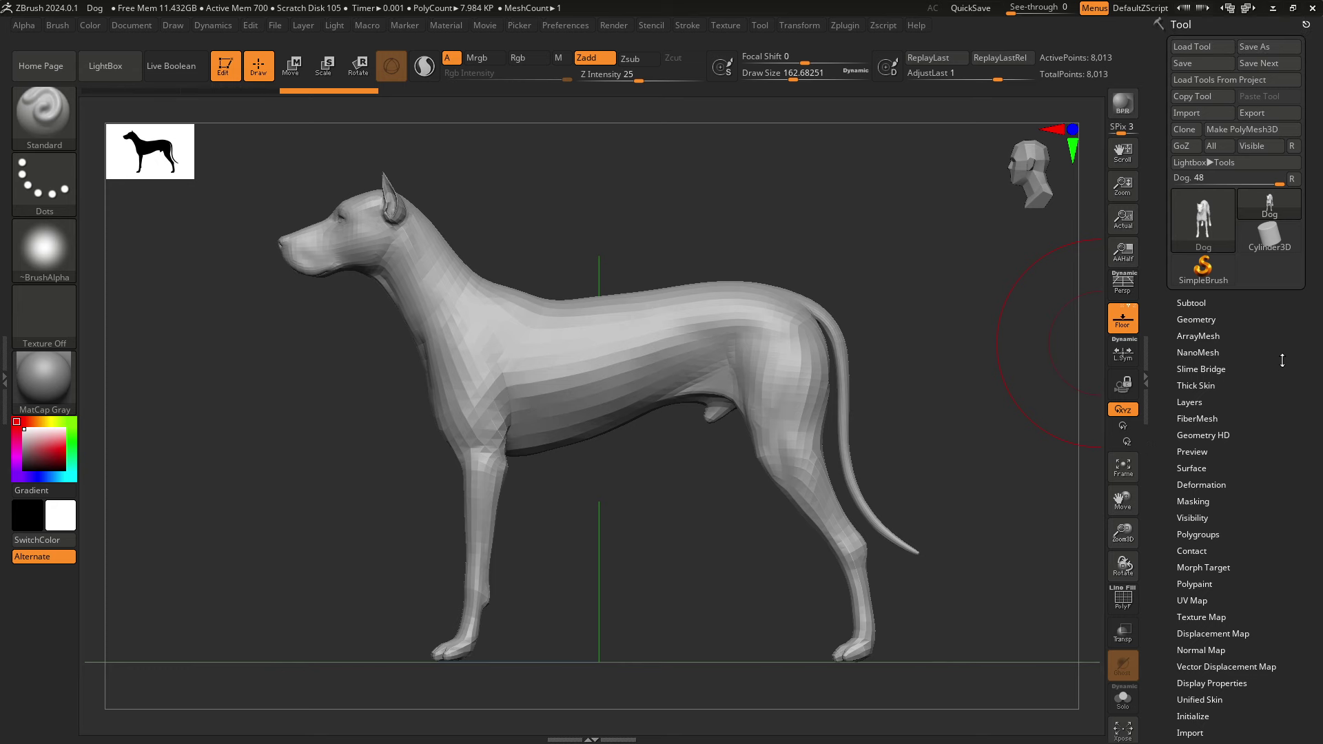
left_click_drag(977, 363, 1018, 363)
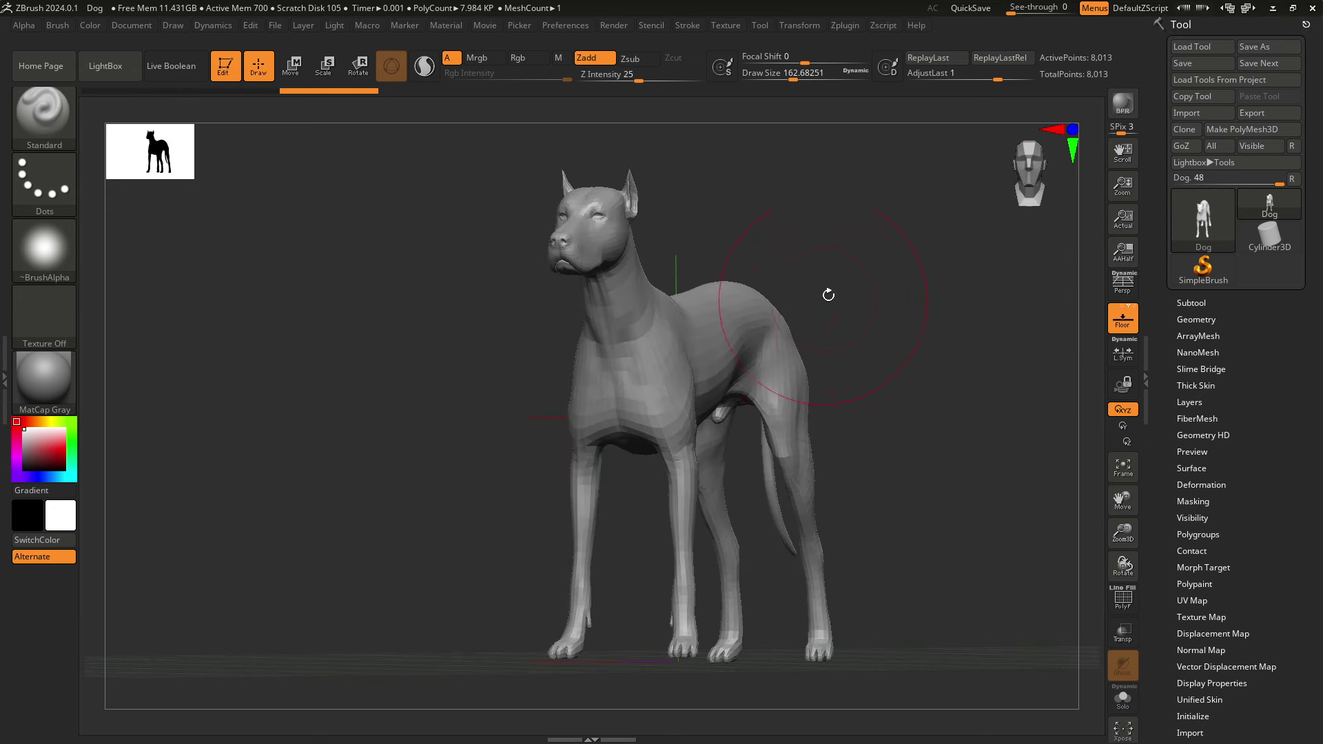
left_click_drag(829, 295, 798, 340, "alt")
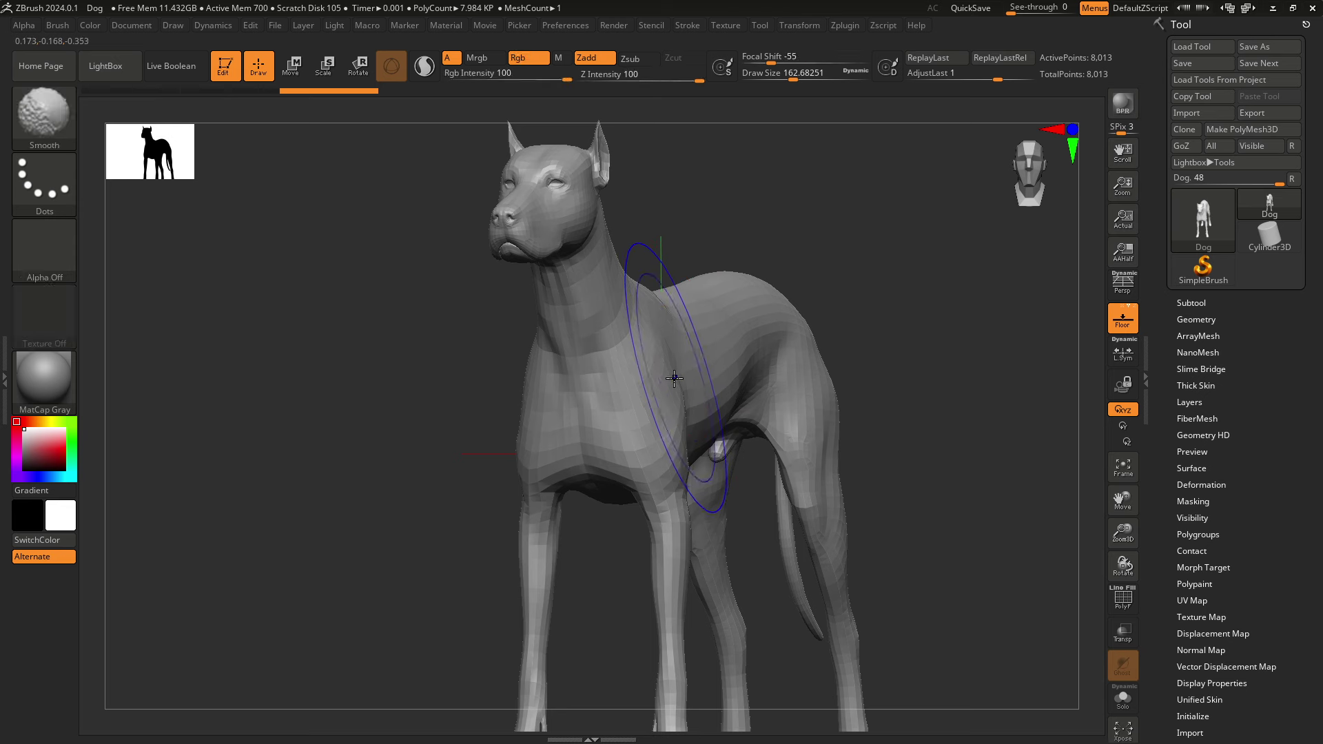
- Smooth the faceted chest, neck, head and front legs, then frame the whole dog
left_click_drag(656, 390, 564, 256, "shift")
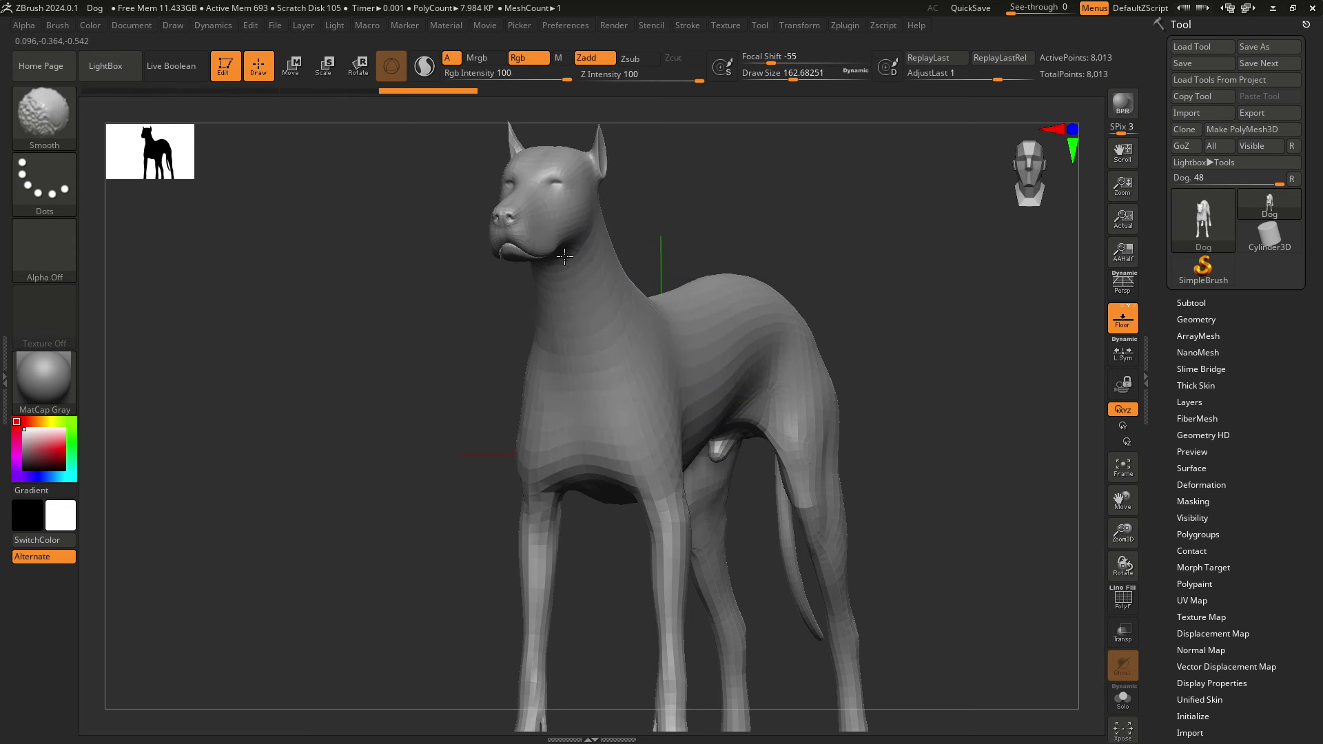
mouse_move(562, 386)
left_mouse_down("shift")
mouse_move(530, 620)
mouse_move(672, 607)
left_mouse_up("shift")
left_click_drag(672, 427, 684, 643, "shift")
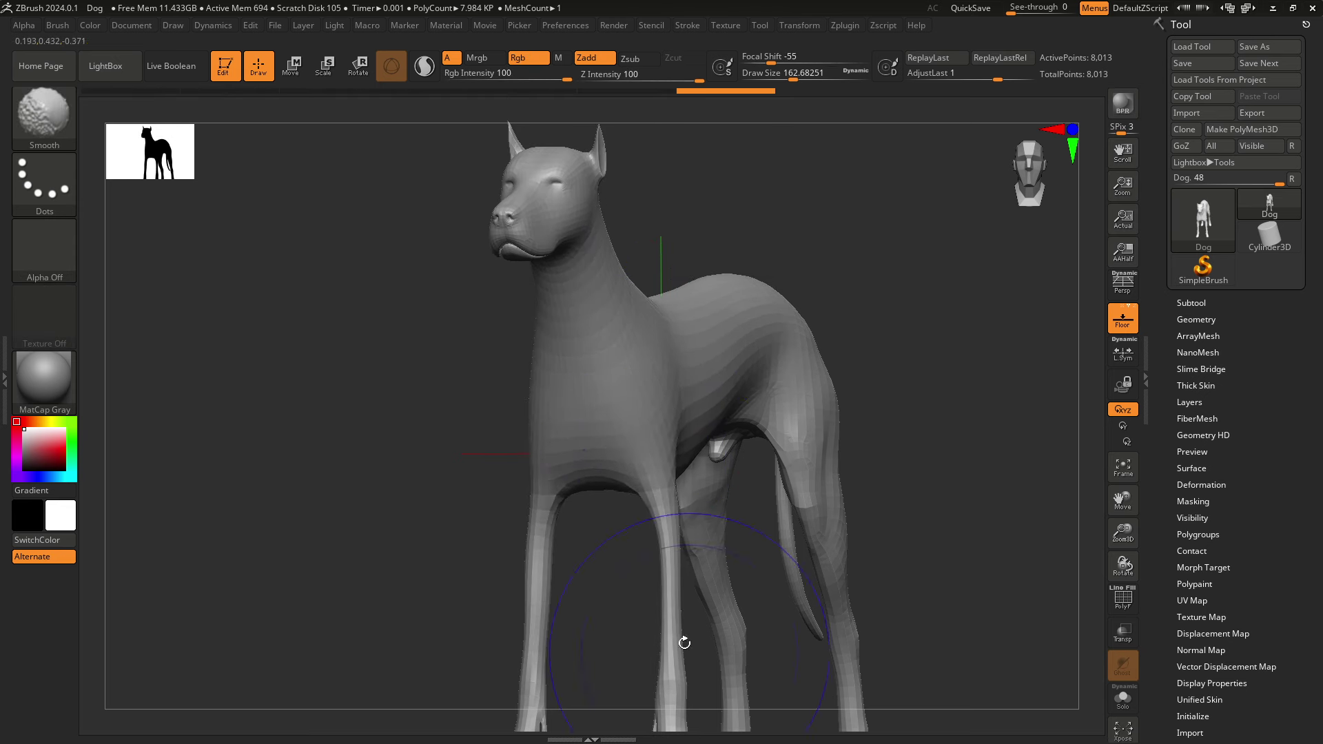
left_click_drag(810, 469, 821, 331, "shift")
key("ctrl")
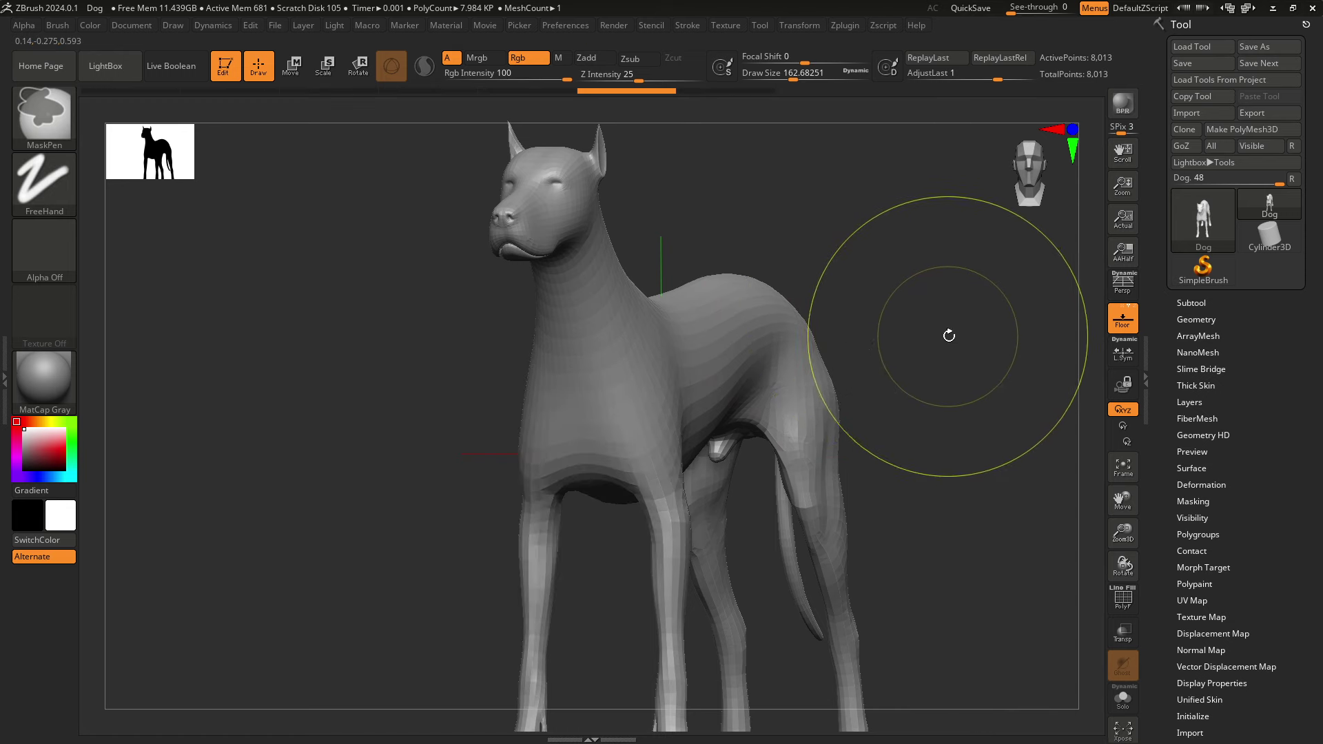
left_click_drag(955, 334, 876, 207)
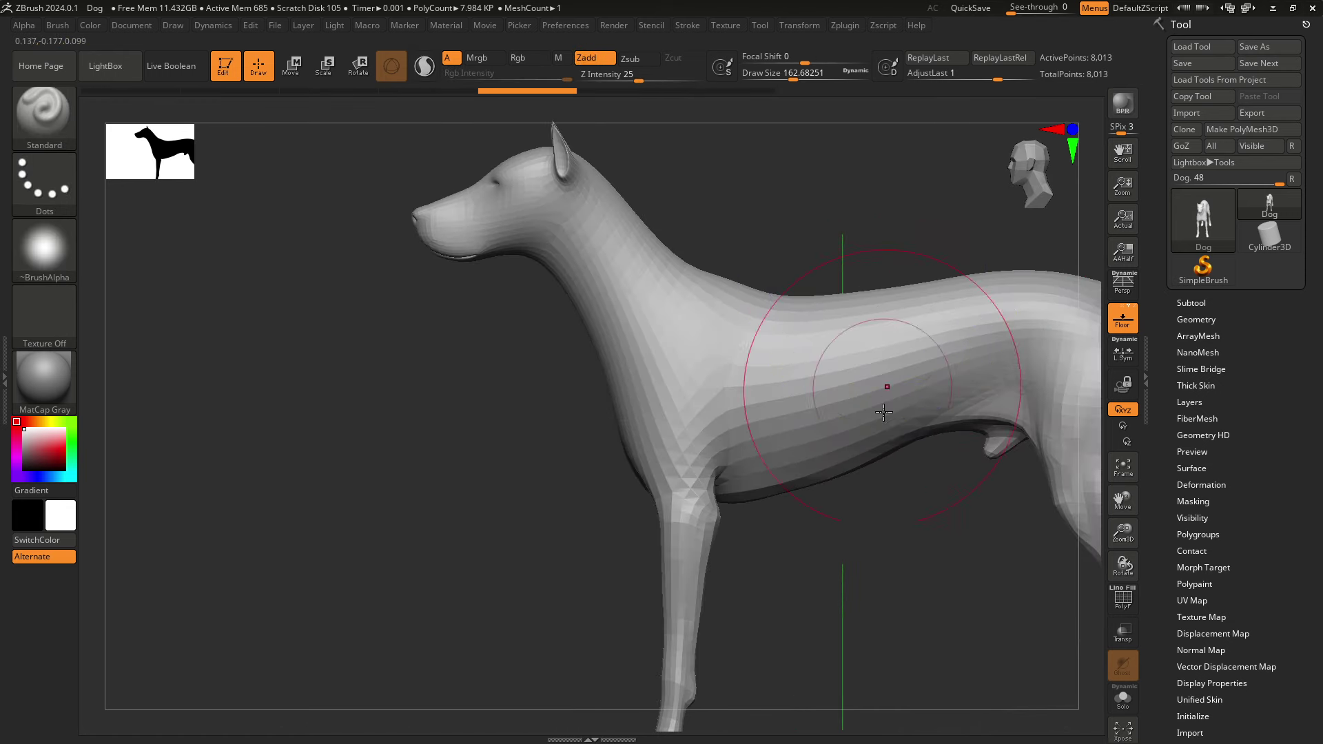
key("f")
mouse_move(896, 369)
left_mouse_down()
mouse_move(923, 316)
mouse_move(906, 340)
mouse_move(871, 331)
mouse_move(686, 461)
mouse_move(620, 455)
left_mouse_up()
- Reduce the brush Draw Size to about 35 and turn the dog to a side view
key("s")
key("shift")
mouse_move(891, 345)
left_mouse_down()
mouse_move(886, 382)
mouse_move(895, 334)
left_mouse_up()
left_click_drag(1000, 401, 1086, 331)
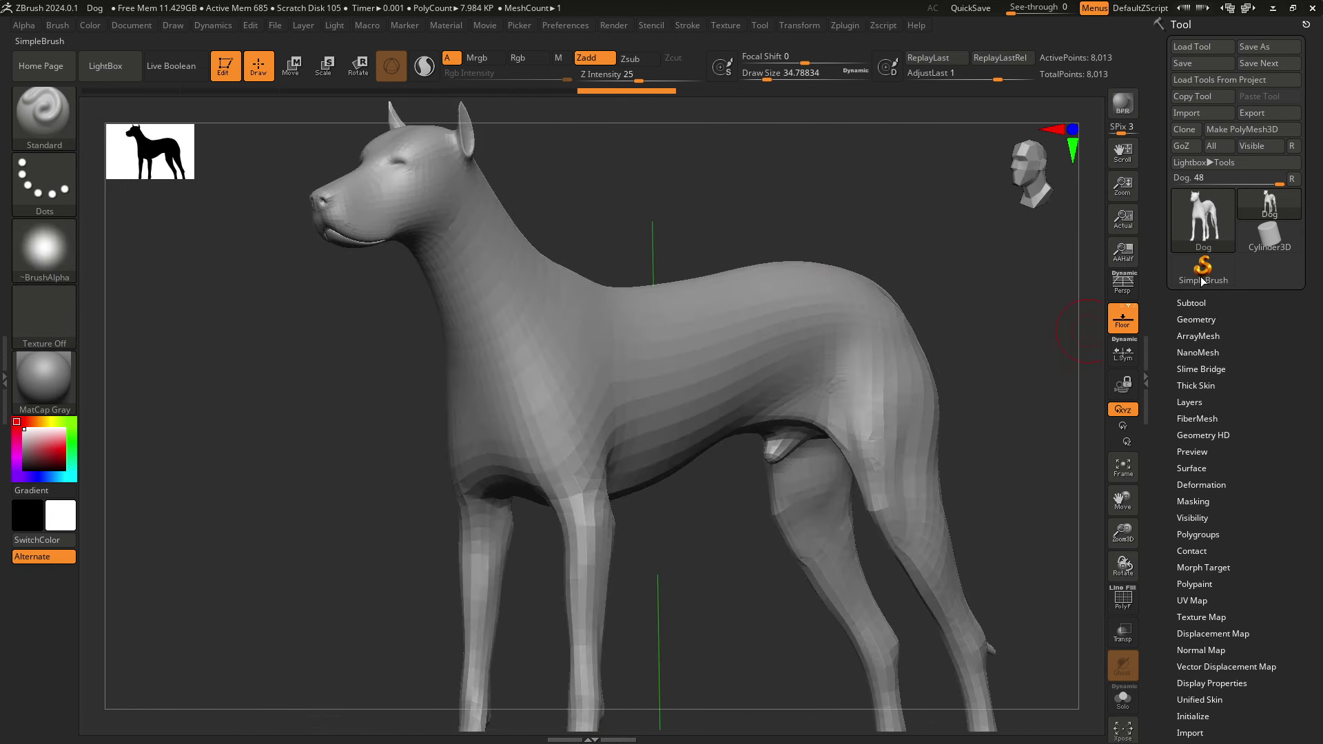
- Browse the Geometry, Slime Bridge, Thick Skin, Layers and Geometry HD tool subpalettes
left_click(1204, 321)
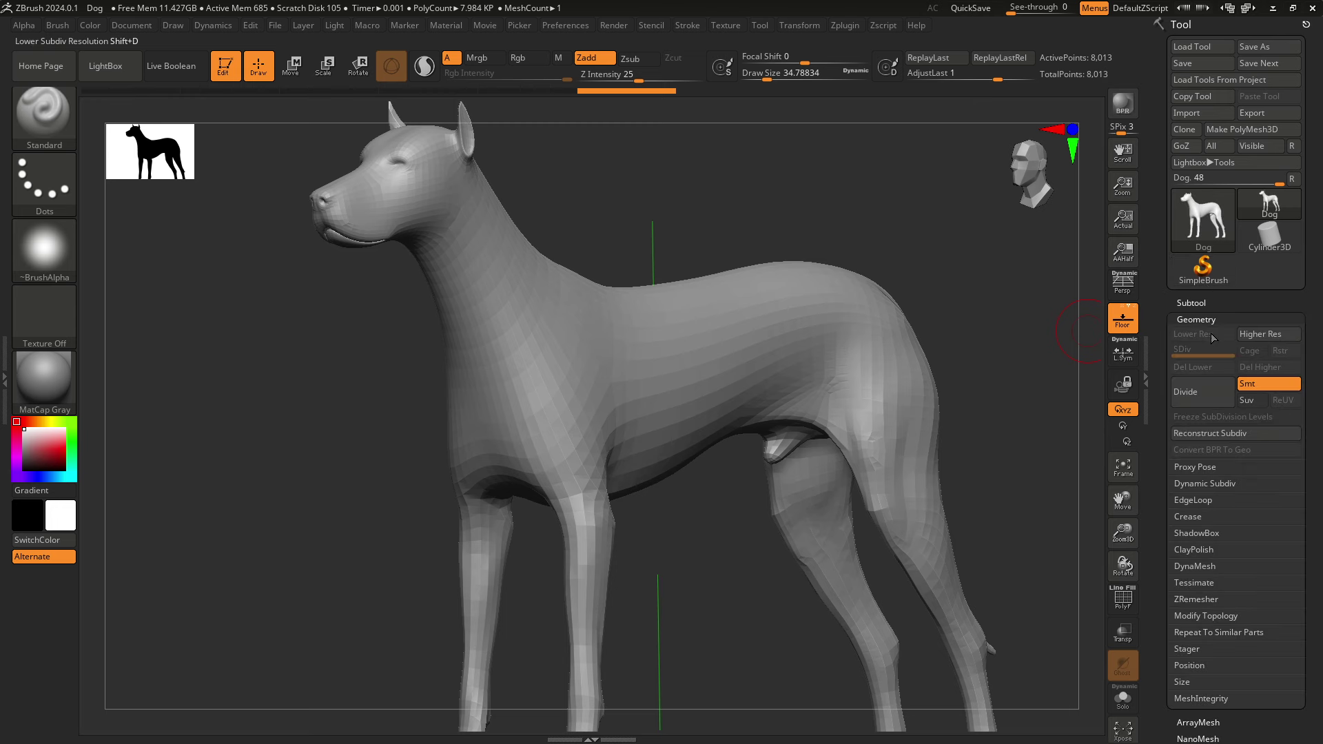
left_click(1207, 324)
scroll(1207, 283, "down", 2)
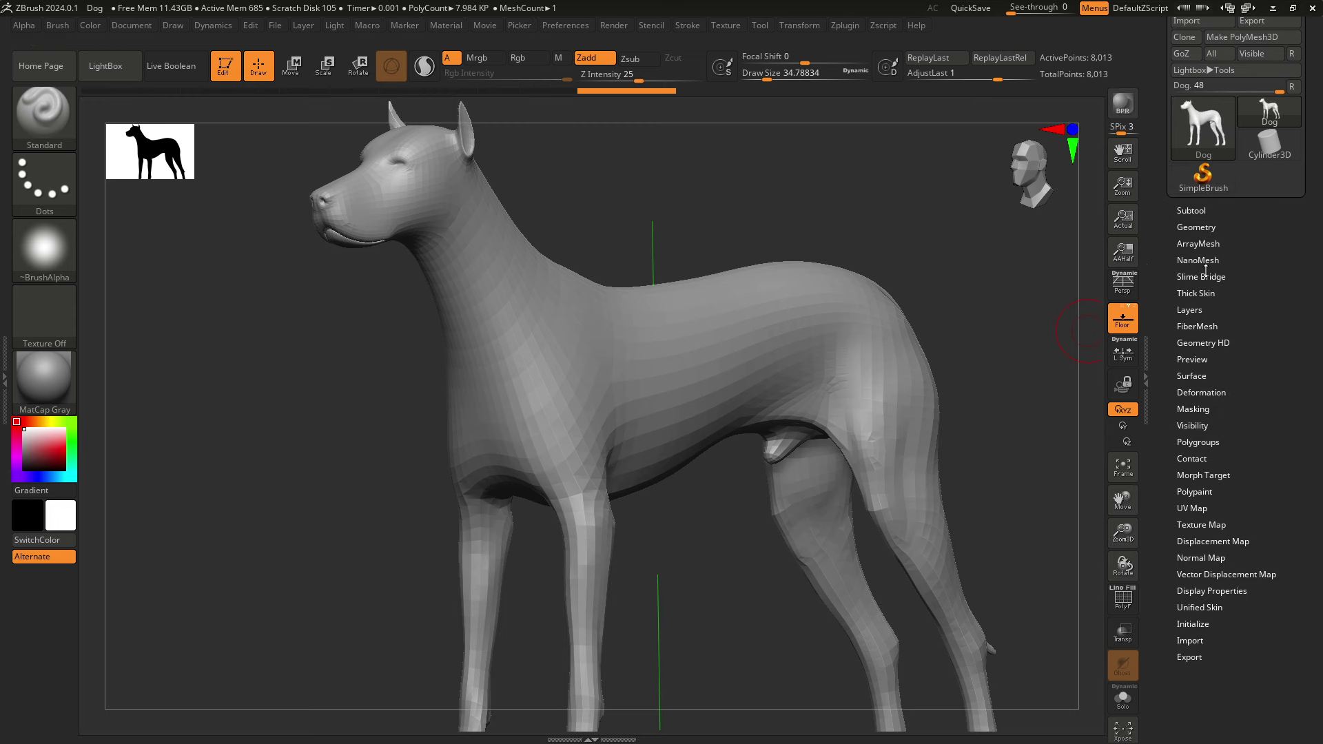
left_click(1202, 276)
left_click(1204, 383)
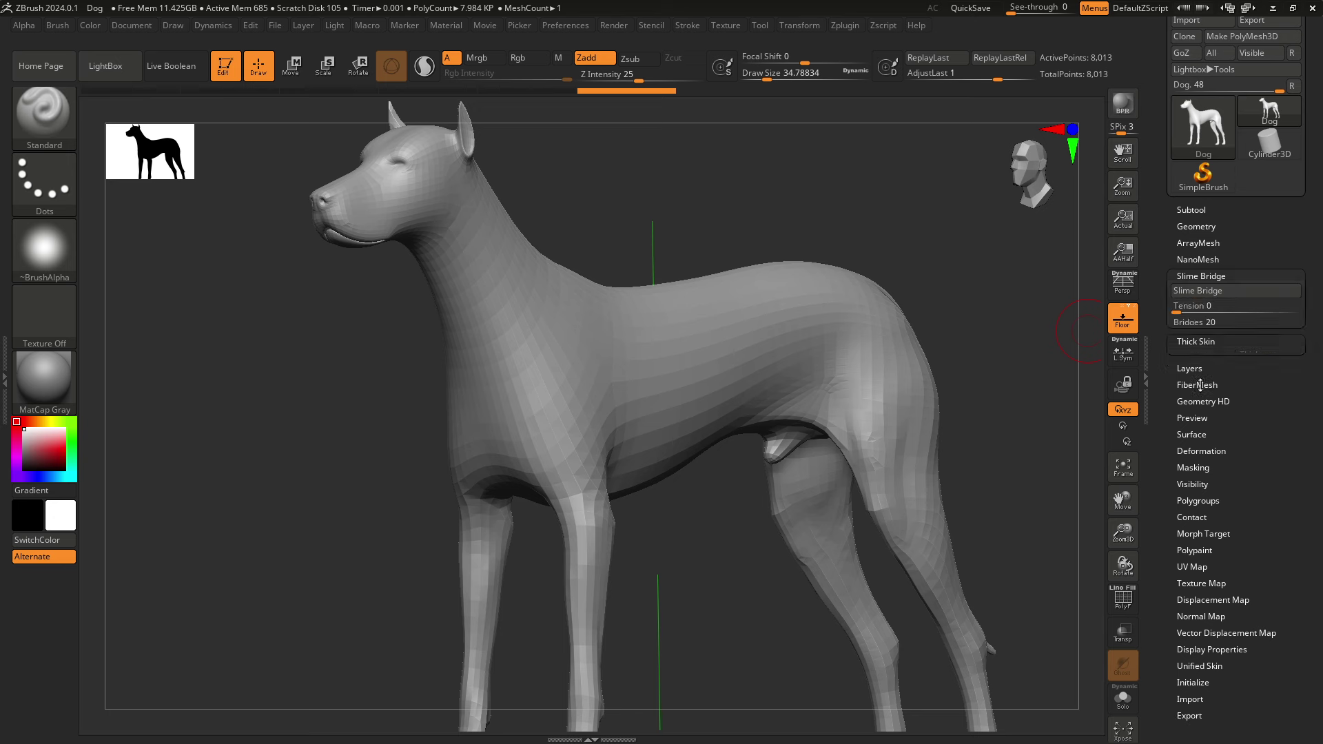
left_click(1197, 335)
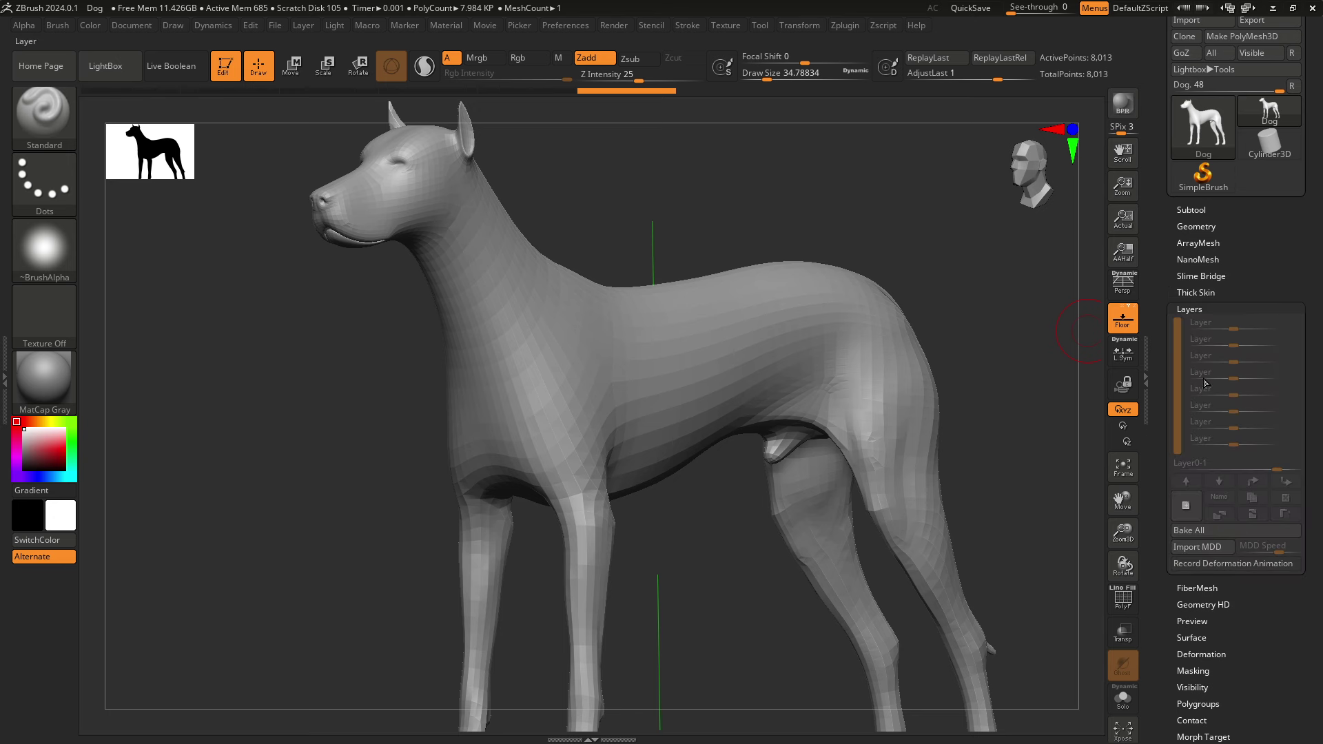
left_click(1196, 308)
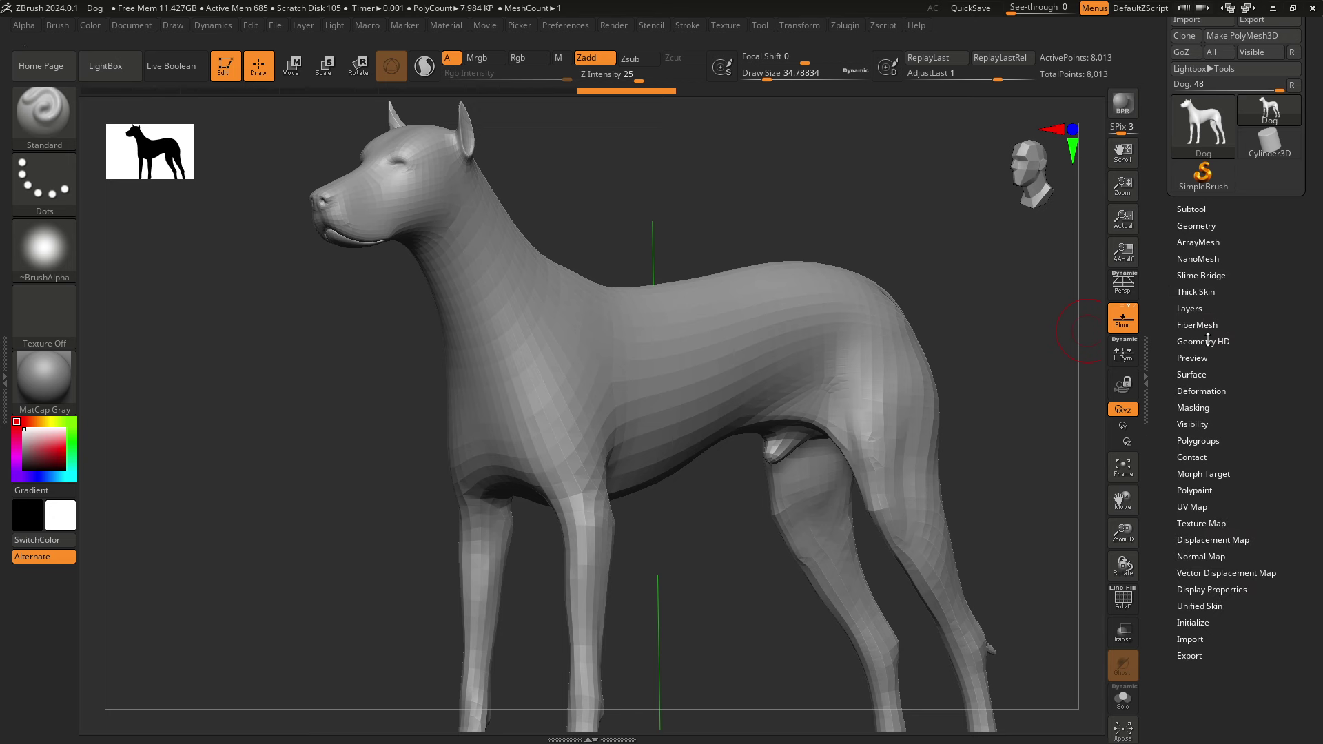
left_click(1206, 342)
left_click(1218, 337)
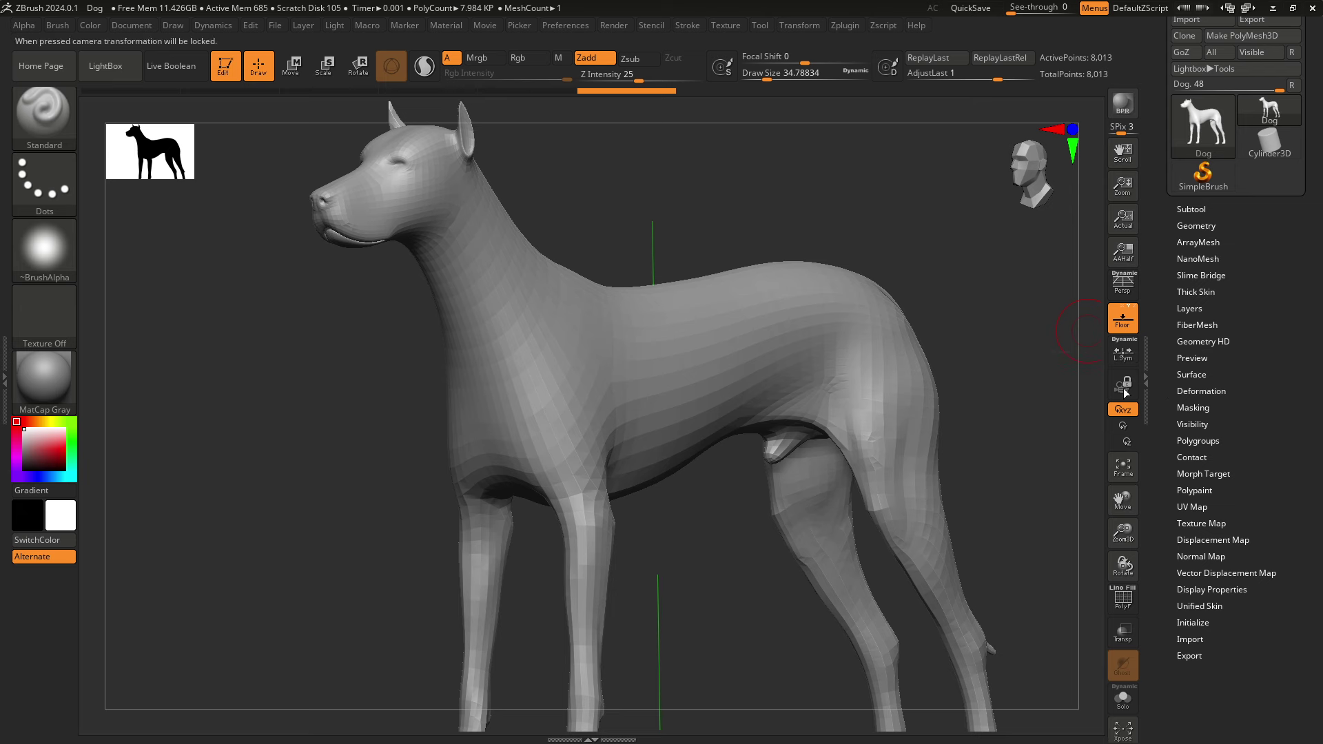
- Rotate the dog to a side-on view
left_click_drag(951, 251, 917, 383)
right_click_drag(918, 383, 914, 347)
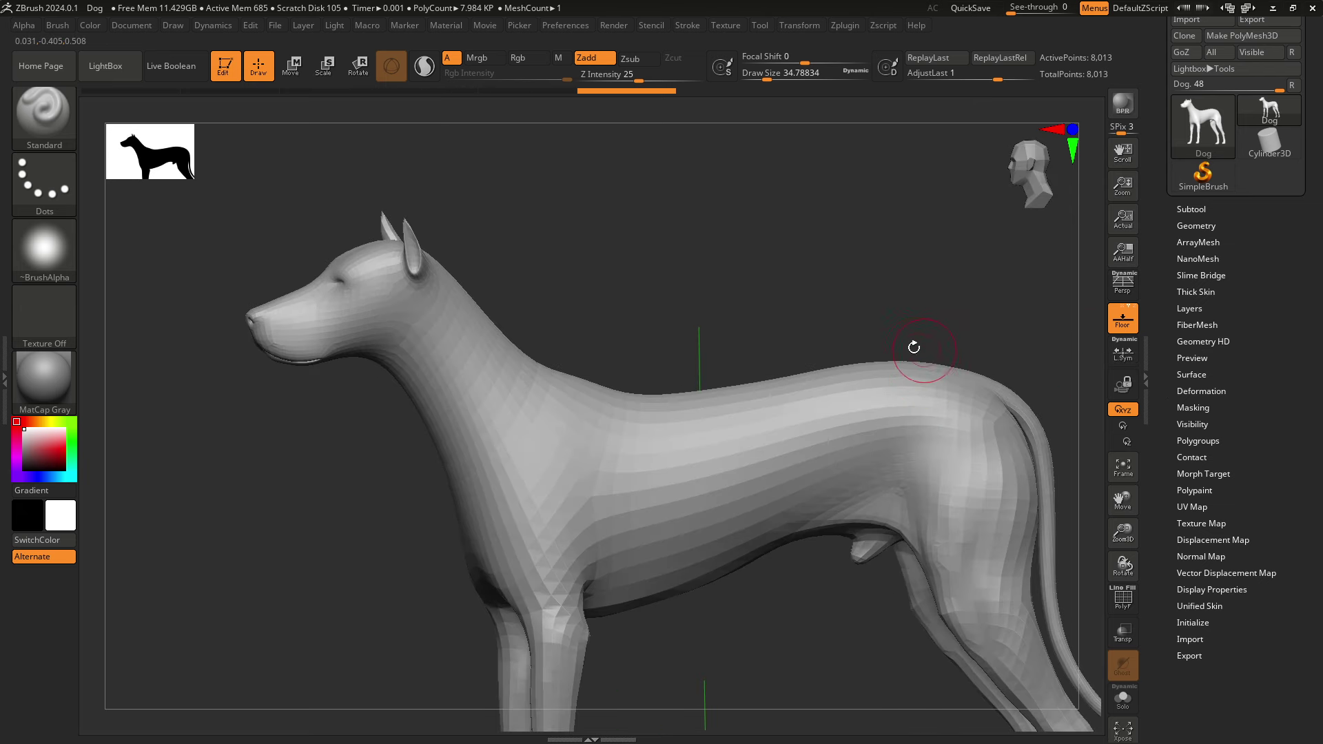
left_click_drag(771, 303, 763, 295)
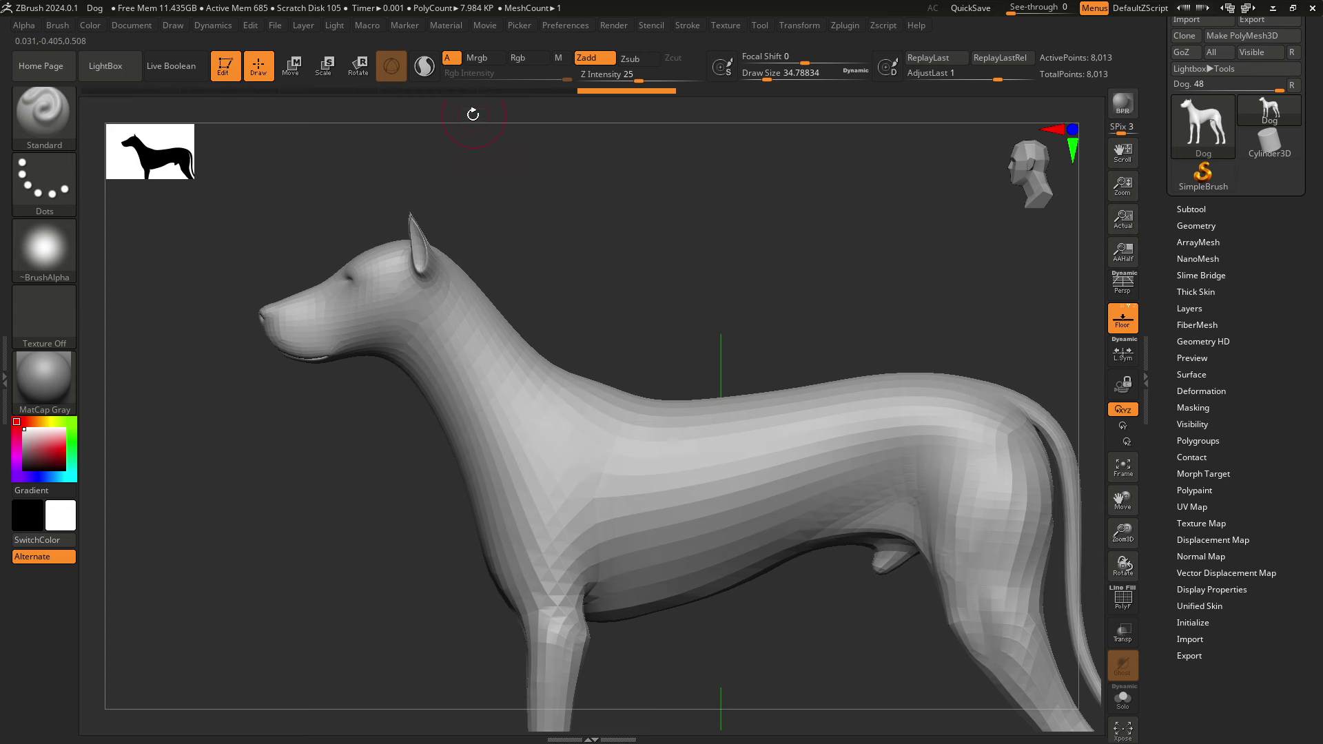
- Load the DynaMesh_Sphere_32 project from LightBox in place of the dog, answering the save prompt
left_click(131, 74)
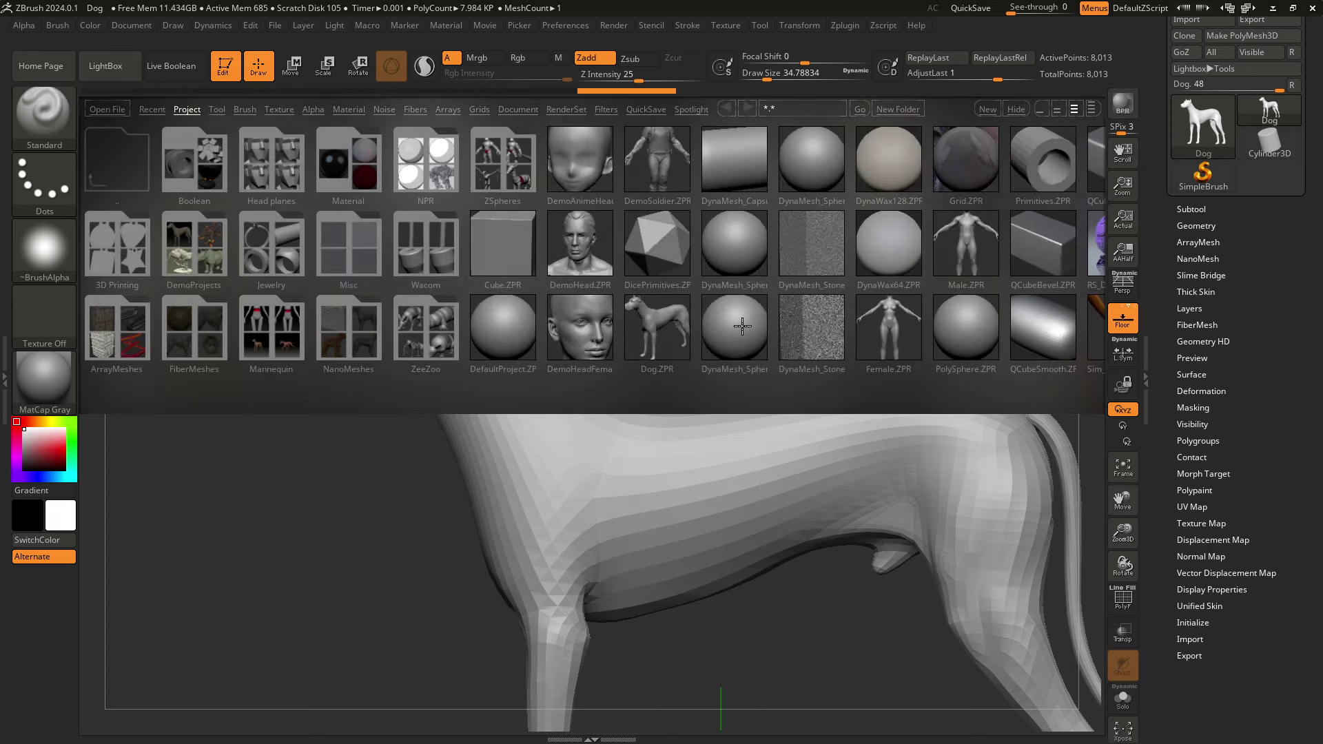
double_click(743, 326)
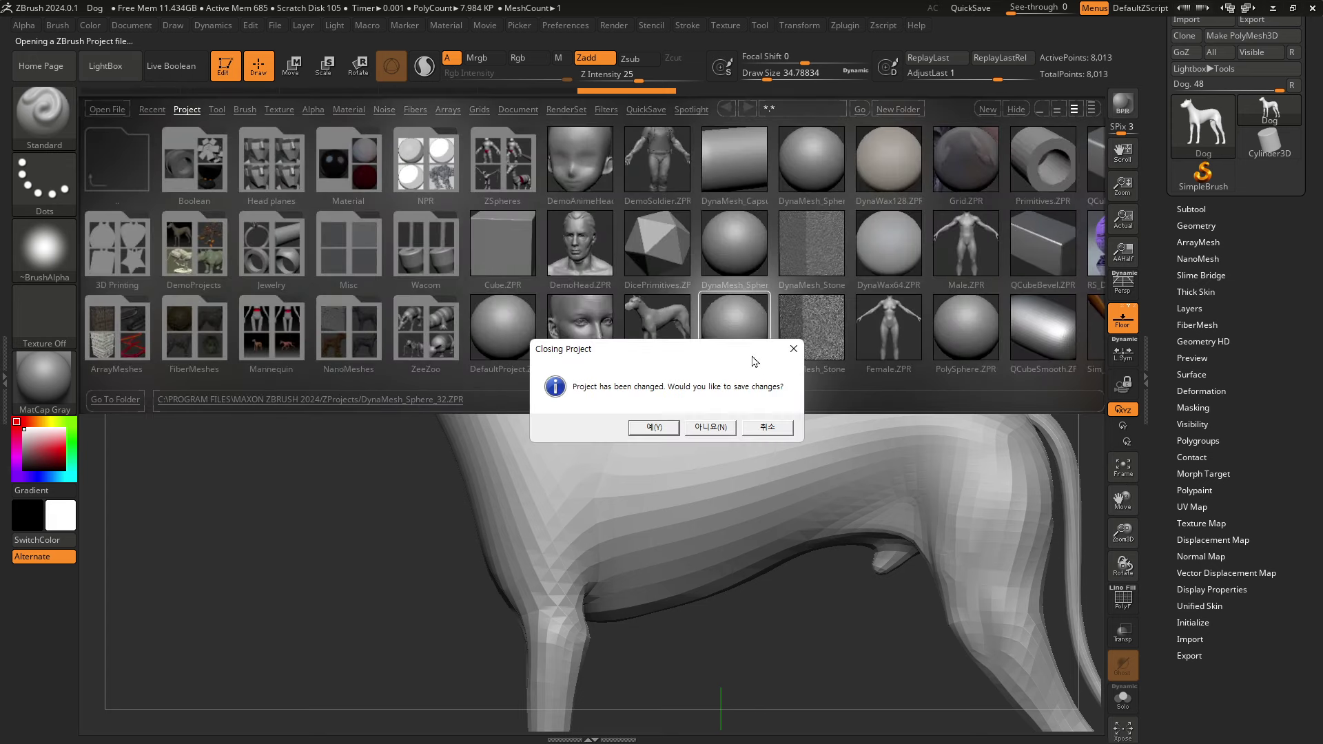
left_click(729, 427)
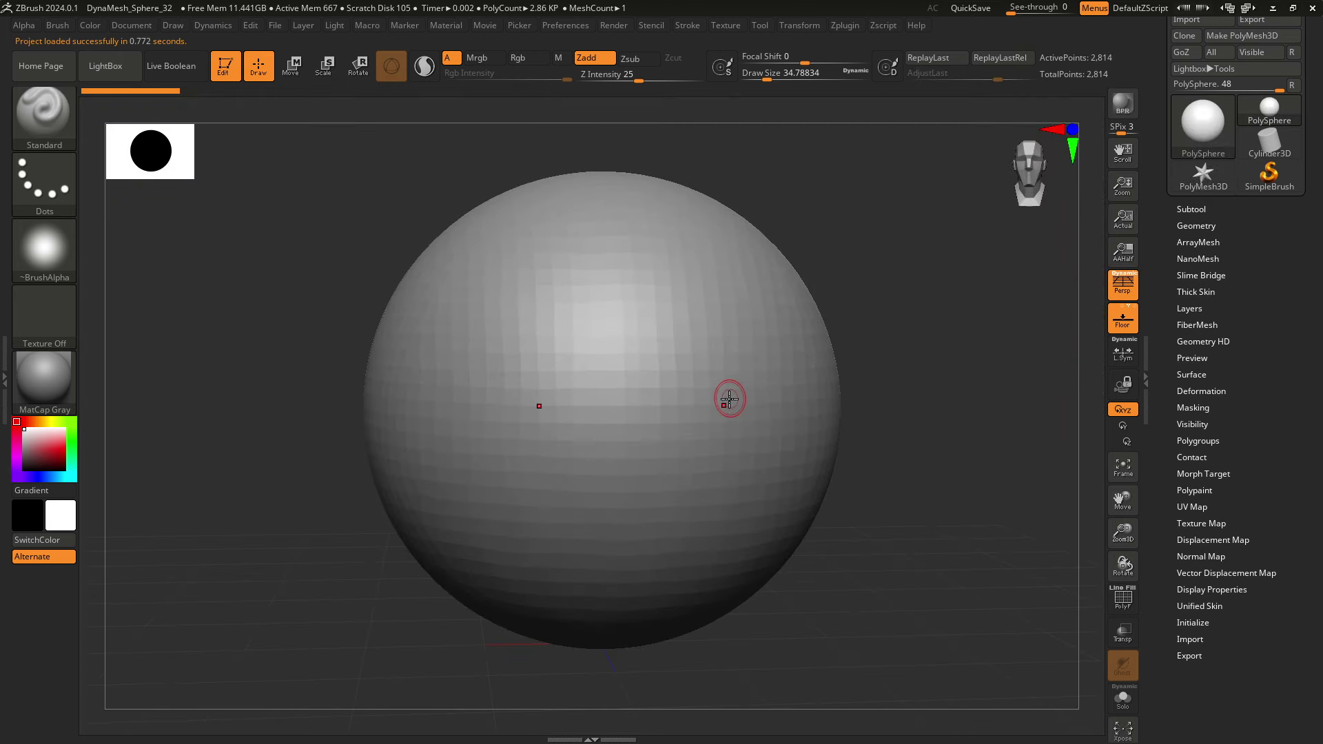
- Raise the brush Draw Size to about 144.73
key("s")
left_click_drag(744, 393, 813, 393)
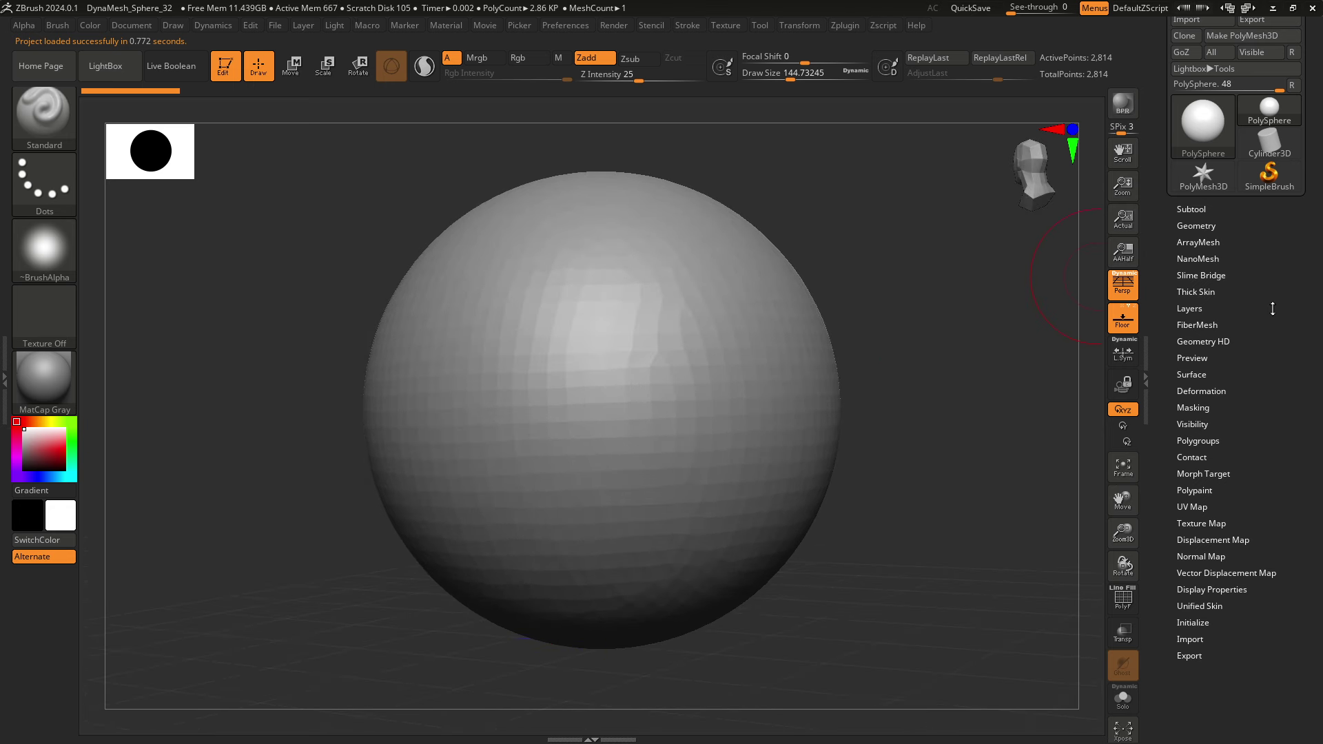
scroll(1272, 300, "down", 1)
scroll(1272, 301, "up", 2)
- Briefly open and close the Geometry, NanoMesh and ArrayMesh subpalettes, then scroll the Tool palette
left_click(1199, 247)
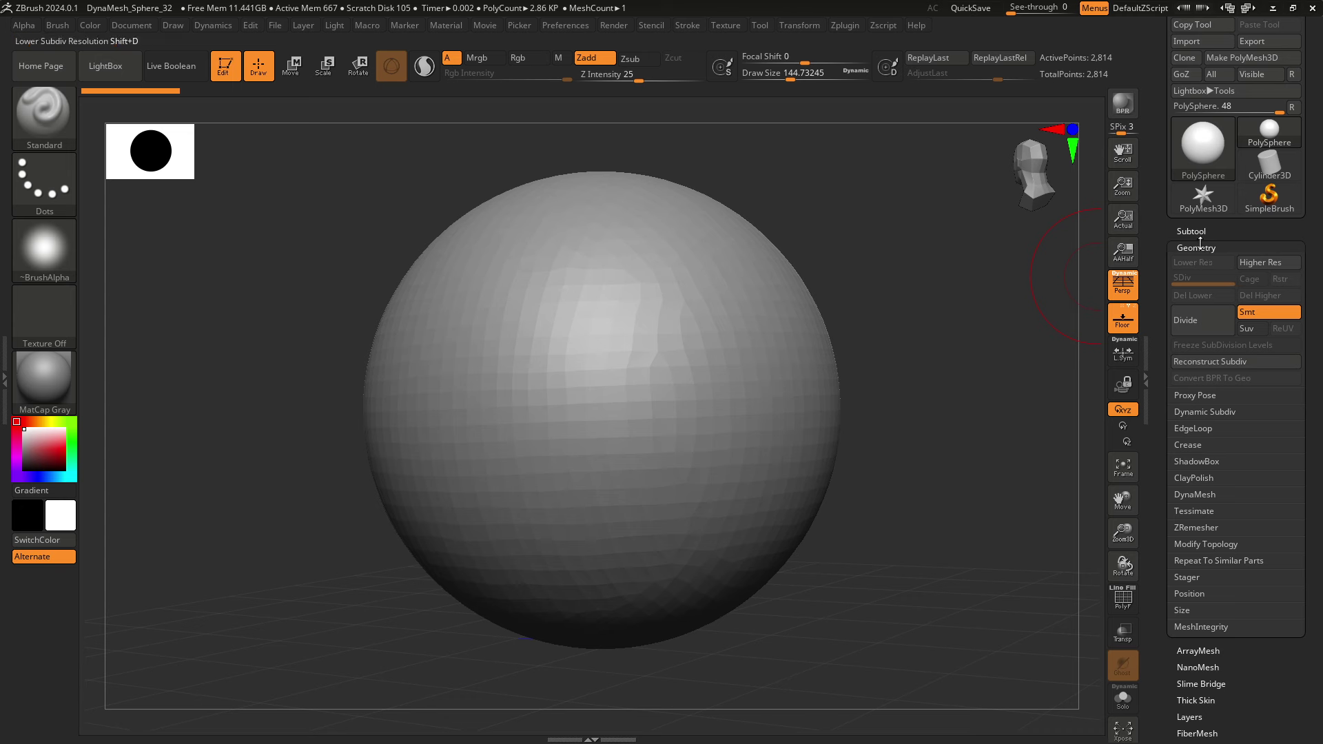
left_click(1200, 252)
left_click(1211, 282)
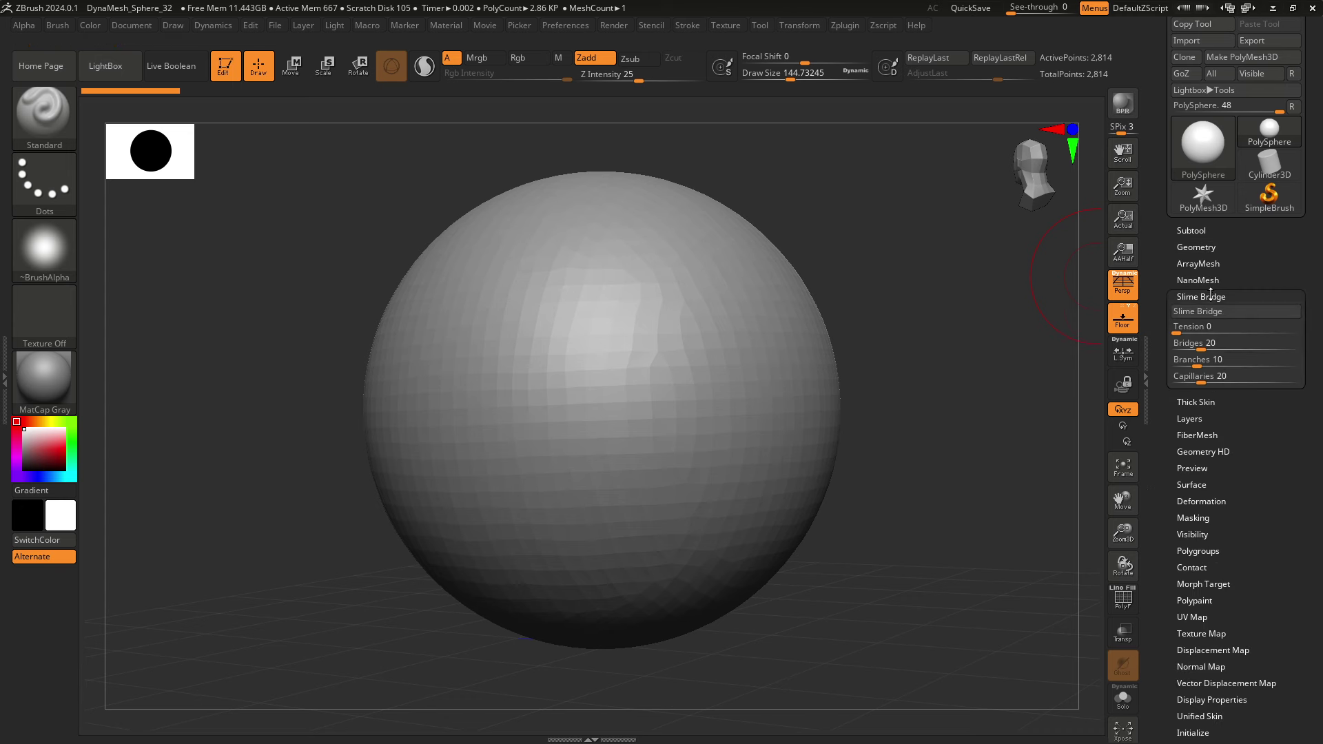
left_click(1211, 282)
left_click(1211, 280)
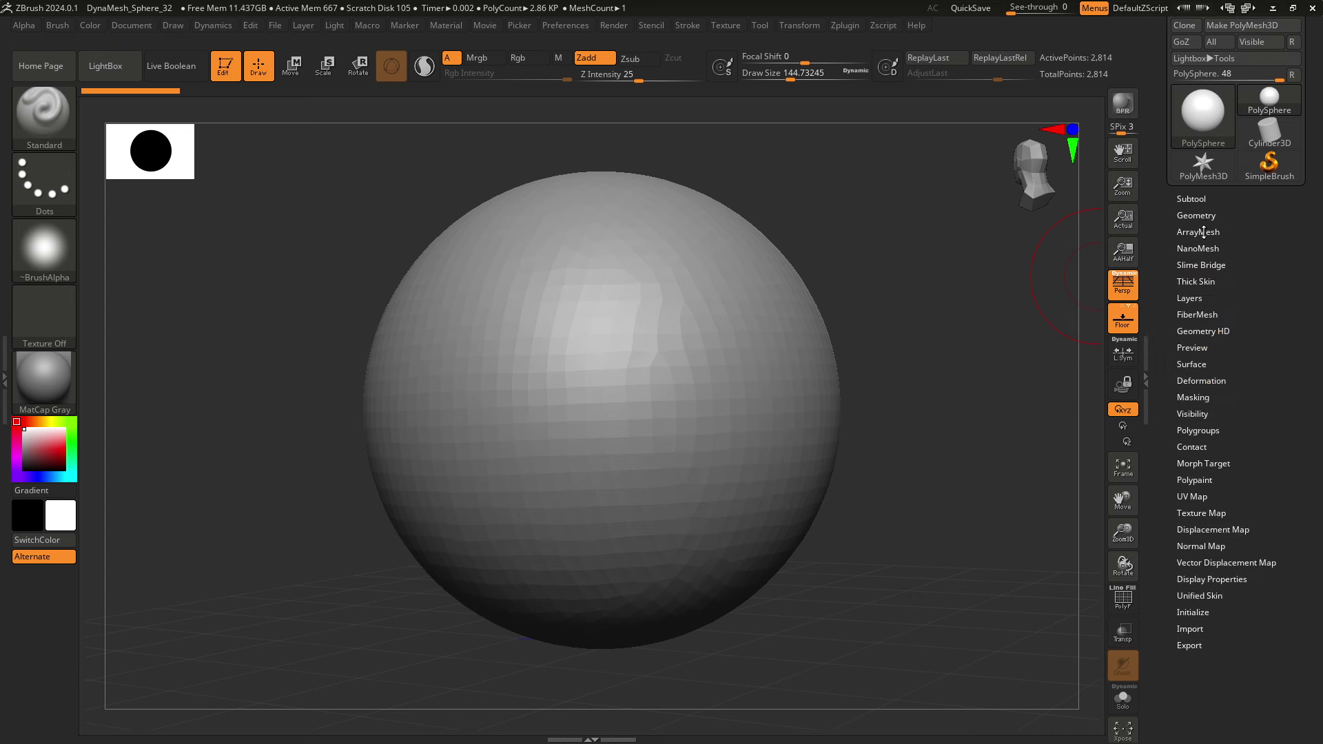
left_click(1203, 229)
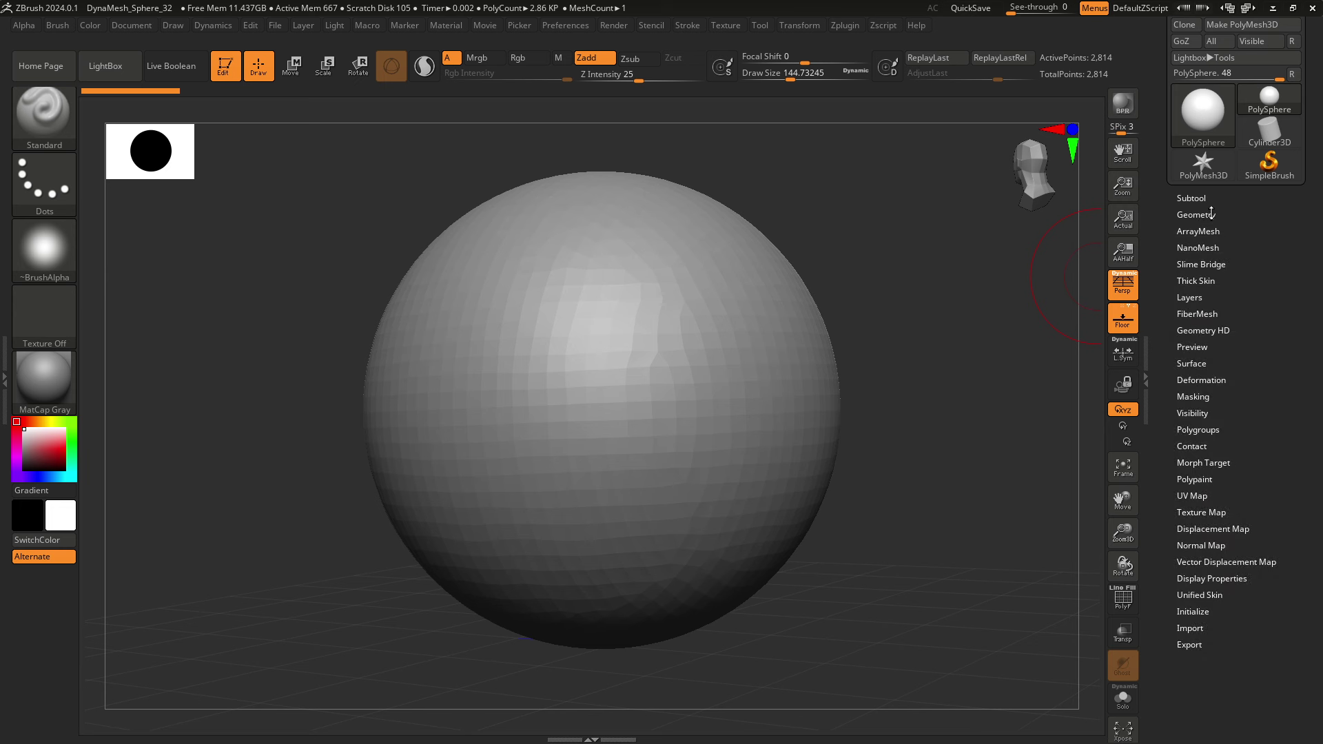
left_click_drag(1223, 214, 1288, 322)
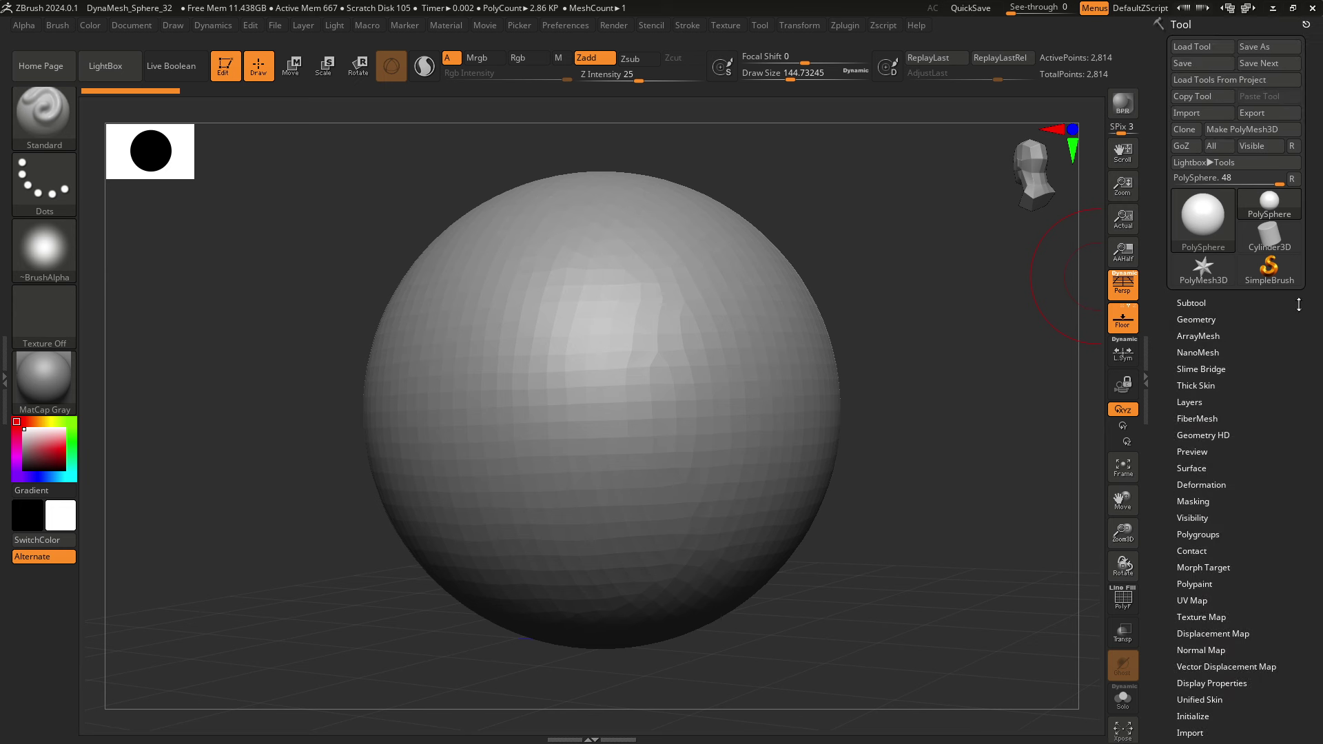
scroll(1312, 290, "down", 1)
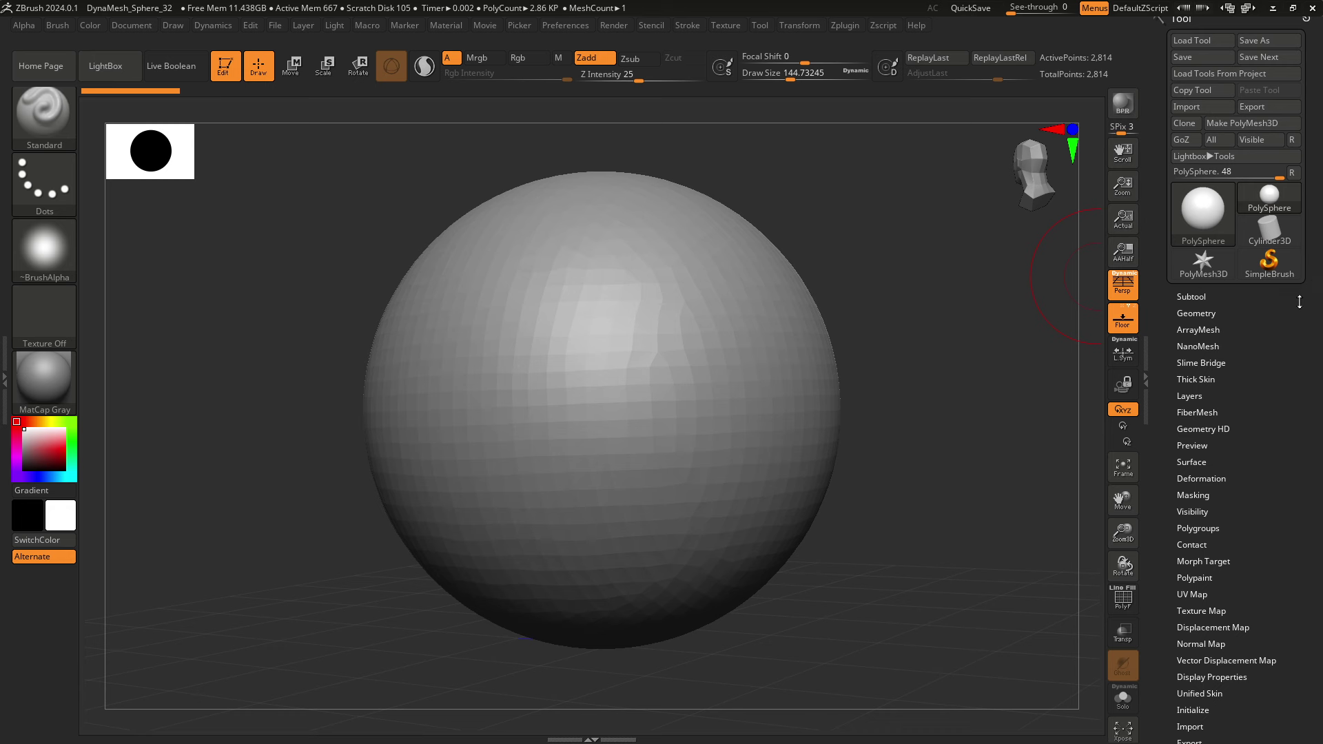
scroll(1313, 292, "down", 2)
scroll(1282, 321, "down", 1)
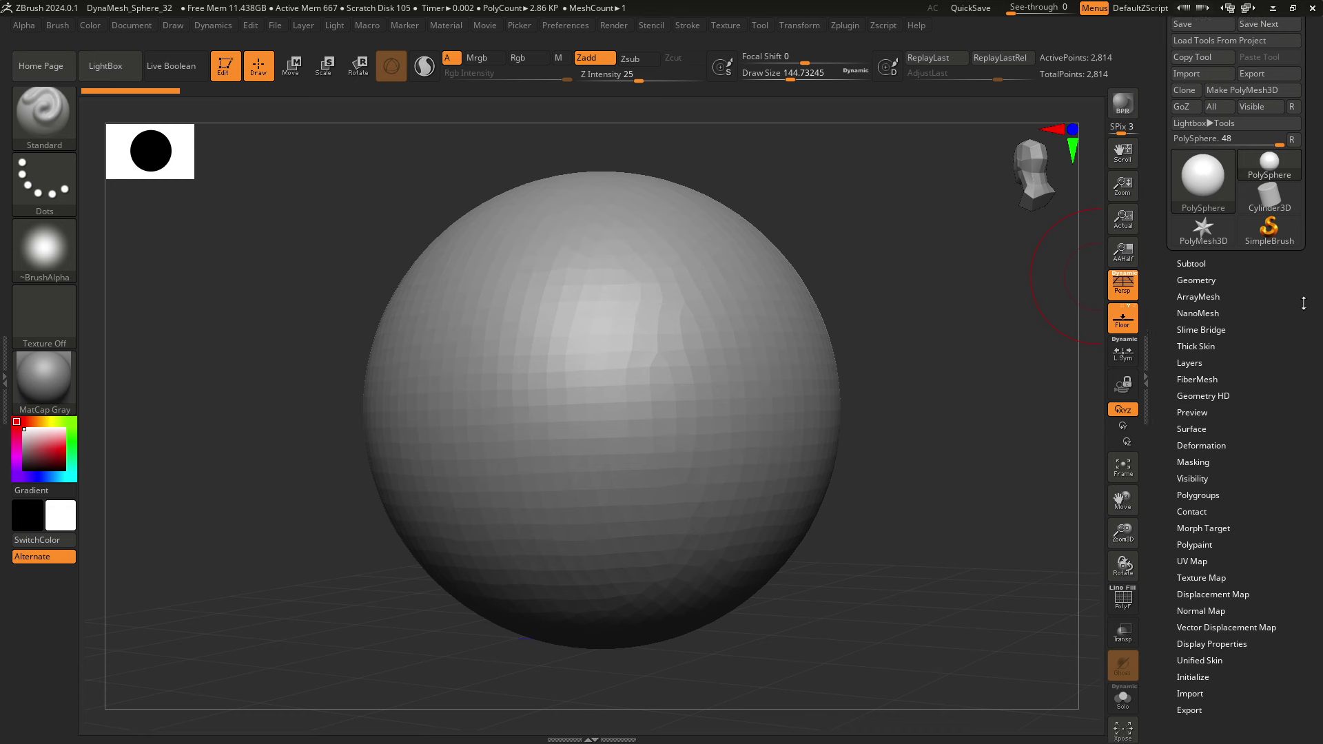
scroll(1283, 331, "down", 2)
- Zoom in on the sphere, sculpt a down-left ridge with the Standard brush, then smooth it
left_click_drag(942, 330, 954, 356)
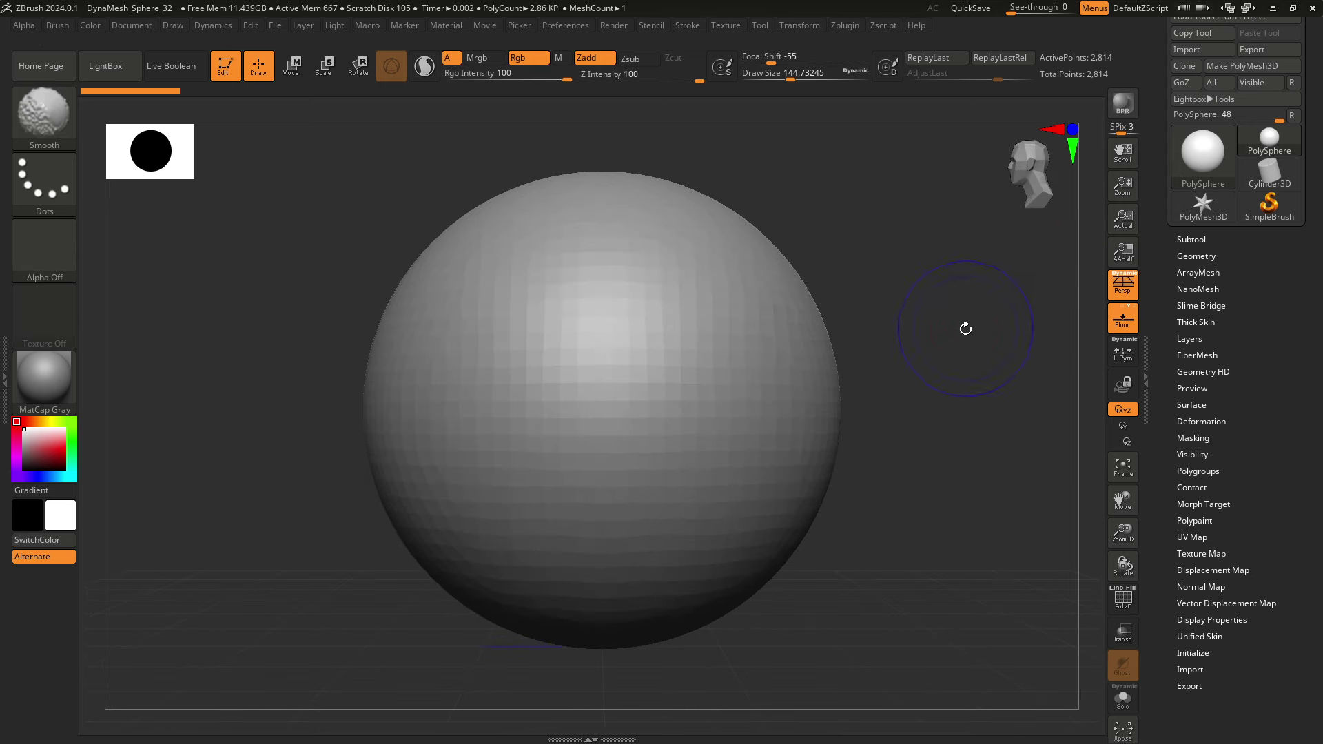
mouse_move(958, 341)
left_mouse_down("alt")
mouse_move(984, 387)
mouse_move(954, 349)
mouse_move(966, 358)
left_mouse_up("alt")
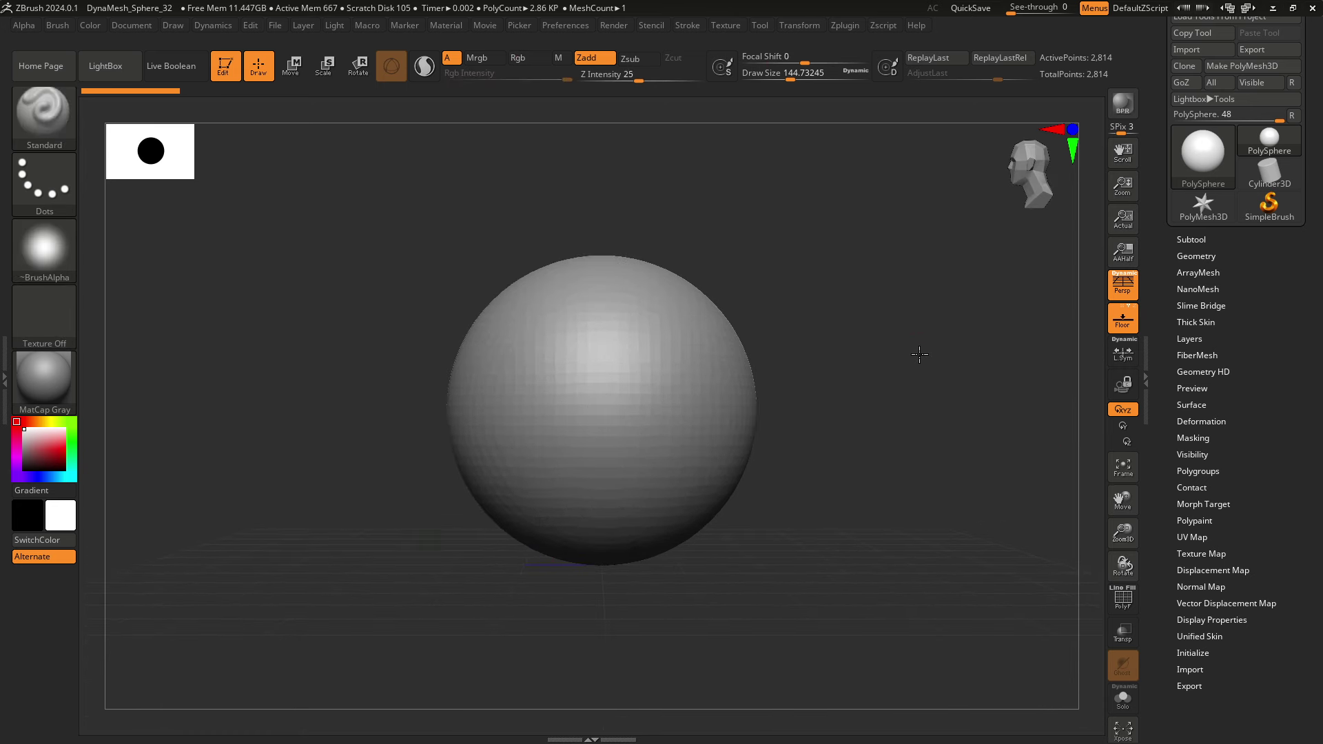
mouse_move(916, 357)
left_mouse_down("alt")
mouse_move(949, 380)
mouse_move(1067, 260)
left_mouse_up("alt")
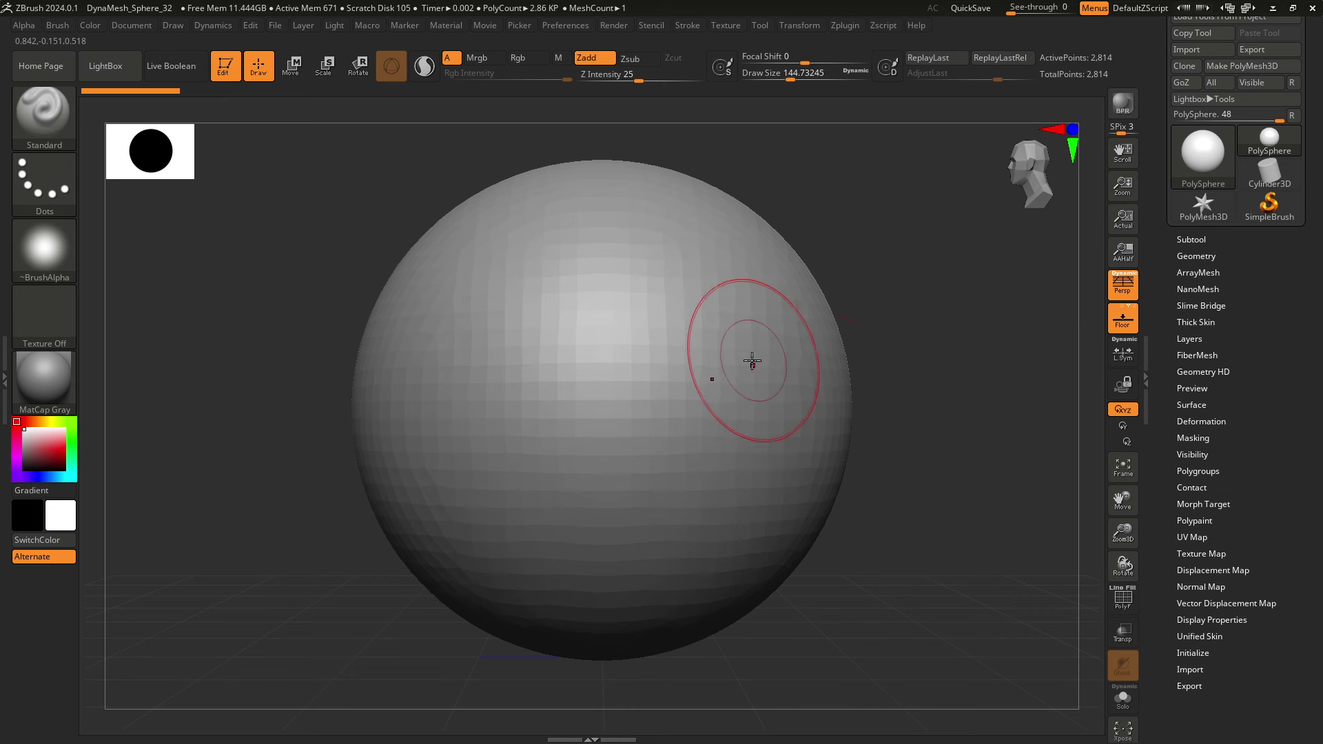
mouse_move(738, 379)
left_mouse_down()
mouse_move(685, 286)
mouse_move(582, 481)
left_mouse_up()
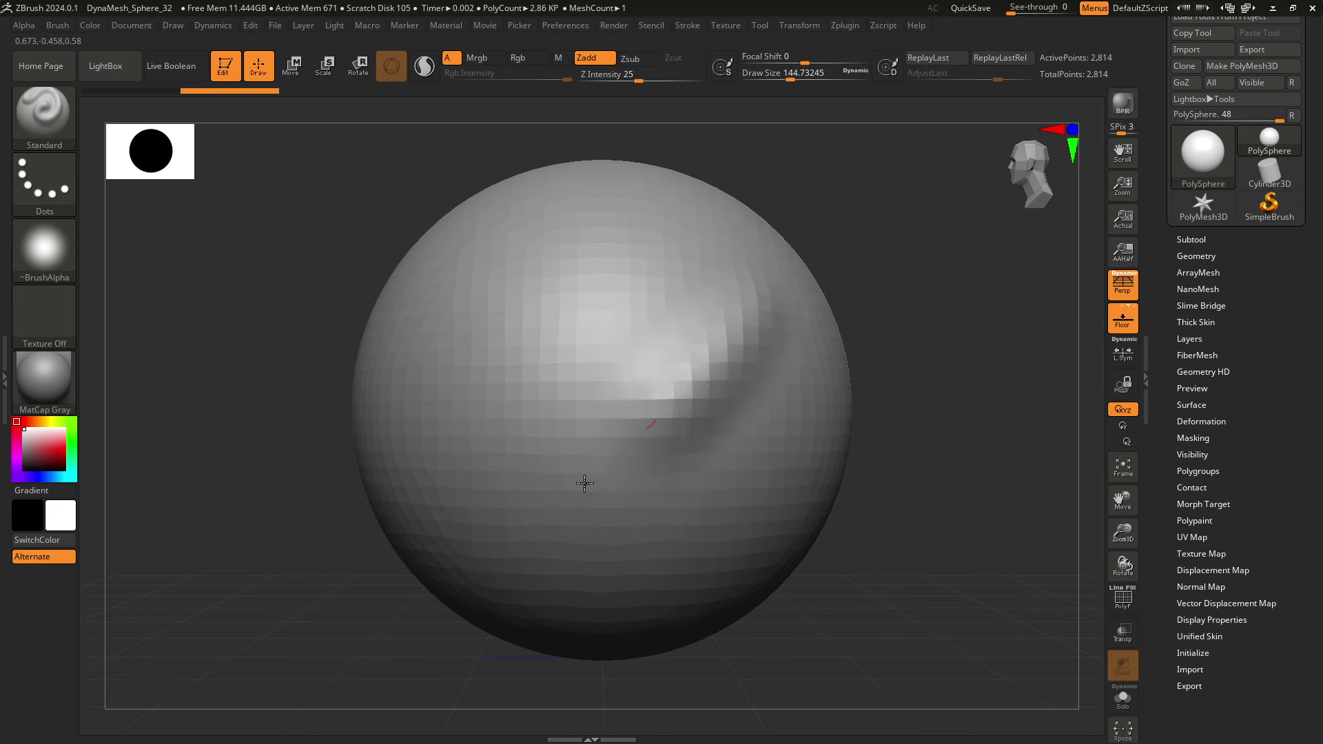
key("ctrl+z")
left_click_drag(763, 299, 591, 473)
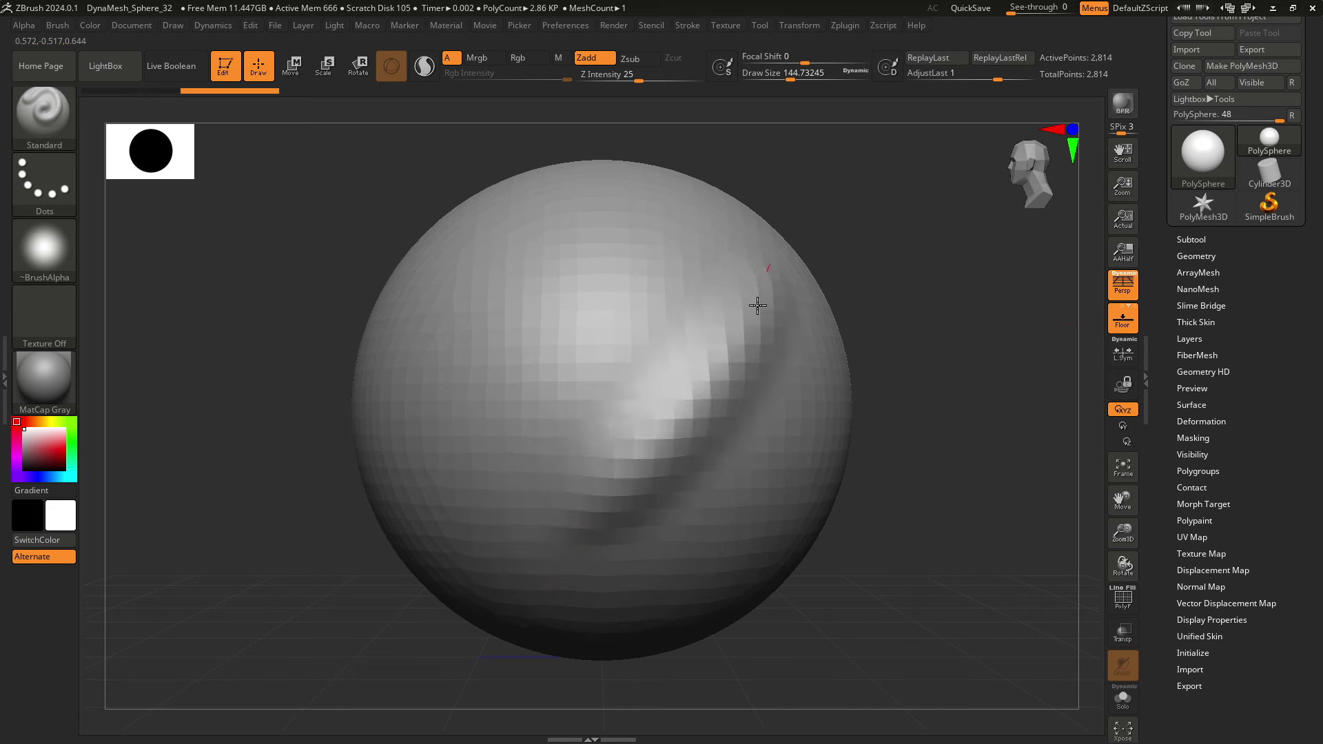
left_click_drag(756, 304, 607, 418)
left_click_drag(768, 250, 547, 575, "shift")
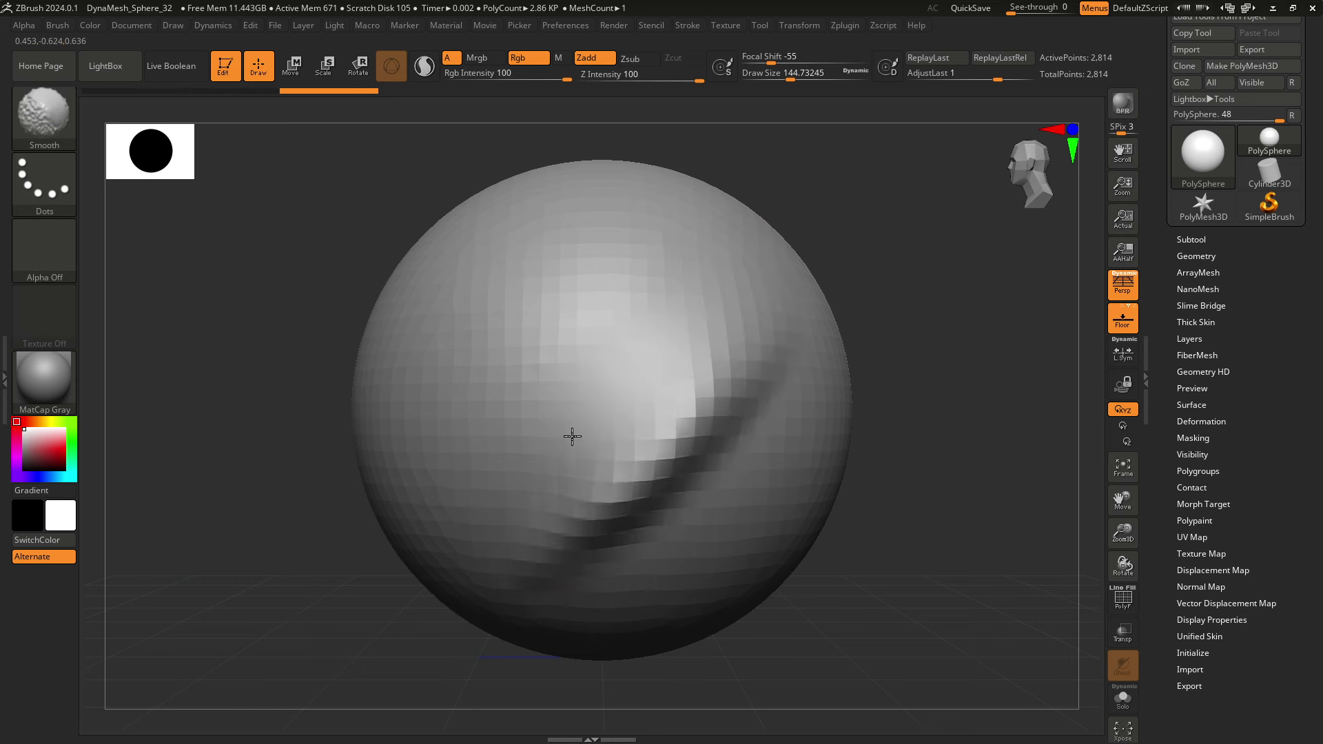
- Sculpt symmetric bulges on both sides of the sphere and smooth the front bumps away
mouse_move(908, 277)
left_mouse_down()
mouse_move(888, 369)
mouse_move(951, 322)
mouse_move(962, 289)
left_mouse_up()
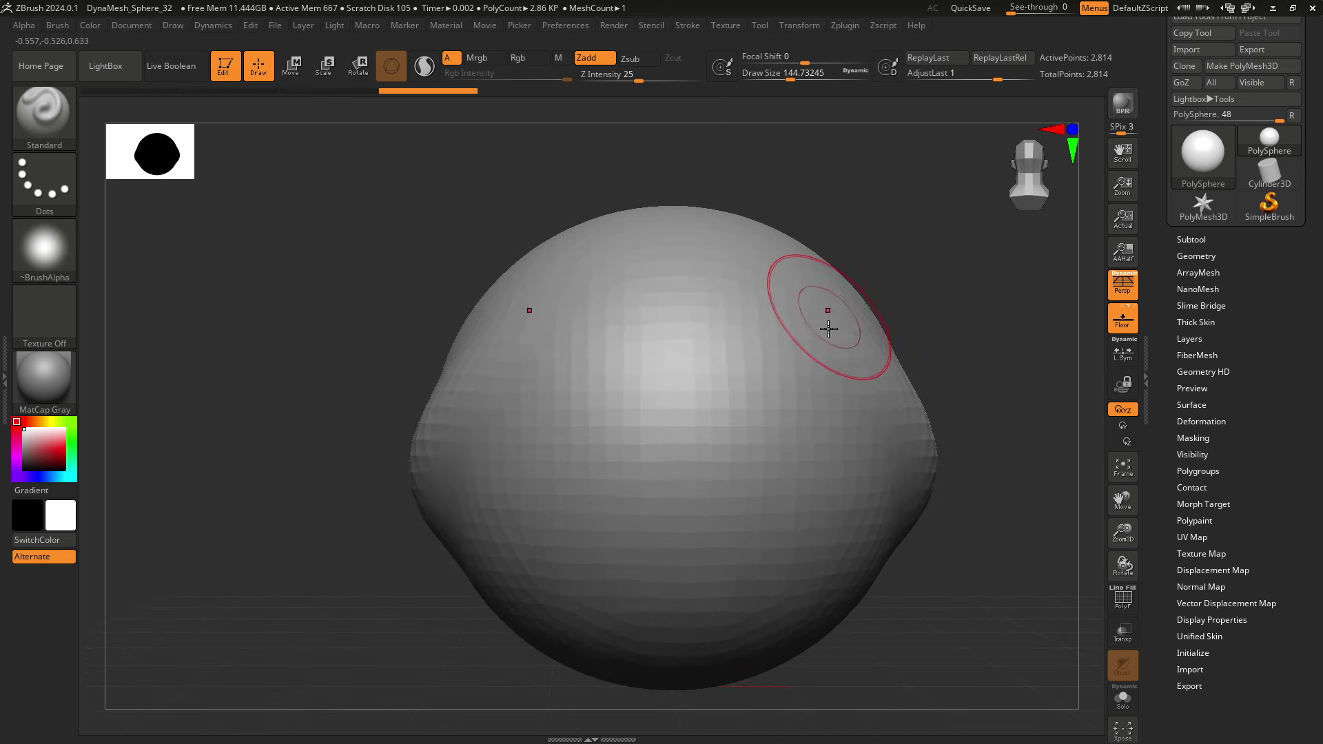
left_click_drag(814, 351, 562, 558)
key("ctrl+z")
key("ctrl+shift+z")
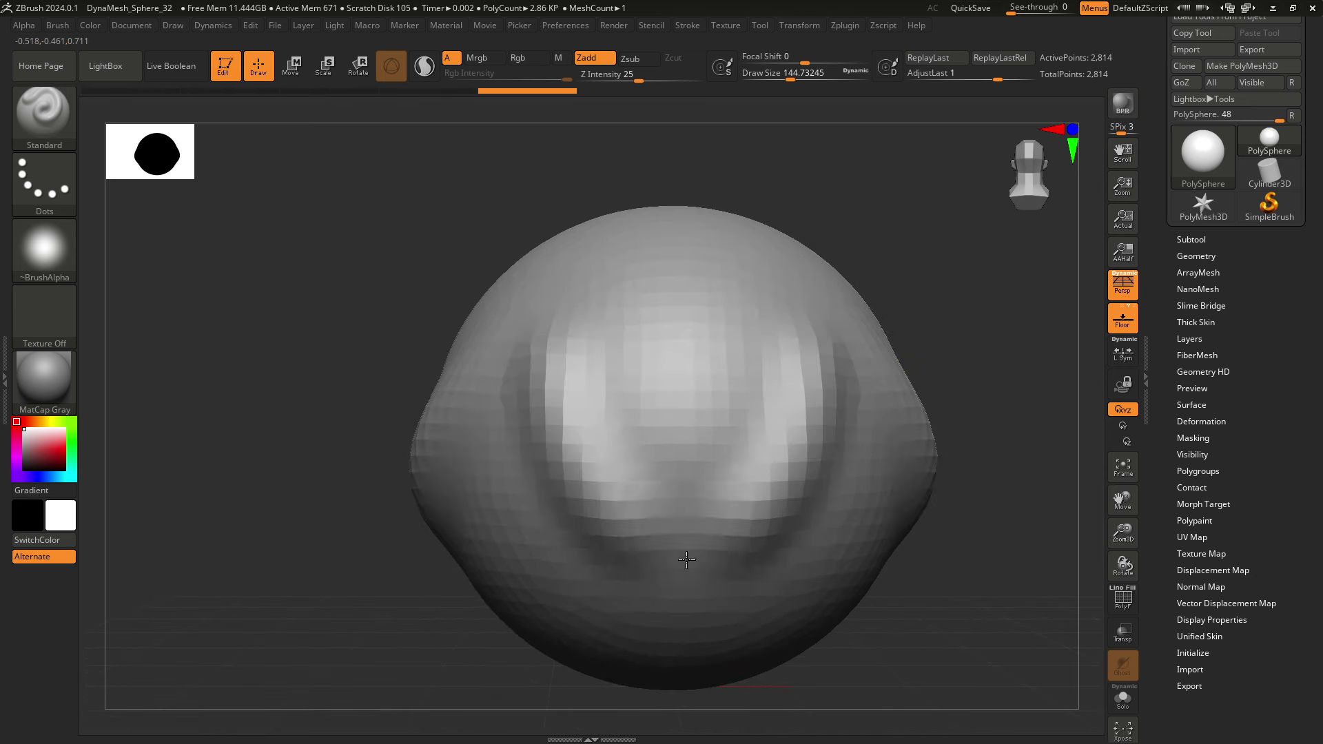
mouse_move(808, 497)
left_mouse_down("shift")
mouse_move(824, 310)
mouse_move(721, 600)
mouse_move(793, 483)
mouse_move(750, 457)
left_mouse_up("shift")
mouse_move(916, 345)
left_mouse_down()
mouse_move(974, 338)
mouse_move(937, 280)
mouse_move(981, 319)
mouse_move(958, 227)
mouse_move(759, 262)
mouse_move(601, 257)
mouse_move(826, 201)
mouse_move(877, 295)
left_mouse_up()
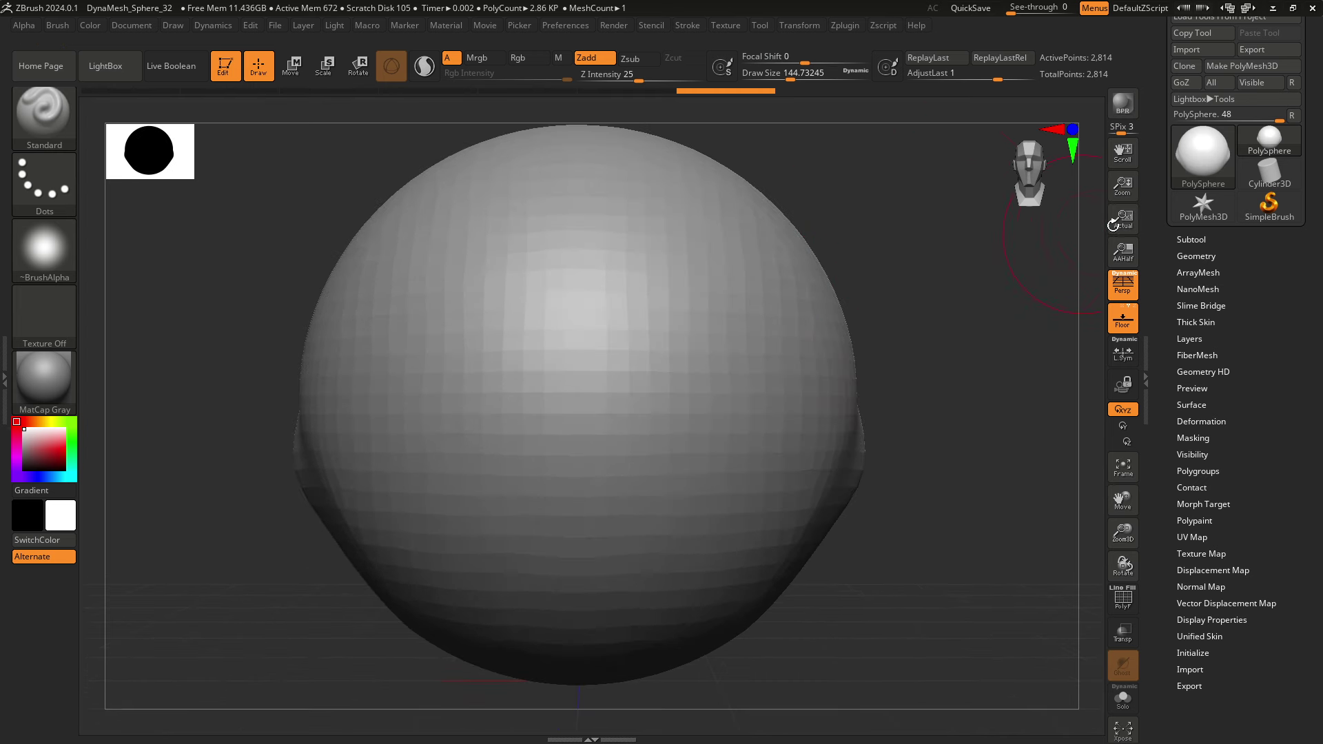
left_click_drag(1302, 265, 1297, 412)
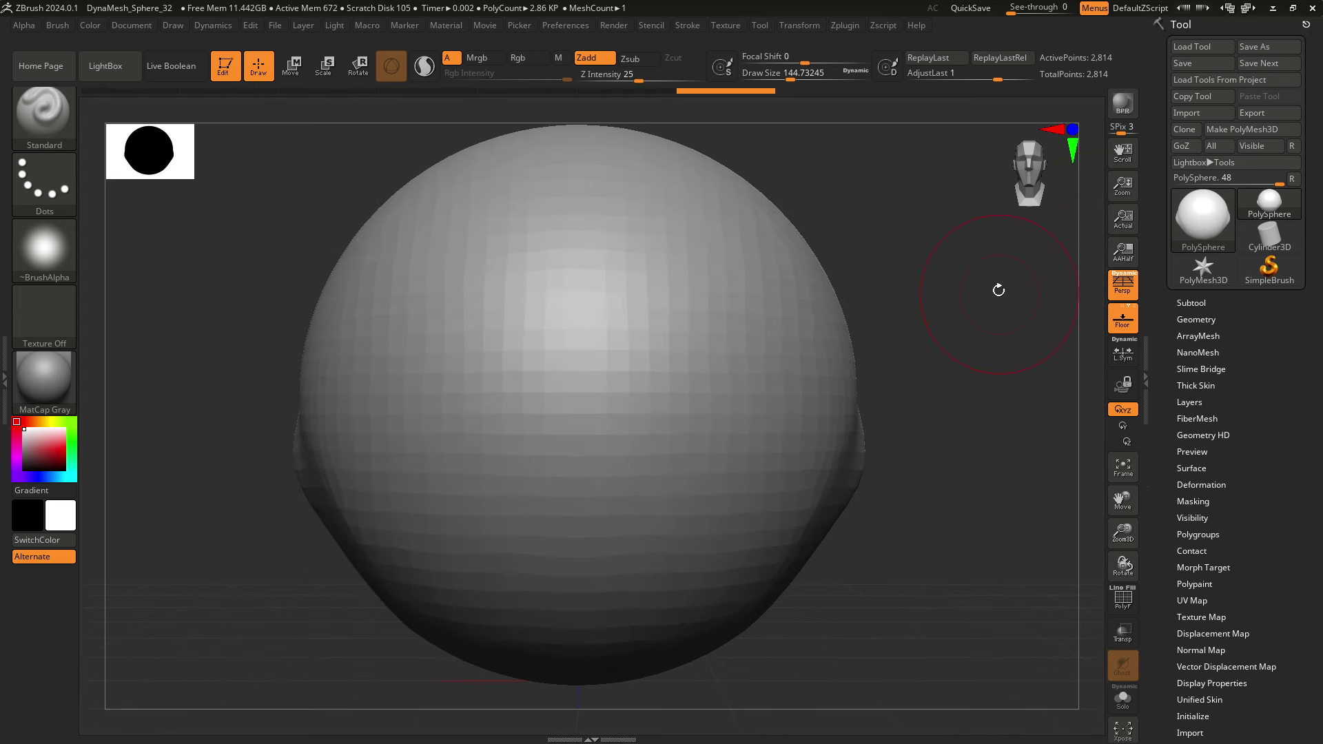